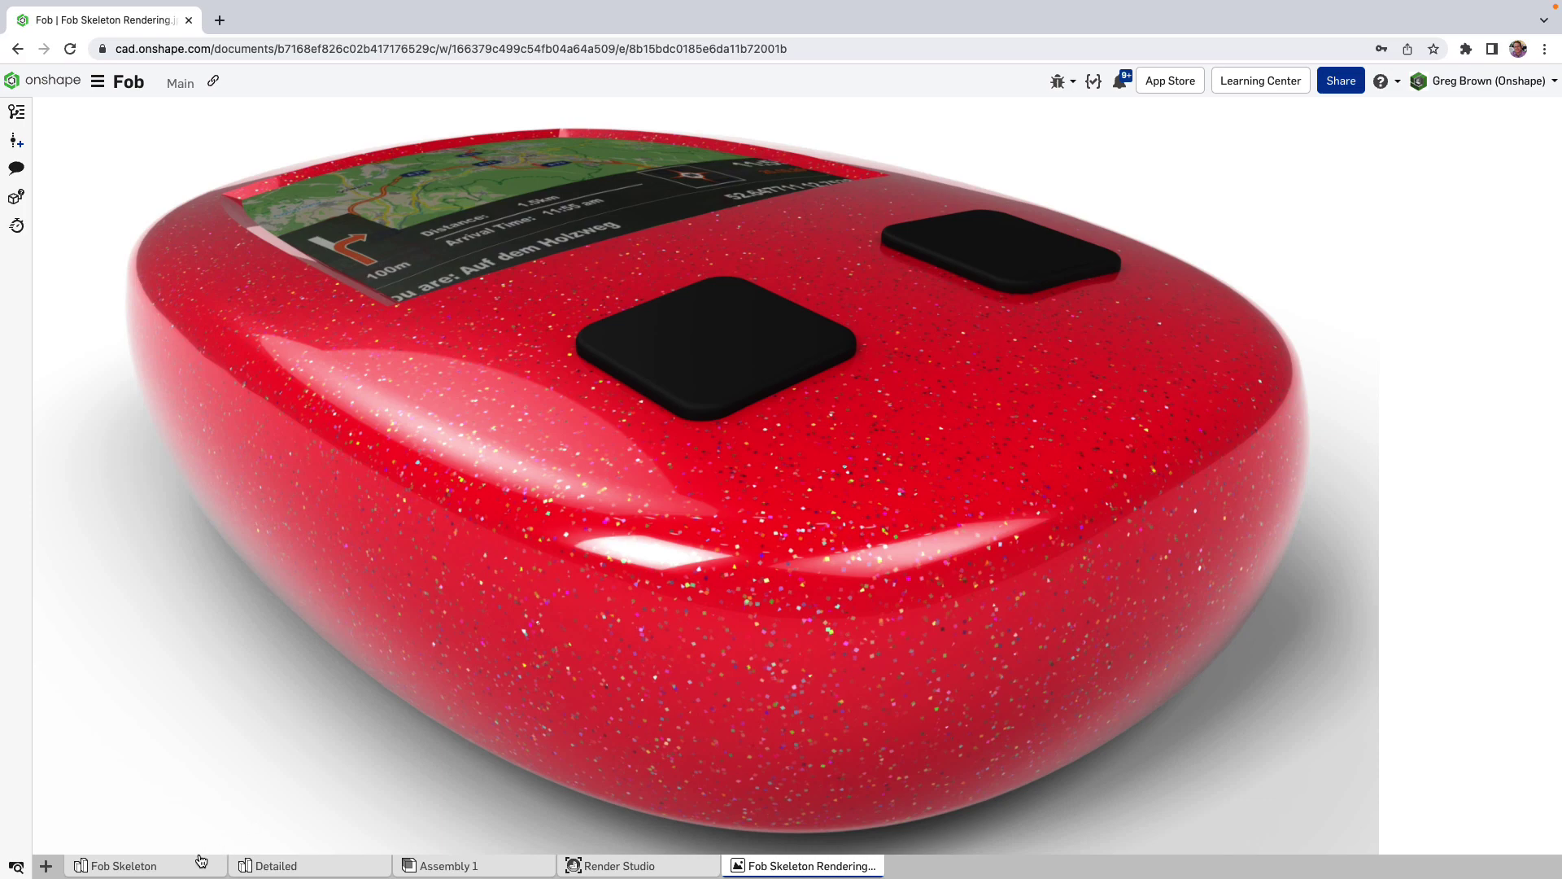
Open the Fob Skeleton part studio and enlarge the feature list so more features are listed.
{"action": "left_click", "coordinate": [195, 866]}
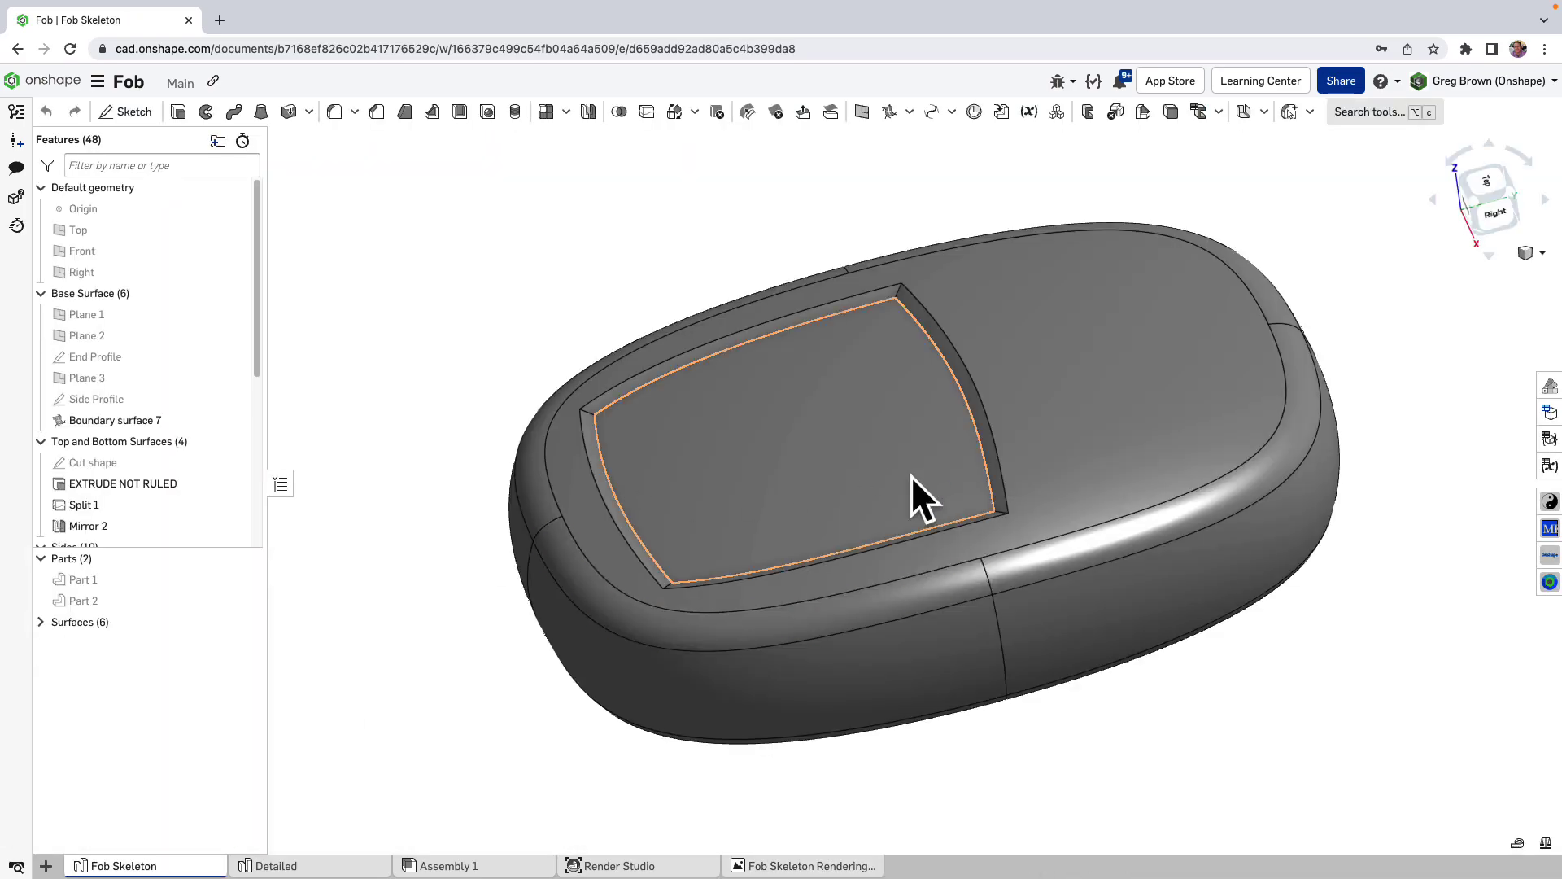
{"action": "right_click_drag", "start_coordinate": [911, 476], "coordinate": [1025, 494]}
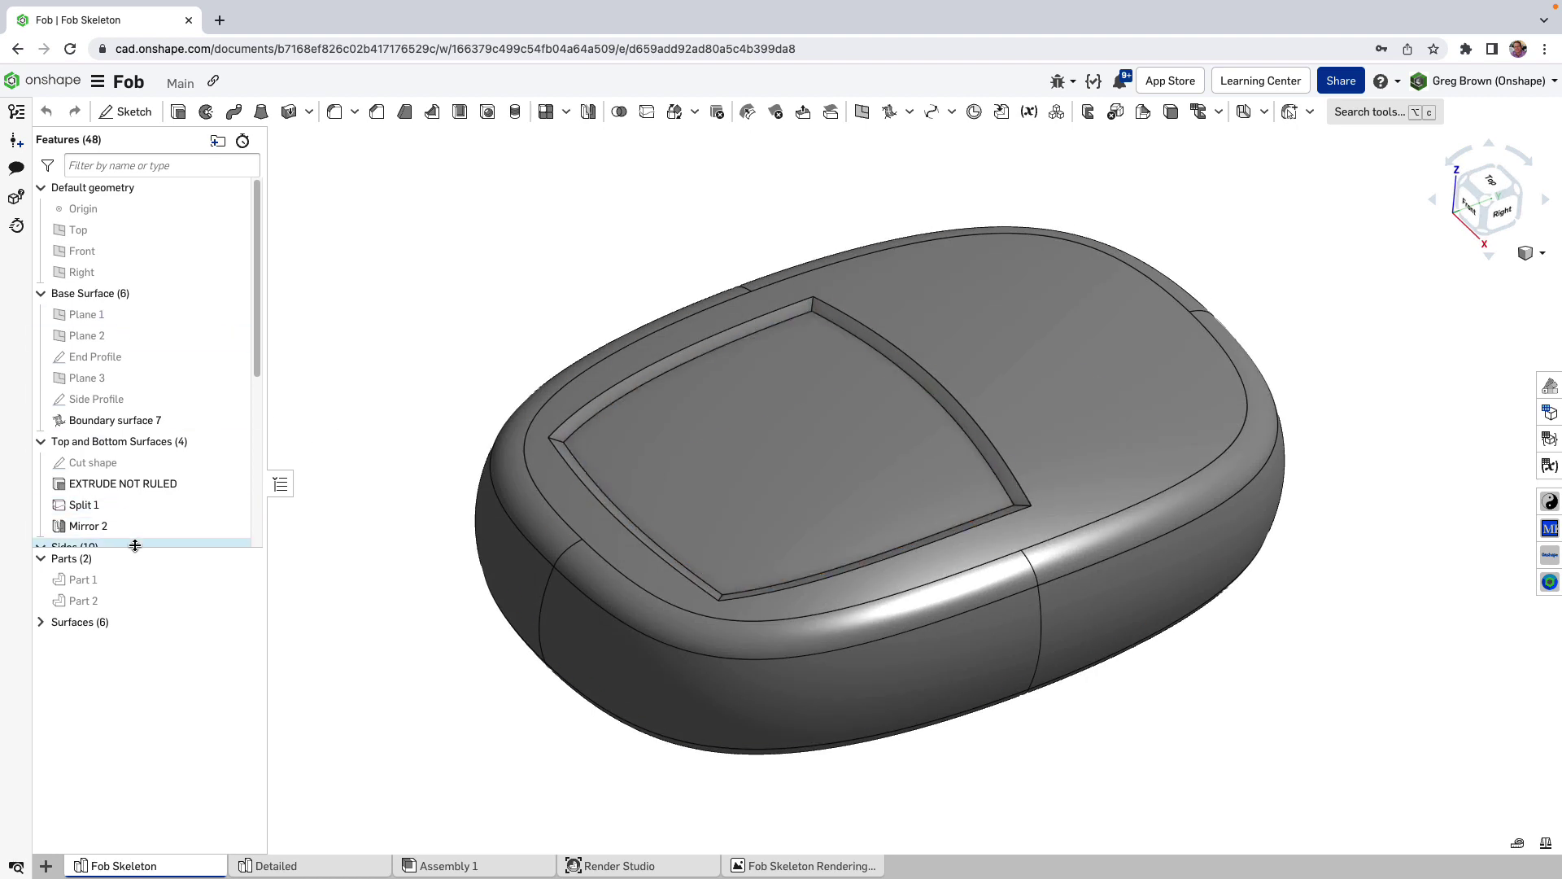
{"action": "left_click_drag", "start_coordinate": [135, 548], "coordinate": [134, 750]}
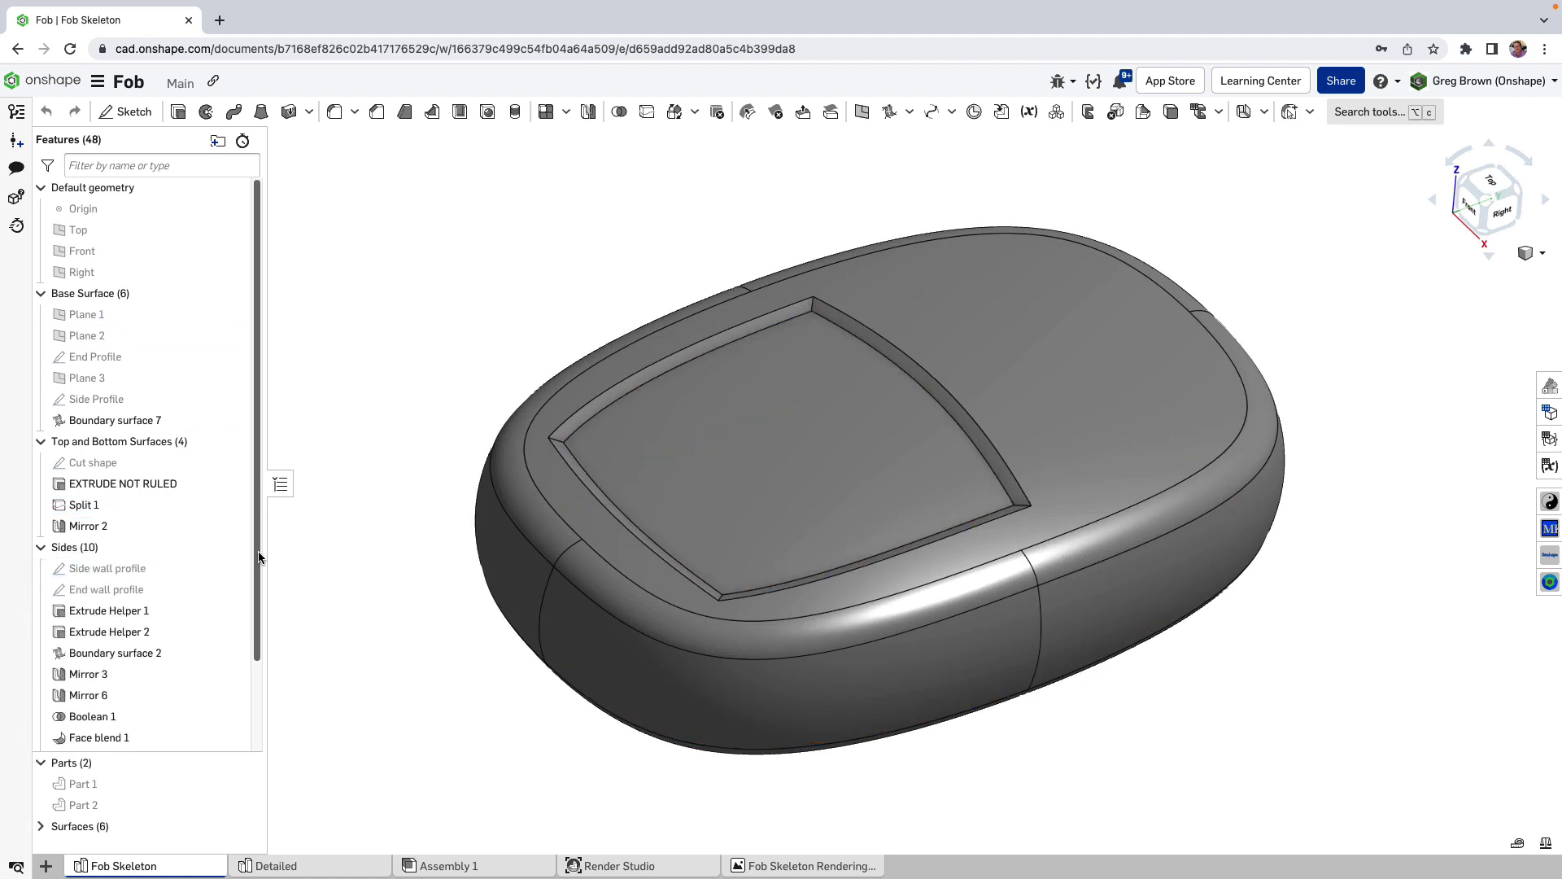
{"action": "left_click_drag", "start_coordinate": [259, 557], "coordinate": [272, 301]}
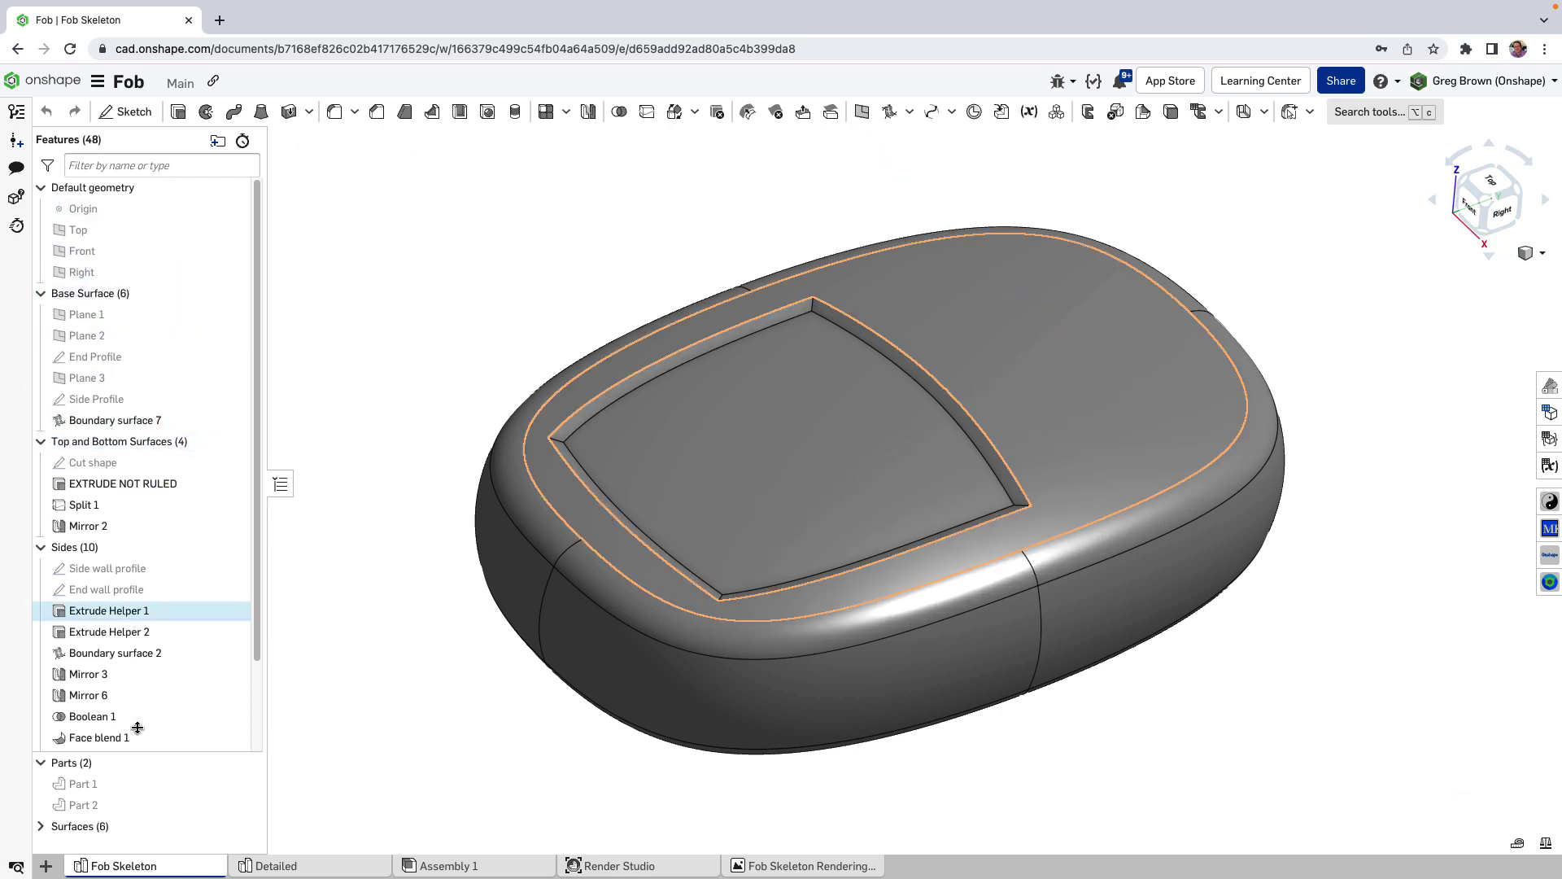
Roll the model back to just before Boundary surface 7 and show the Side Profile and End Profile sketches.
{"action": "scroll", "coordinate": [168, 659], "scroll_direction": "down", "scroll_amount": 3}
{"action": "left_click_drag", "start_coordinate": [168, 740], "coordinate": [125, 407]}
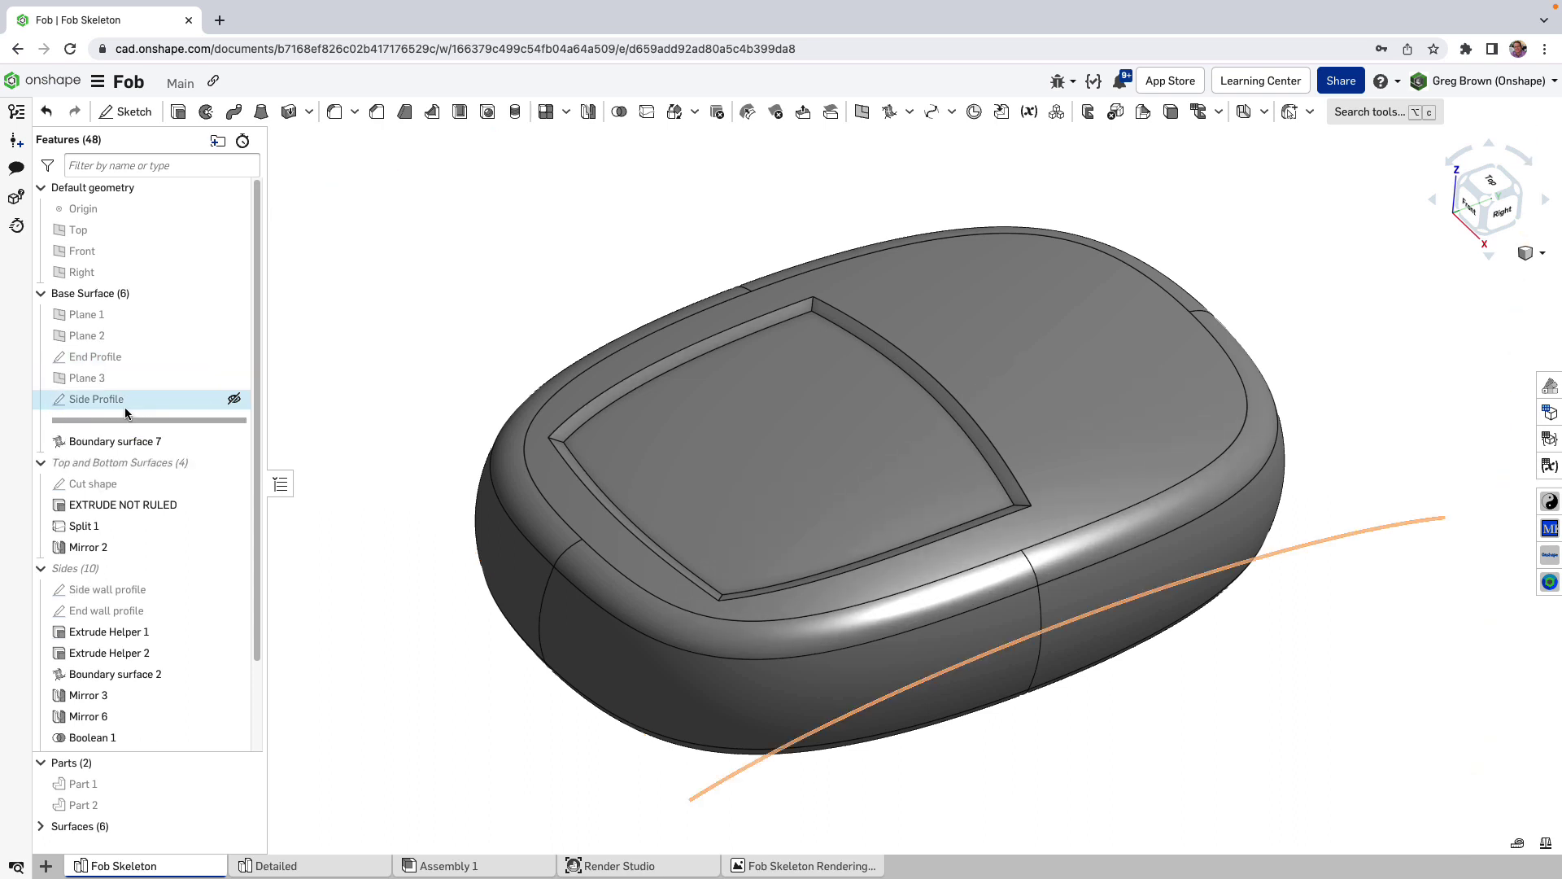
{"action": "left_click", "coordinate": [234, 398]}
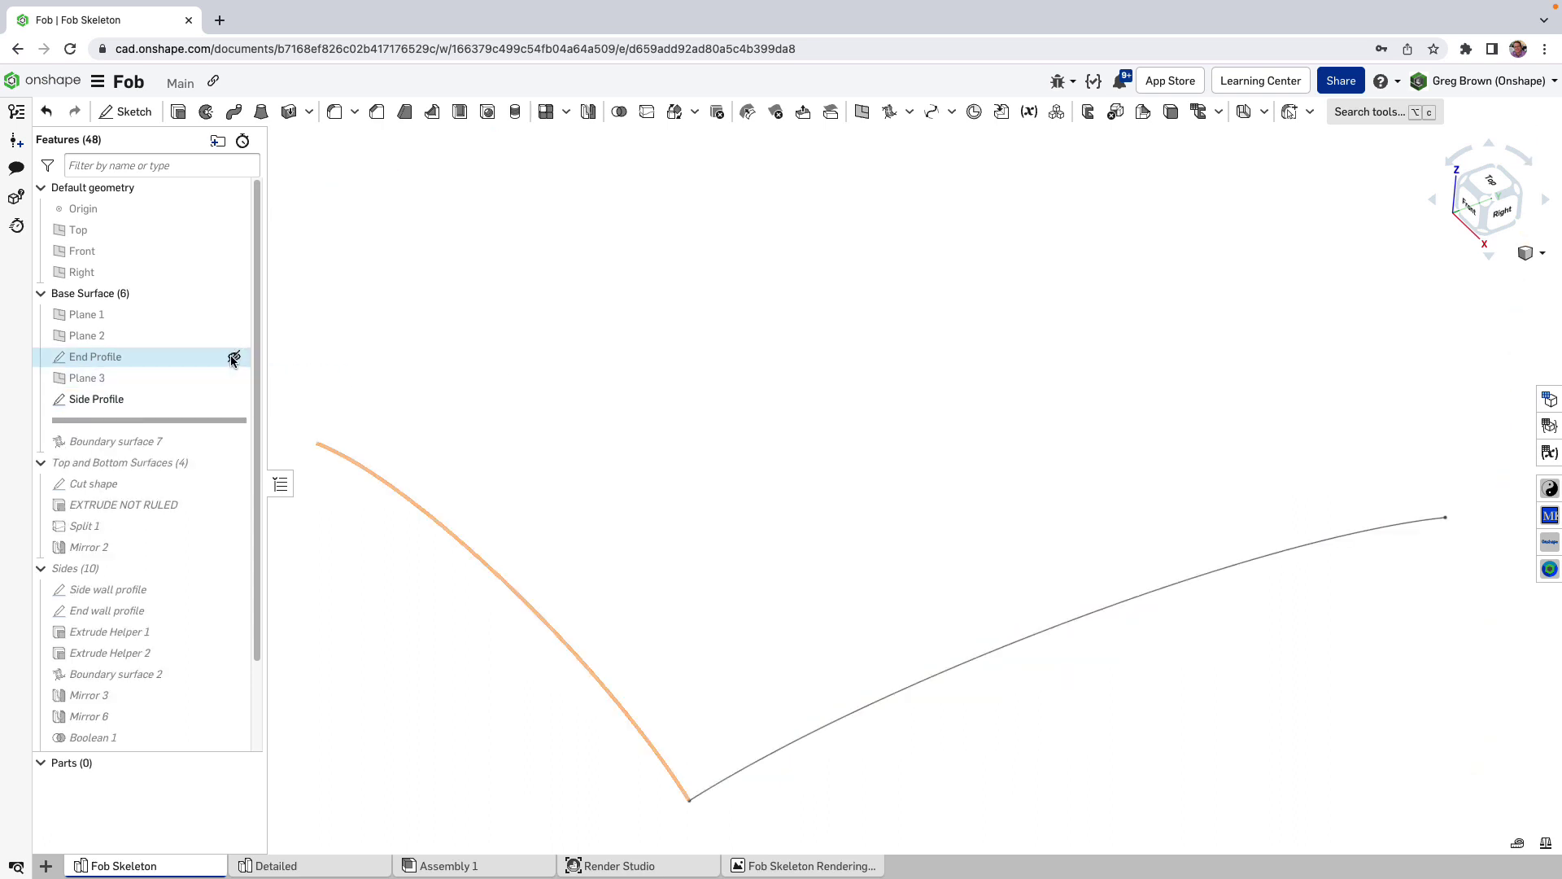
{"action": "left_click", "coordinate": [234, 356]}
{"action": "scroll", "coordinate": [667, 300], "scroll_direction": "down", "scroll_amount": 5}
{"action": "mouse_move", "coordinate": [667, 300]}
{"action": "right_mouse_down"}
{"action": "mouse_move", "coordinate": [710, 267]}
{"action": "mouse_move", "coordinate": [809, 282]}
{"action": "mouse_move", "coordinate": [781, 279]}
{"action": "mouse_move", "coordinate": [736, 392]}
{"action": "right_mouse_up"}
Analyze the Side Profile curve with curvature combs and its control point grid, then close the analysis.
{"action": "left_click", "coordinate": [762, 481]}
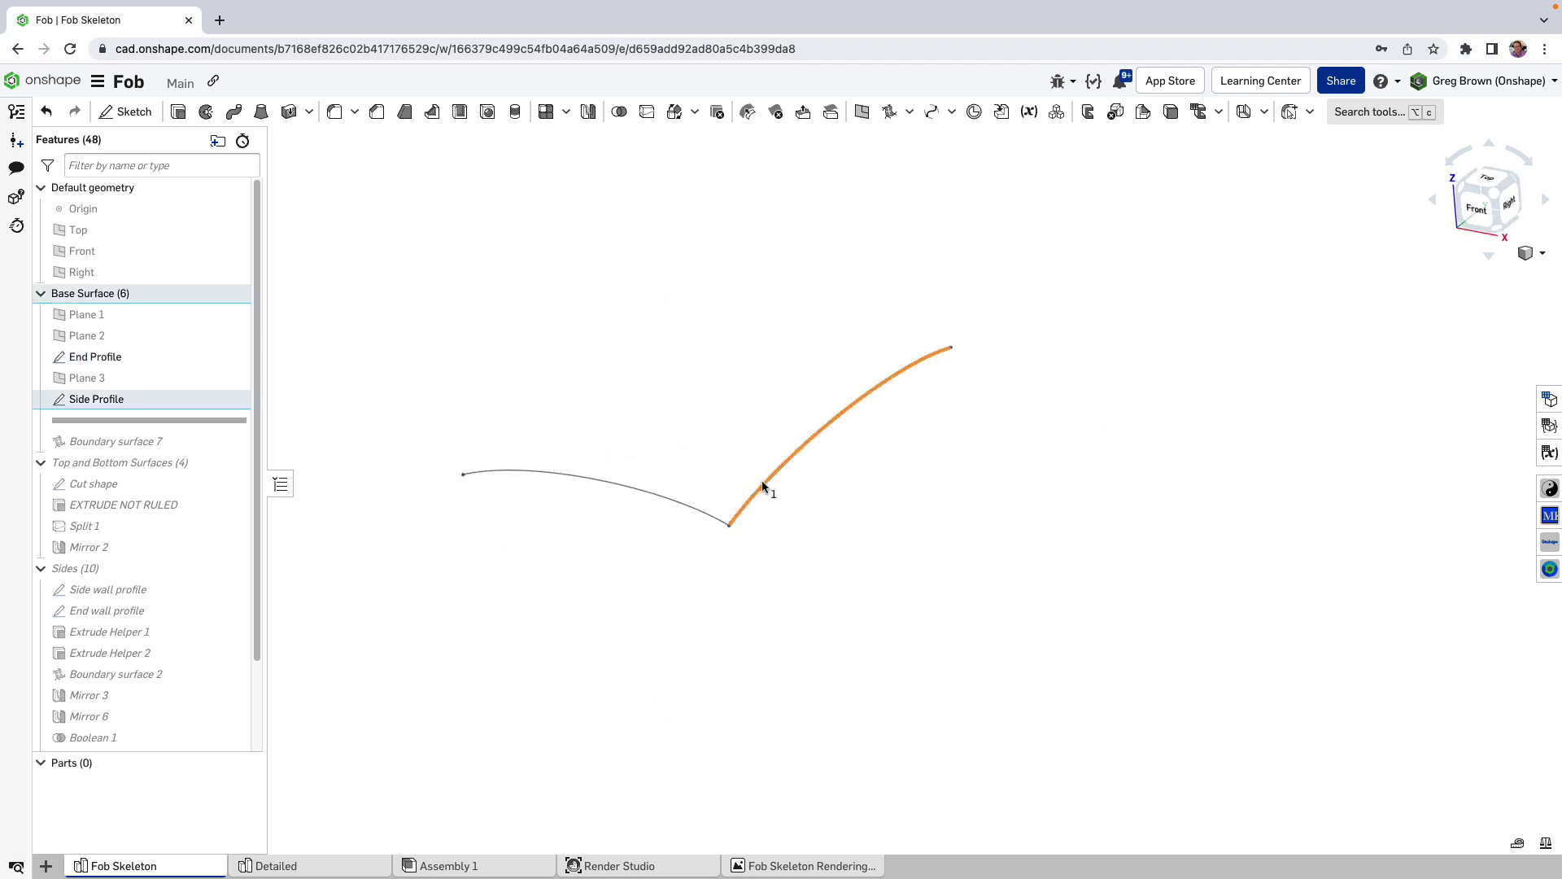
{"action": "key", "text": "shift+c"}
{"action": "right_click_drag", "start_coordinate": [965, 607], "coordinate": [1012, 666]}
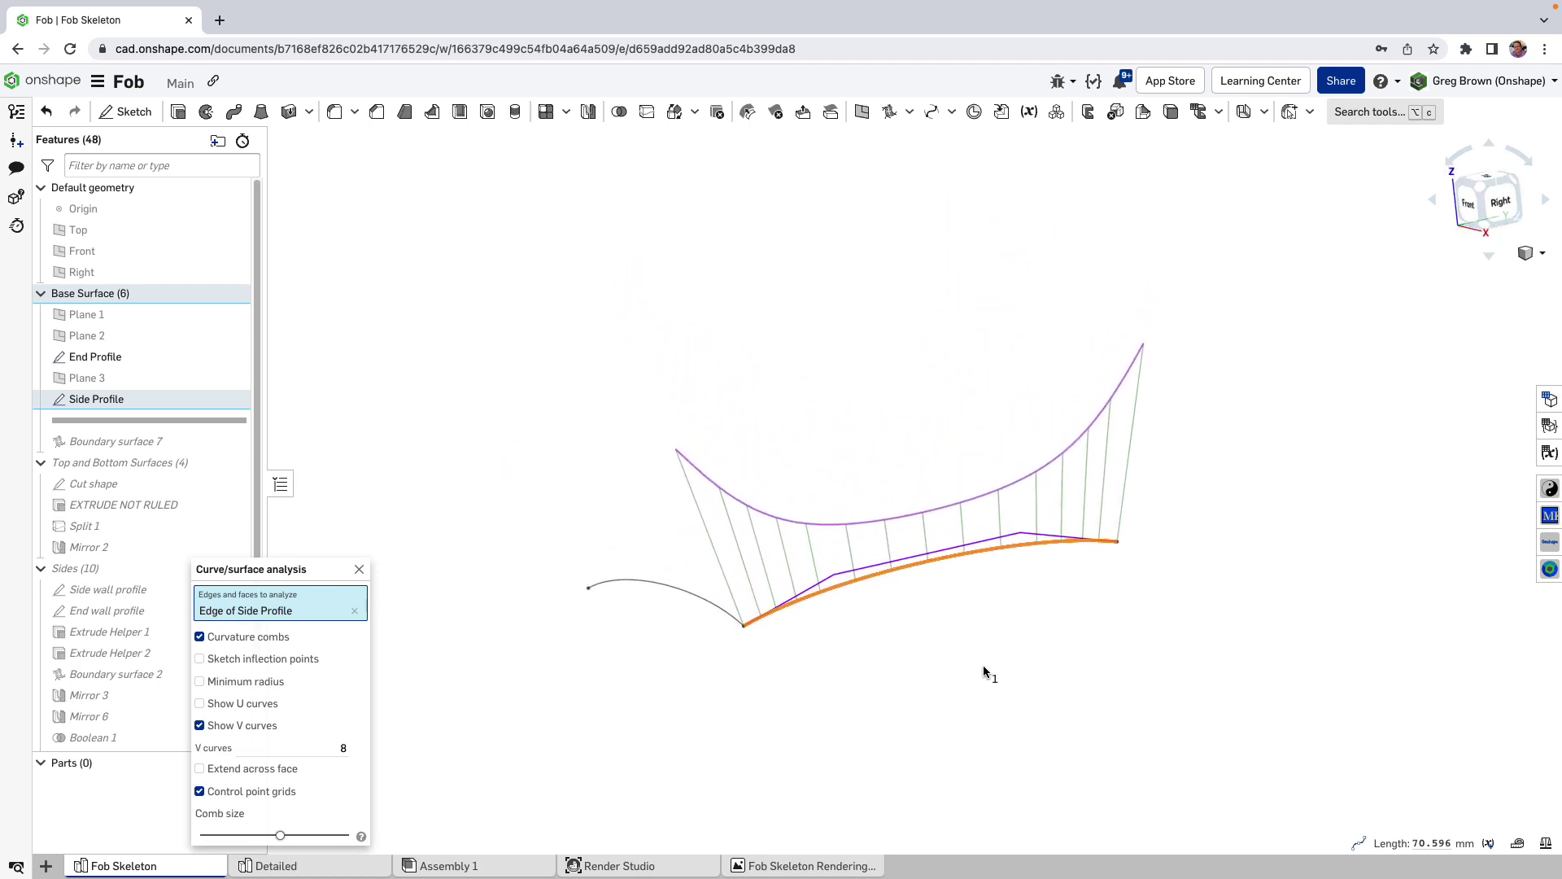
{"action": "left_click", "coordinate": [358, 570]}
Open the Side Profile sketch to examine its control polygon and dimensions, then close the sketch.
{"action": "right_click", "coordinate": [161, 398]}
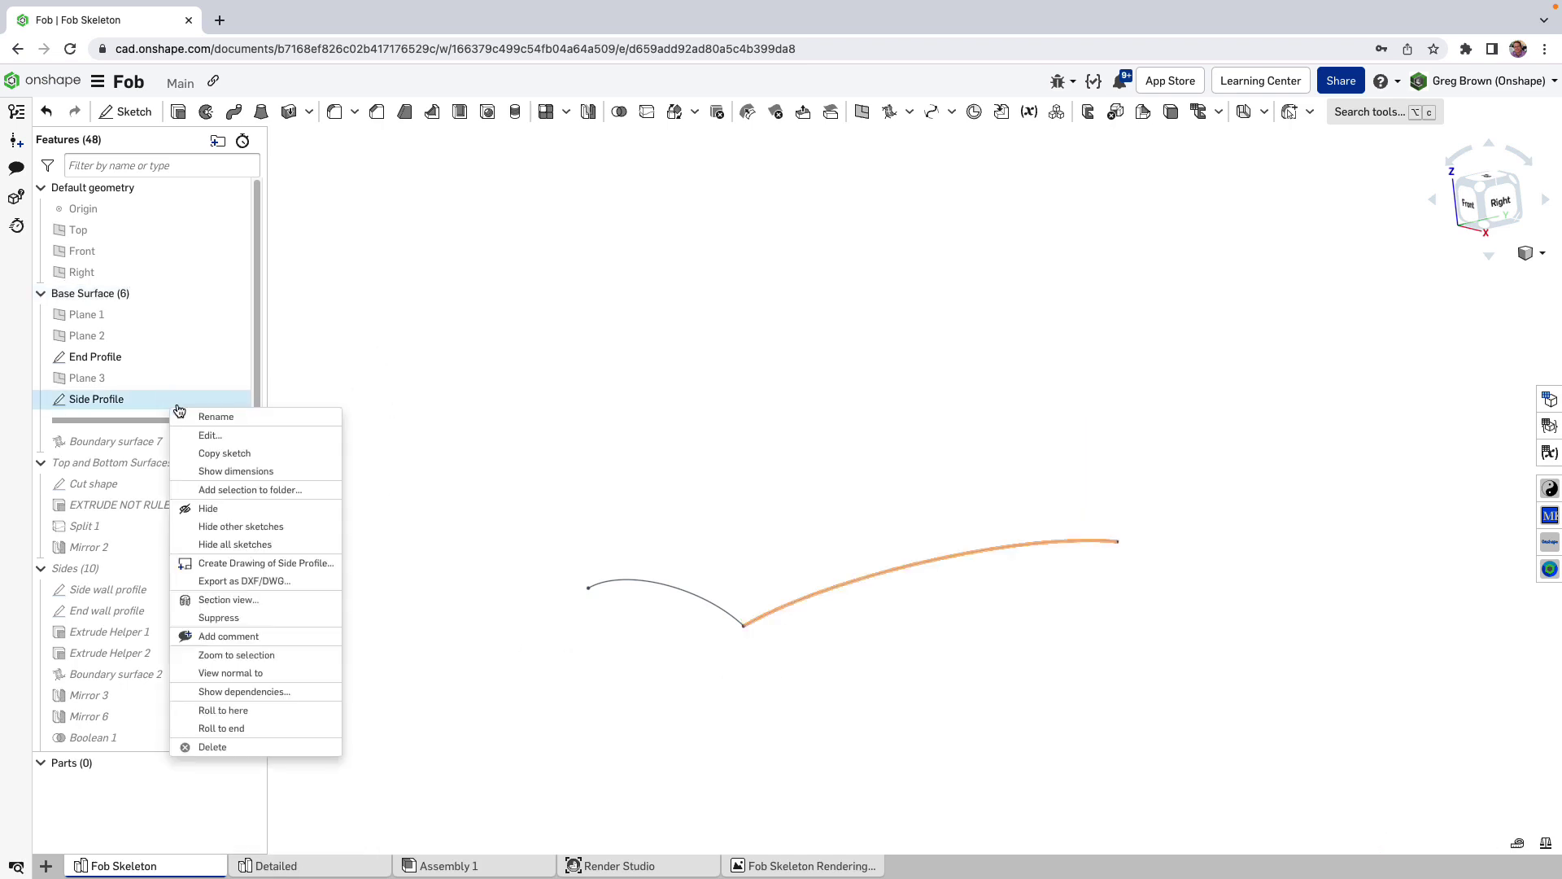
{"action": "left_click", "coordinate": [383, 437]}
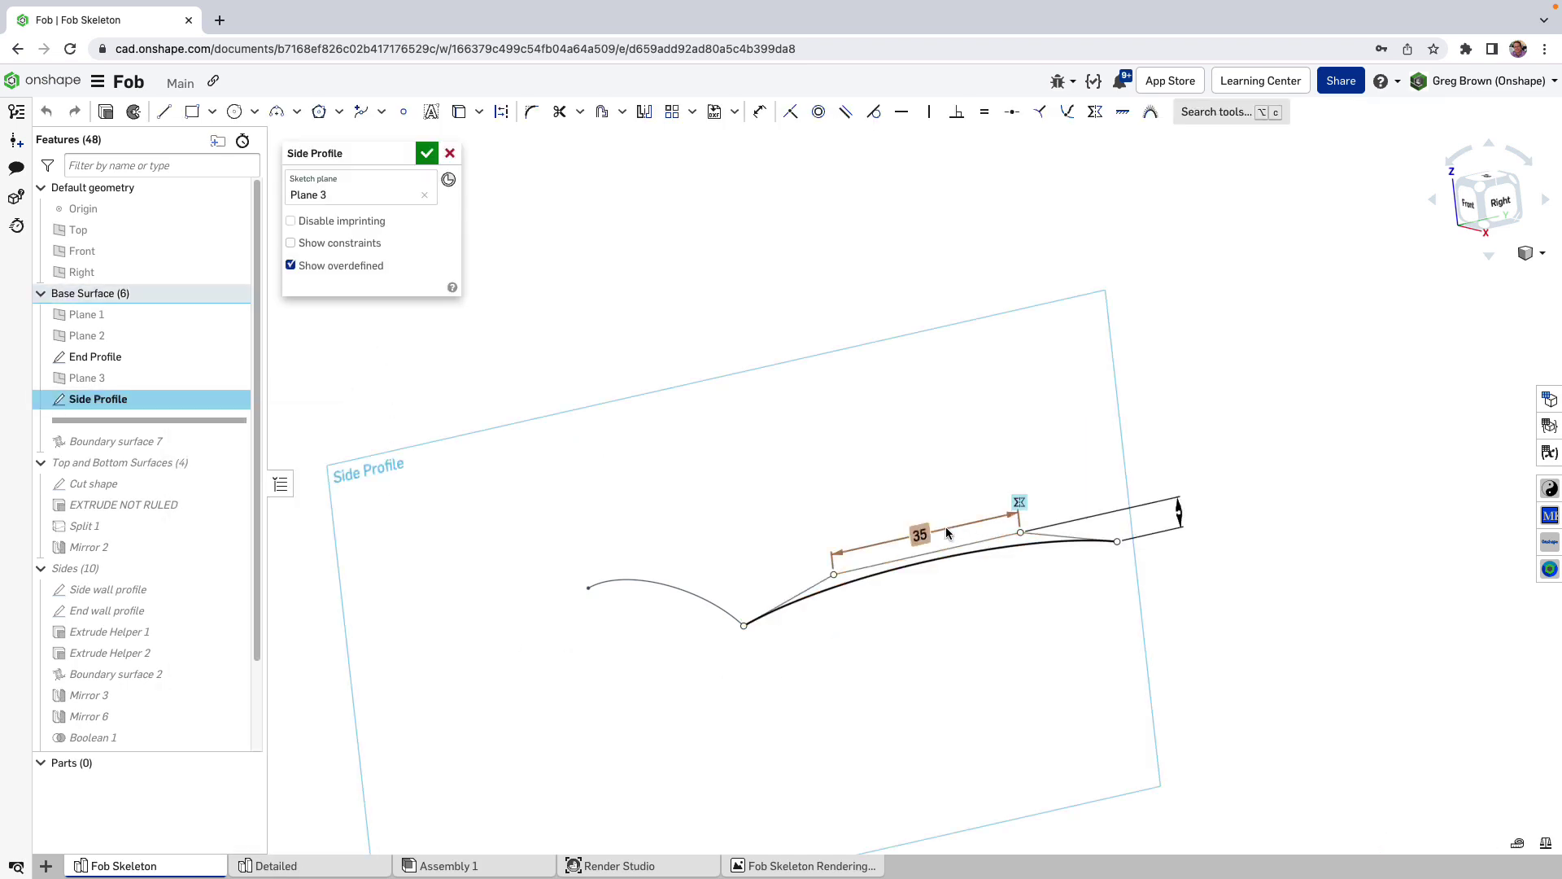
{"action": "key", "text": "n"}
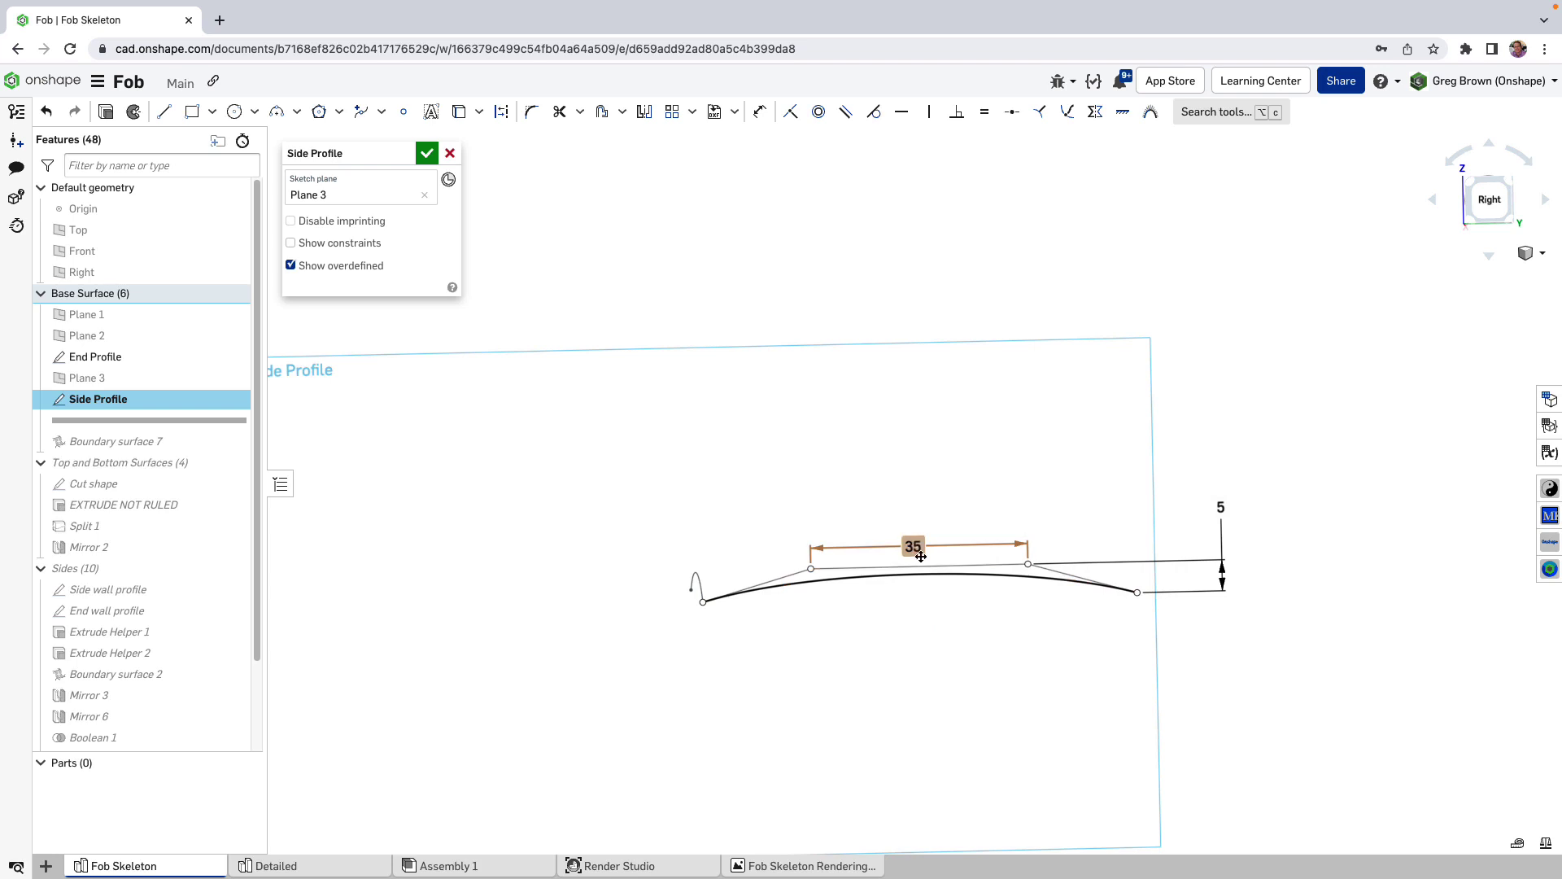
{"action": "mouse_move", "coordinate": [1223, 567]}
{"action": "right_mouse_down"}
{"action": "mouse_move", "coordinate": [998, 647]}
{"action": "mouse_move", "coordinate": [976, 671]}
{"action": "right_mouse_up"}
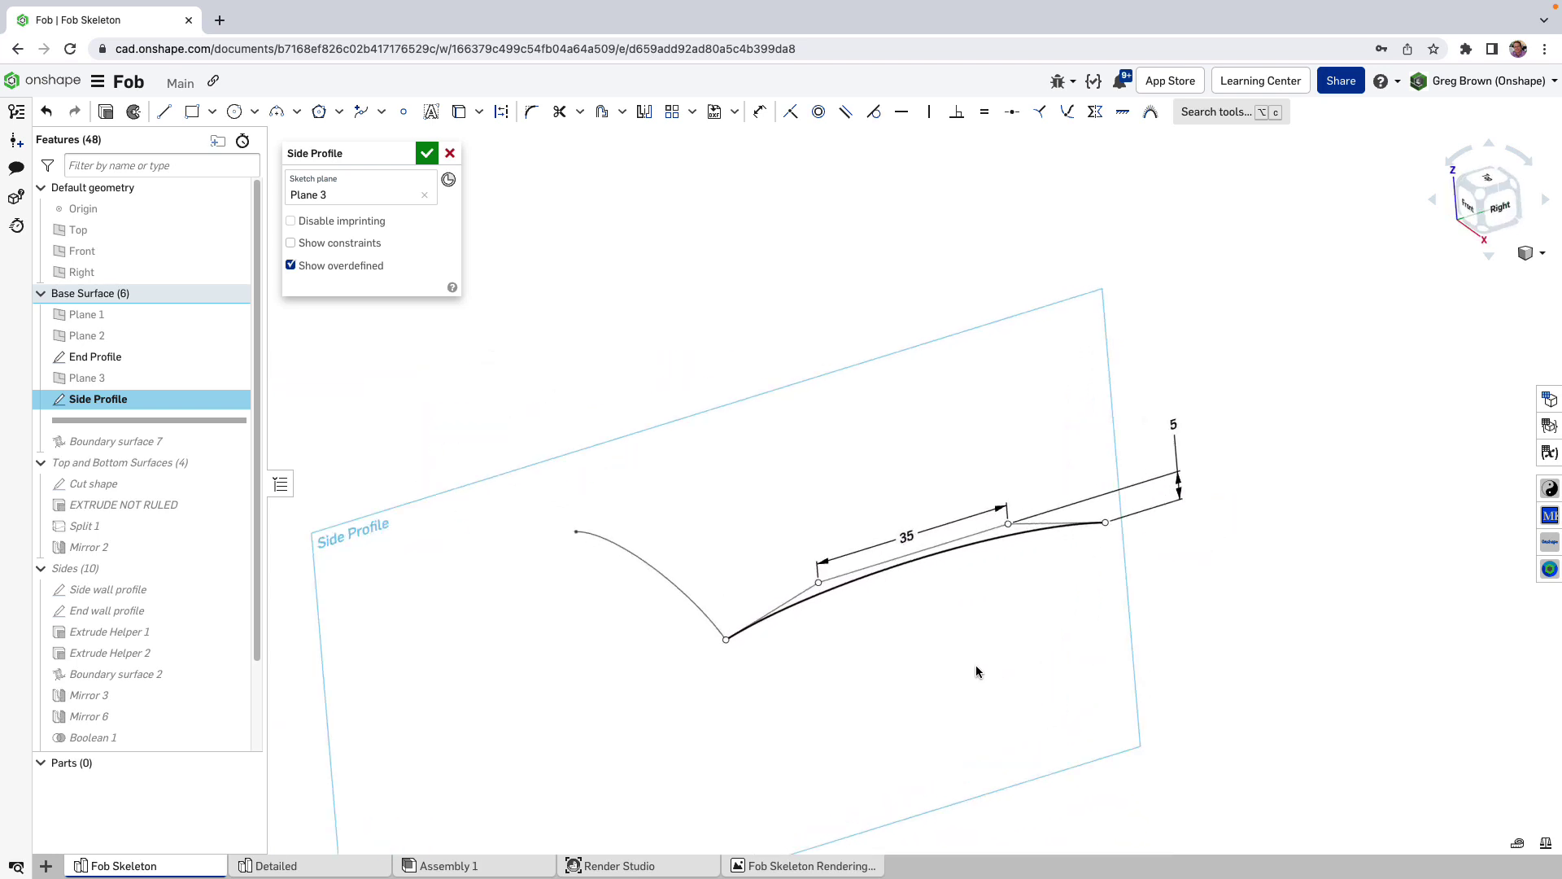
{"action": "left_click", "coordinate": [425, 154]}
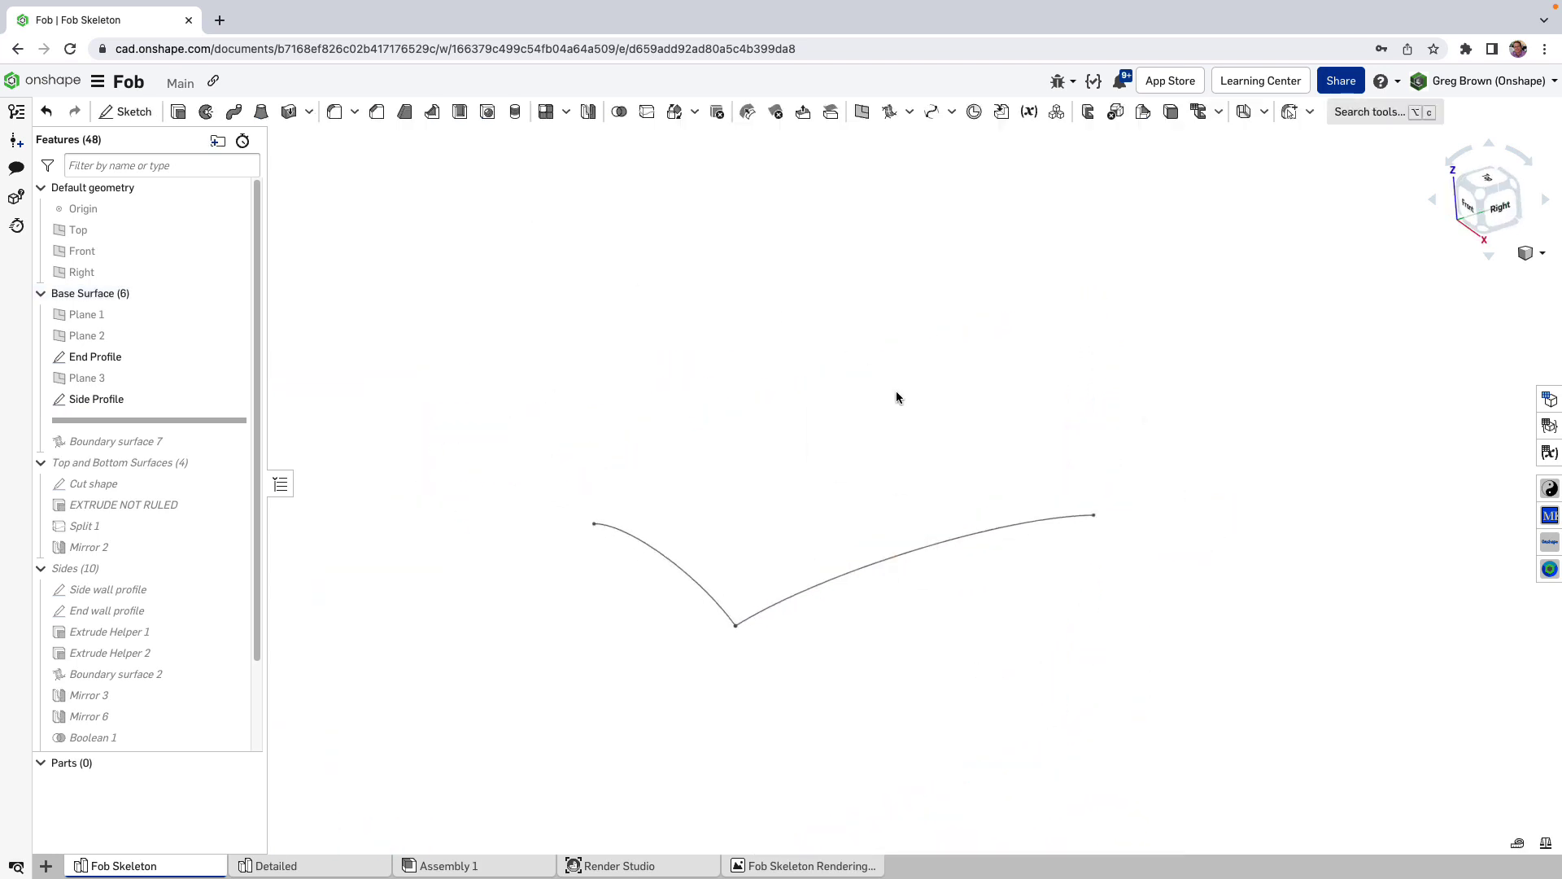
Roll the model forward to include Boundary surface 7.
{"action": "right_click_drag", "start_coordinate": [890, 392], "coordinate": [732, 398]}
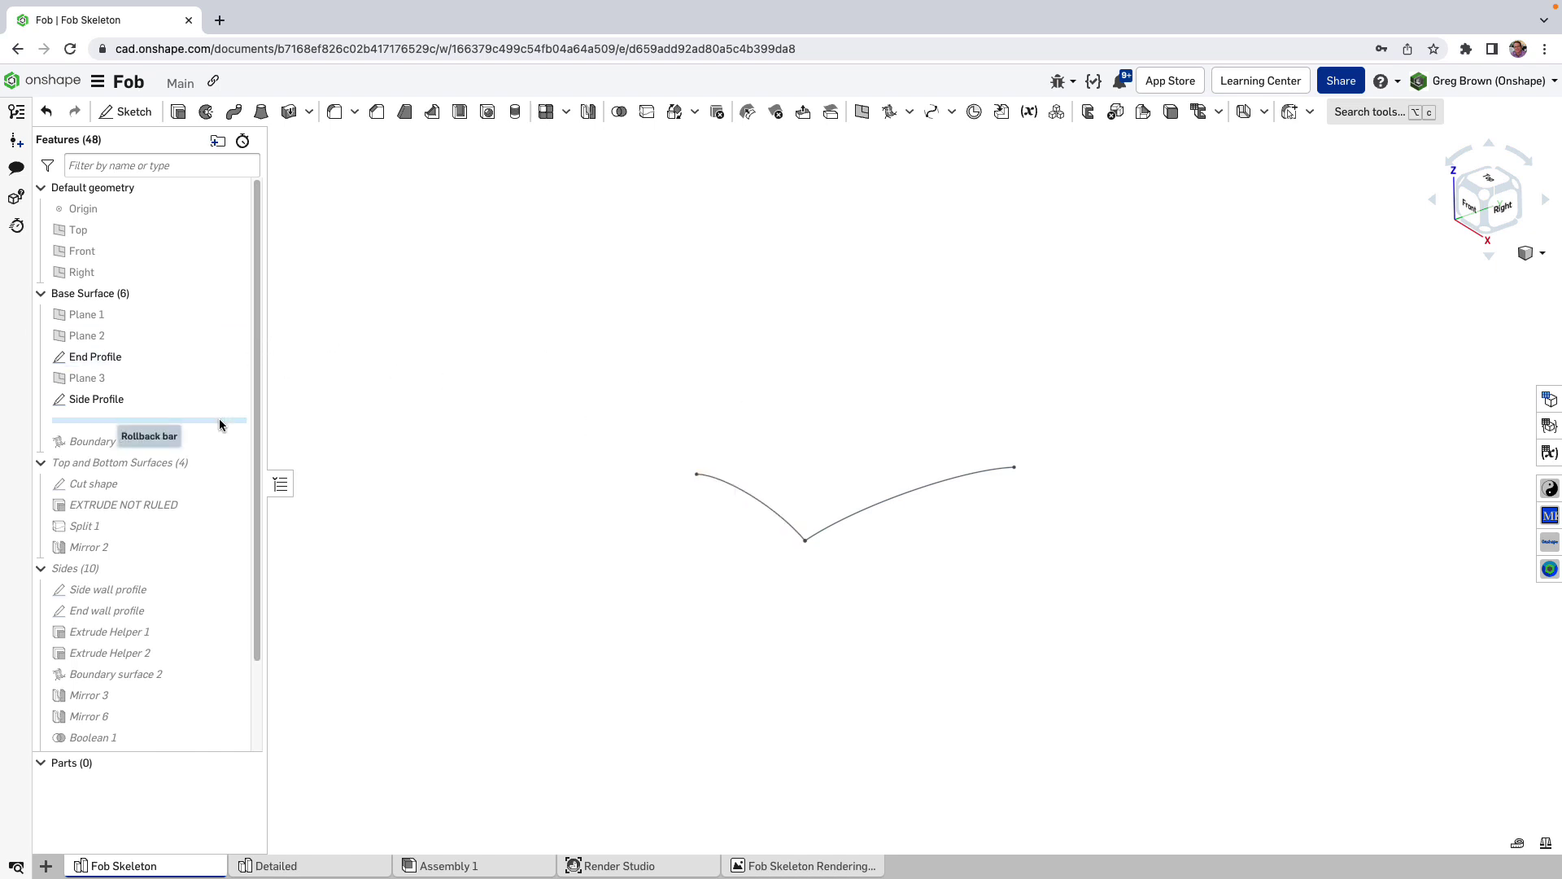
{"action": "left_click_drag", "start_coordinate": [220, 424], "coordinate": [216, 446]}
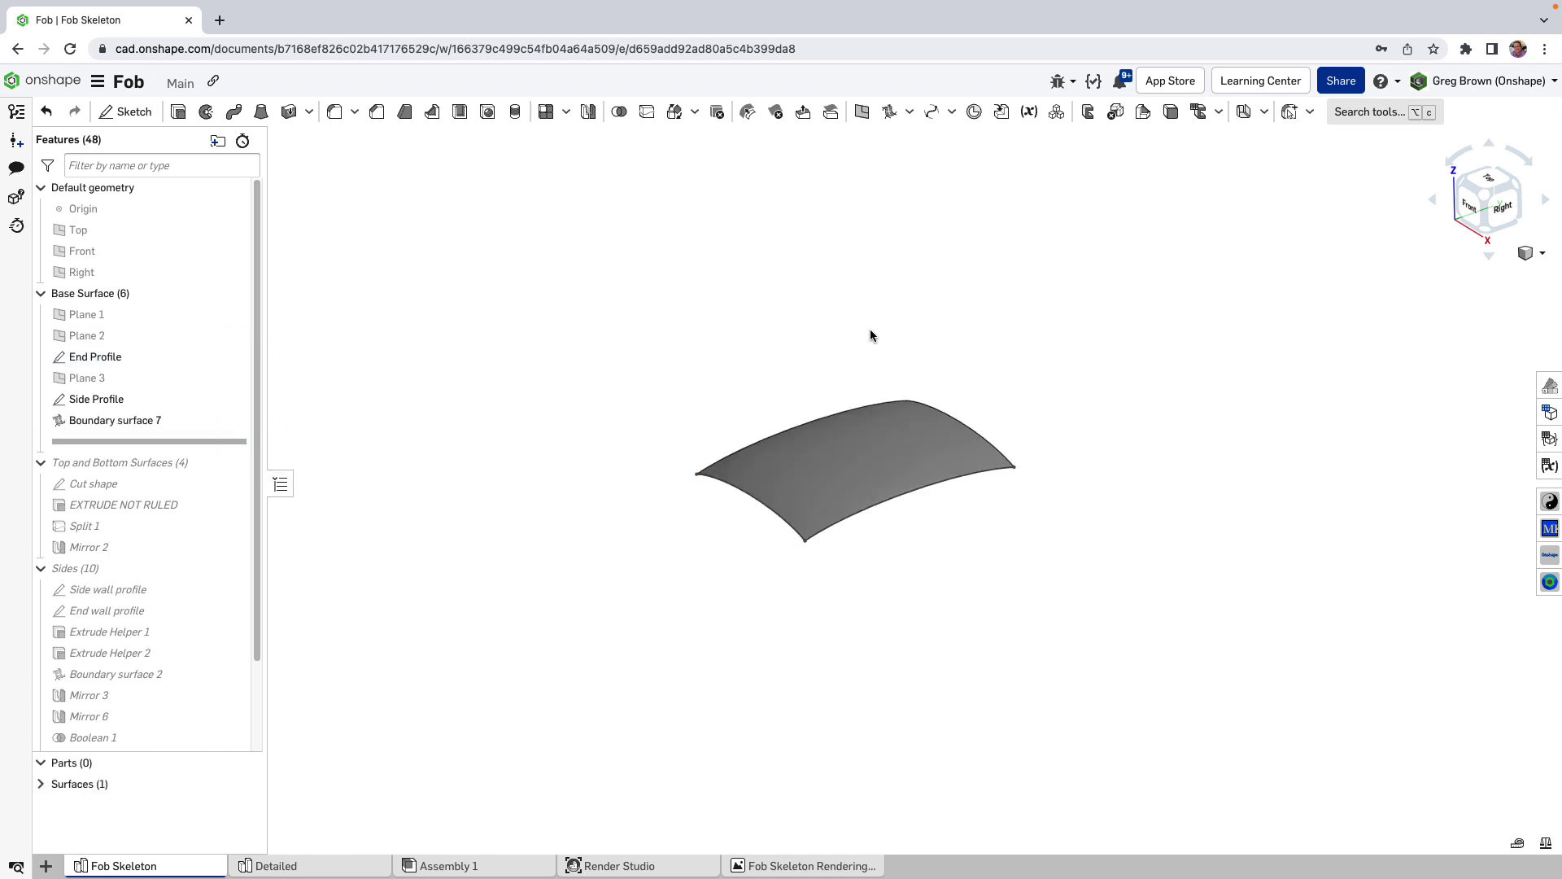
{"action": "right_click_drag", "start_coordinate": [871, 335], "coordinate": [808, 479]}
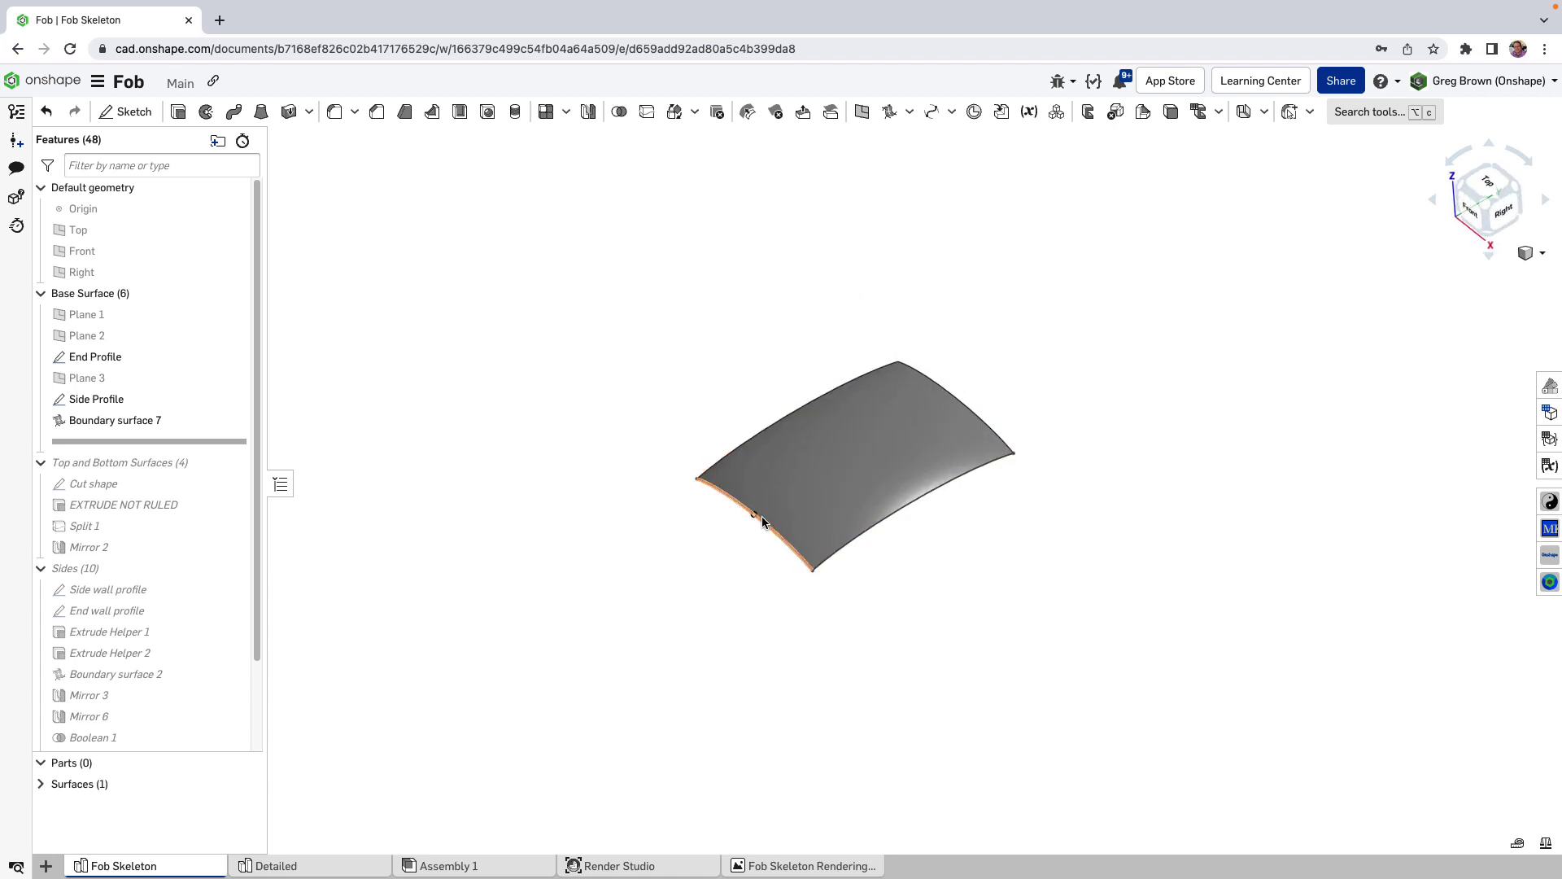
Open the definition of Boundary surface 7, check its U and V profiles, and close it.
{"action": "right_click", "coordinate": [155, 427]}
{"action": "left_click", "coordinate": [232, 469]}
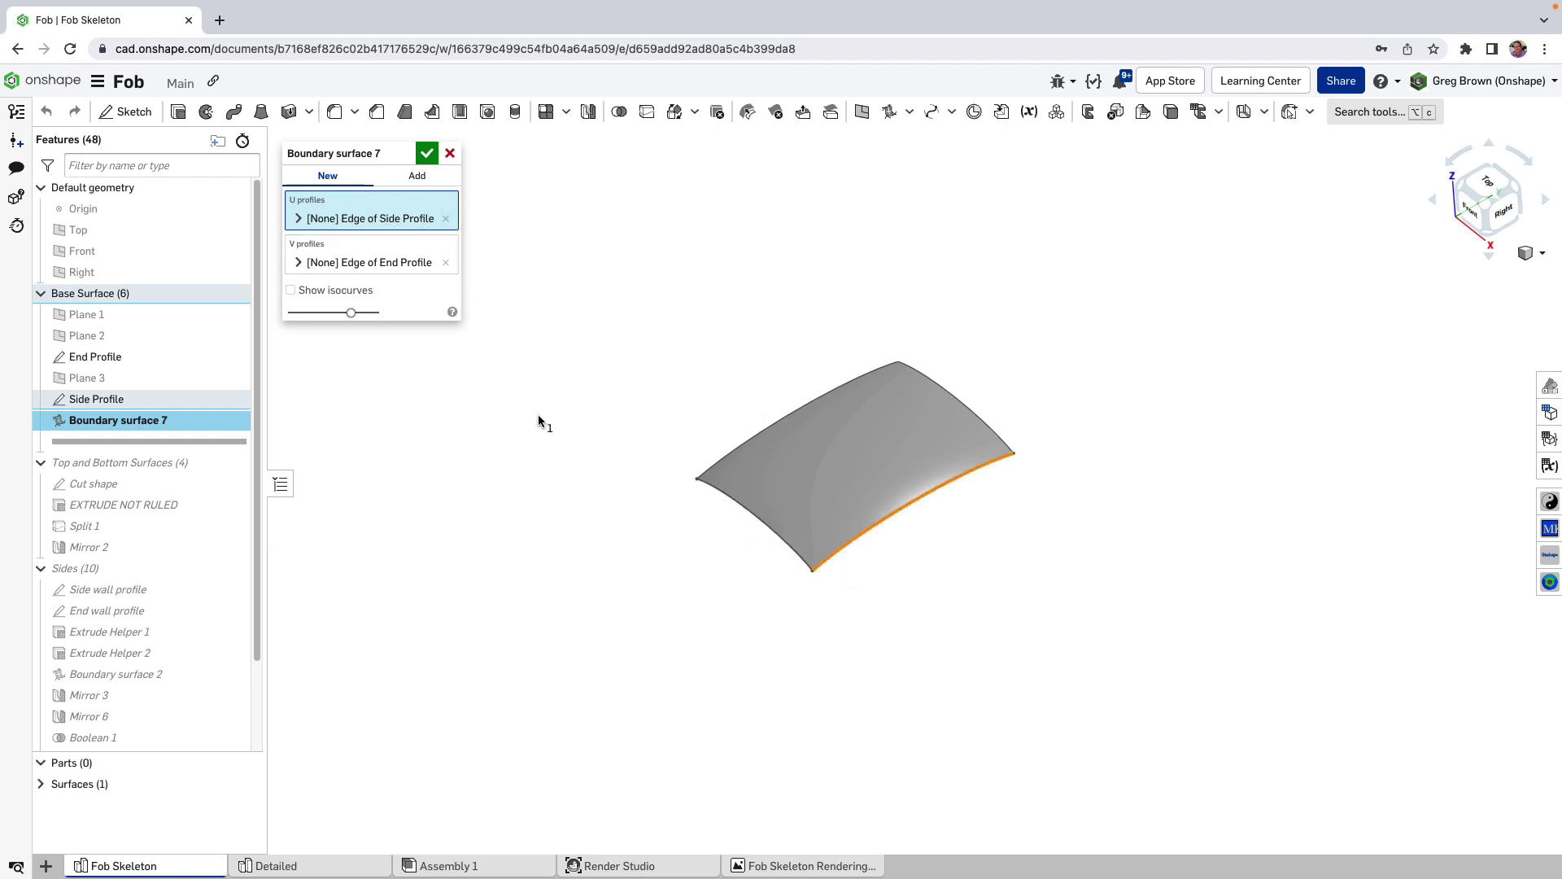
{"action": "left_click", "coordinate": [374, 262]}
{"action": "left_click", "coordinate": [427, 153]}
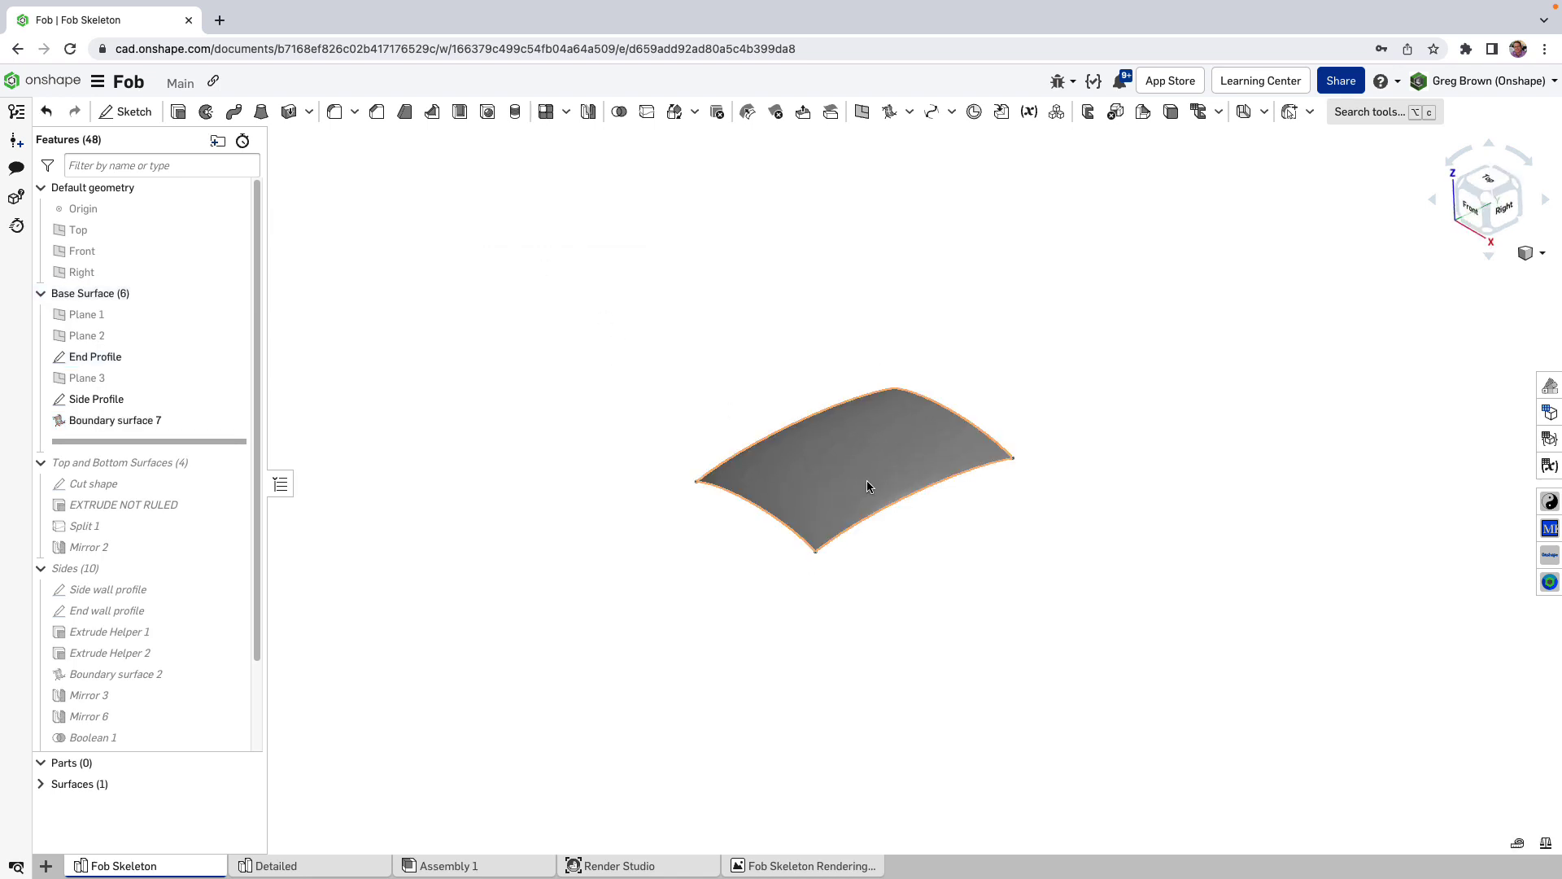
Run a curve/surface analysis on the boundary surface face and hide the curvature combs to examine its control point grid.
{"action": "left_click", "coordinate": [867, 481]}
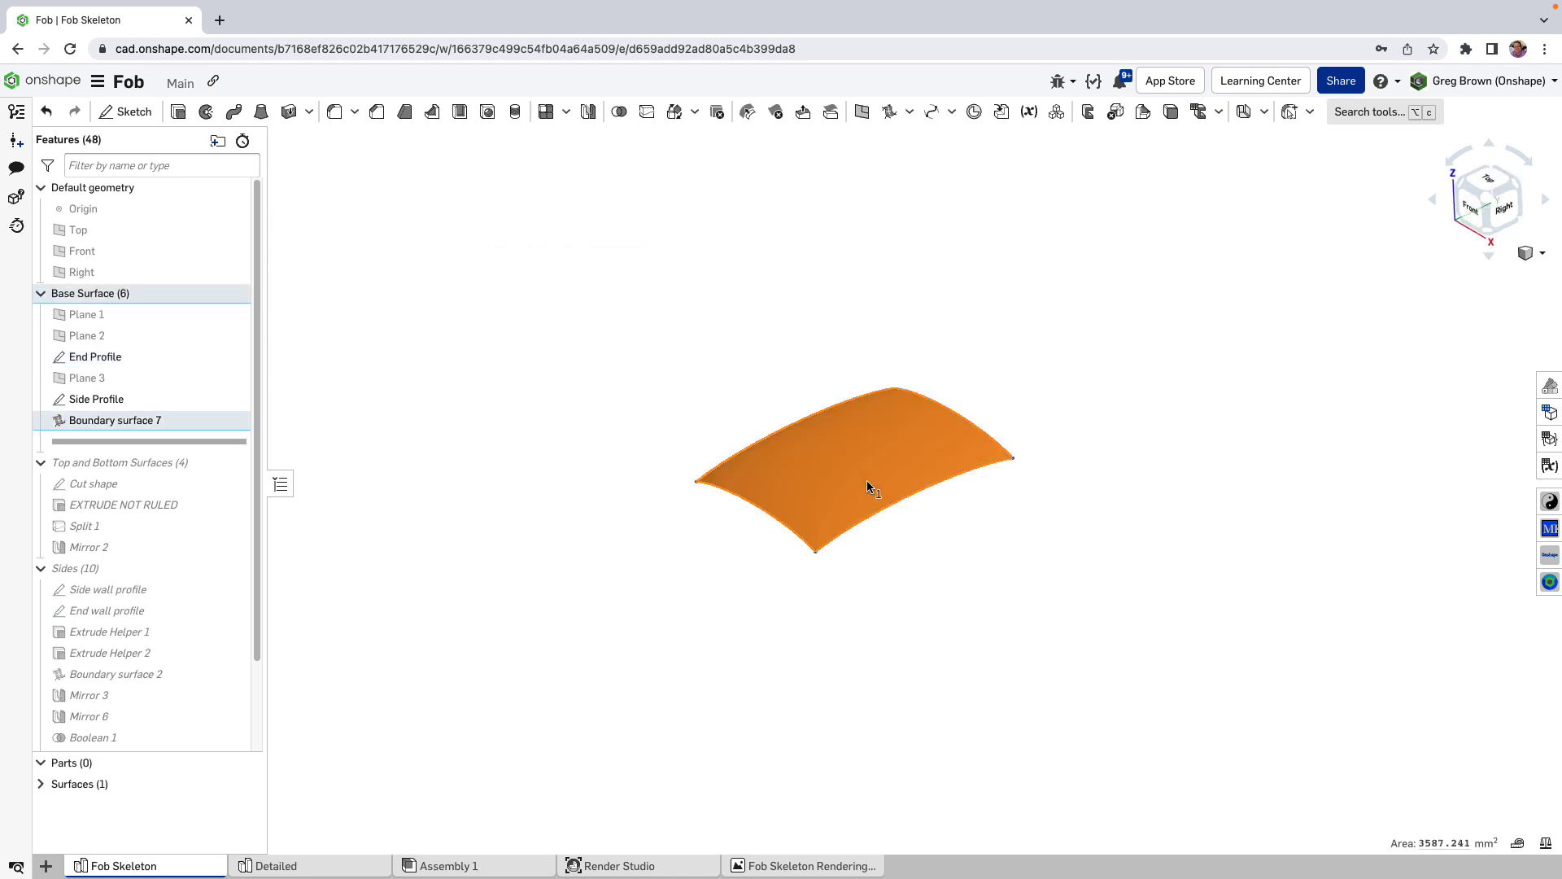
{"action": "key", "text": "shift+c"}
{"action": "scroll", "coordinate": [692, 395], "scroll_direction": "up", "scroll_amount": 3}
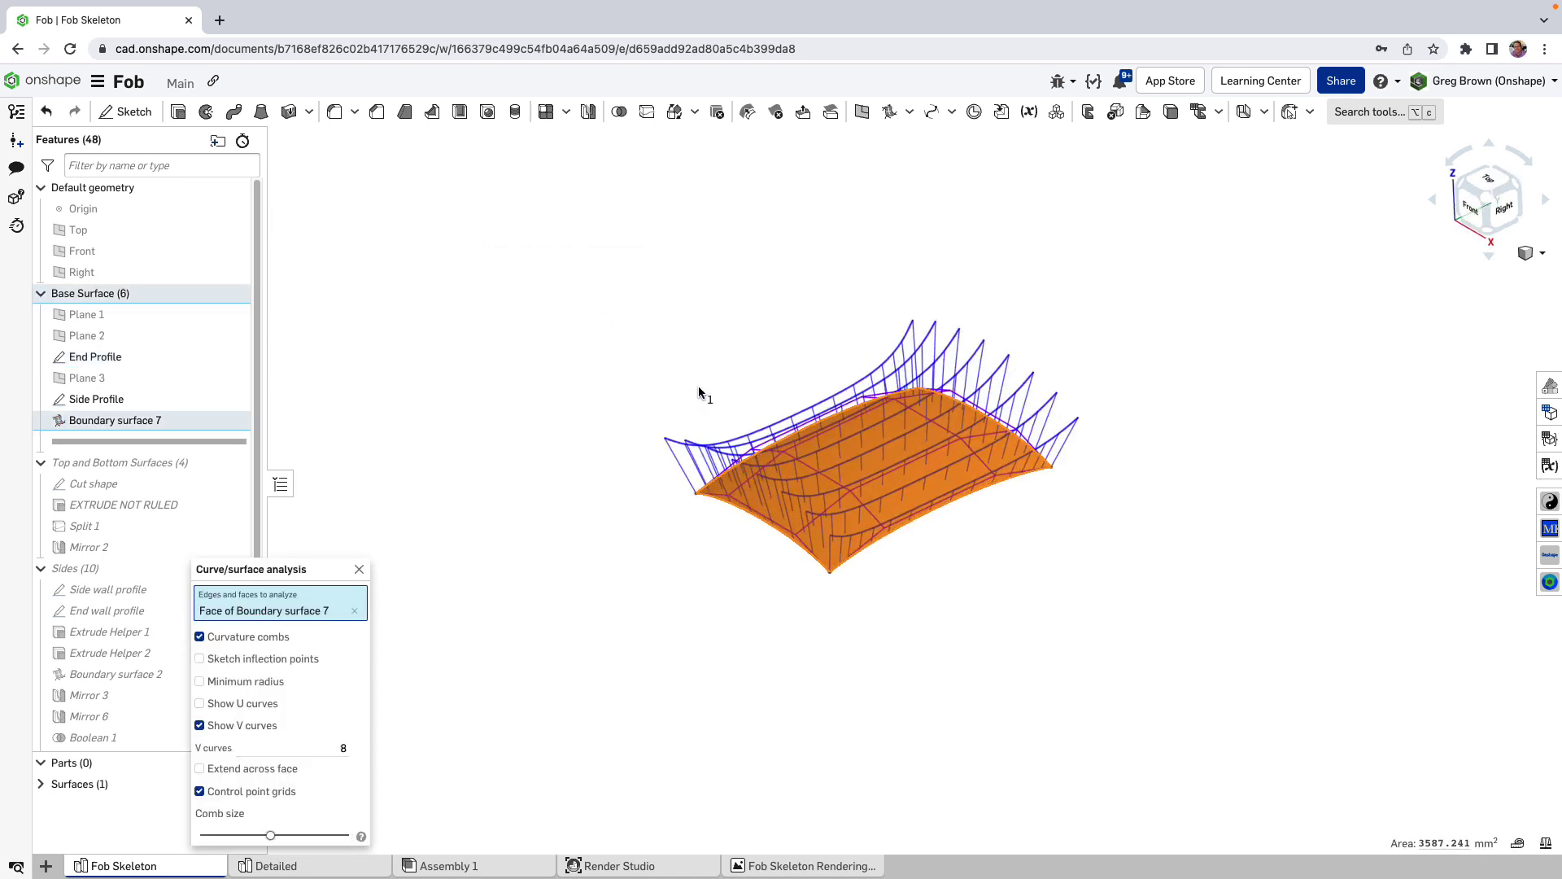
{"action": "left_click", "coordinate": [232, 640]}
{"action": "right_click_drag", "start_coordinate": [638, 565], "coordinate": [847, 554]}
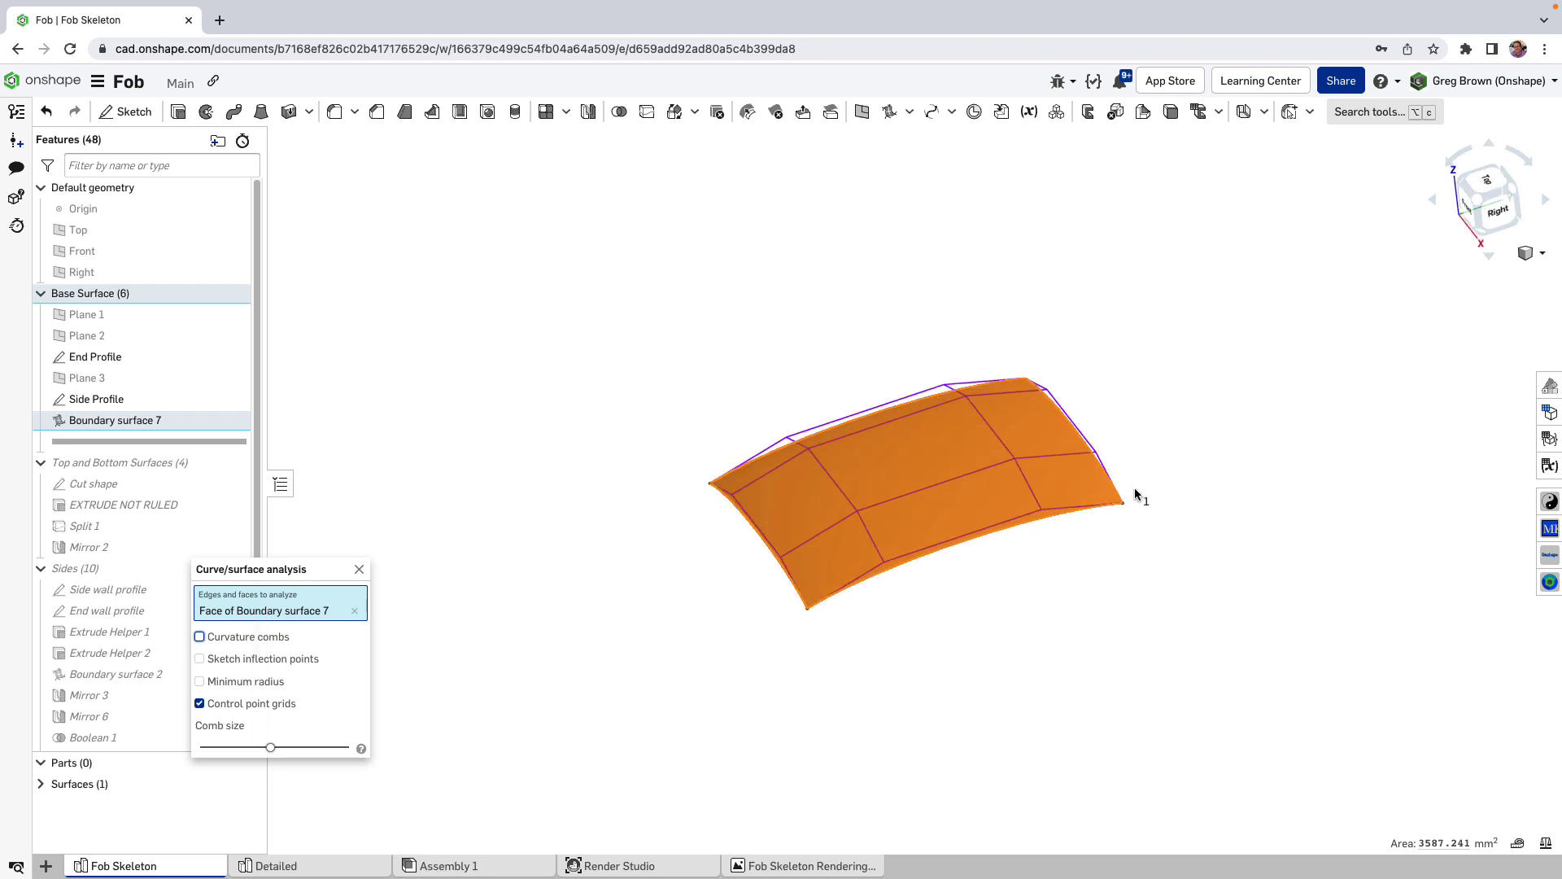
{"action": "right_click_drag", "start_coordinate": [1136, 491], "coordinate": [823, 531]}
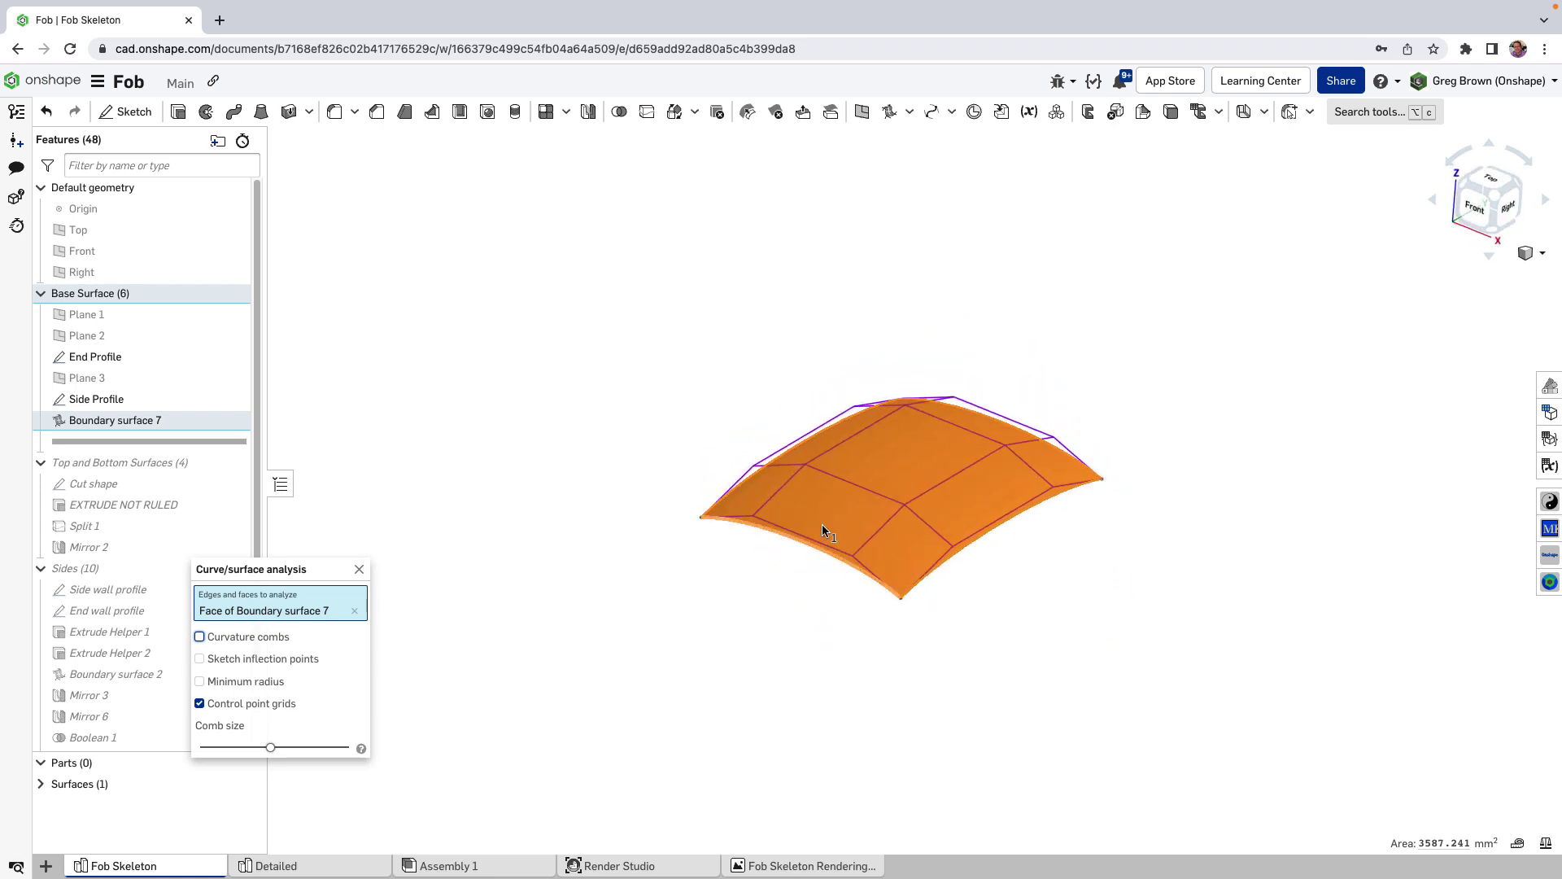
{"action": "right_click_drag", "start_coordinate": [1207, 496], "coordinate": [968, 602]}
{"action": "right_click_drag", "start_coordinate": [871, 603], "coordinate": [808, 647]}
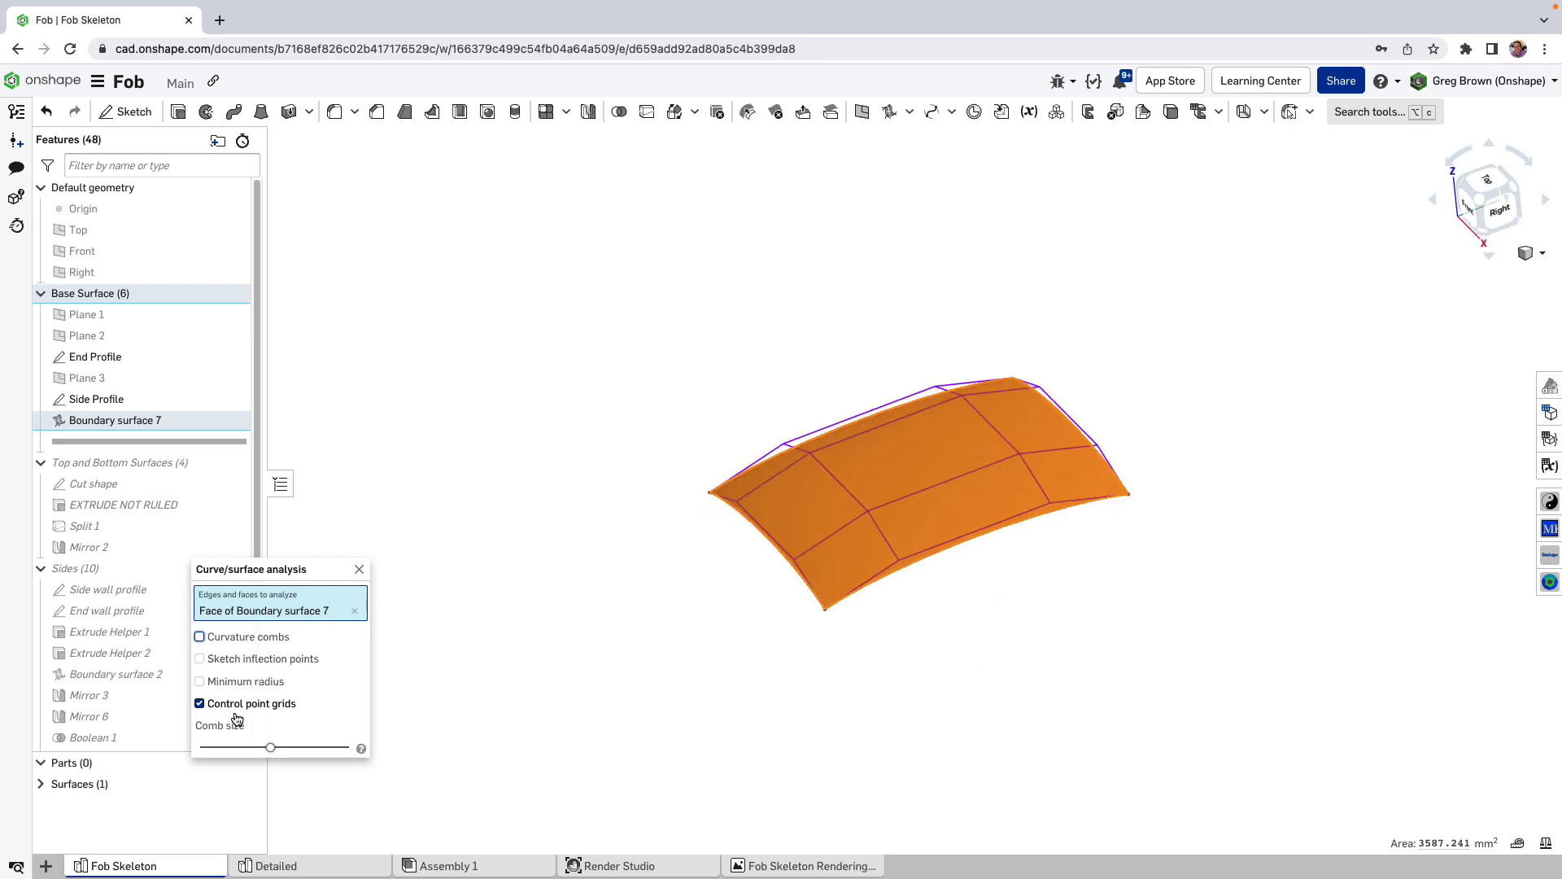
Replace the control point grid with curvature combs along both U and V curves, examine the surface, and close the analysis.
{"action": "left_click", "coordinate": [199, 637]}
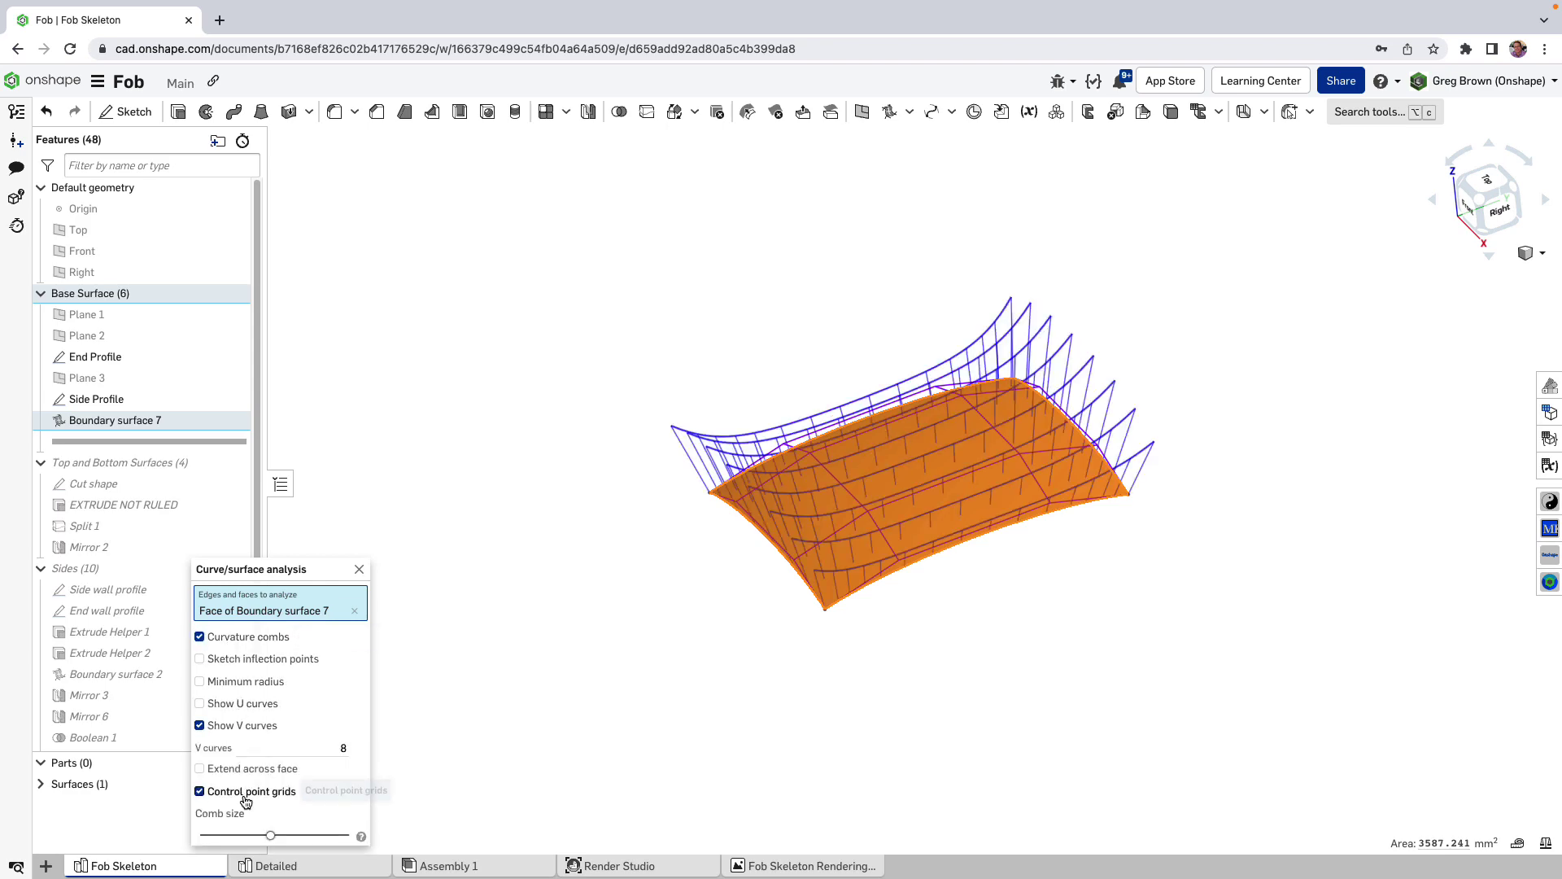
{"action": "left_click", "coordinate": [245, 801]}
{"action": "right_click_drag", "start_coordinate": [717, 618], "coordinate": [842, 549]}
{"action": "left_click", "coordinate": [243, 694]}
{"action": "key", "text": "shift+1"}
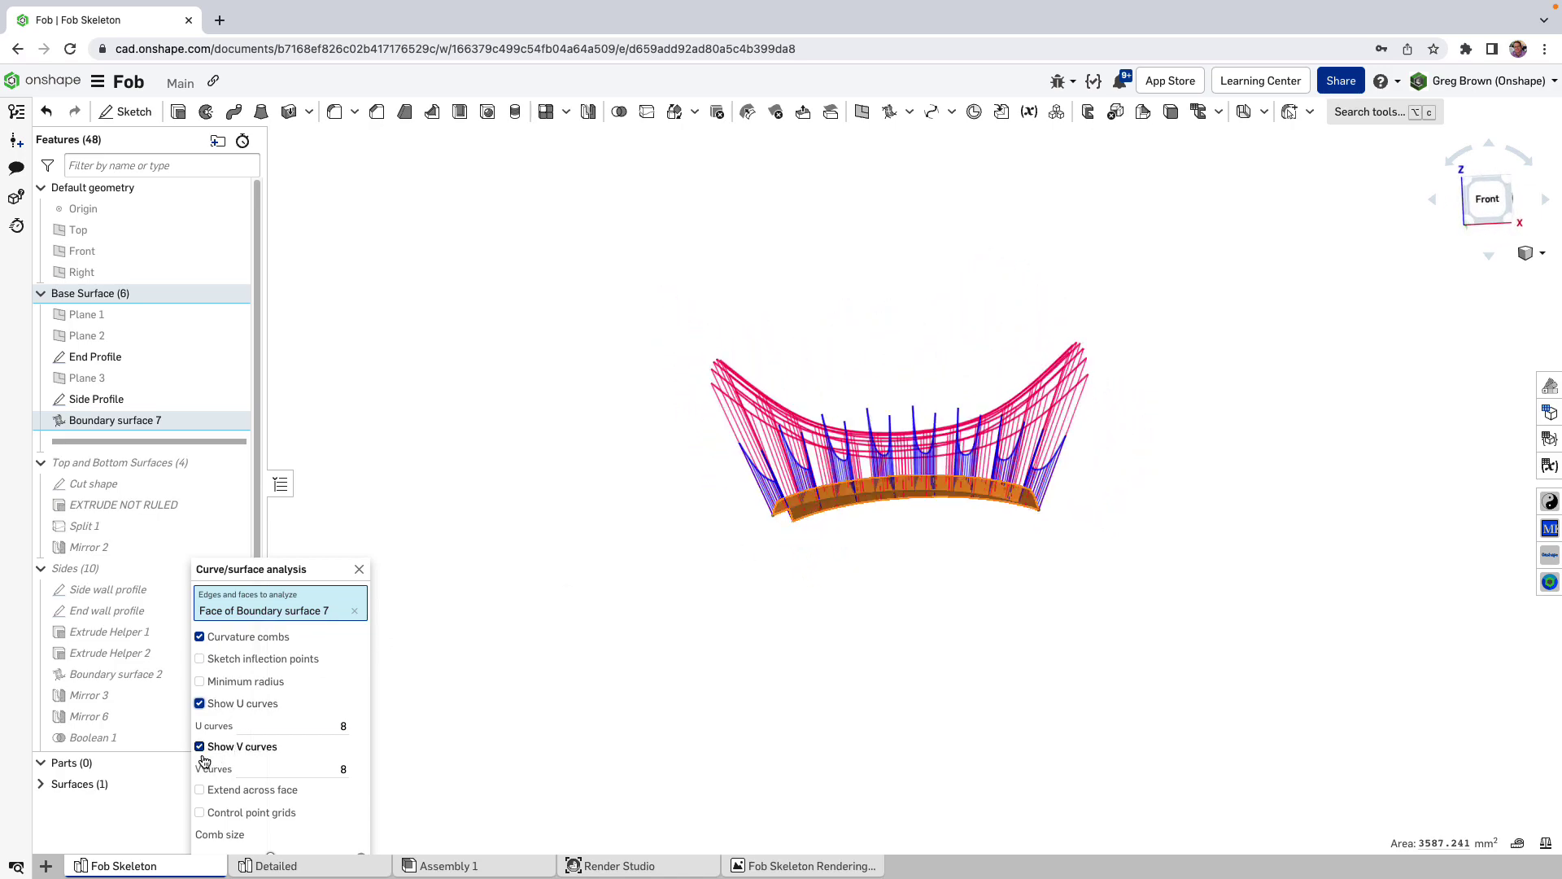
{"action": "left_click", "coordinate": [200, 747]}
{"action": "mouse_move", "coordinate": [670, 614]}
{"action": "right_mouse_down"}
{"action": "mouse_move", "coordinate": [754, 574]}
{"action": "mouse_move", "coordinate": [685, 622]}
{"action": "mouse_move", "coordinate": [712, 568]}
{"action": "mouse_move", "coordinate": [642, 557]}
{"action": "mouse_move", "coordinate": [729, 582]}
{"action": "mouse_move", "coordinate": [667, 602]}
{"action": "right_mouse_up"}
{"action": "left_click", "coordinate": [199, 747]}
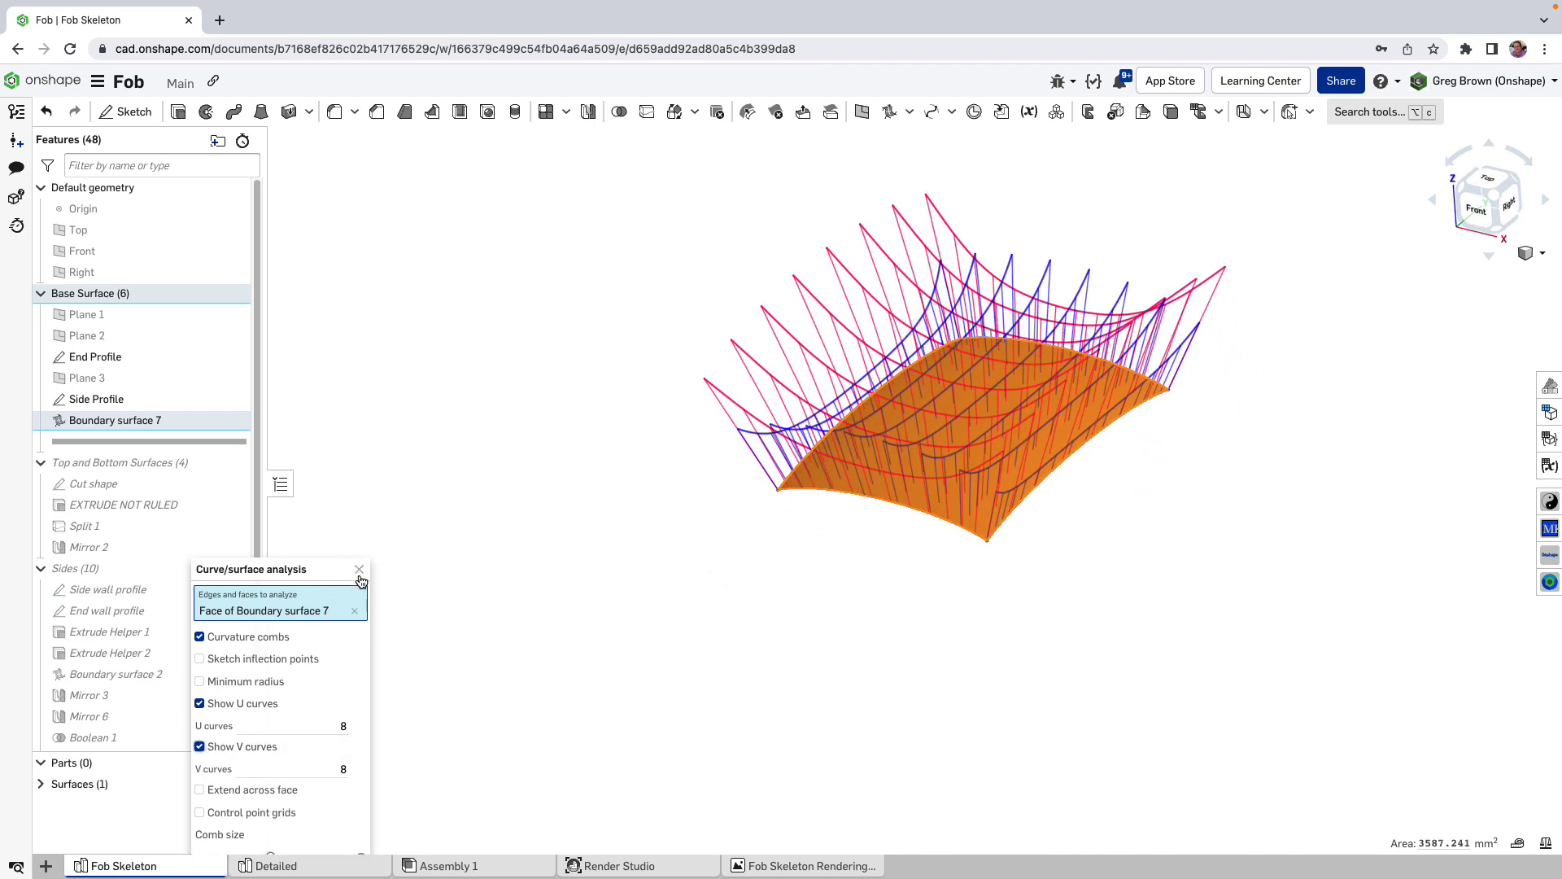
{"action": "left_click", "coordinate": [359, 569]}
Analyze Boundary surface 7 again with only the control point grid displayed and the curvature combs off, then close the analysis.
{"action": "right_click_drag", "start_coordinate": [718, 534], "coordinate": [941, 450]}
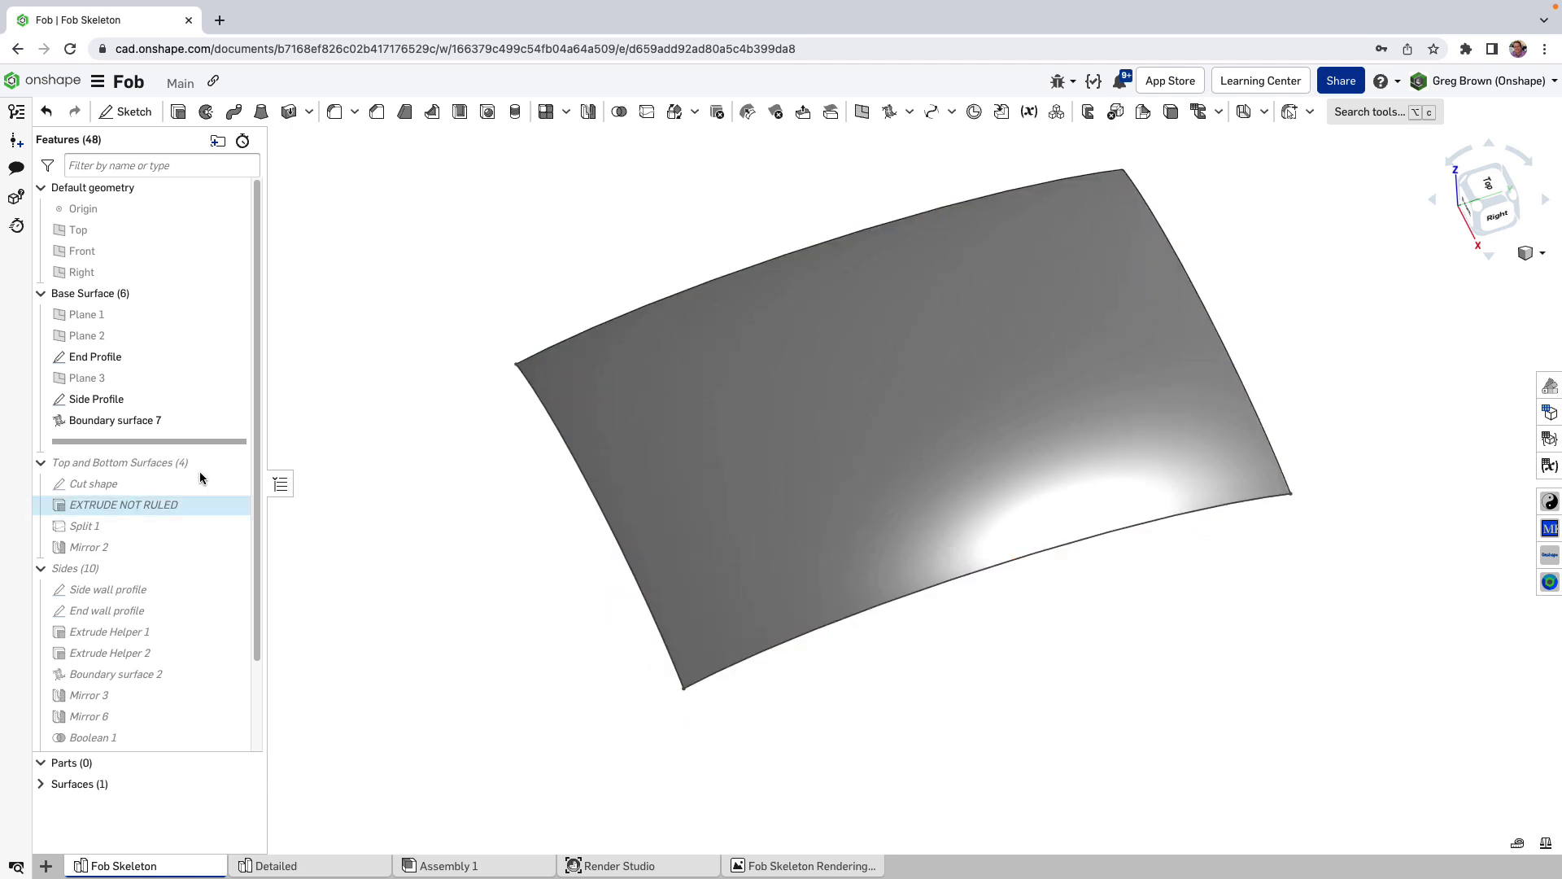
{"action": "left_click", "coordinate": [114, 422]}
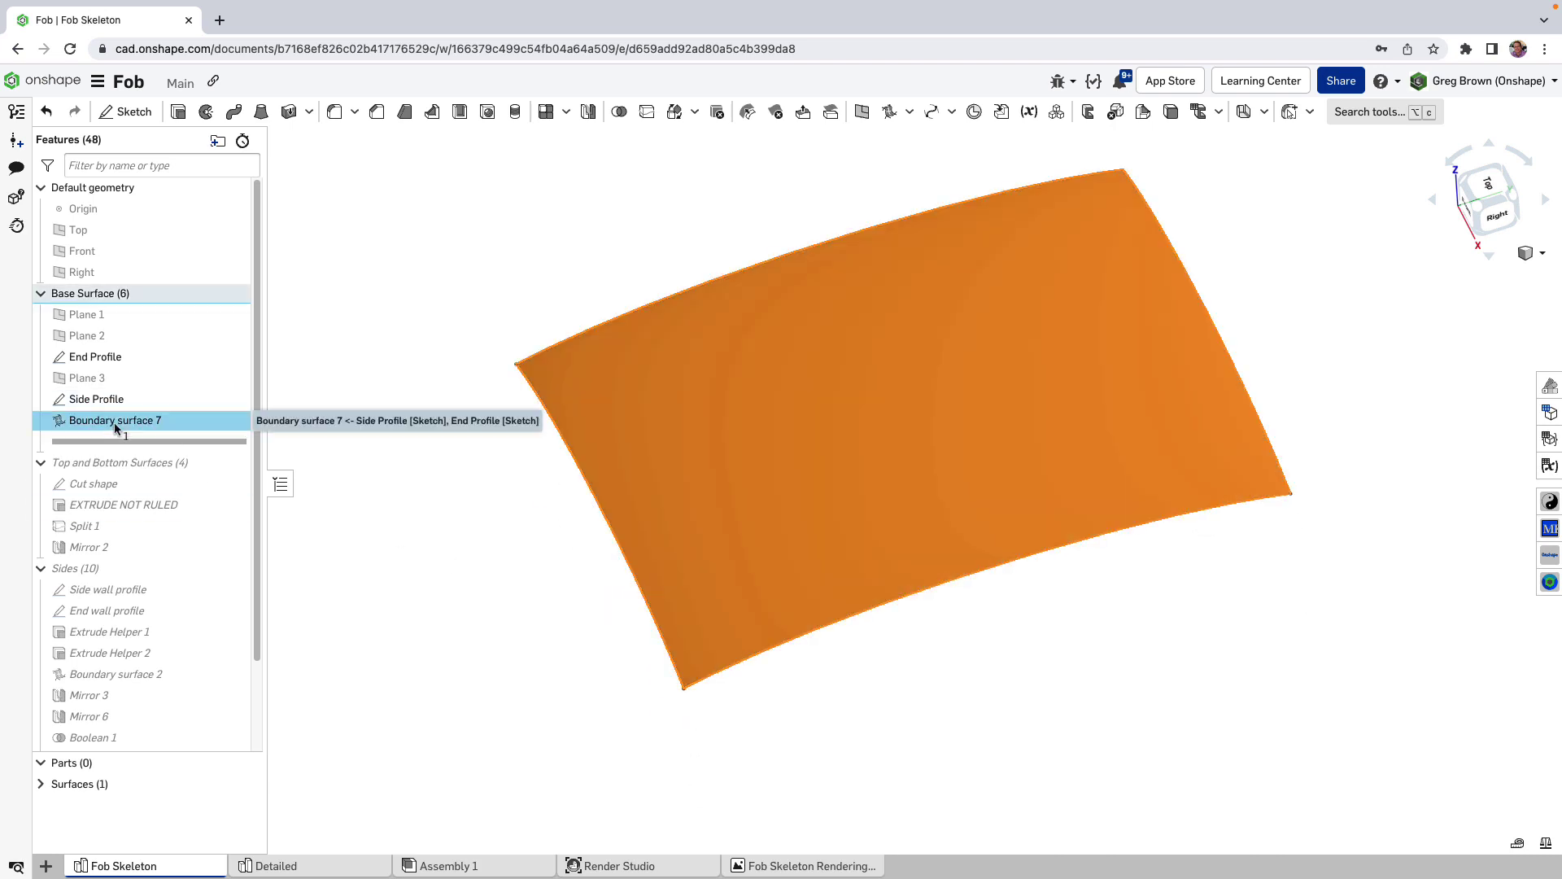
{"action": "key", "text": "shift+c"}
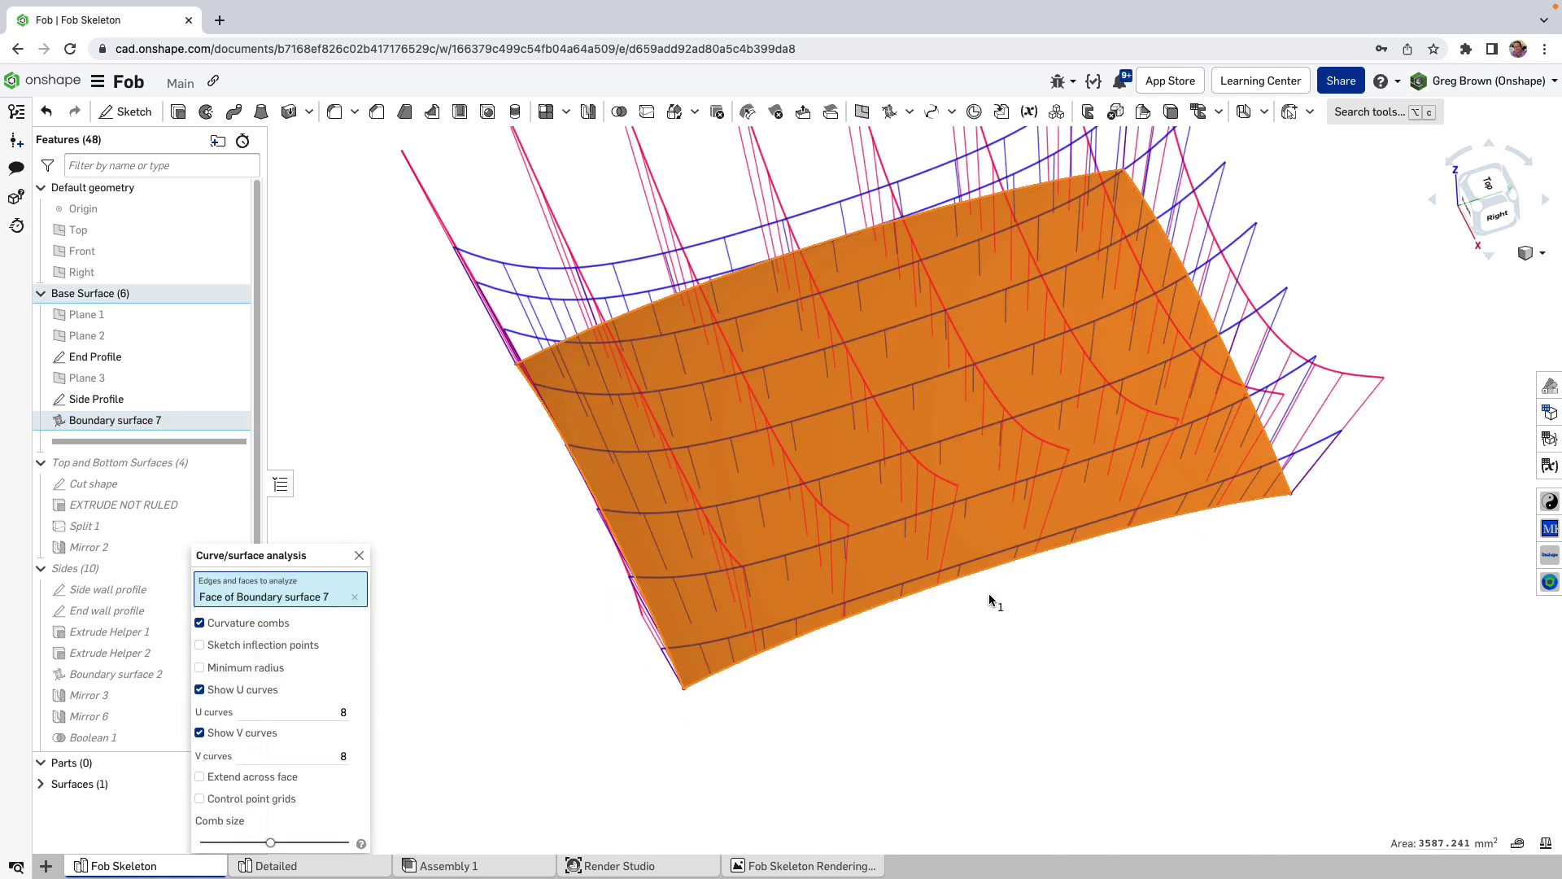
{"action": "left_click", "coordinate": [228, 799]}
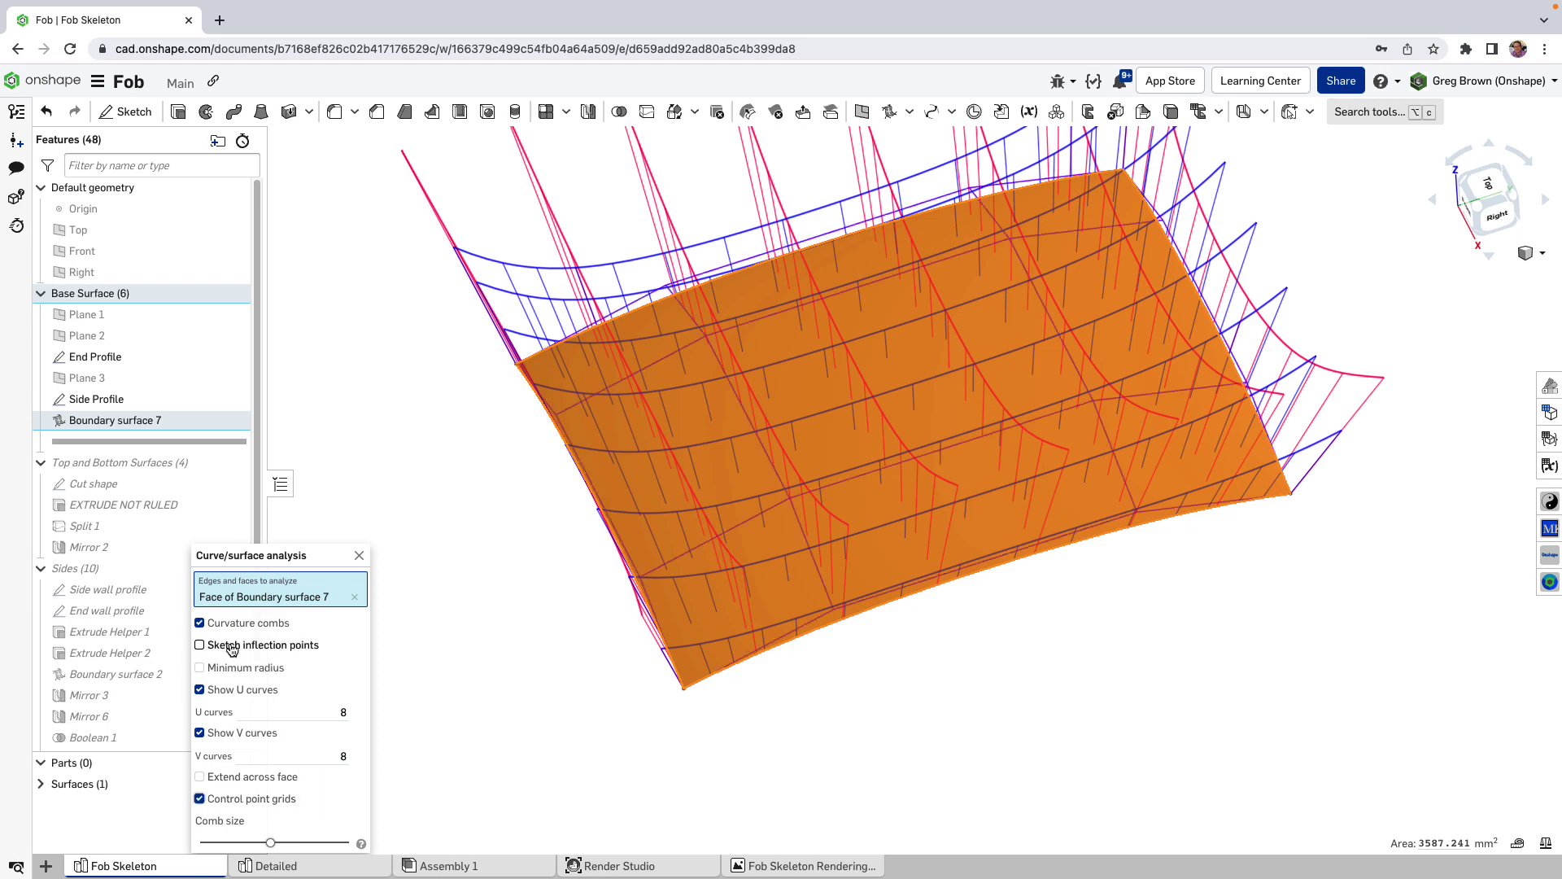
{"action": "left_click", "coordinate": [203, 623]}
{"action": "right_click_drag", "start_coordinate": [689, 643], "coordinate": [739, 603]}
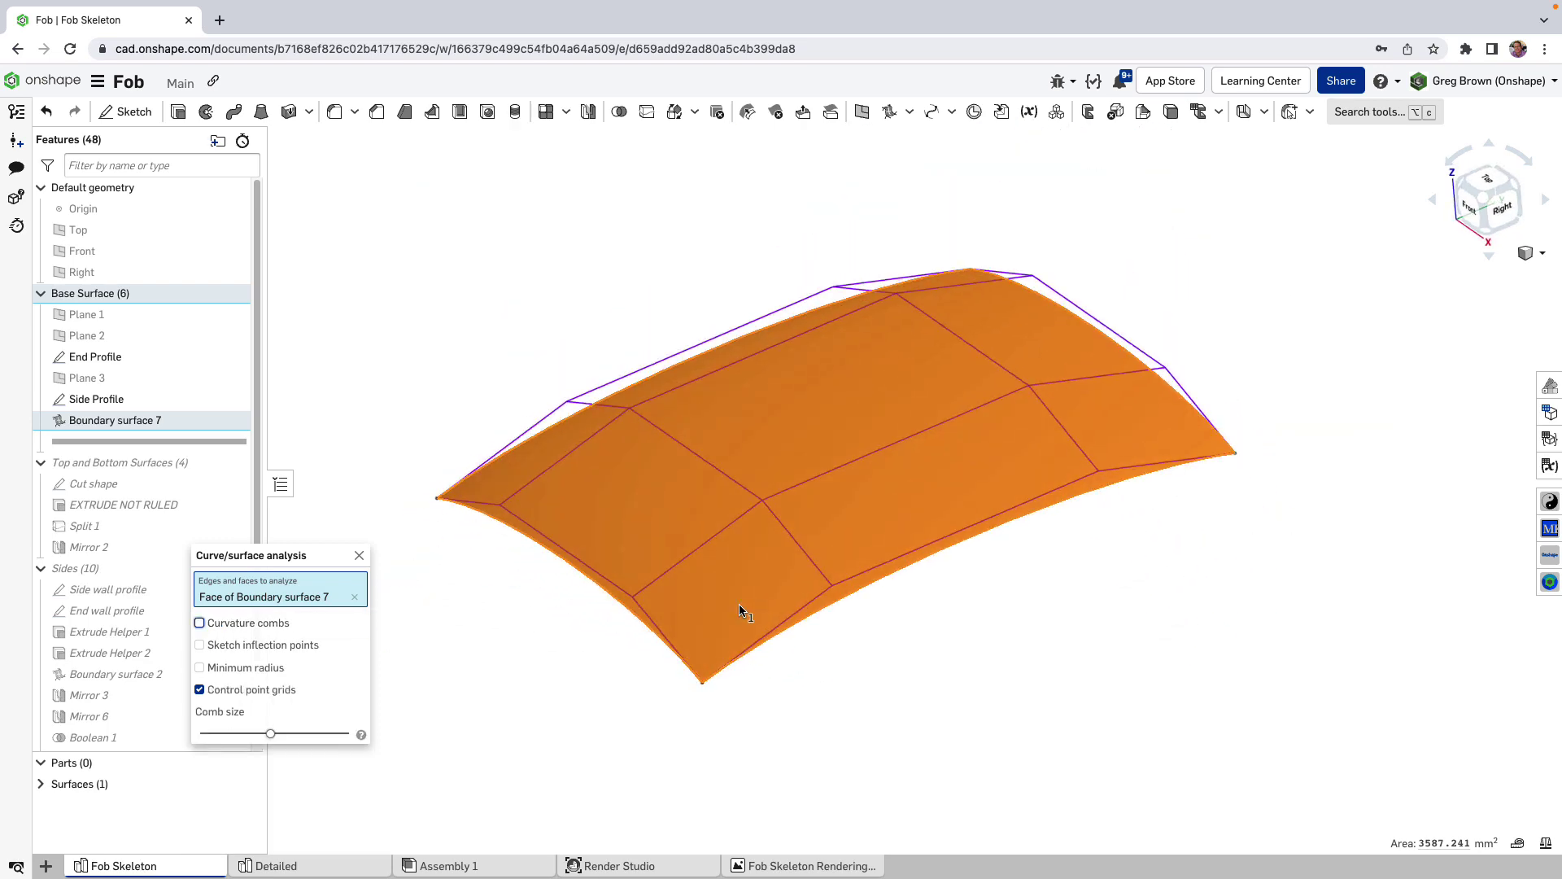
{"action": "left_click", "coordinate": [358, 558]}
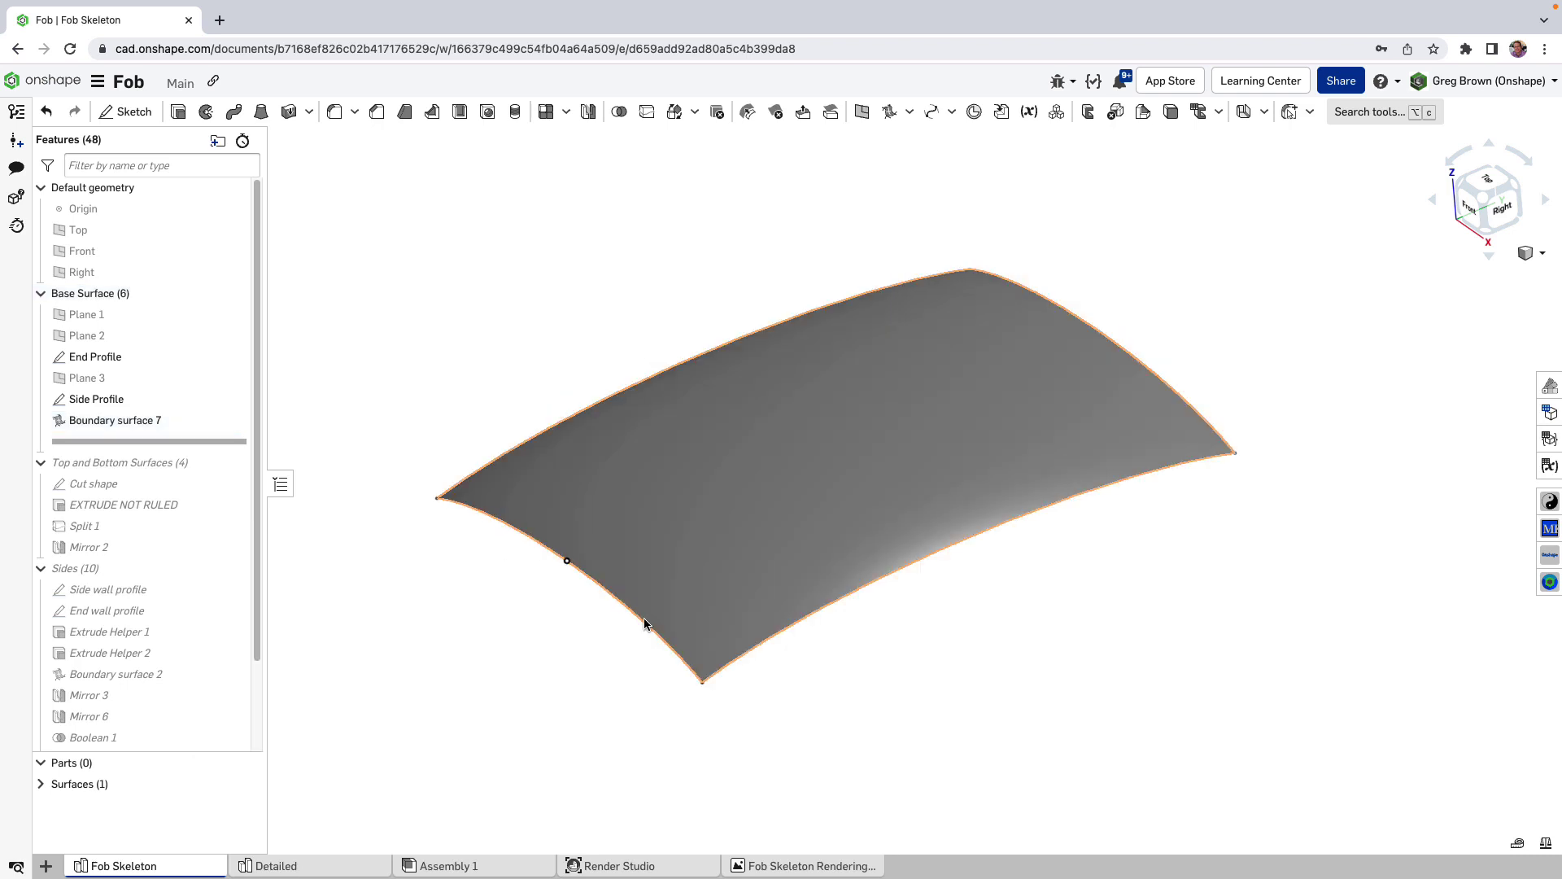
Roll the model forward to include the Cut shape sketch and show that sketch over the boundary surface.
{"action": "key", "text": "shift+4"}
{"action": "right_click_drag", "start_coordinate": [929, 589], "coordinate": [869, 627]}
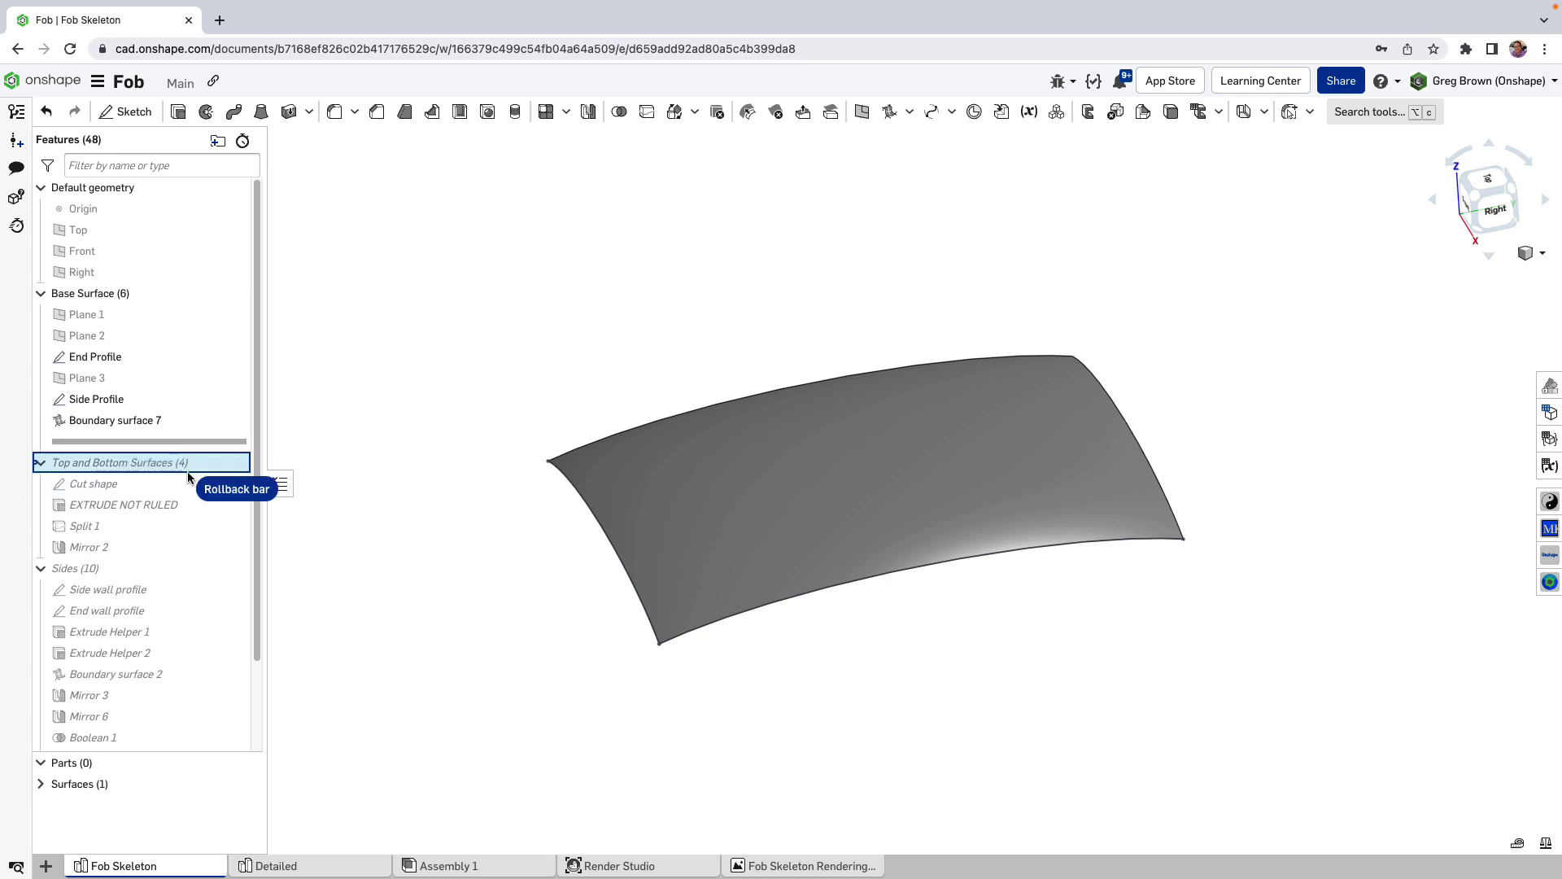
{"action": "left_click_drag", "start_coordinate": [197, 488], "coordinate": [199, 488]}
{"action": "left_click", "coordinate": [235, 463]}
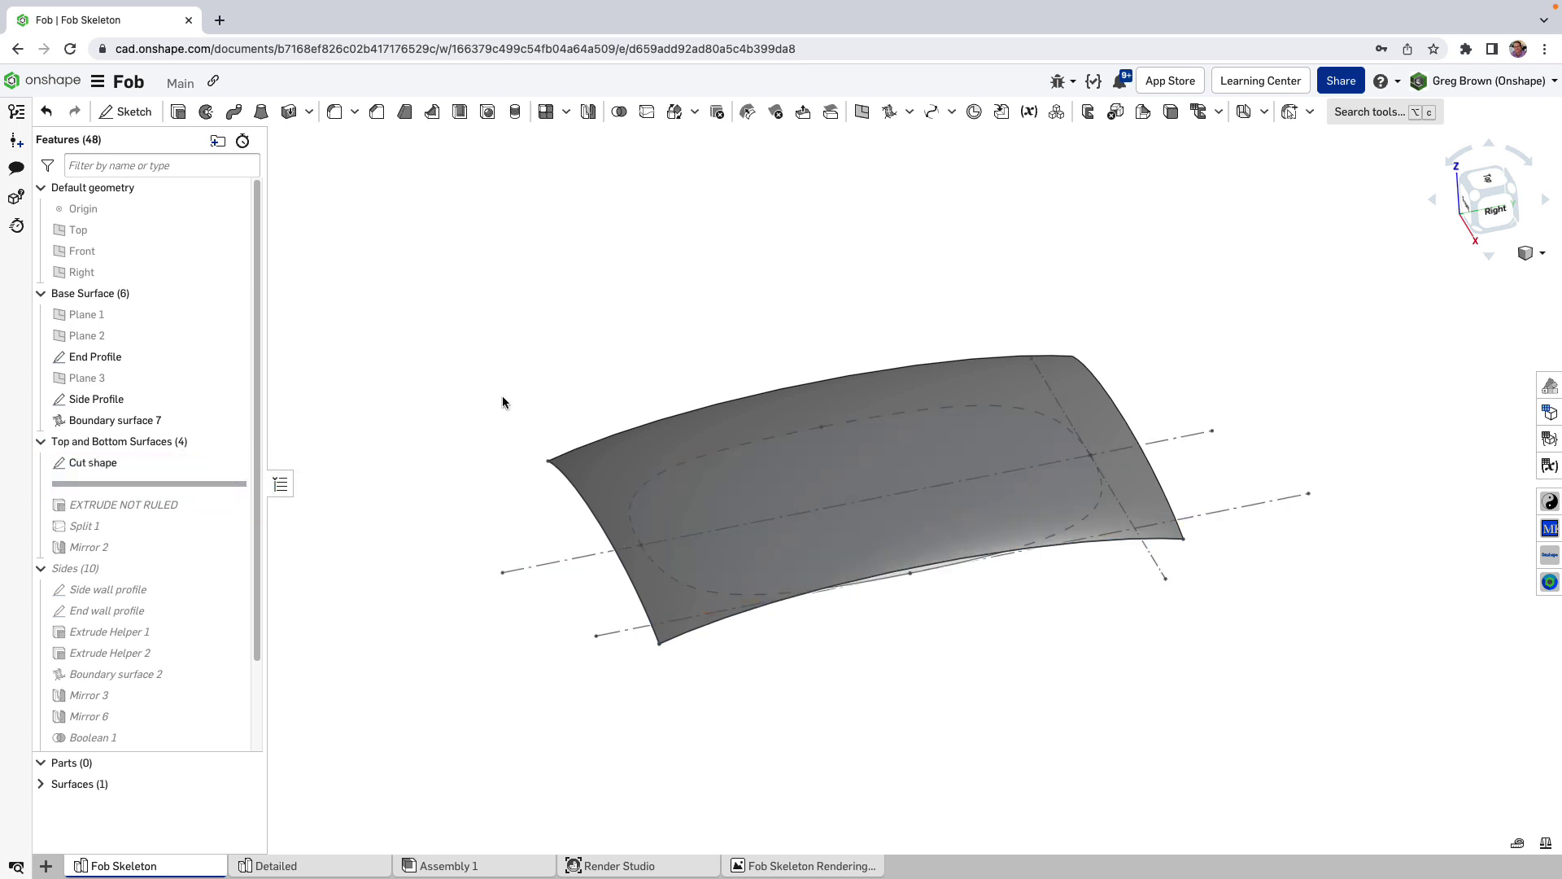
{"action": "mouse_move", "coordinate": [675, 317]}
{"action": "right_mouse_down"}
{"action": "mouse_move", "coordinate": [697, 415]}
{"action": "mouse_move", "coordinate": [685, 293]}
{"action": "mouse_move", "coordinate": [734, 324]}
{"action": "mouse_move", "coordinate": [708, 328]}
{"action": "right_mouse_up"}
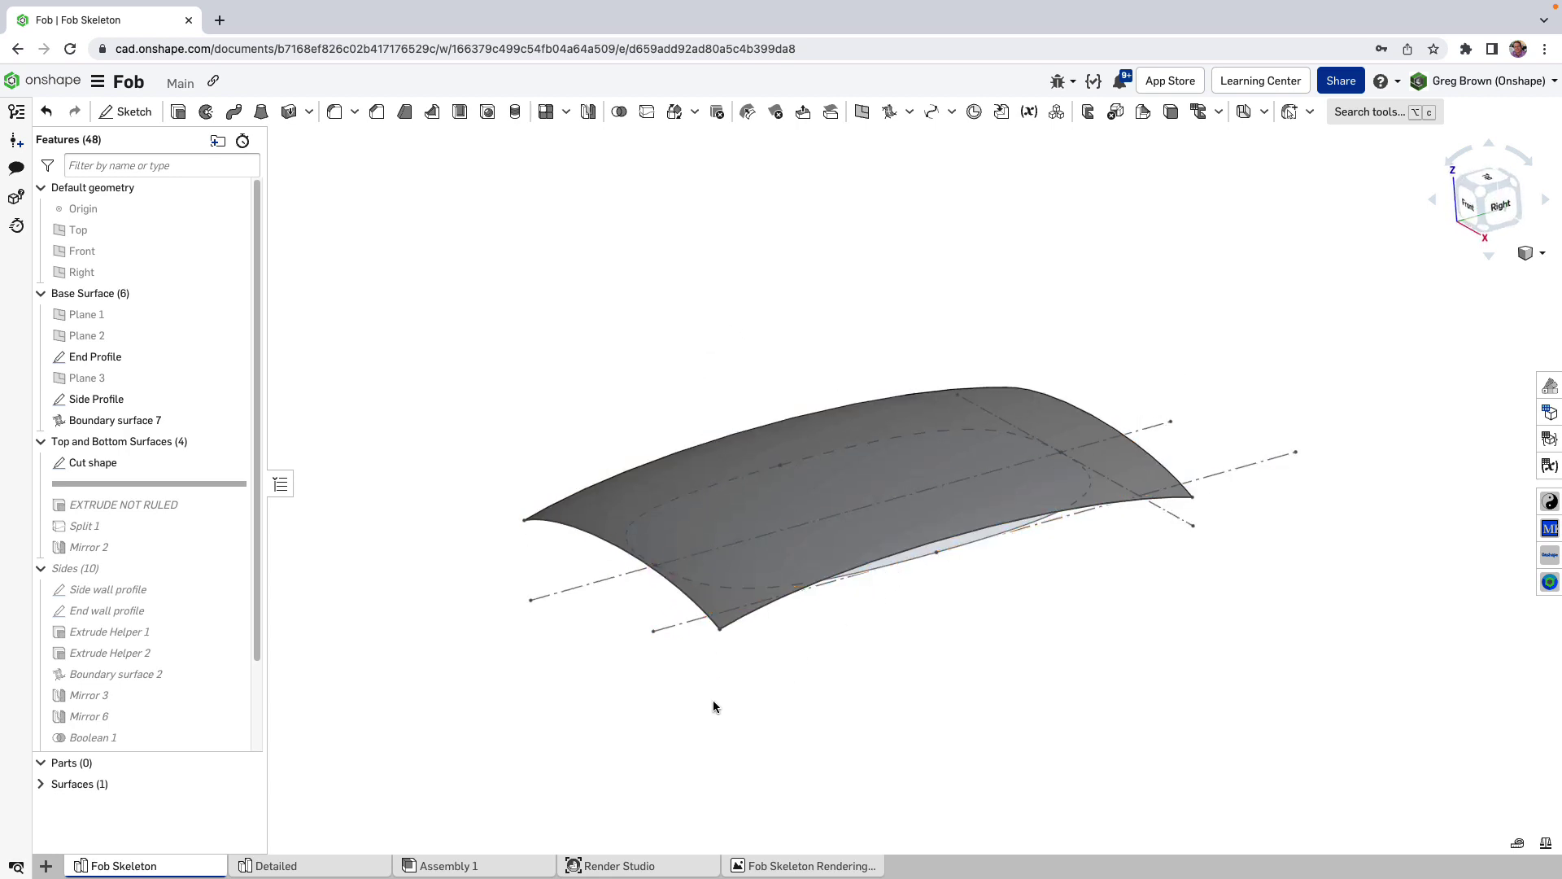
Open the Cut shape sketch, examine its spline control points and dimensions against the boundary surface, and close the sketch.
{"action": "right_click_drag", "start_coordinate": [713, 700], "coordinate": [700, 435]}
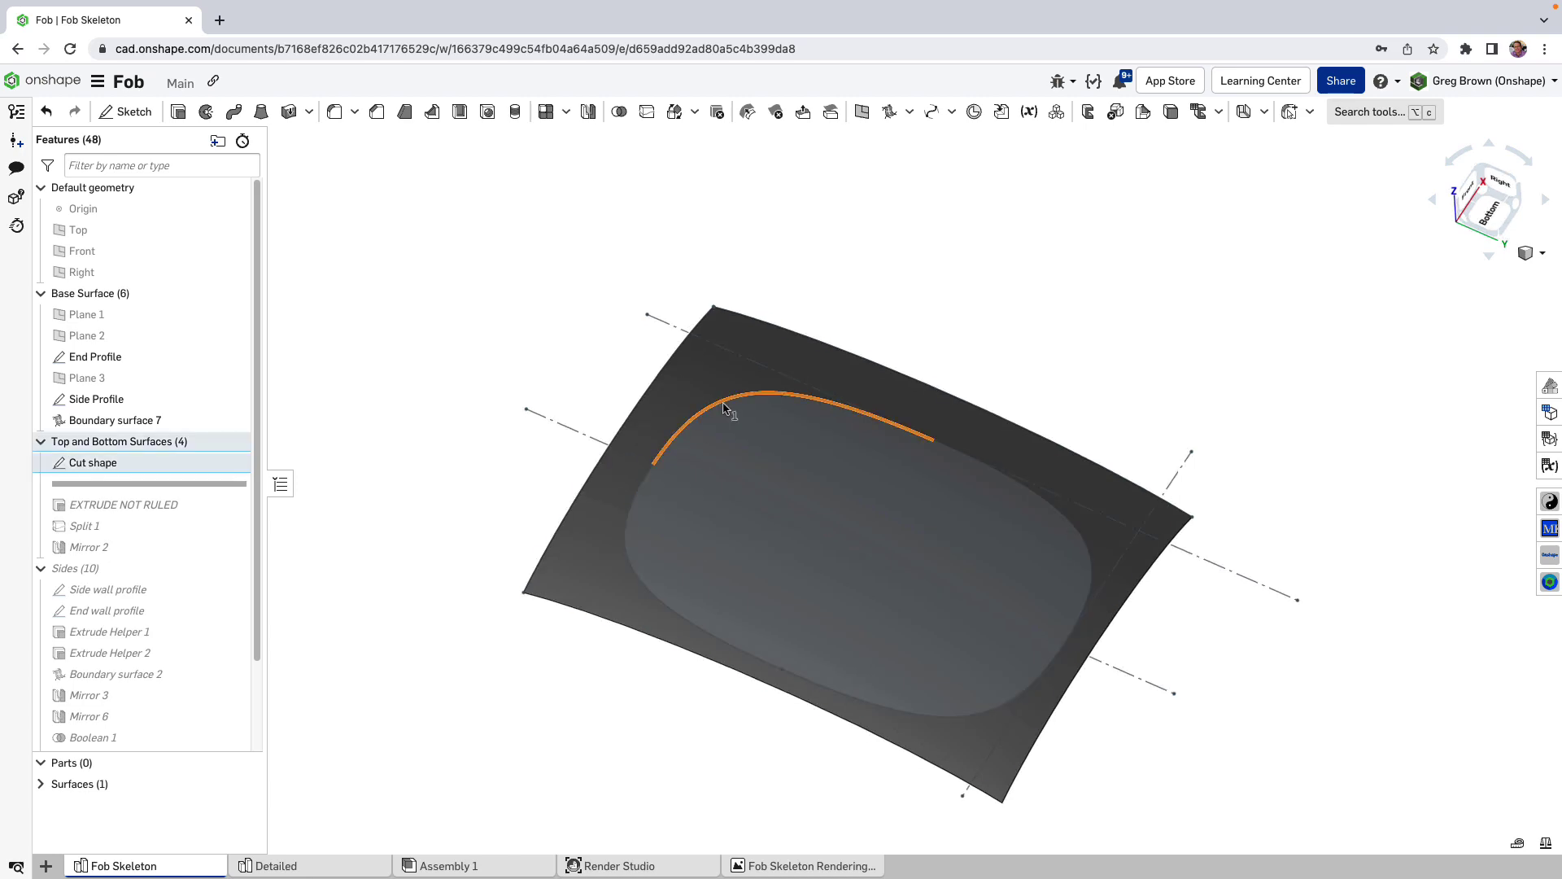
{"action": "right_click", "coordinate": [723, 404]}
{"action": "left_click", "coordinate": [787, 416]}
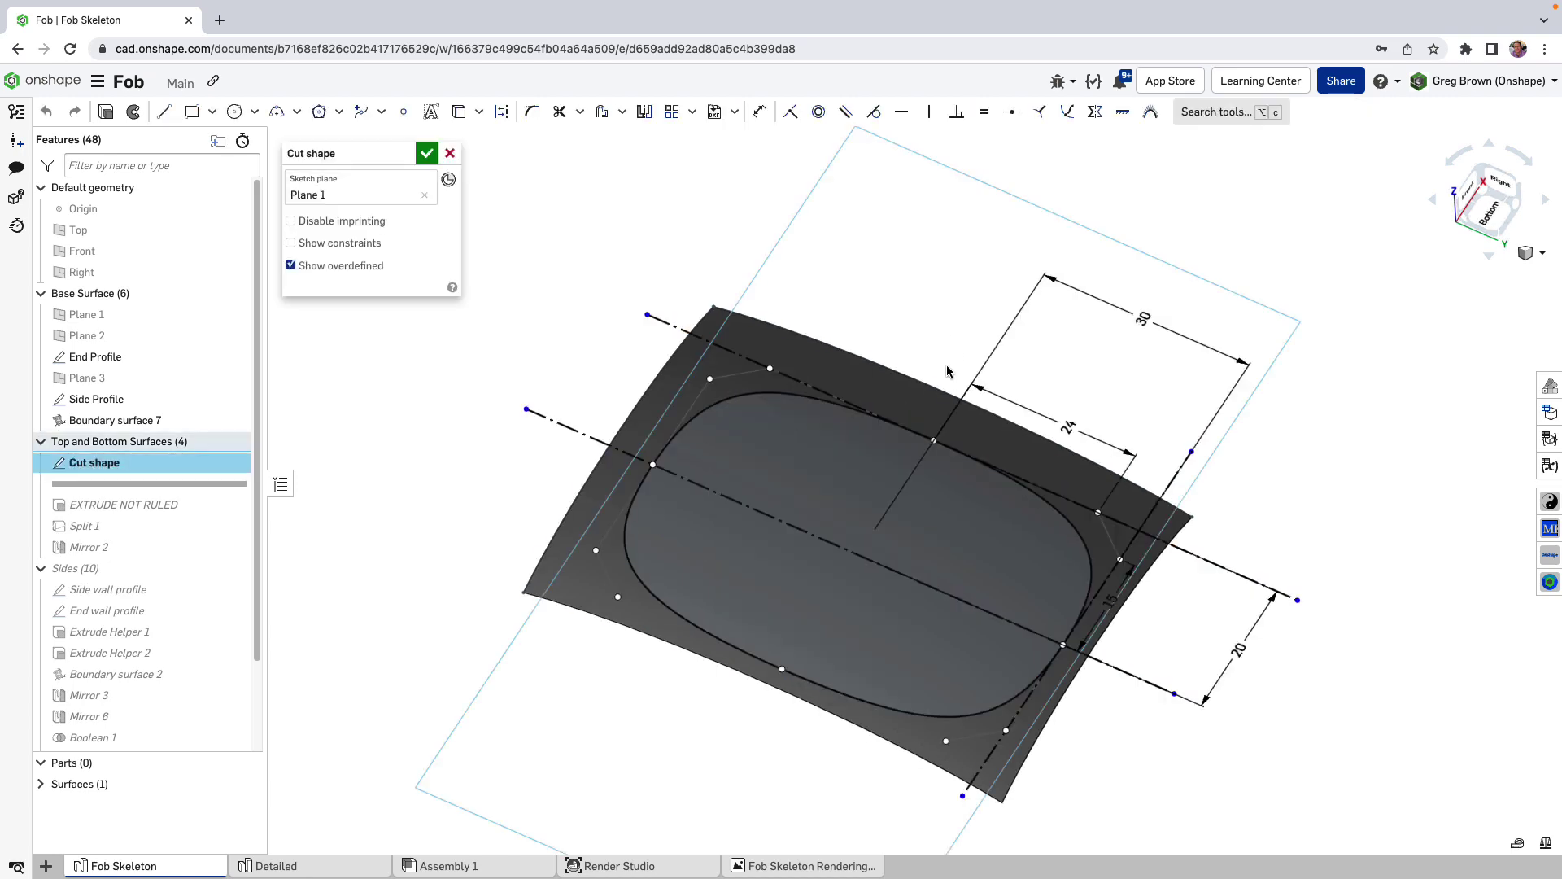
{"action": "key", "text": "n"}
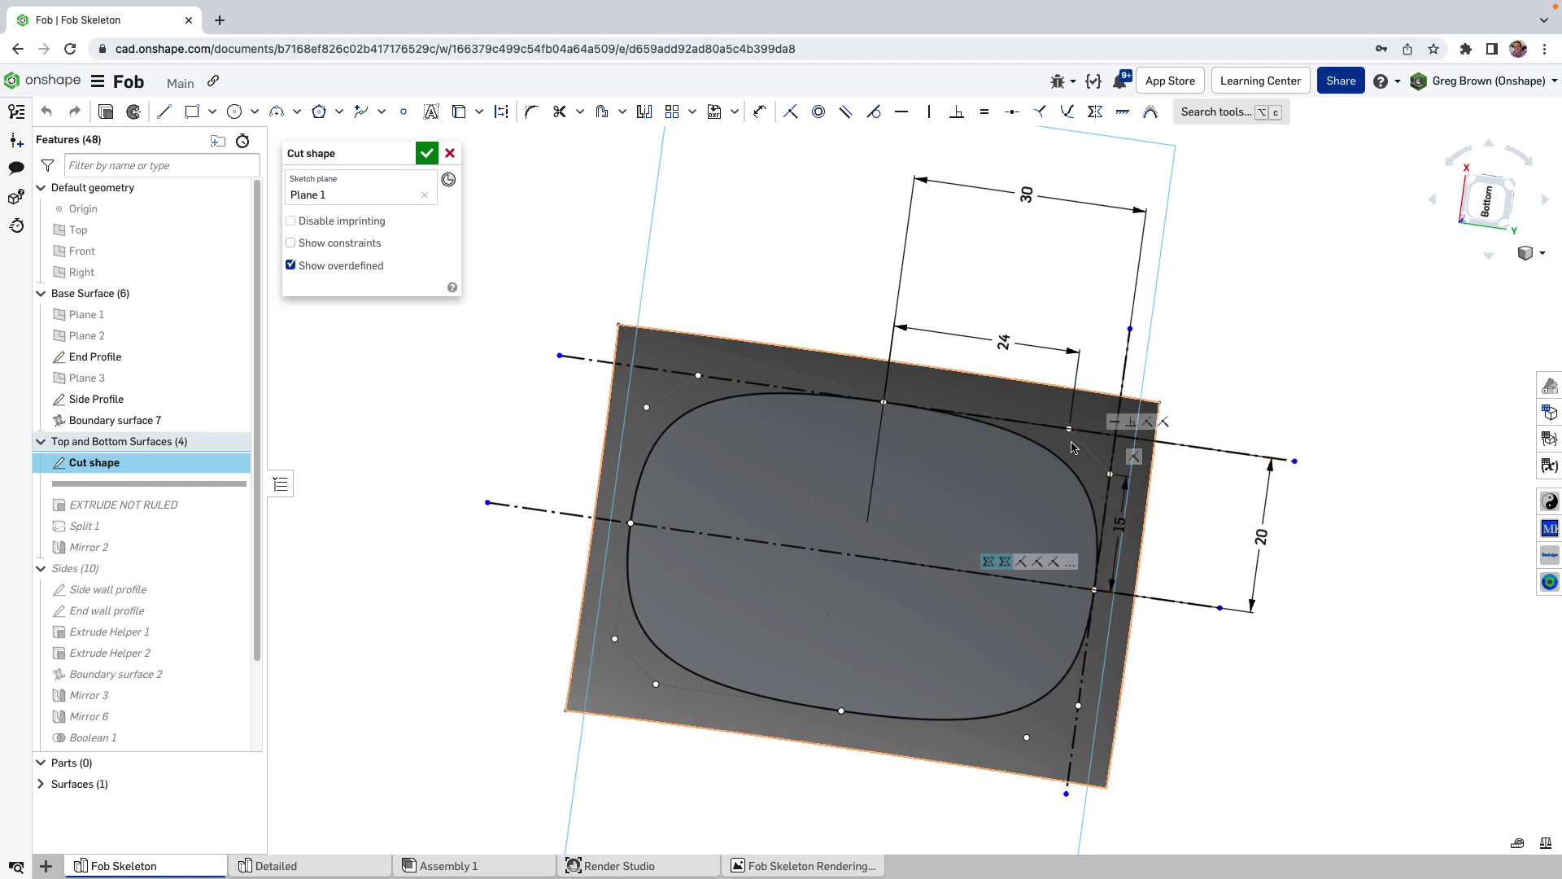
{"action": "key", "text": "n"}
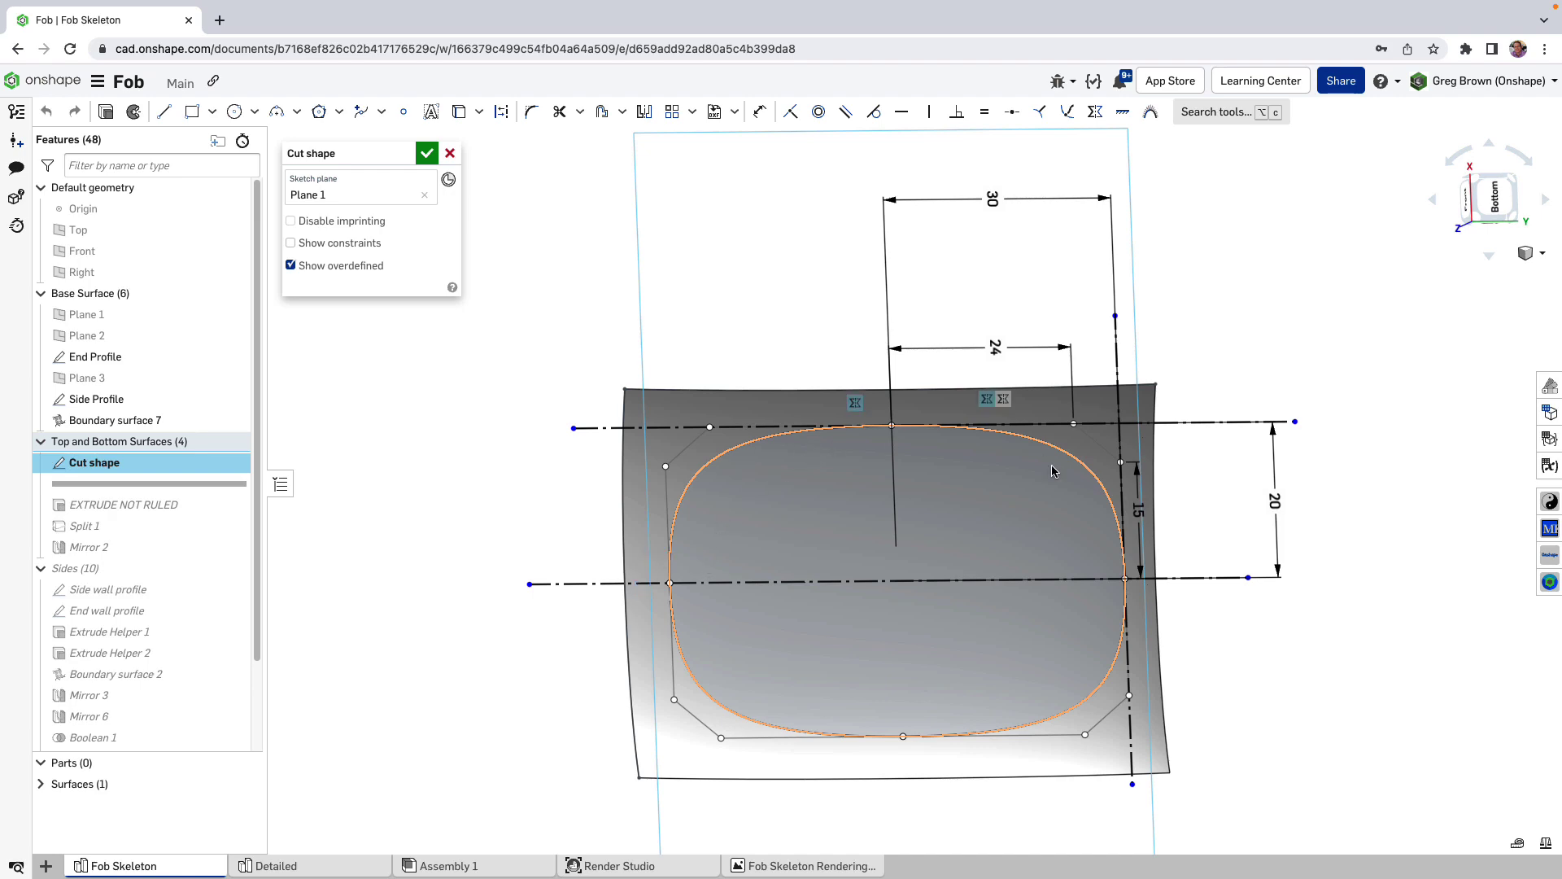
{"action": "key", "text": "n"}
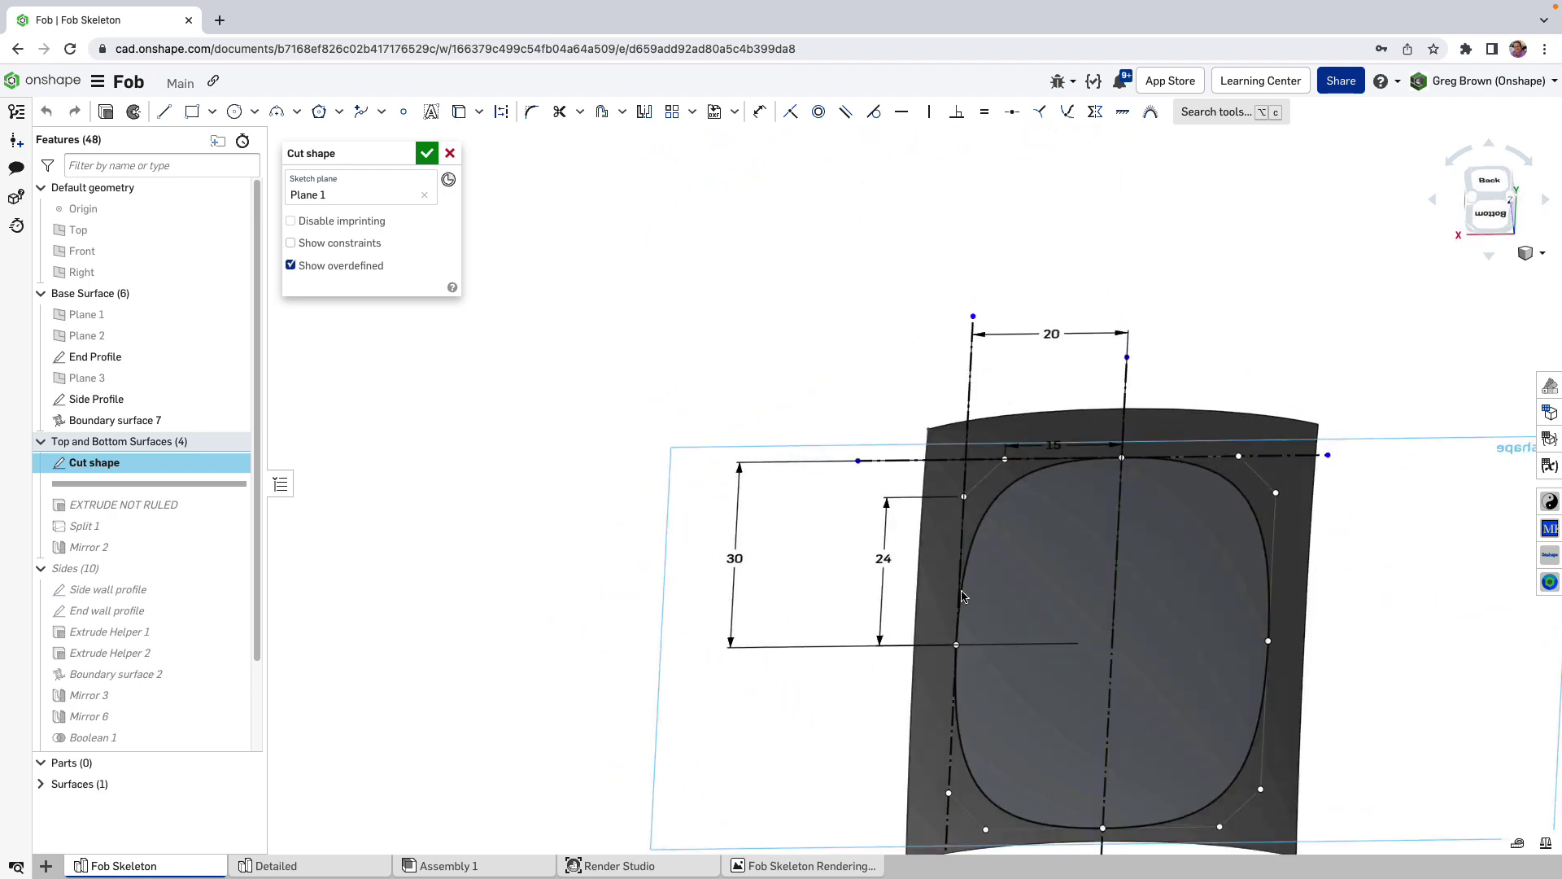
{"action": "left_click", "coordinate": [427, 153]}
Roll the model forward to include EXTRUDE NOT RULED and examine the extruded wall through the boundary surface.
{"action": "left_click_drag", "start_coordinate": [201, 485], "coordinate": [203, 505]}
{"action": "key", "text": "shift+7"}
{"action": "right_click_drag", "start_coordinate": [899, 538], "coordinate": [882, 566]}
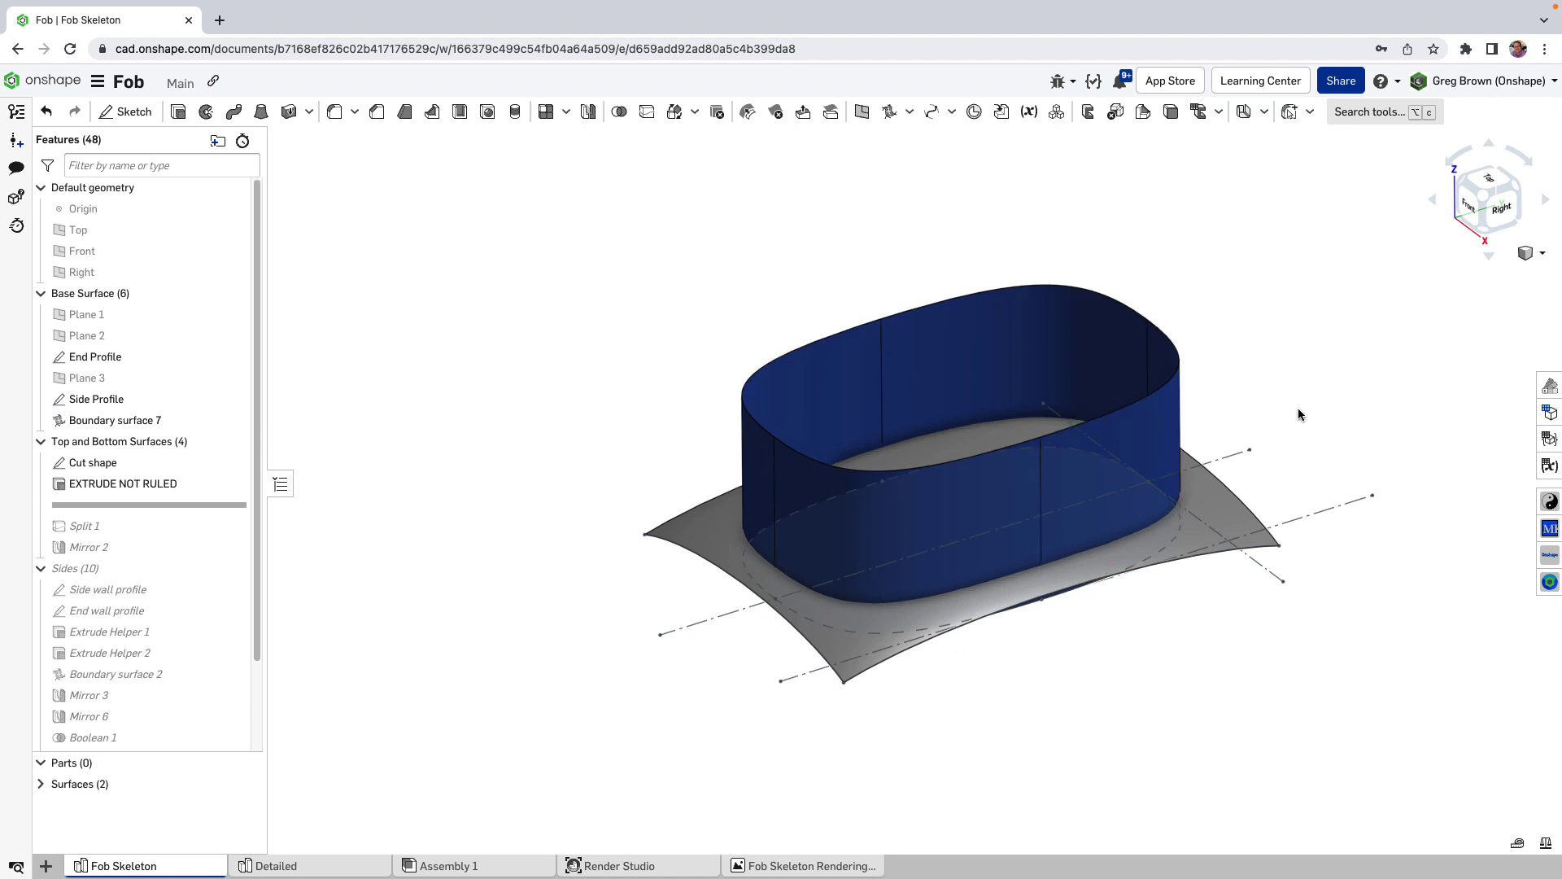
{"action": "right_click_drag", "start_coordinate": [1297, 408], "coordinate": [1233, 377]}
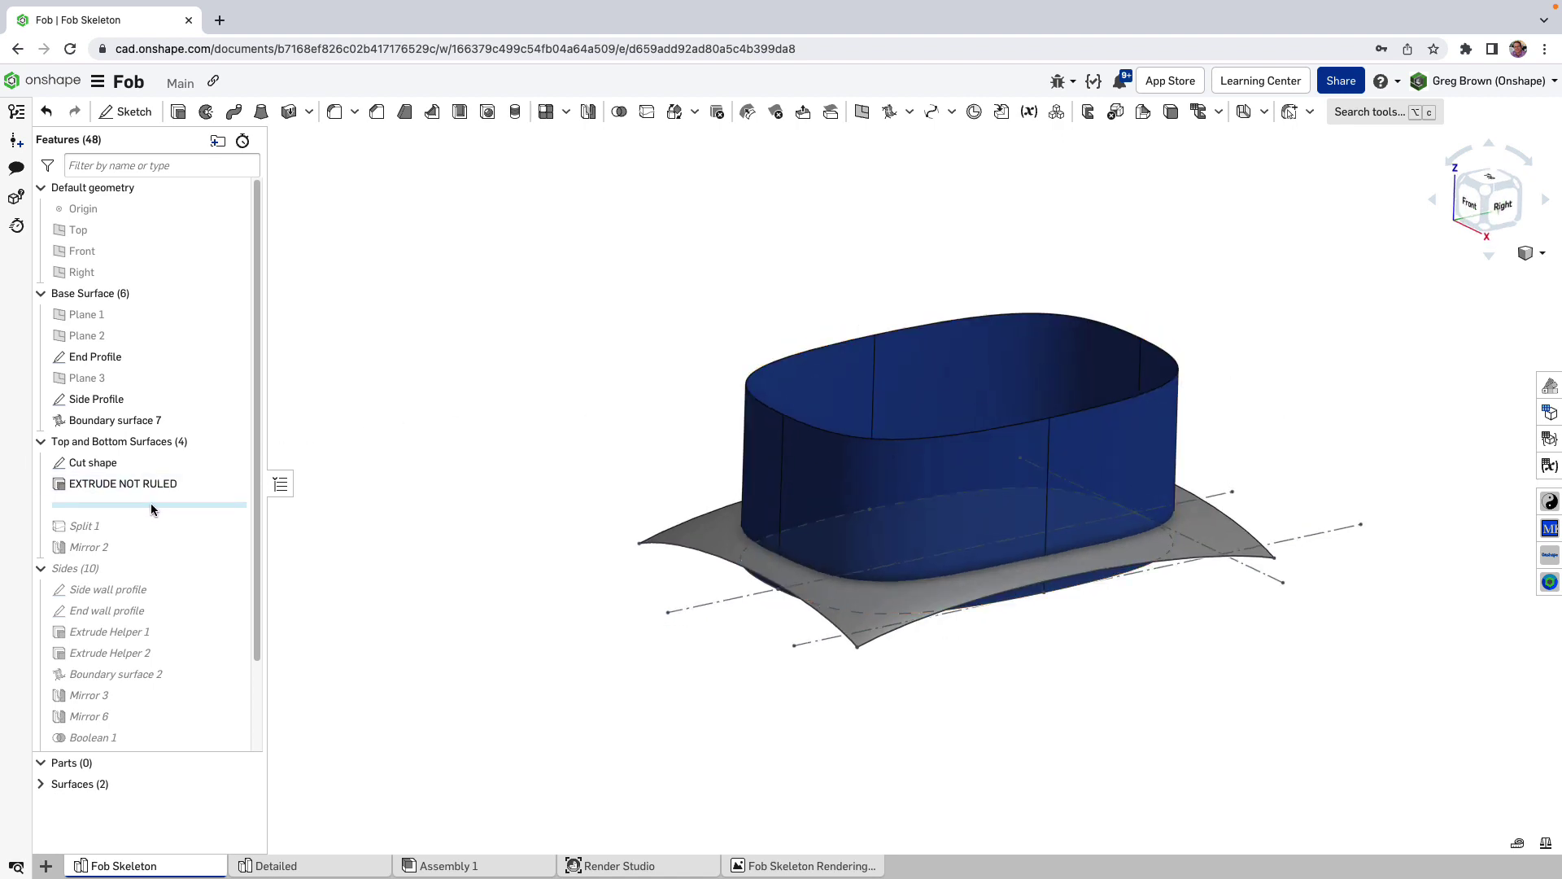
Roll the model forward to include Split 1 and examine the trimmed top surface.
{"action": "left_click_drag", "start_coordinate": [149, 505], "coordinate": [143, 530]}
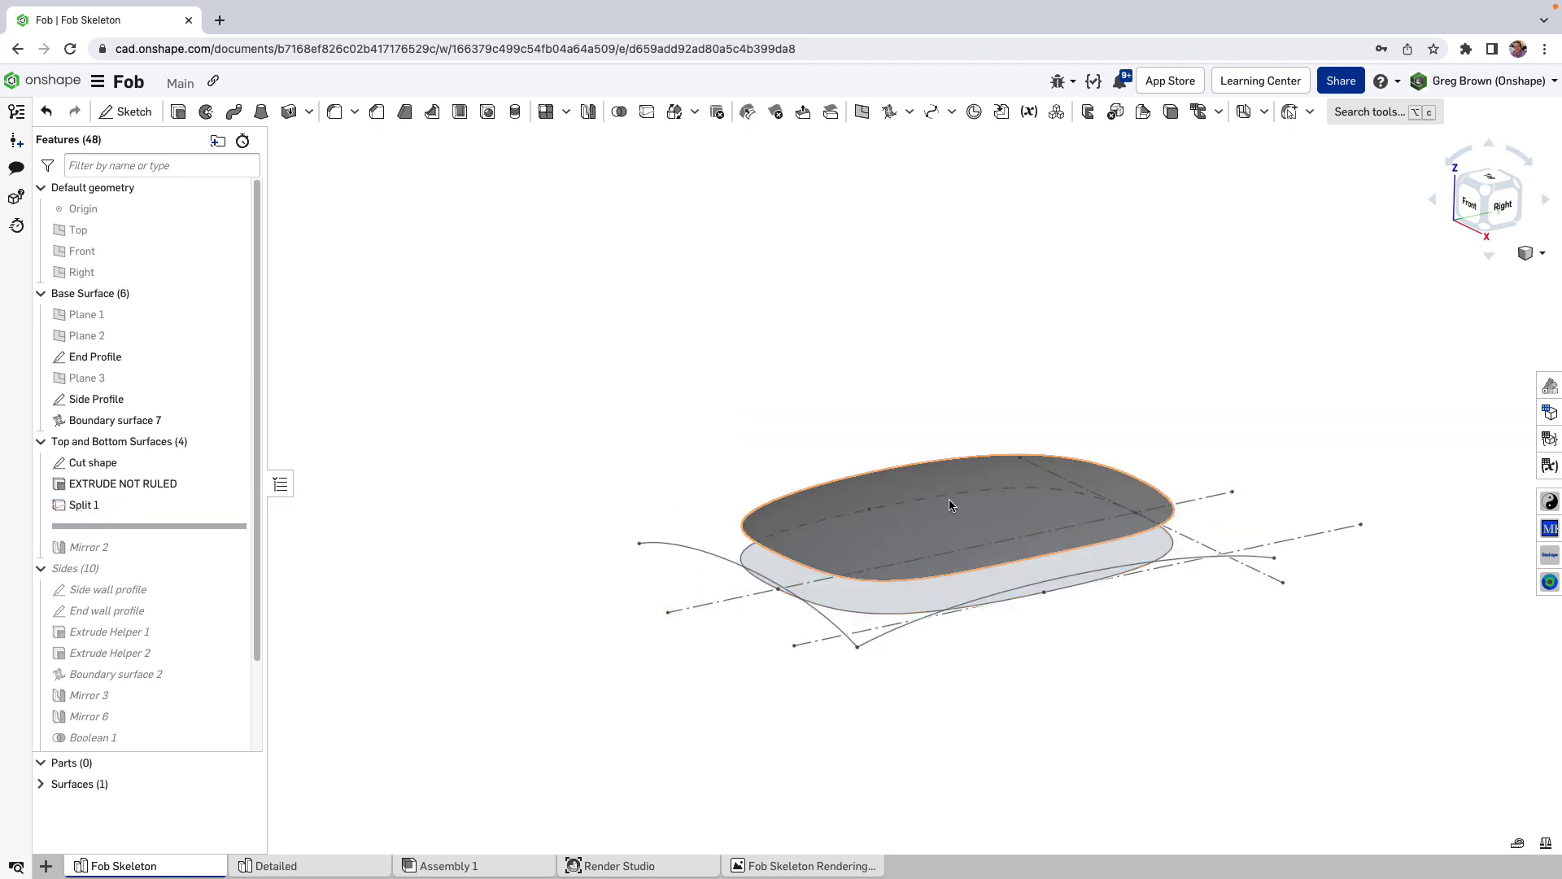
{"action": "mouse_move", "coordinate": [949, 506]}
{"action": "right_mouse_down"}
{"action": "mouse_move", "coordinate": [962, 456]}
{"action": "mouse_move", "coordinate": [962, 527]}
{"action": "mouse_move", "coordinate": [961, 503]}
{"action": "right_mouse_up"}
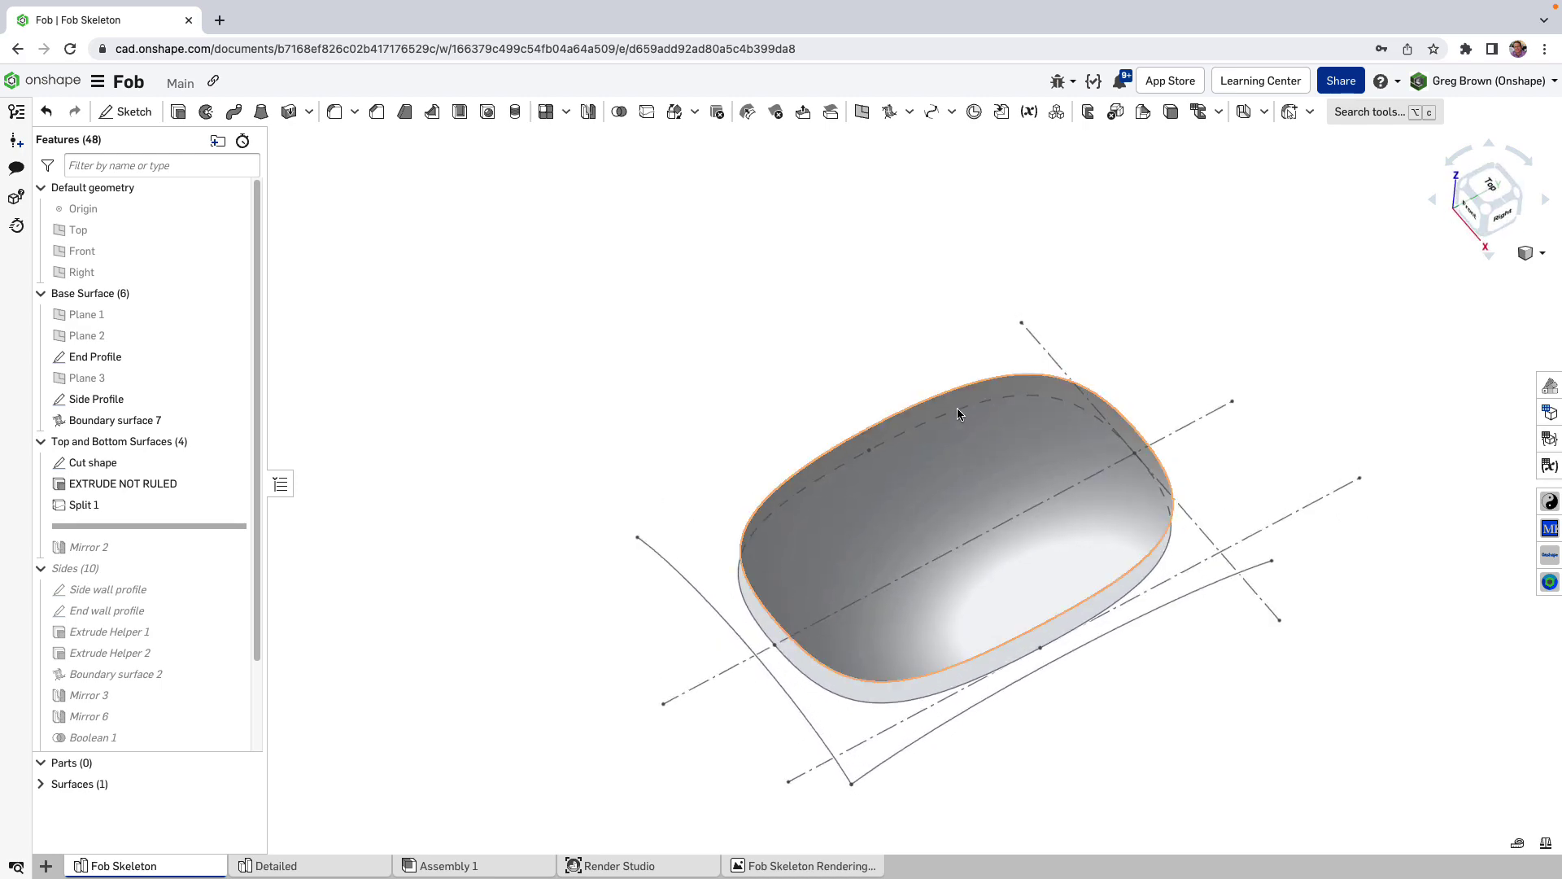
{"action": "right_click_drag", "start_coordinate": [1090, 547], "coordinate": [862, 498]}
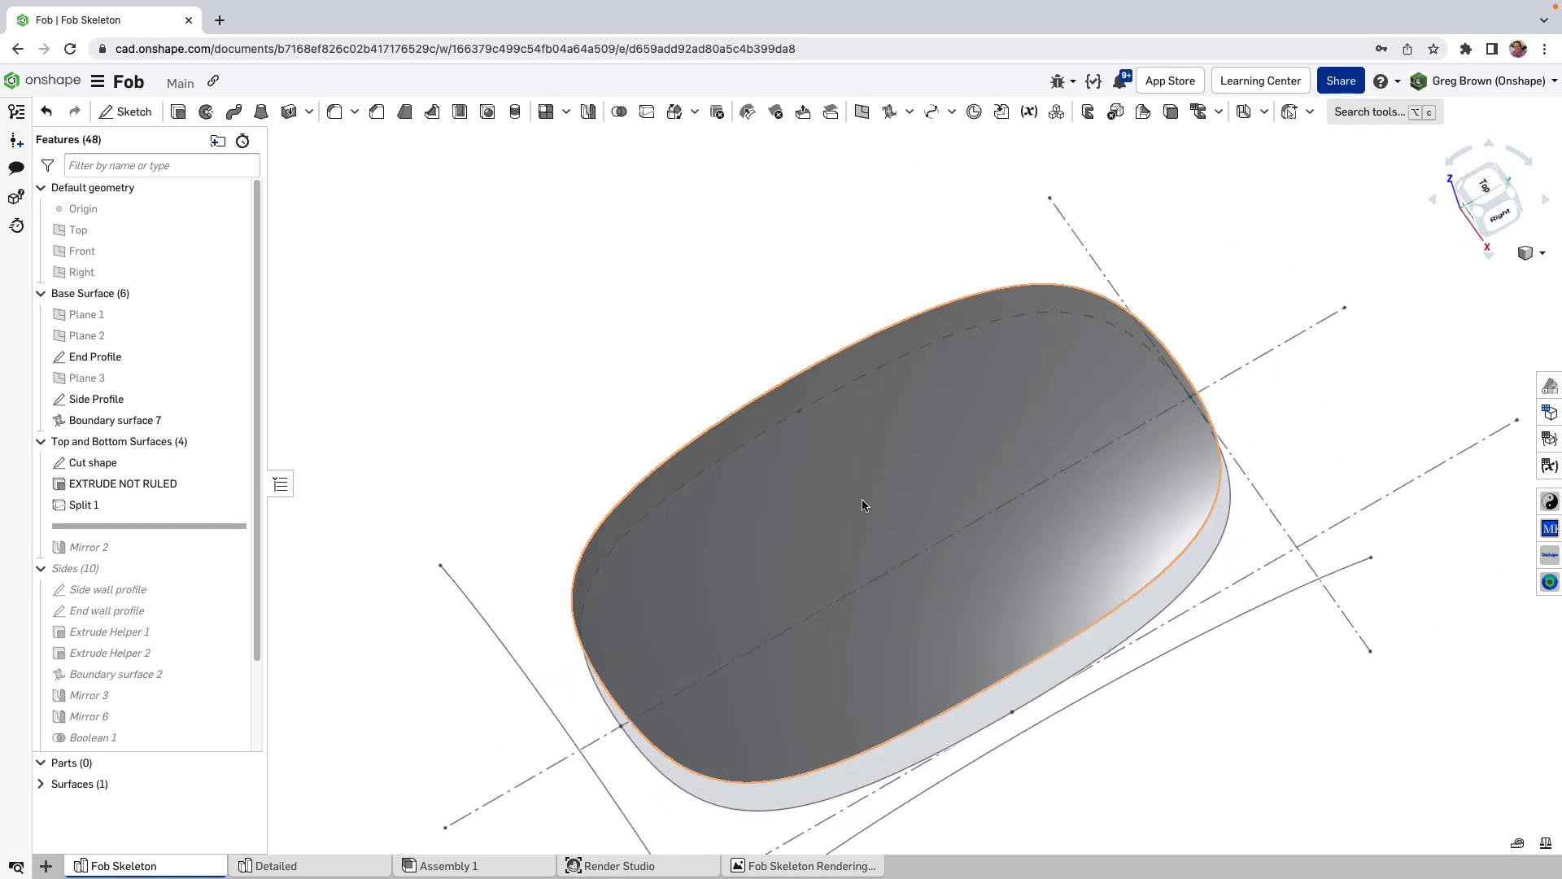
Run a curve/surface analysis on the trimmed Boundary surface 7 face and examine its control point grid from several angles.
{"action": "left_click", "coordinate": [862, 498]}
{"action": "key", "text": "shift+c"}
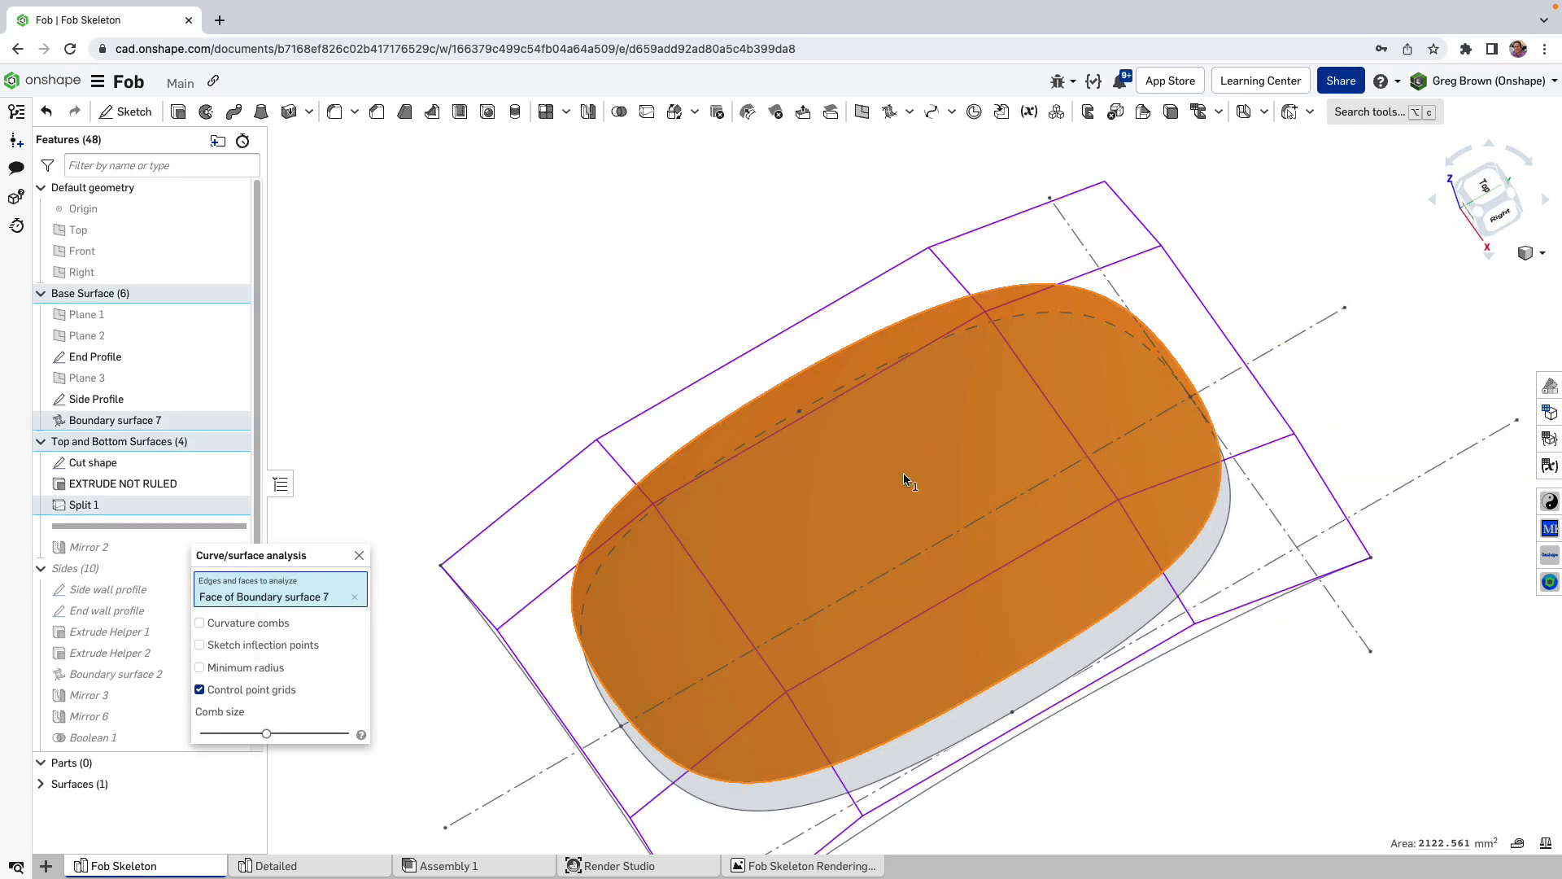
{"action": "right_click_drag", "start_coordinate": [881, 498], "coordinate": [881, 433]}
{"action": "right_click_drag", "start_coordinate": [867, 487], "coordinate": [1082, 267]}
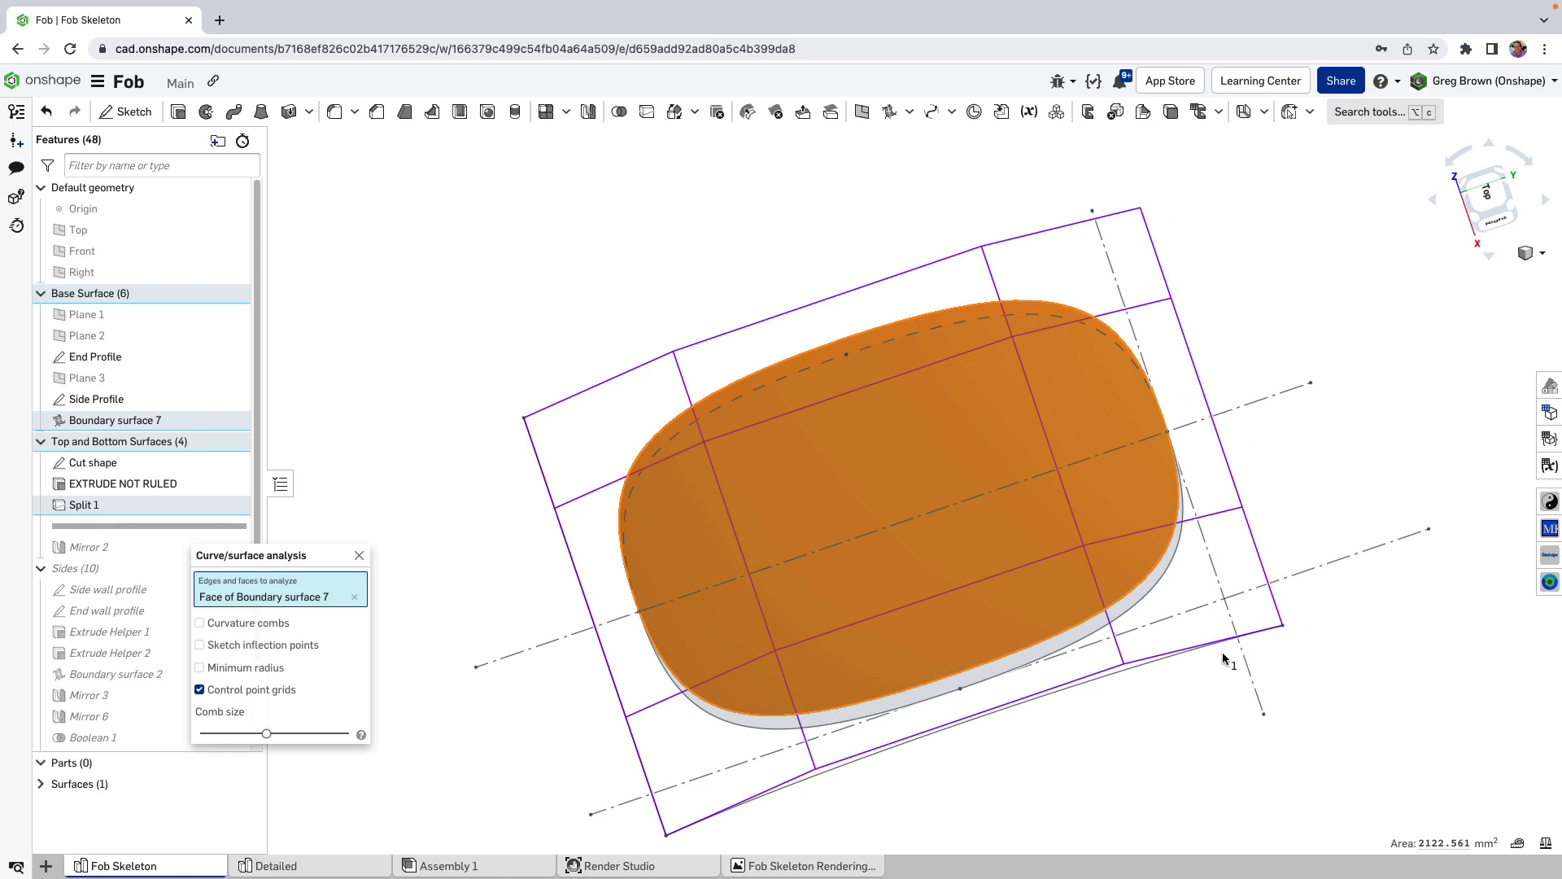
{"action": "right_click_drag", "start_coordinate": [1223, 655], "coordinate": [1207, 469]}
{"action": "right_click_drag", "start_coordinate": [1149, 645], "coordinate": [1096, 578]}
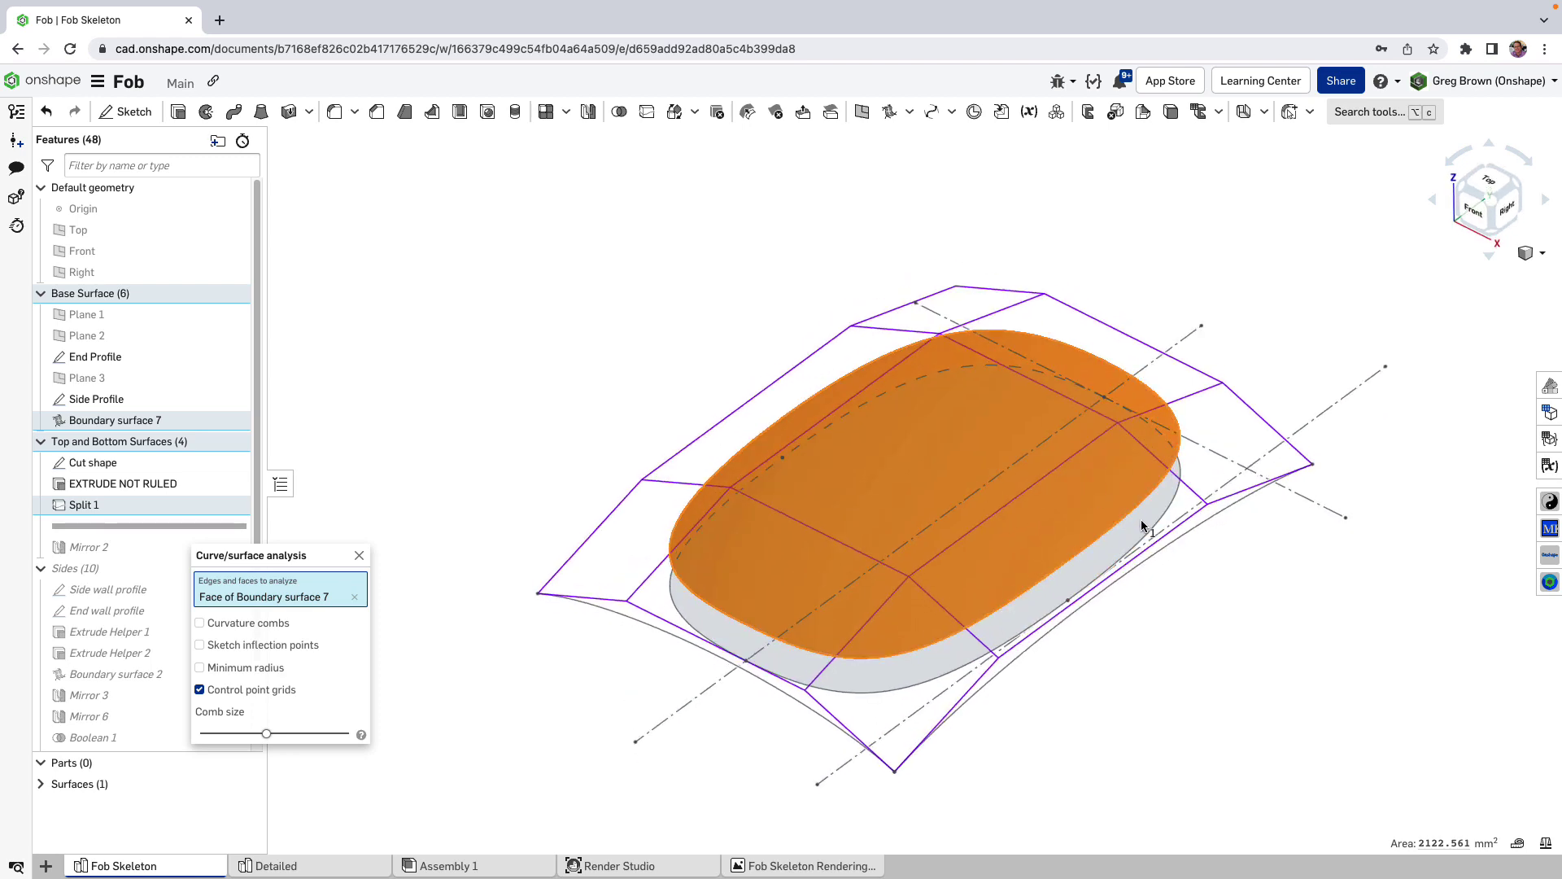
{"action": "right_click_drag", "start_coordinate": [1155, 610], "coordinate": [1181, 587]}
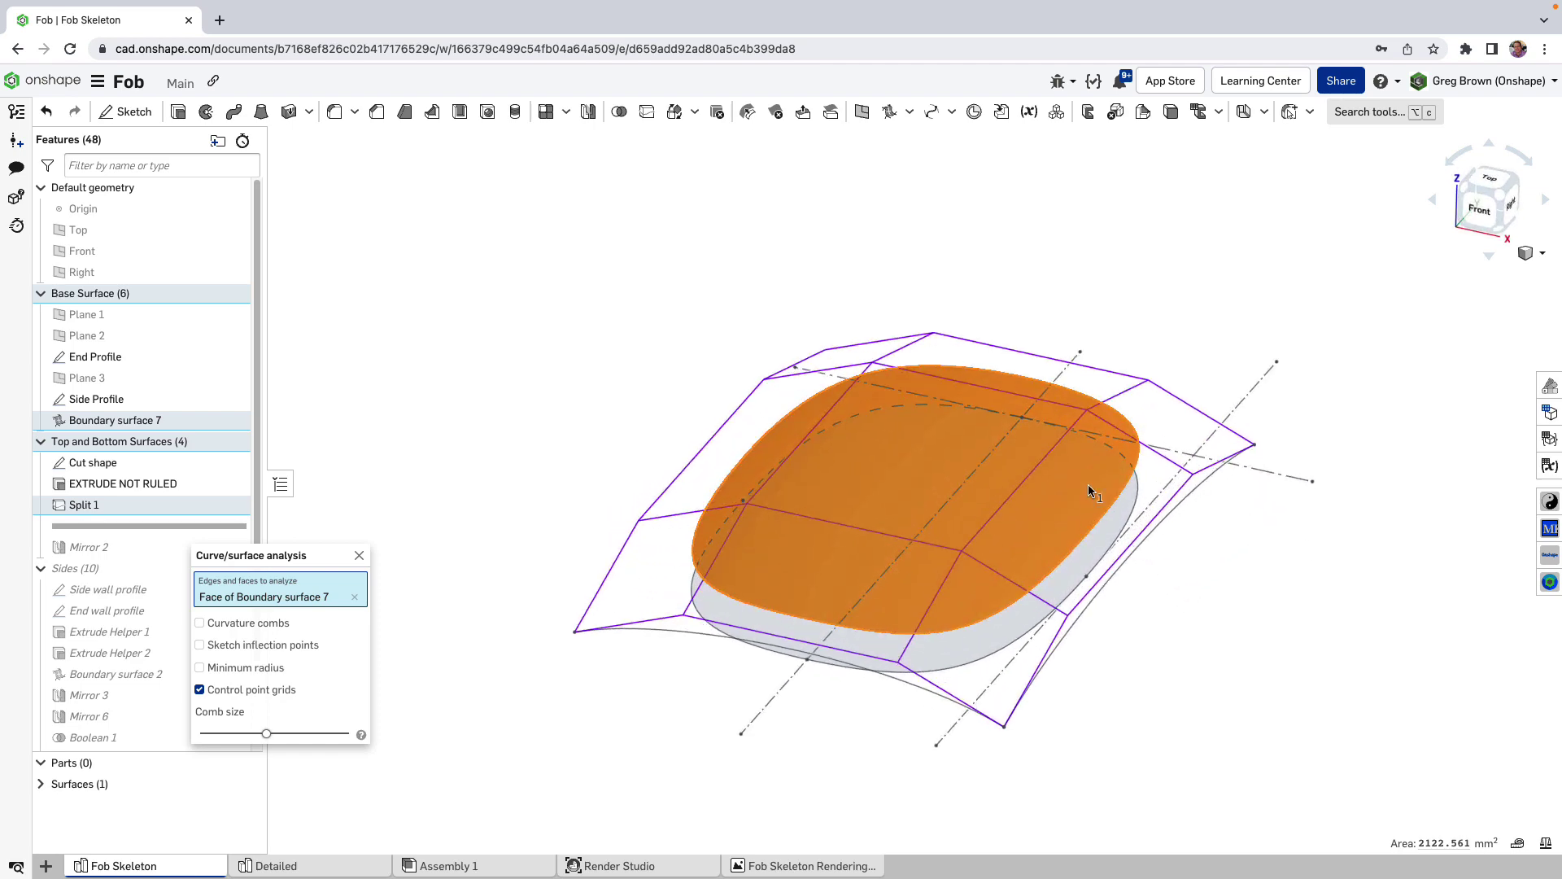
{"action": "right_click_drag", "start_coordinate": [1089, 491], "coordinate": [686, 598]}
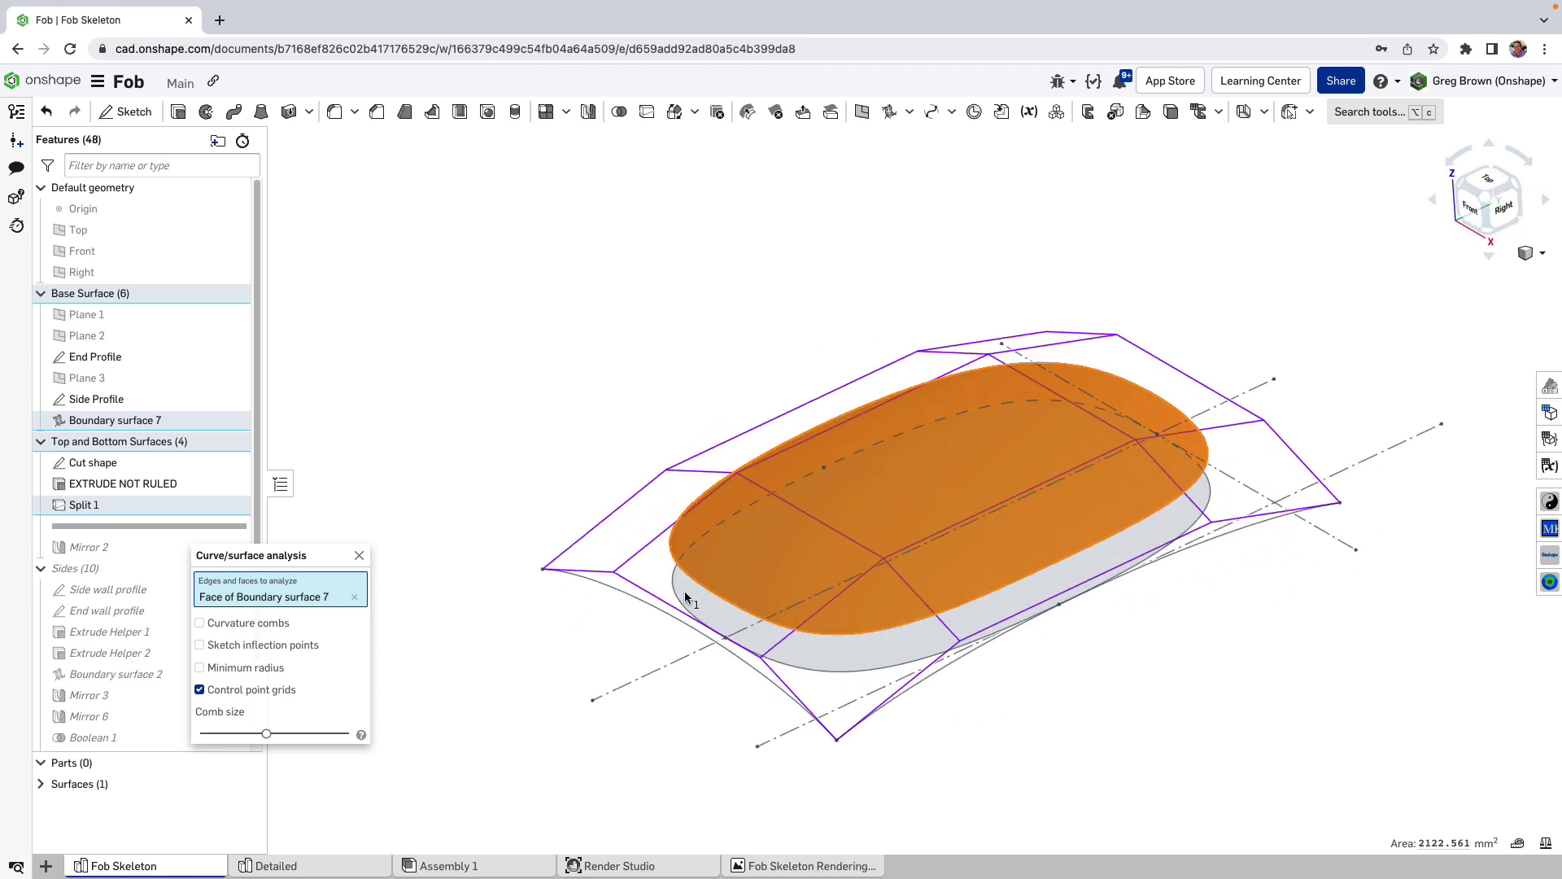
Replace the control point grid with curvature combs, examine them across the trimmed face, and close the analysis.
{"action": "left_click", "coordinate": [199, 624]}
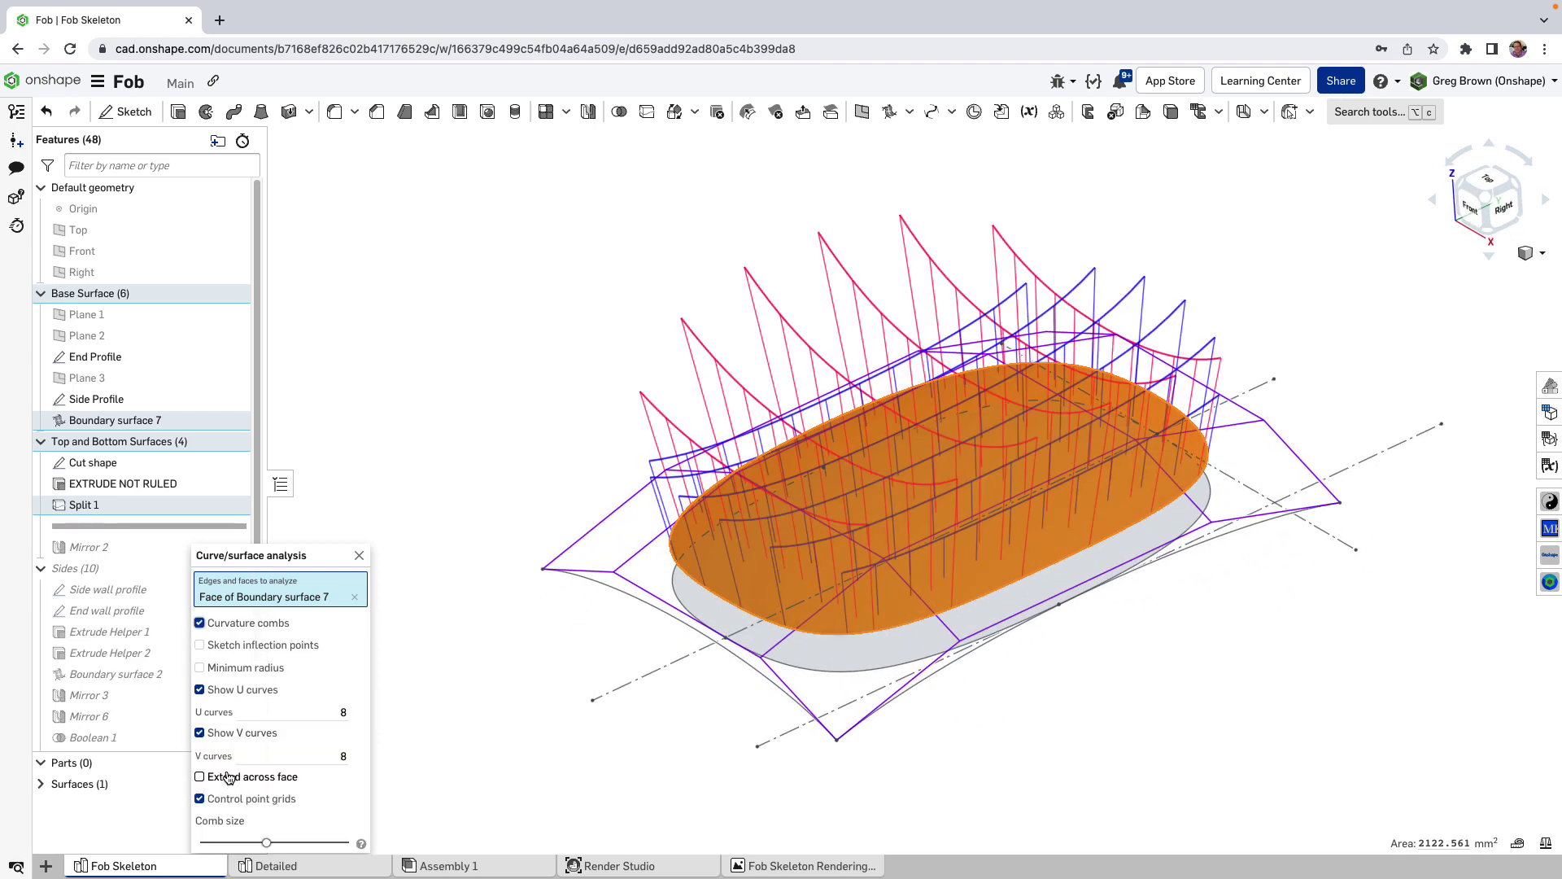
{"action": "left_click", "coordinate": [224, 803]}
{"action": "mouse_move", "coordinate": [742, 624]}
{"action": "right_mouse_down"}
{"action": "mouse_move", "coordinate": [778, 589]}
{"action": "mouse_move", "coordinate": [823, 580]}
{"action": "mouse_move", "coordinate": [750, 589]}
{"action": "mouse_move", "coordinate": [757, 643]}
{"action": "mouse_move", "coordinate": [769, 537]}
{"action": "mouse_move", "coordinate": [774, 590]}
{"action": "mouse_move", "coordinate": [730, 599]}
{"action": "right_mouse_up"}
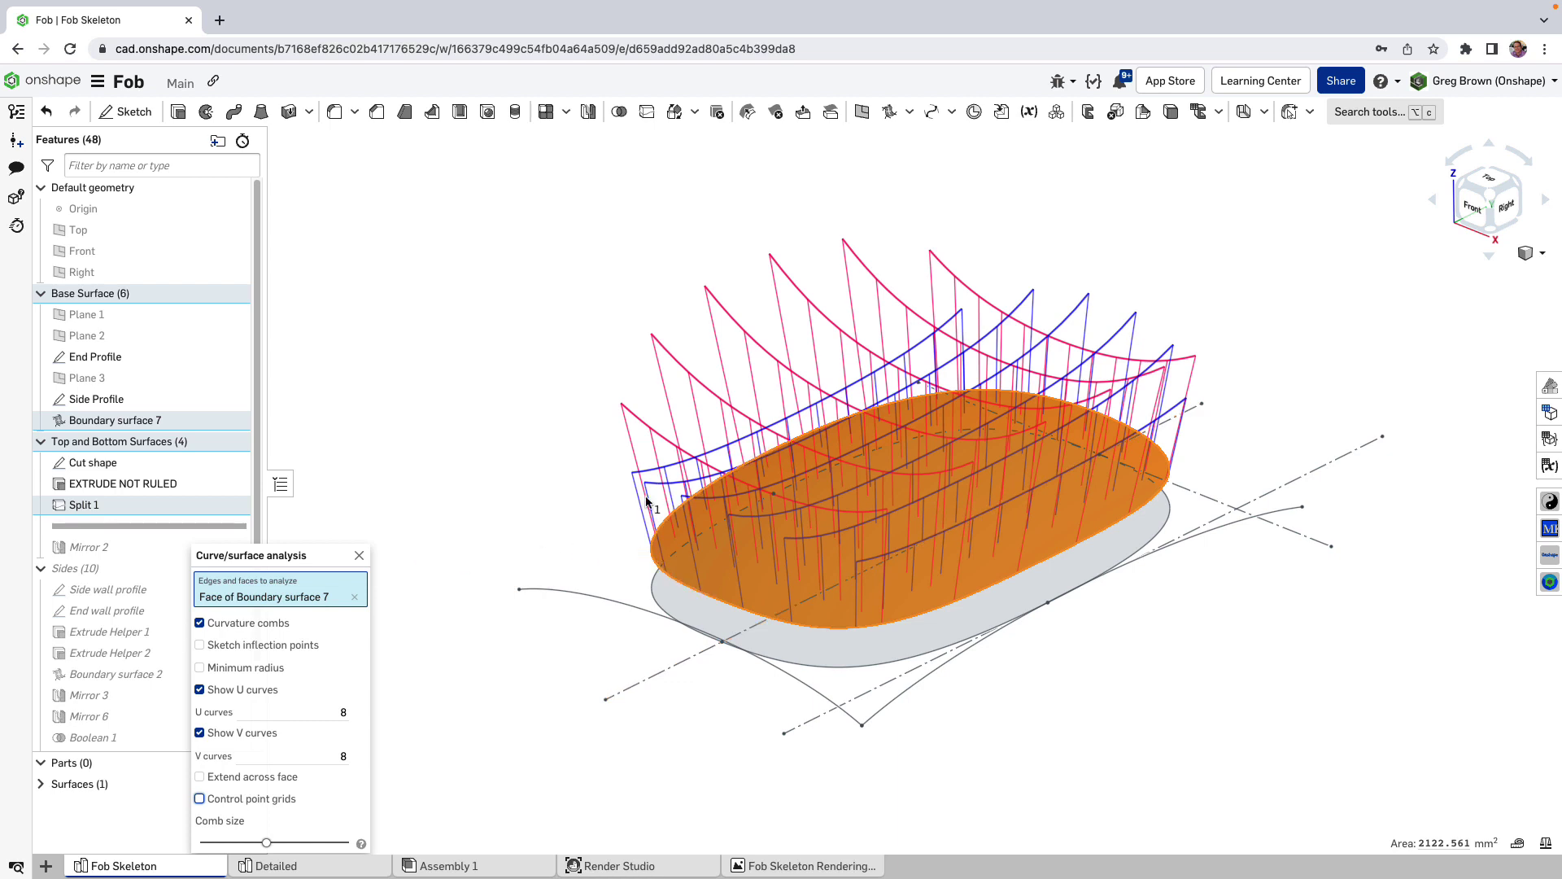
{"action": "right_click_drag", "start_coordinate": [917, 511], "coordinate": [820, 569]}
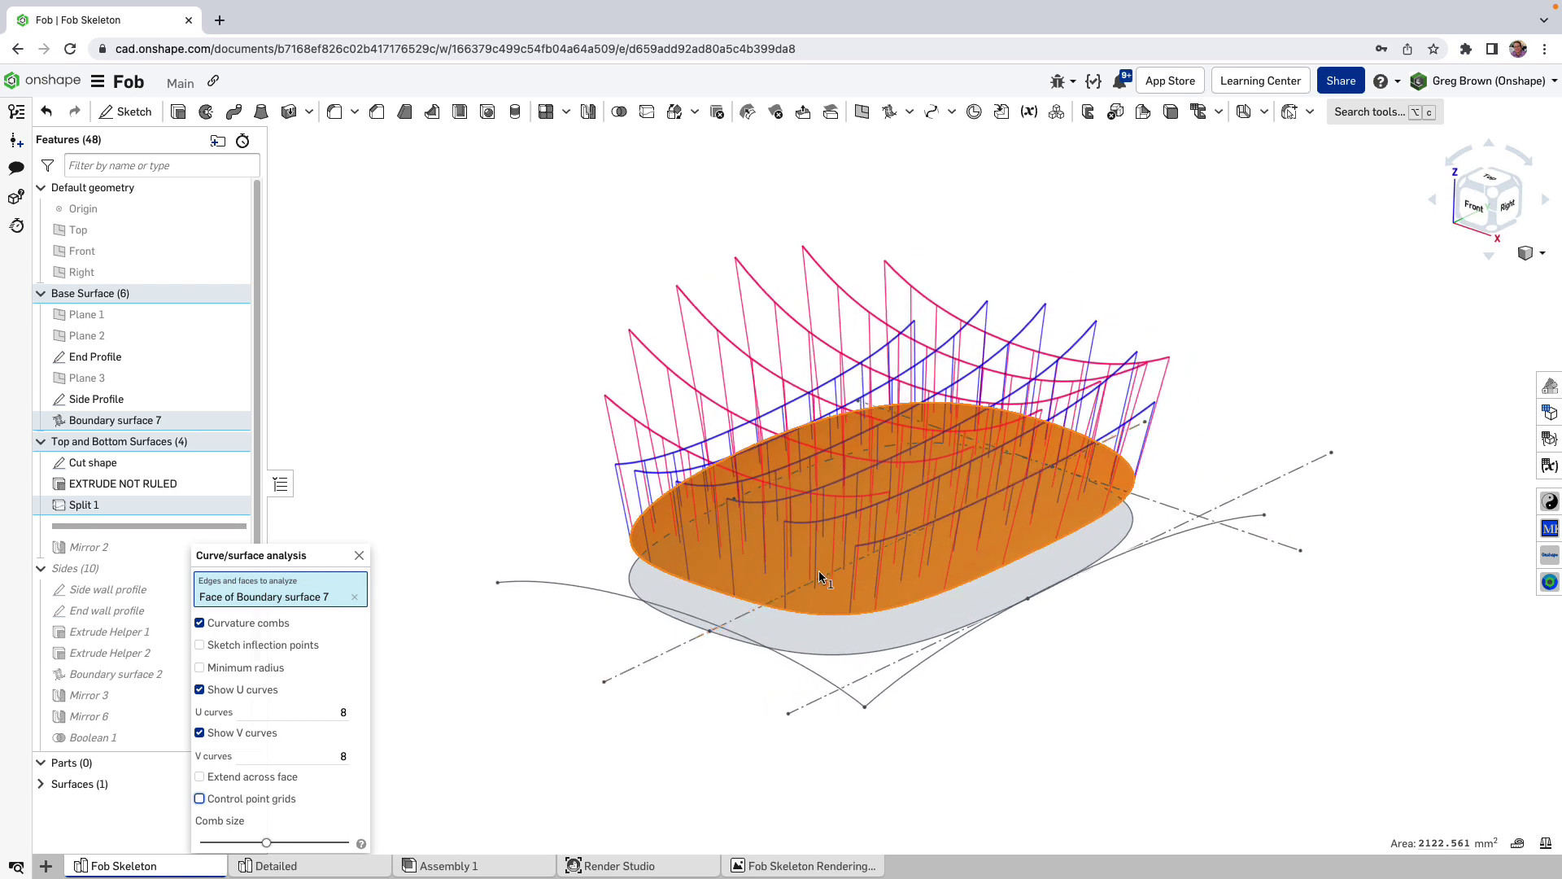
{"action": "left_click", "coordinate": [543, 489]}
{"action": "left_click", "coordinate": [359, 557]}
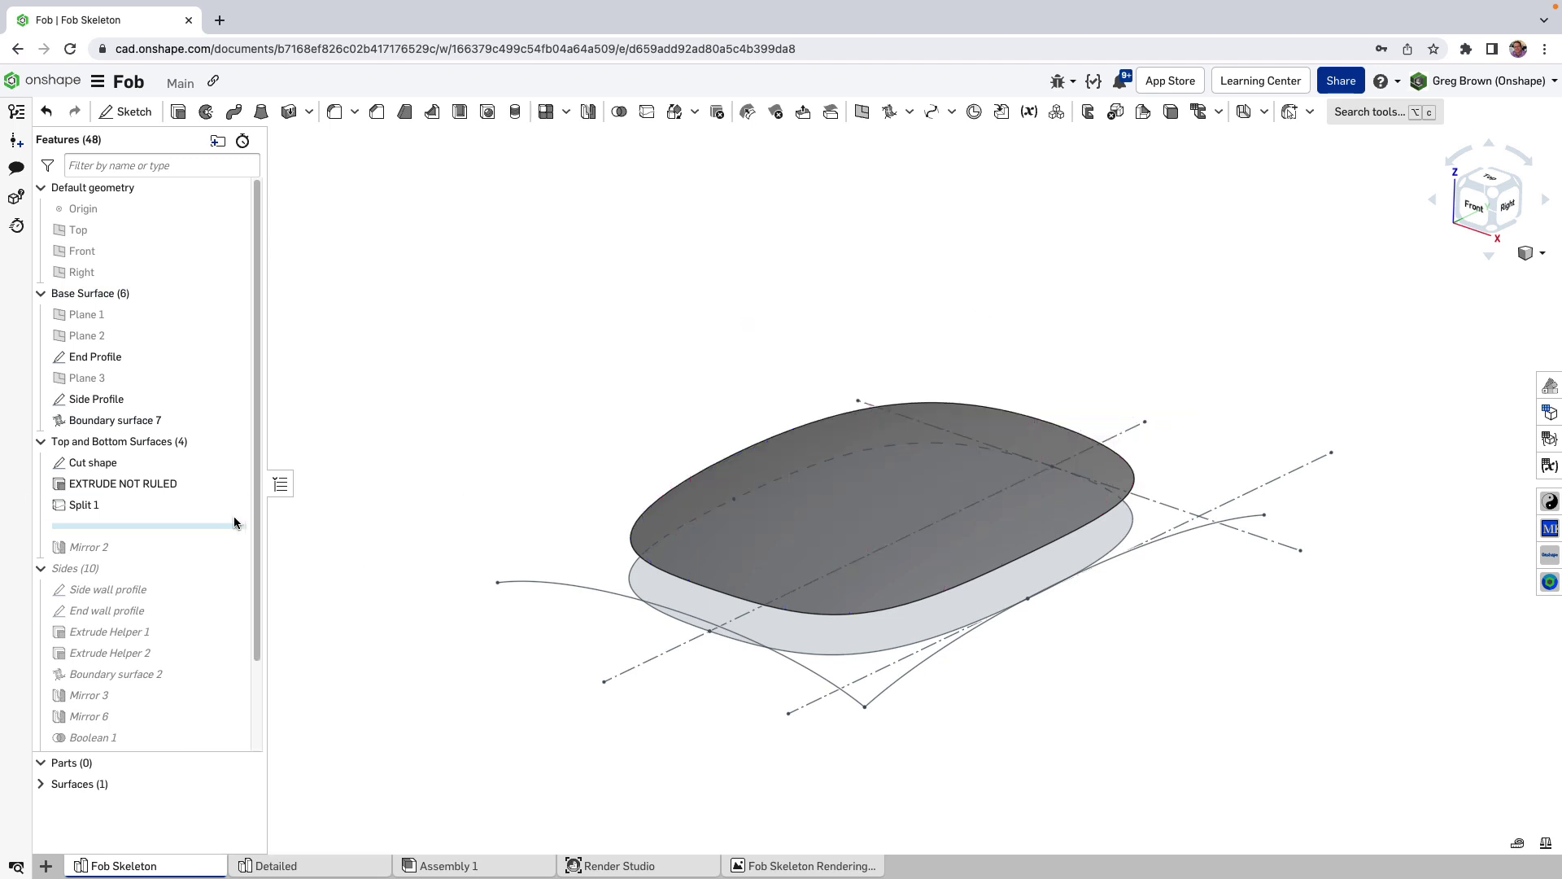
Roll the model forward through Mirror 2 to include the Side wall profile and End wall profile, and show both profile sketches.
{"action": "left_click_drag", "start_coordinate": [157, 527], "coordinate": [144, 554]}
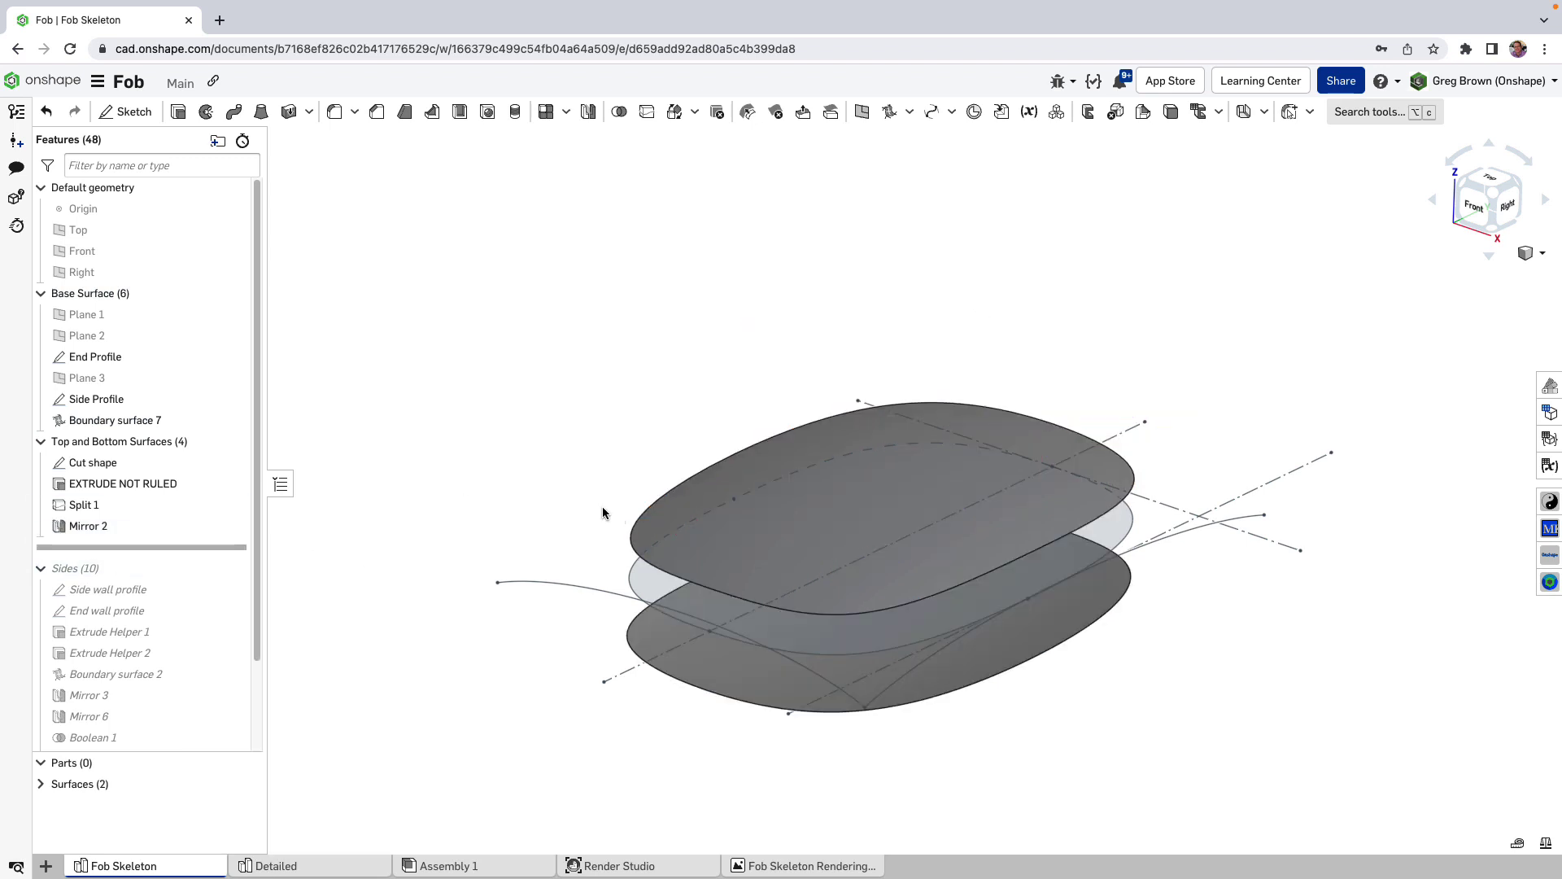
{"action": "mouse_move", "coordinate": [603, 508]}
{"action": "right_mouse_down"}
{"action": "mouse_move", "coordinate": [571, 455]}
{"action": "mouse_move", "coordinate": [573, 509]}
{"action": "right_mouse_up"}
{"action": "scroll", "coordinate": [213, 444], "scroll_direction": "down", "scroll_amount": 1}
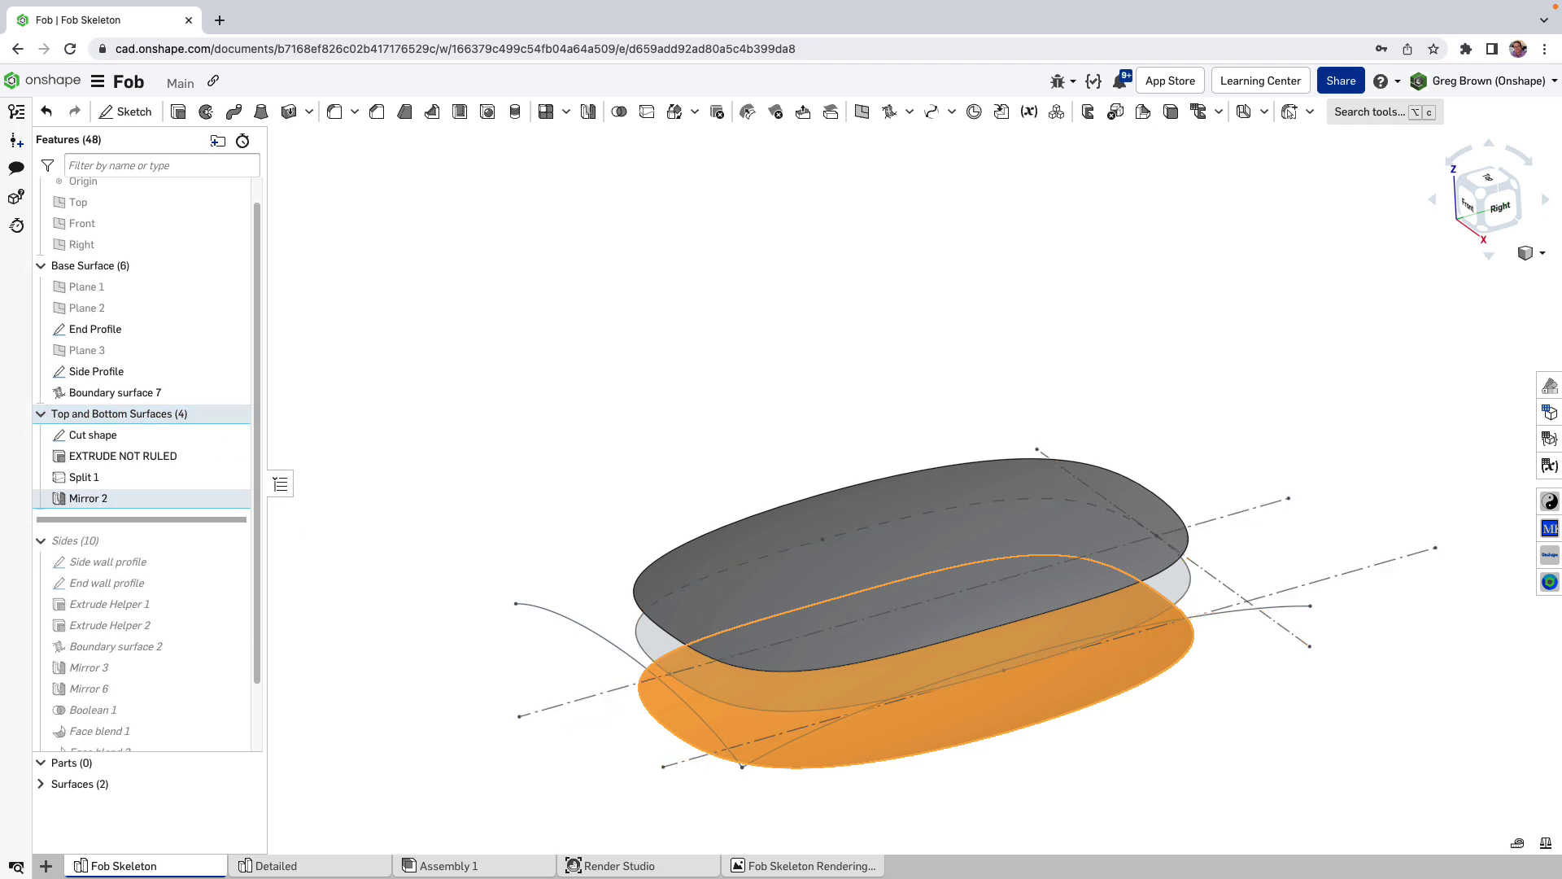
{"action": "mouse_move", "coordinate": [207, 521]}
{"action": "left_mouse_down"}
{"action": "mouse_move", "coordinate": [184, 602]}
{"action": "mouse_move", "coordinate": [184, 585]}
{"action": "left_mouse_up"}
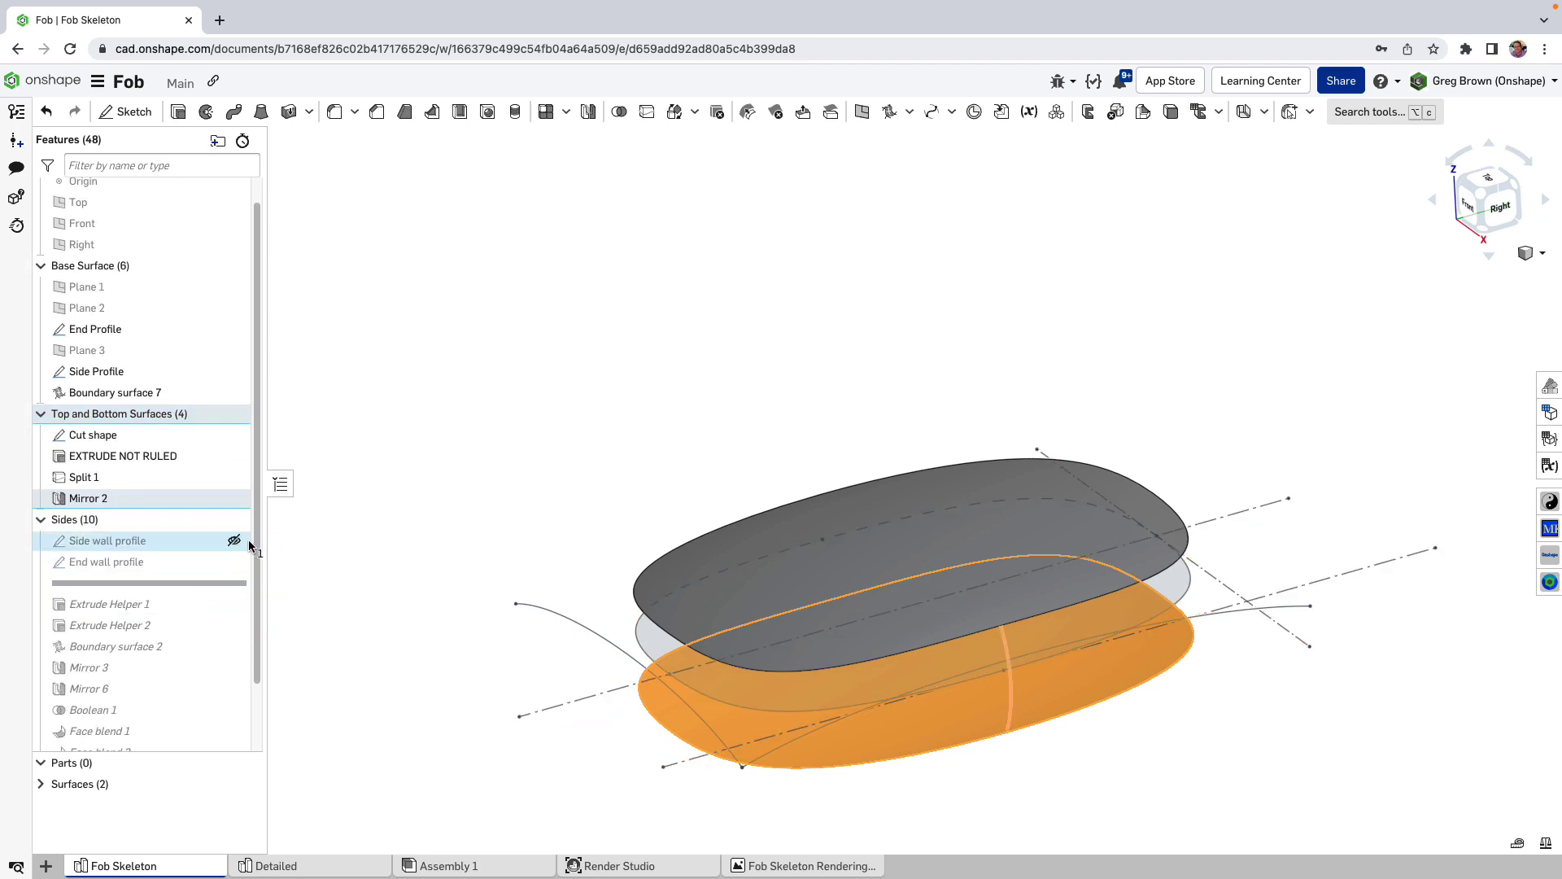
{"action": "right_click_drag", "start_coordinate": [733, 488], "coordinate": [767, 446]}
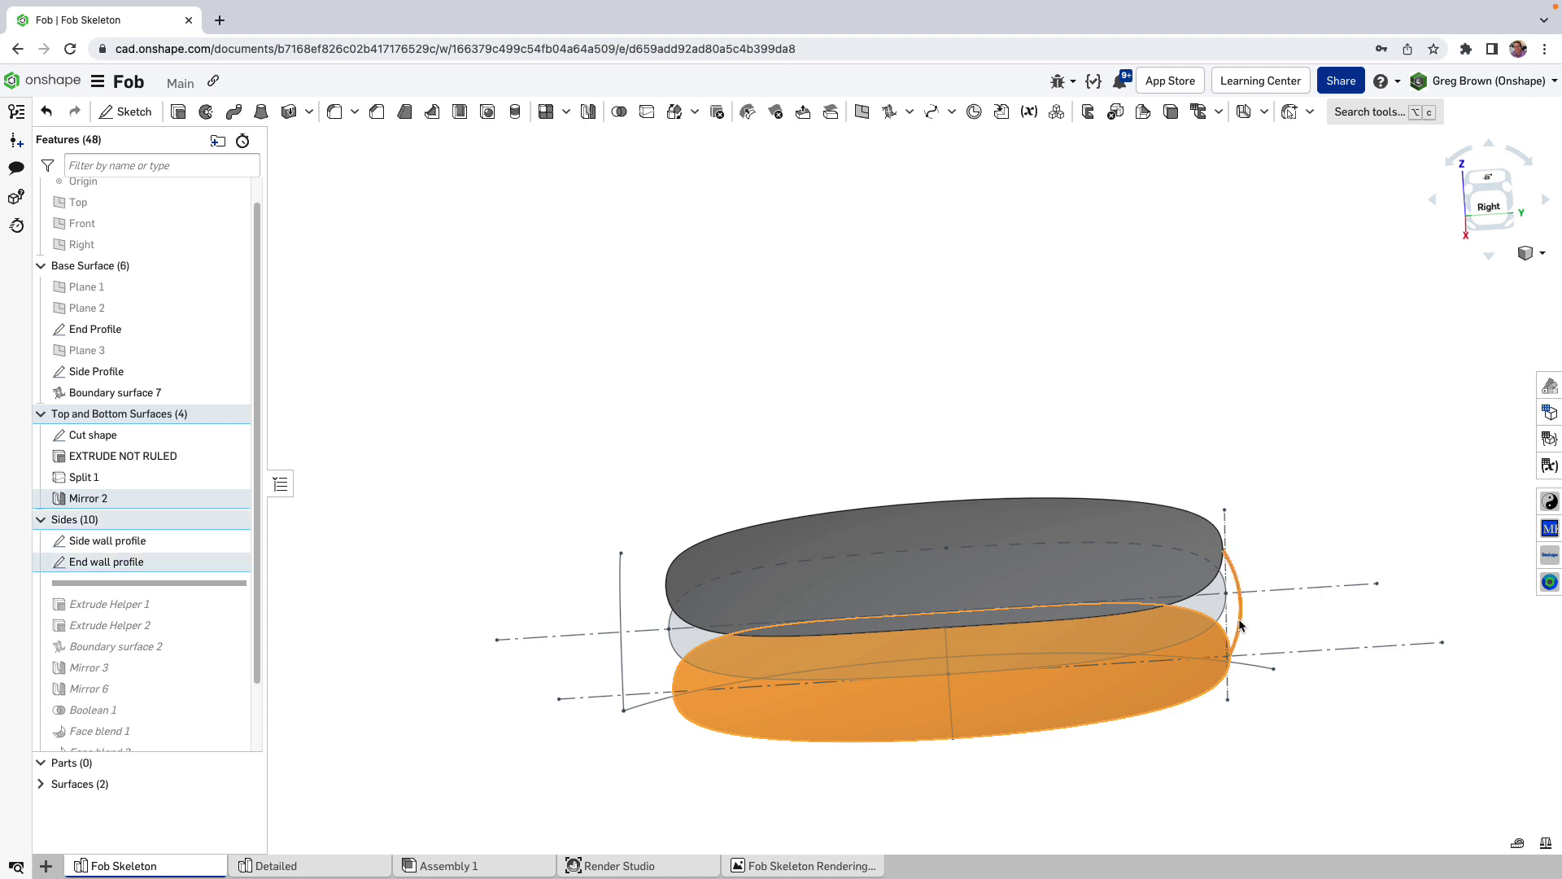
Run a curve/surface analysis on the End wall profile curve with curvature combs and the control point grid displayed.
{"action": "key", "text": "shift+c"}
{"action": "scroll", "coordinate": [1299, 624], "scroll_direction": "up", "scroll_amount": 3}
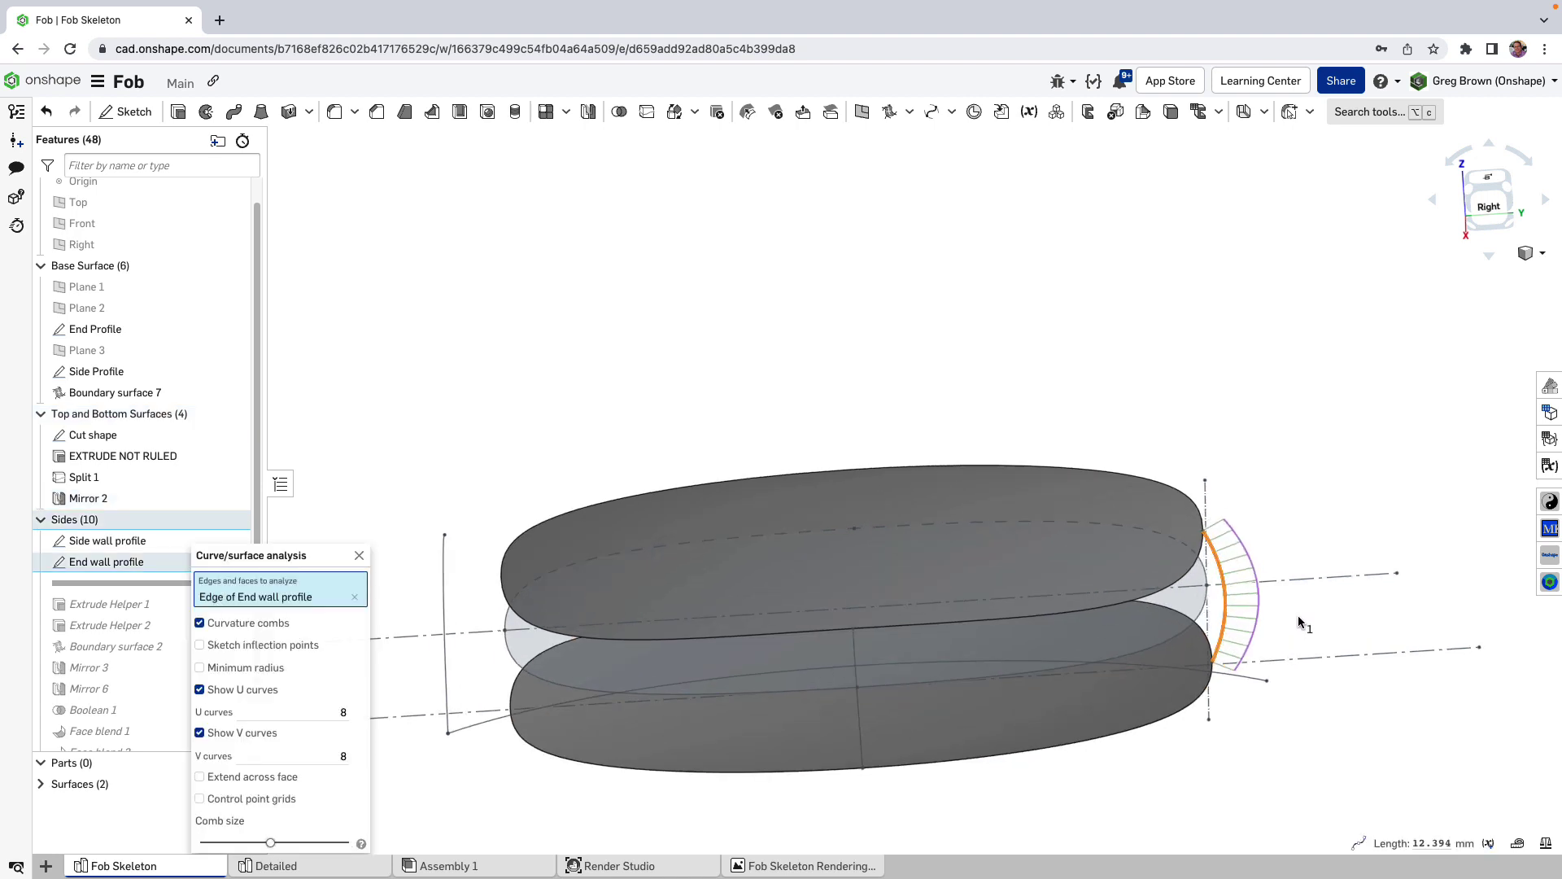
{"action": "left_click", "coordinate": [267, 801]}
{"action": "right_click_drag", "start_coordinate": [1219, 702], "coordinate": [1223, 656]}
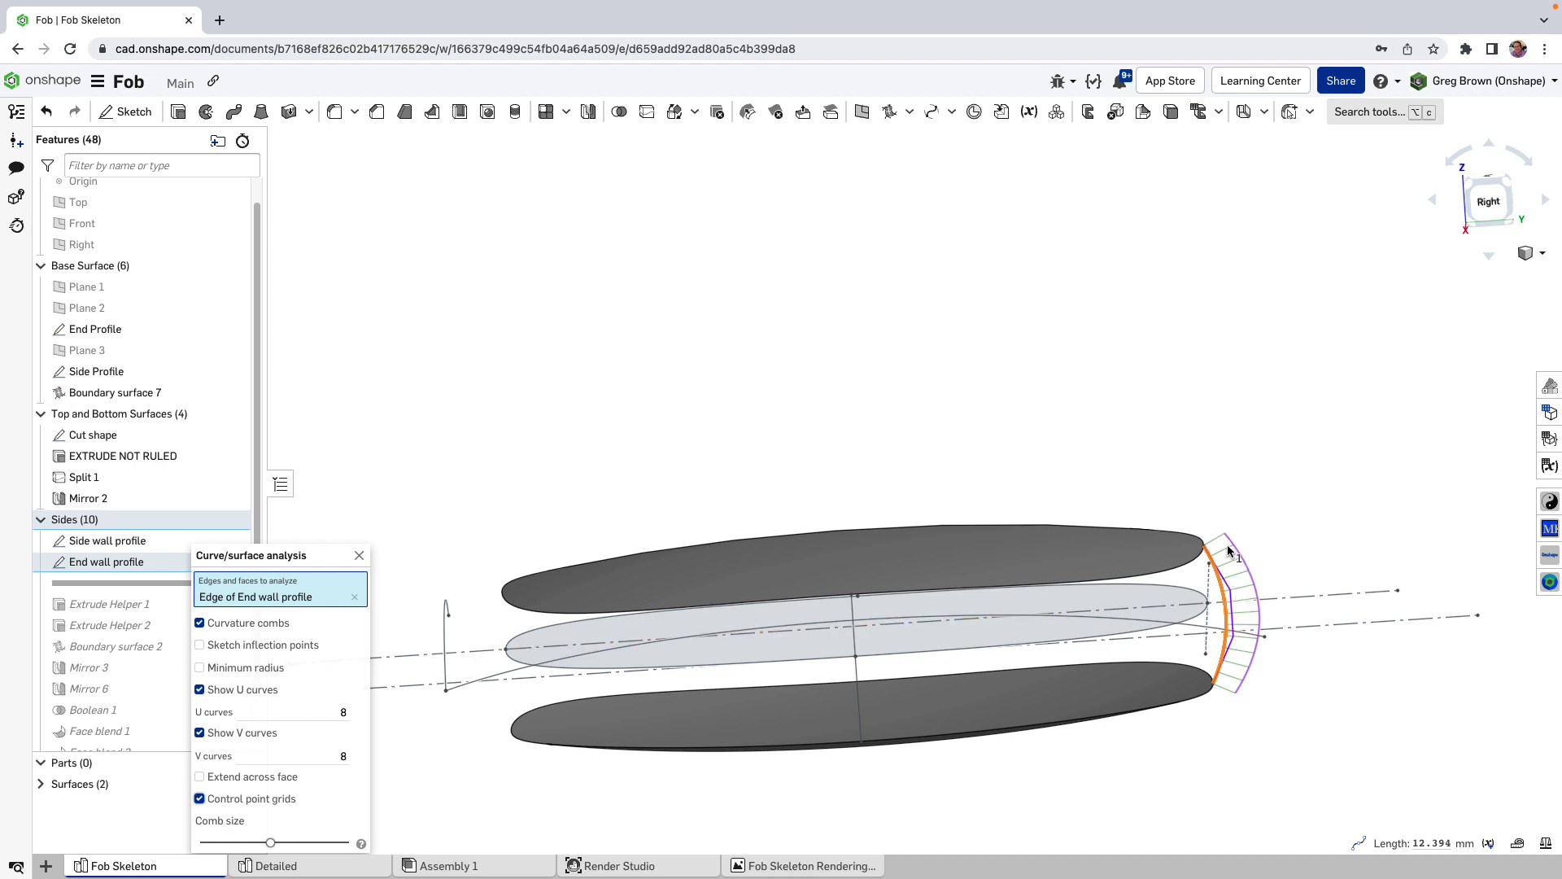
Add the Side wall profile curve to the analysis, compare both profiles' combs and control points, and close the analysis.
{"action": "right_click_drag", "start_coordinate": [1204, 699], "coordinate": [966, 675]}
{"action": "left_click", "coordinate": [966, 675]}
{"action": "right_click_drag", "start_coordinate": [1125, 690], "coordinate": [1086, 626]}
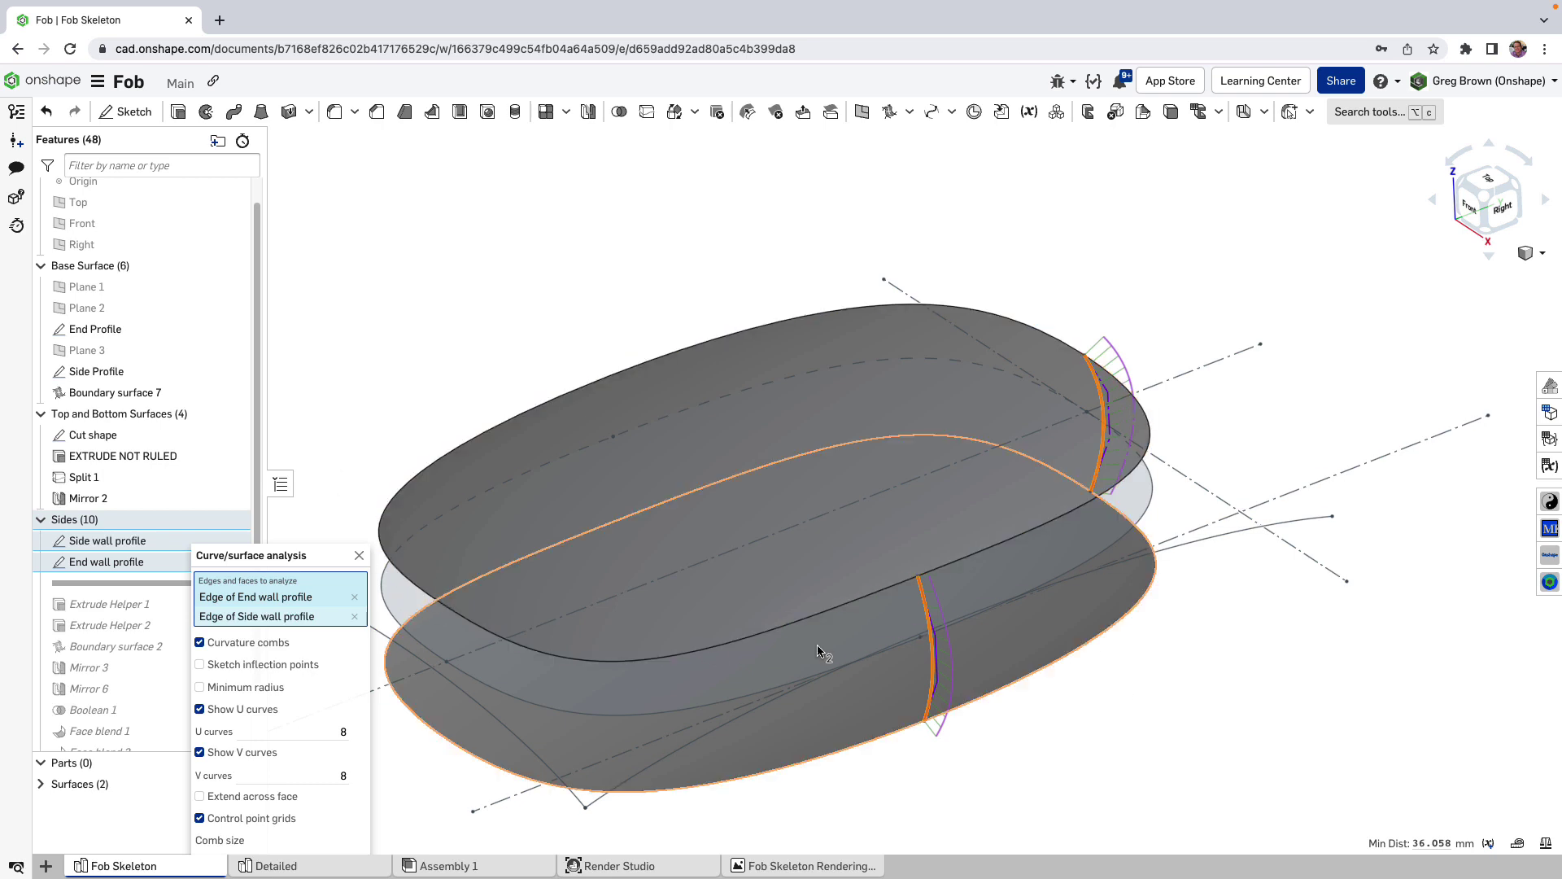
{"action": "left_click", "coordinate": [359, 561]}
Select the Side wall profile curve to examine how it spans the top and bottom surfaces, and clear the selection.
{"action": "right_click_drag", "start_coordinate": [808, 480], "coordinate": [816, 474]}
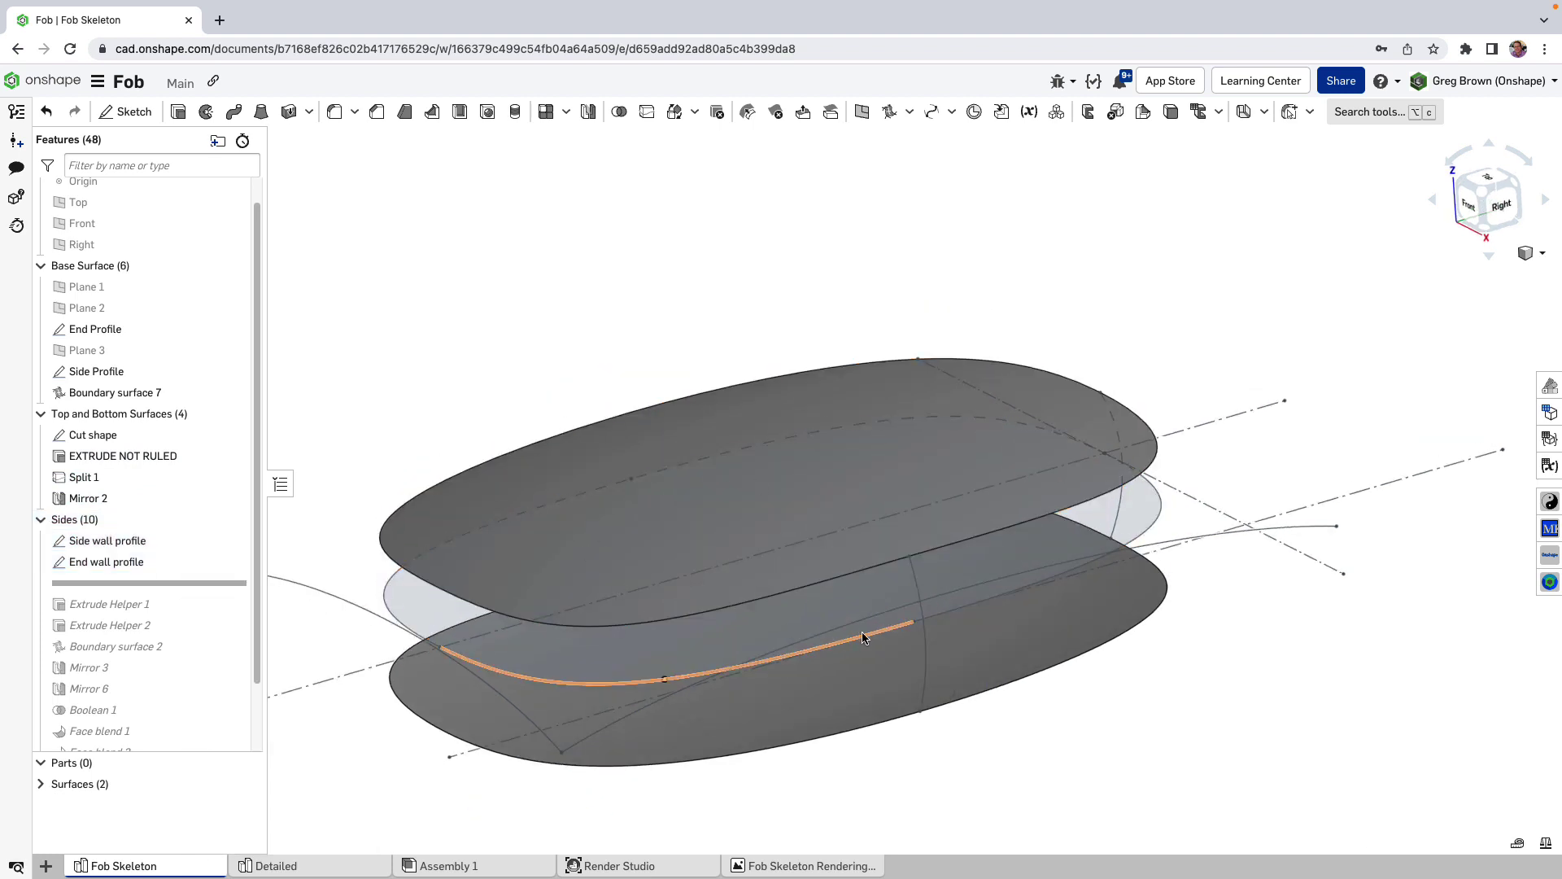
{"action": "left_click", "coordinate": [925, 651]}
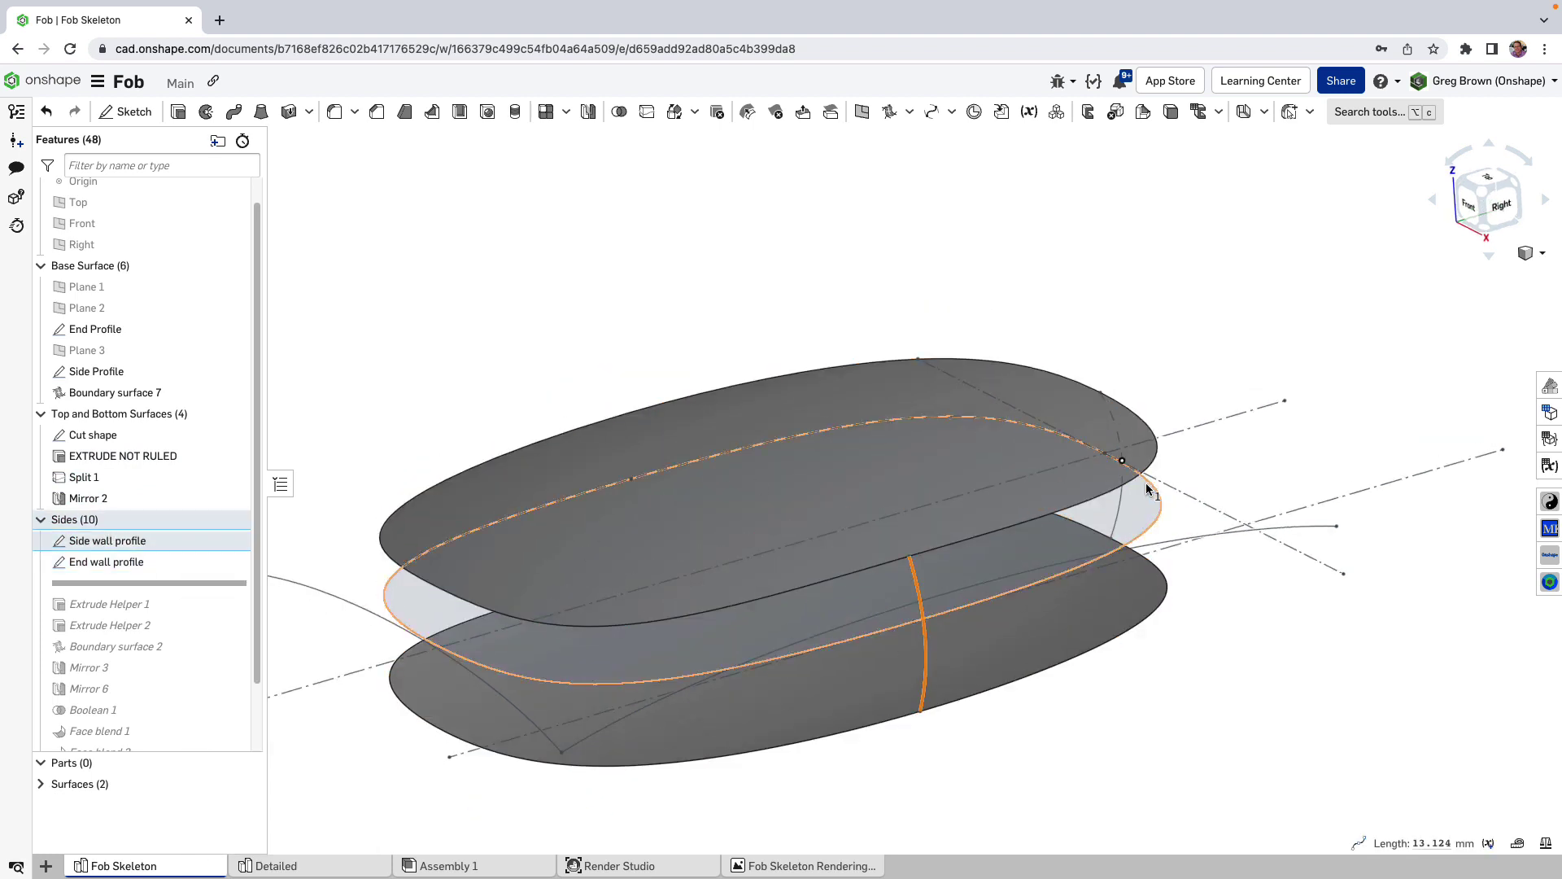
{"action": "key", "text": "space"}
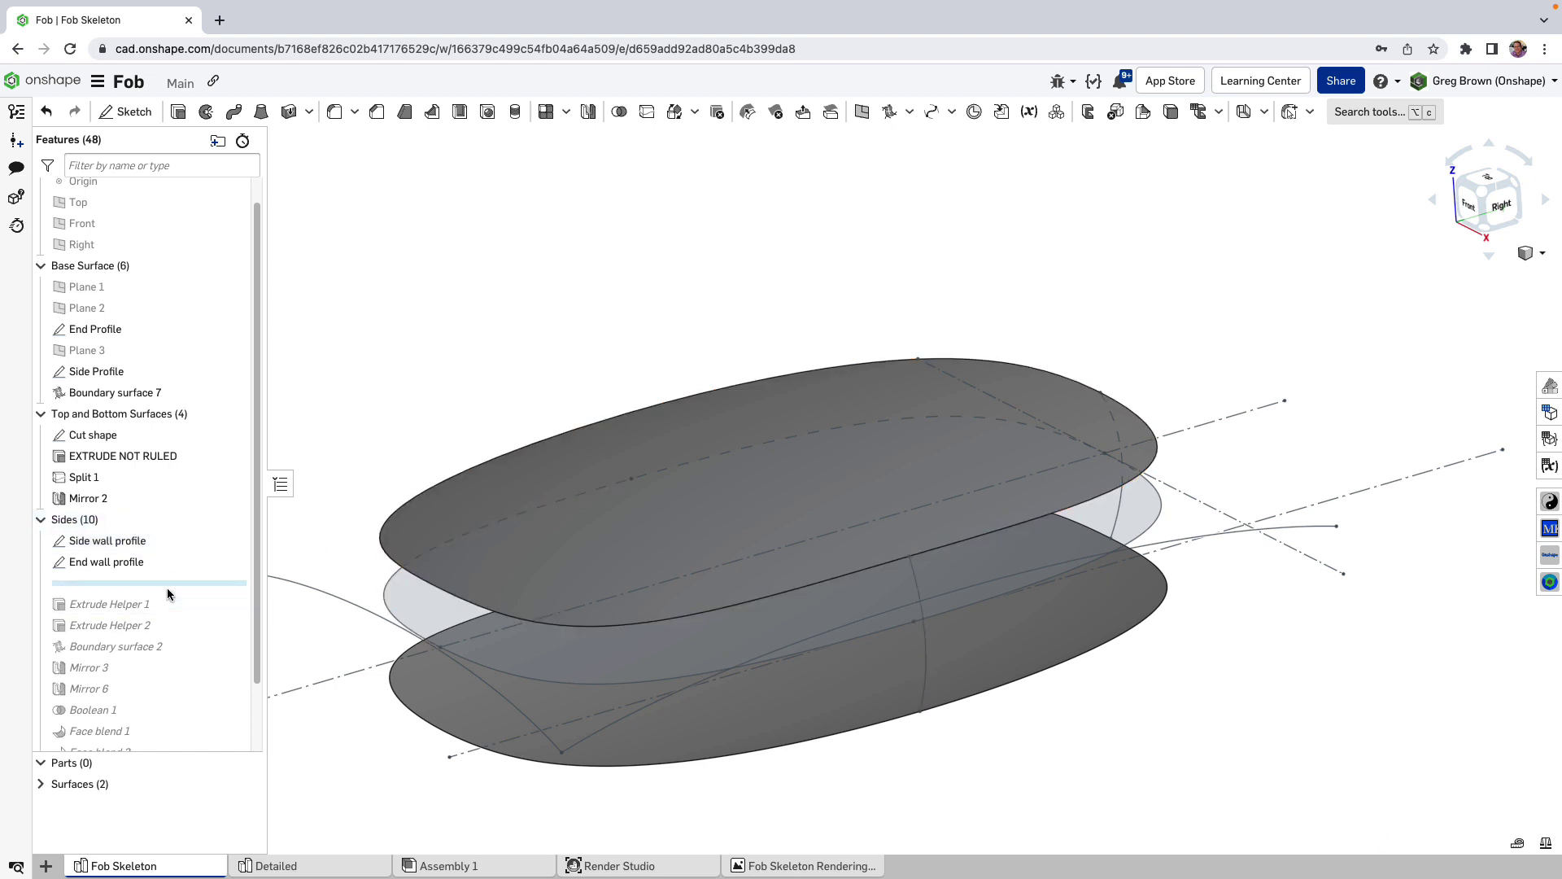
Roll the model forward to include Extrude Helper 1 and Extrude Helper 2, and show both G1 helper surfaces.
{"action": "left_click_drag", "start_coordinate": [168, 585], "coordinate": [162, 630]}
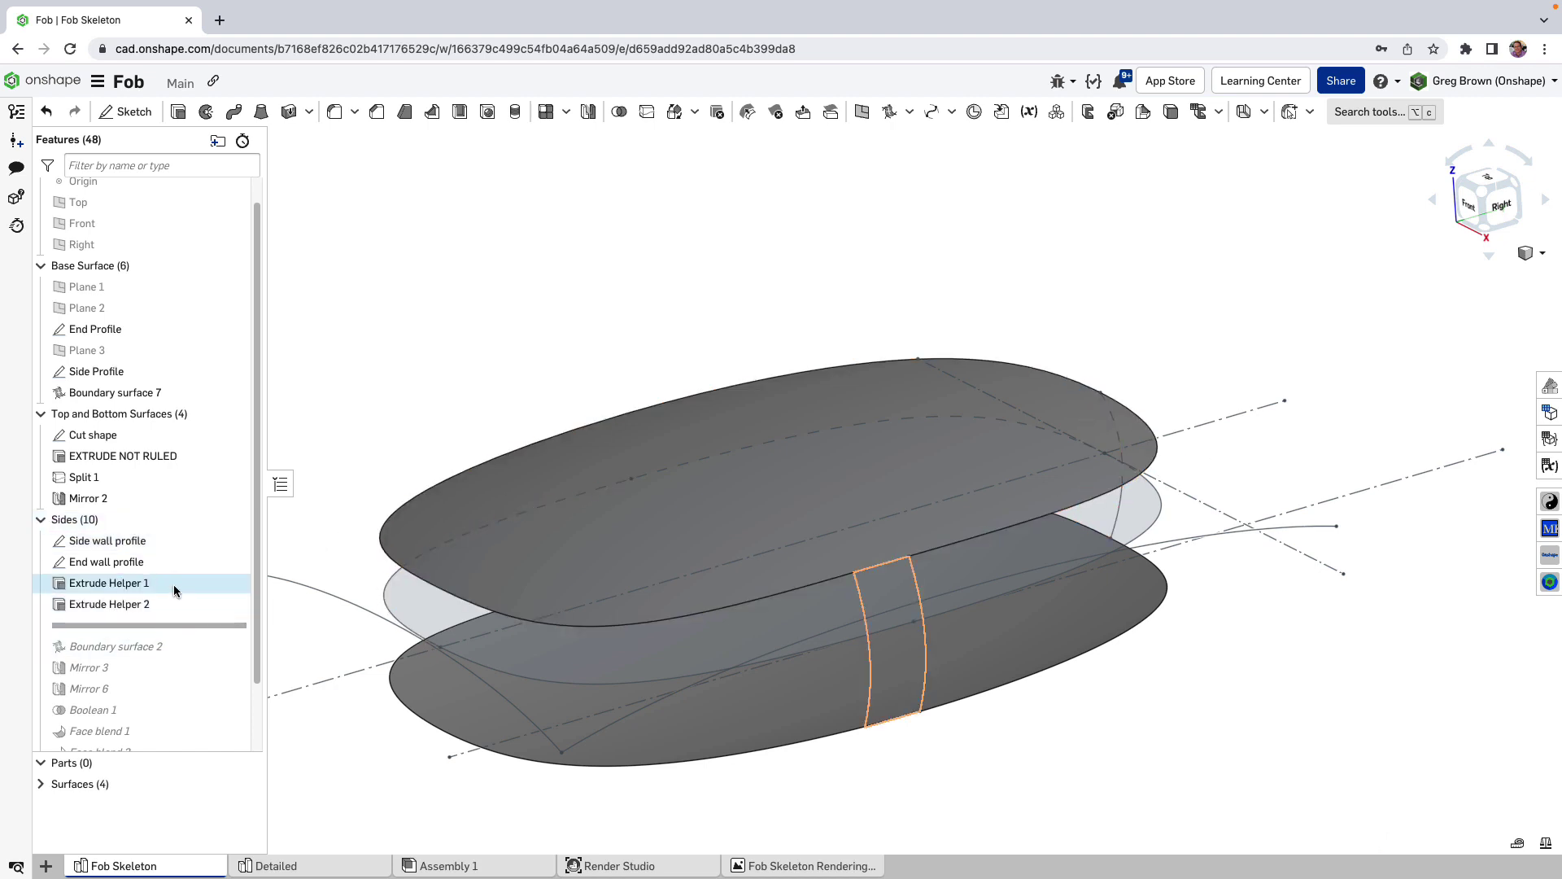
{"action": "left_click", "coordinate": [46, 783]}
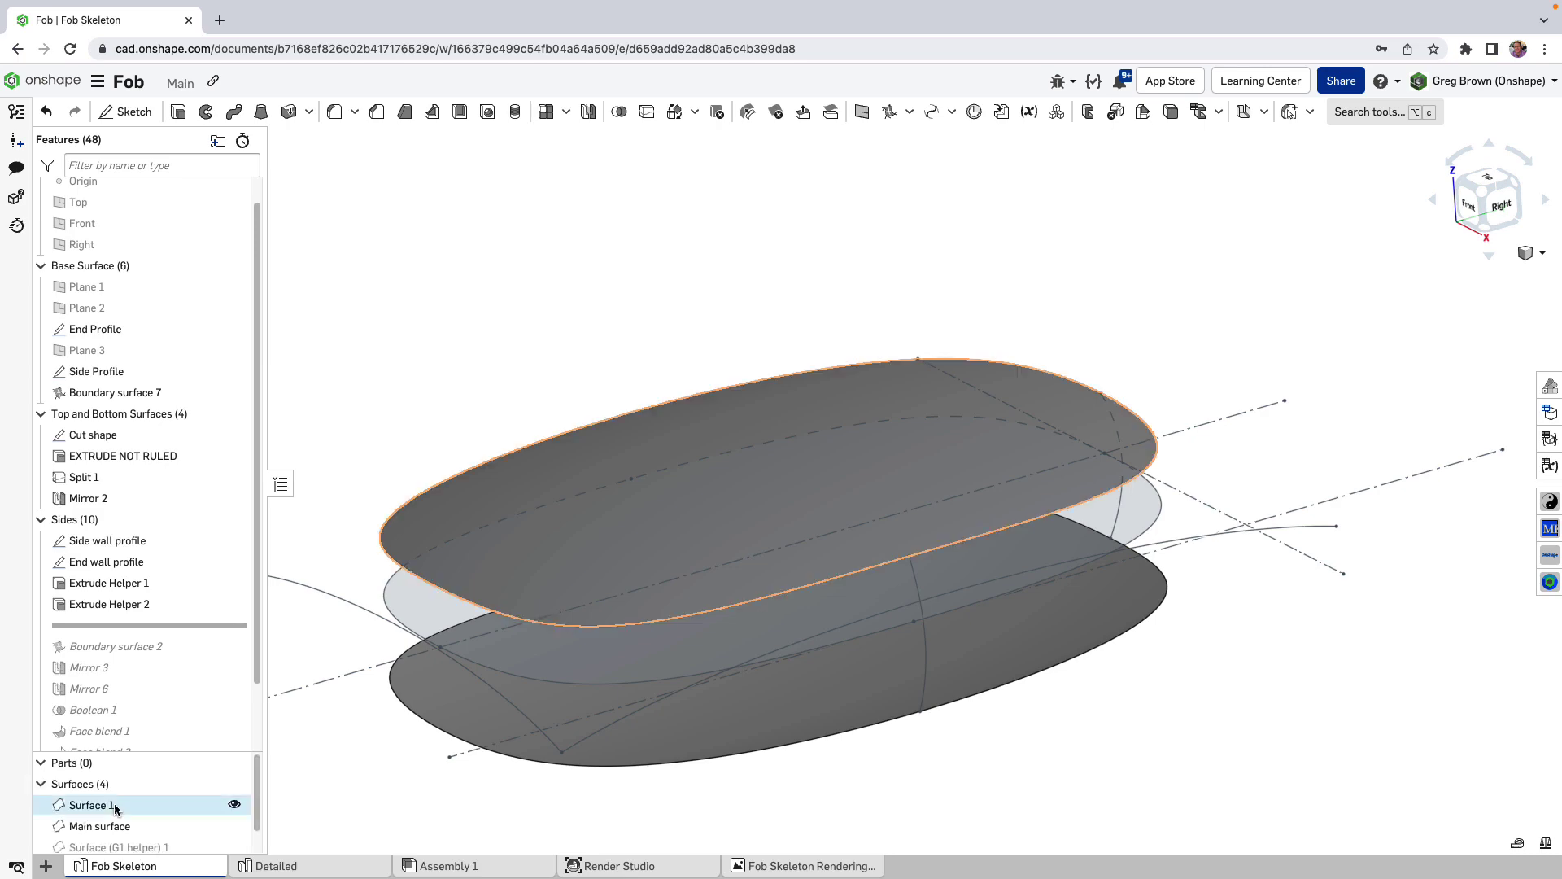
{"action": "left_click", "coordinate": [235, 822]}
{"action": "left_click", "coordinate": [235, 844]}
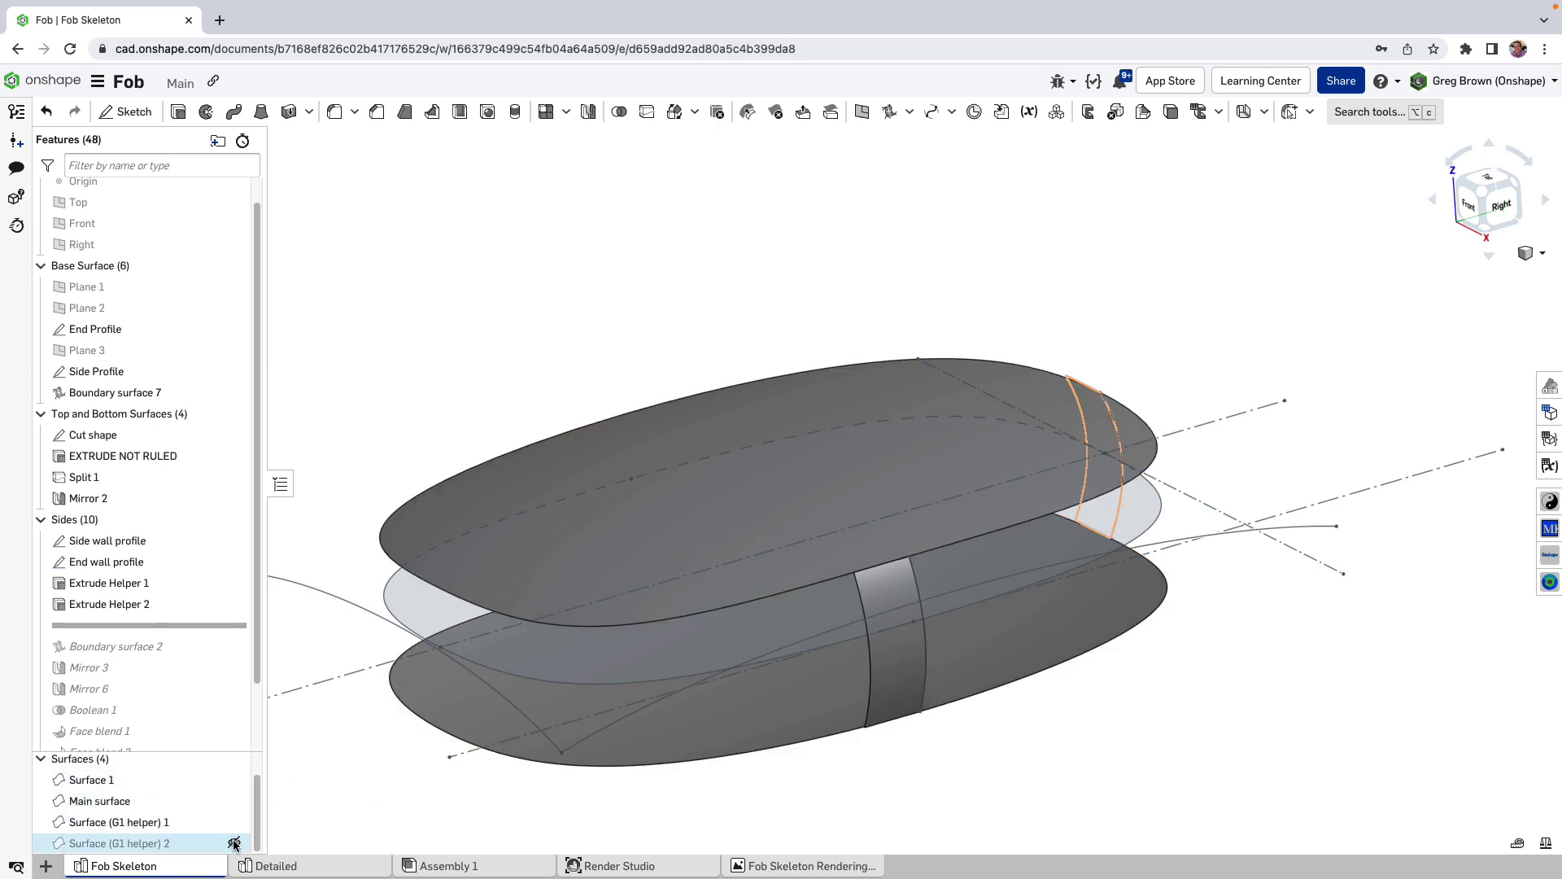
Examine the two G1 helper surfaces from several angles, selecting the end wall helper, and clear the selection.
{"action": "right_click_drag", "start_coordinate": [978, 715], "coordinate": [866, 705]}
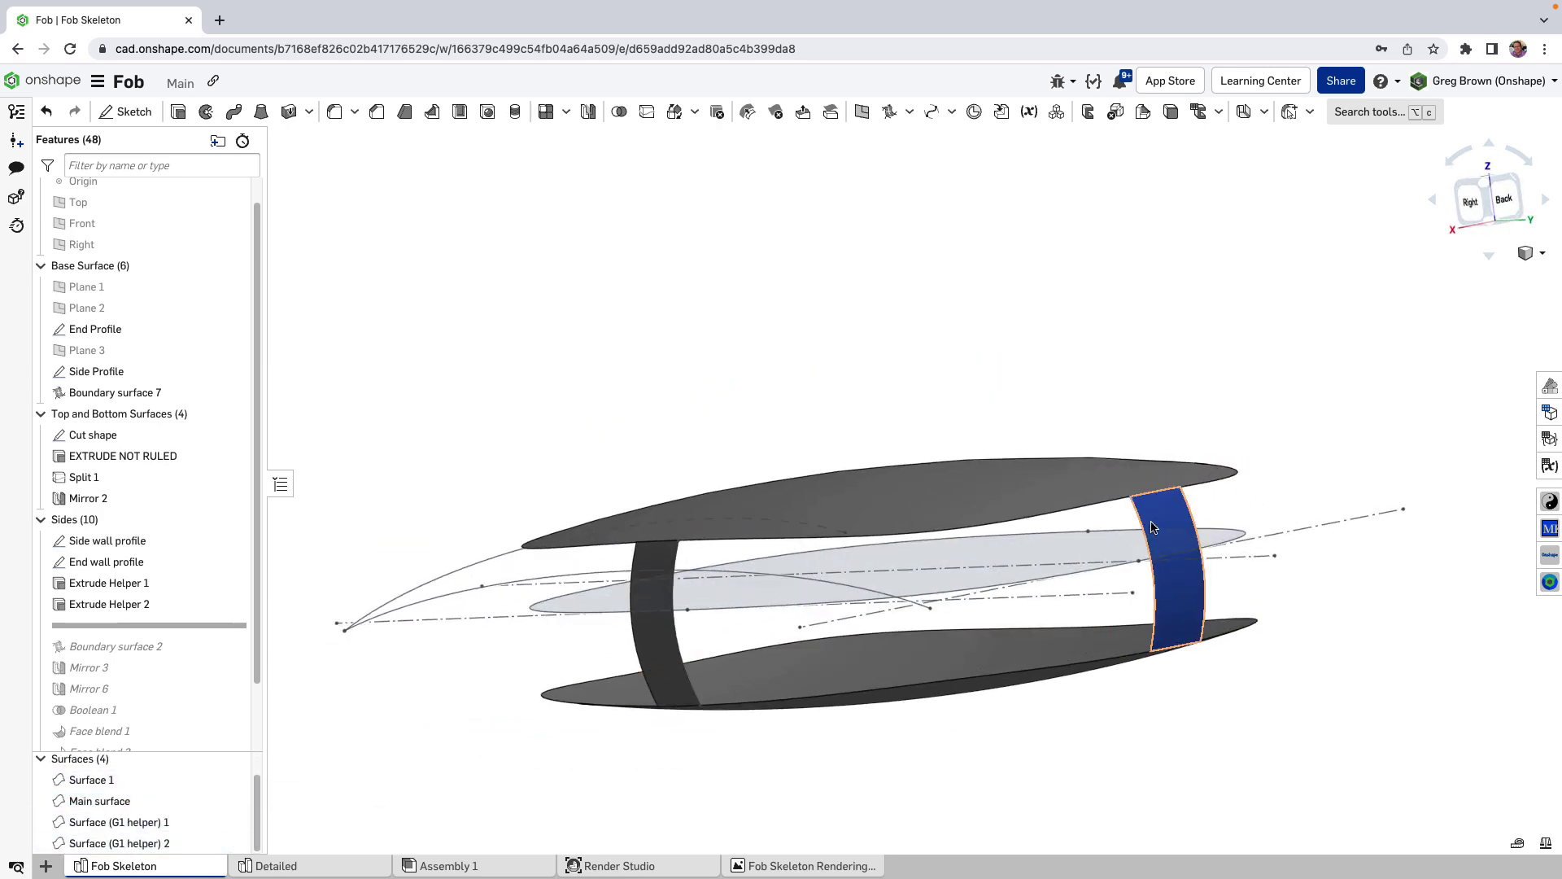
{"action": "left_click", "coordinate": [1179, 632]}
{"action": "right_click_drag", "start_coordinate": [1179, 632], "coordinate": [1290, 721]}
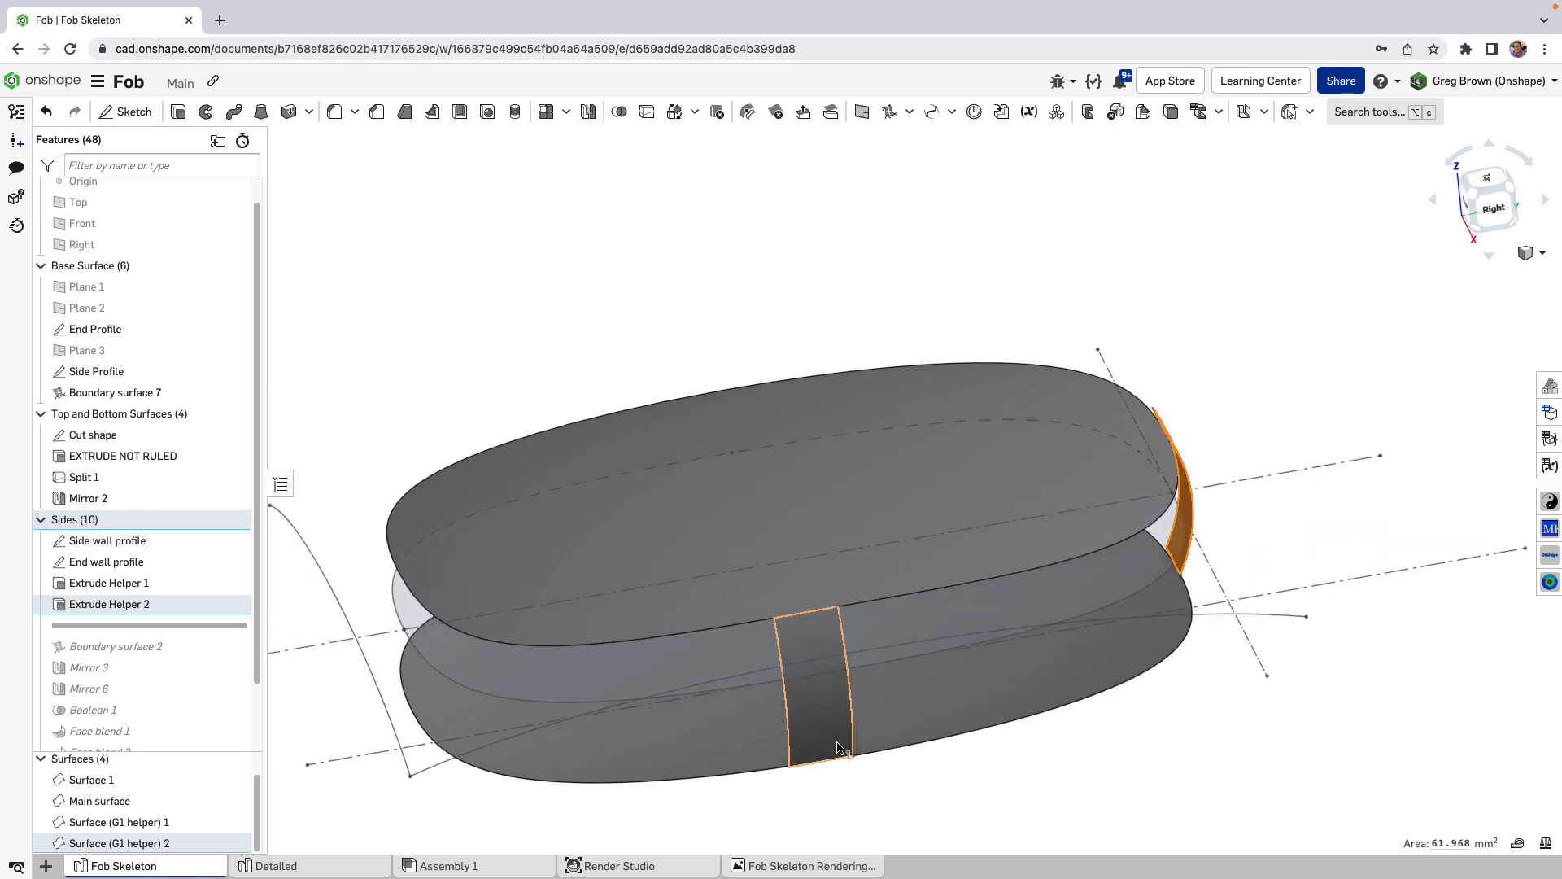
{"action": "right_click_drag", "start_coordinate": [1271, 490], "coordinate": [513, 755]}
{"action": "key", "text": "Escape"}
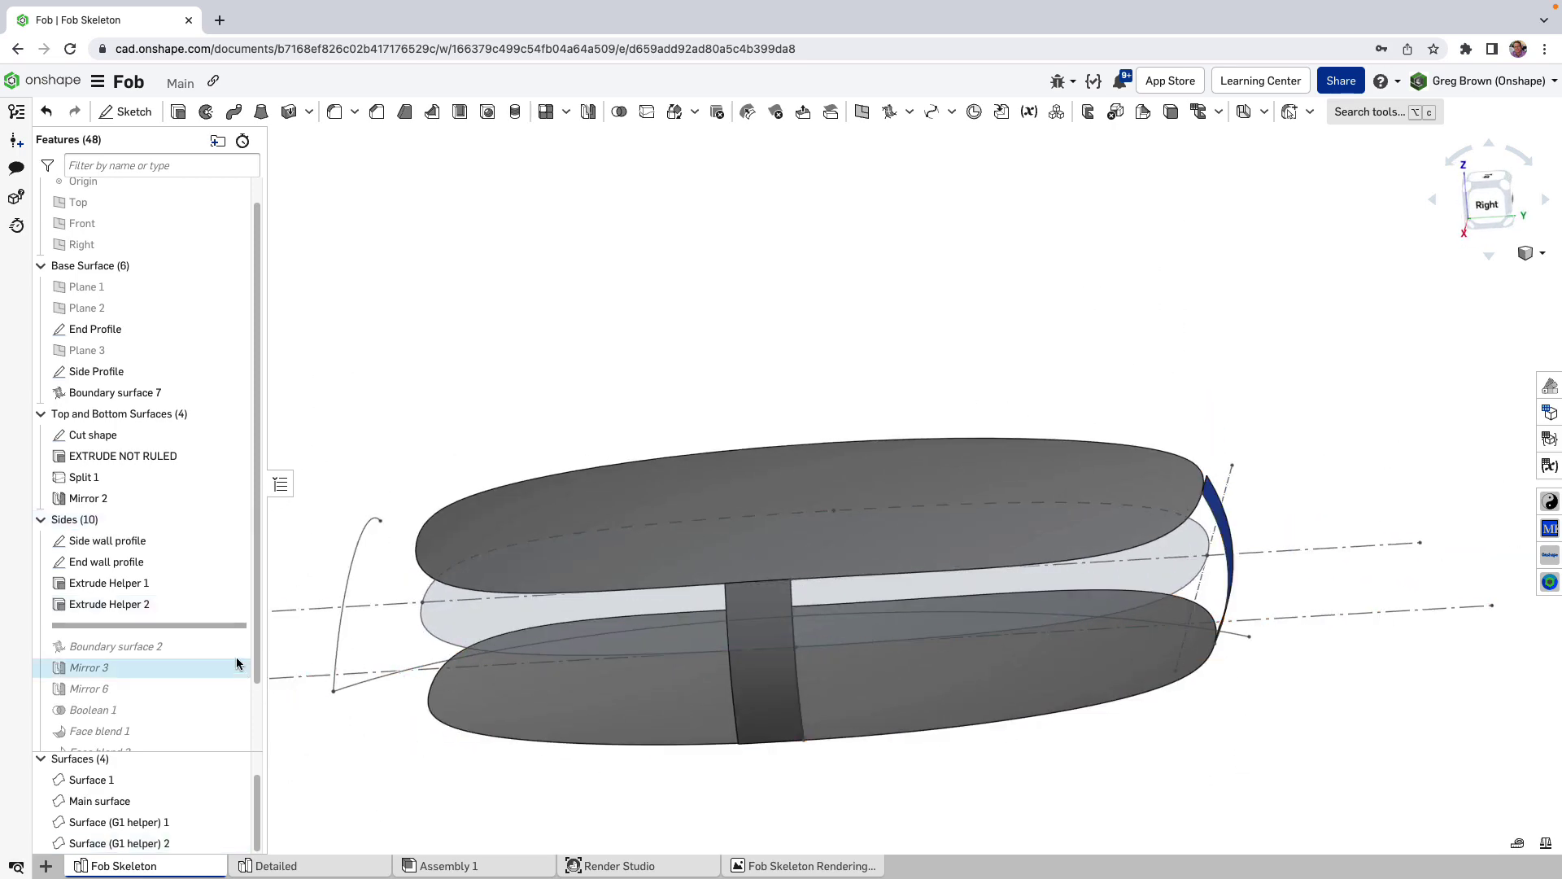
Roll the model forward to include Boundary surface 2, and select the resulting side surface to examine it from below.
{"action": "left_click_drag", "start_coordinate": [202, 646], "coordinate": [193, 655]}
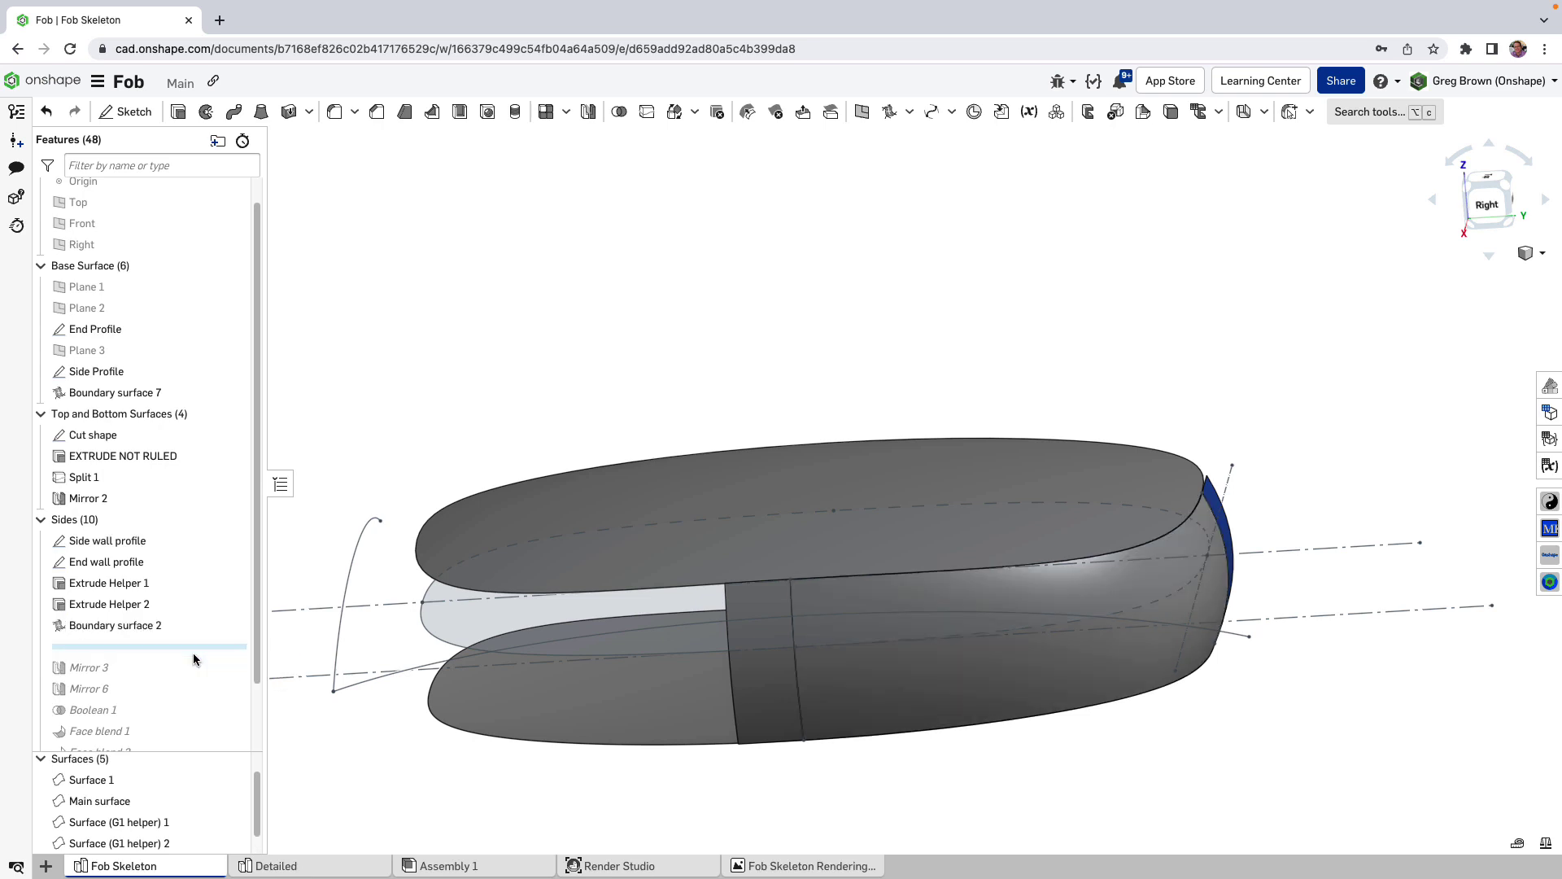
{"action": "left_click", "coordinate": [960, 683]}
{"action": "right_click_drag", "start_coordinate": [1000, 801], "coordinate": [1022, 730]}
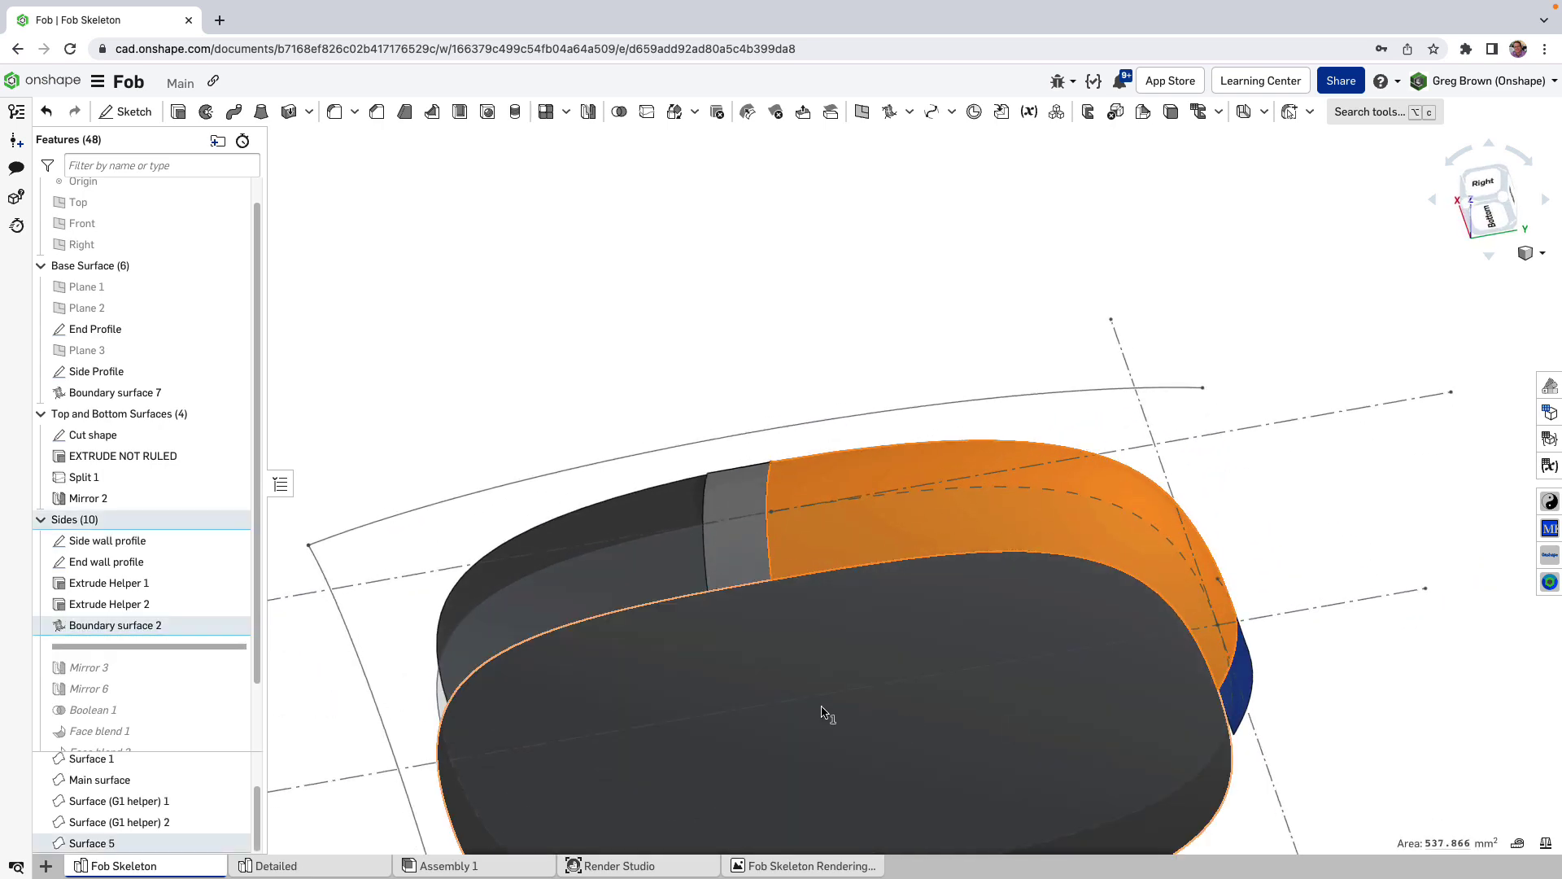
Open Boundary surface 2, examine its U and V profiles with isocurves shown, and accept the feature.
{"action": "right_click", "coordinate": [182, 629]}
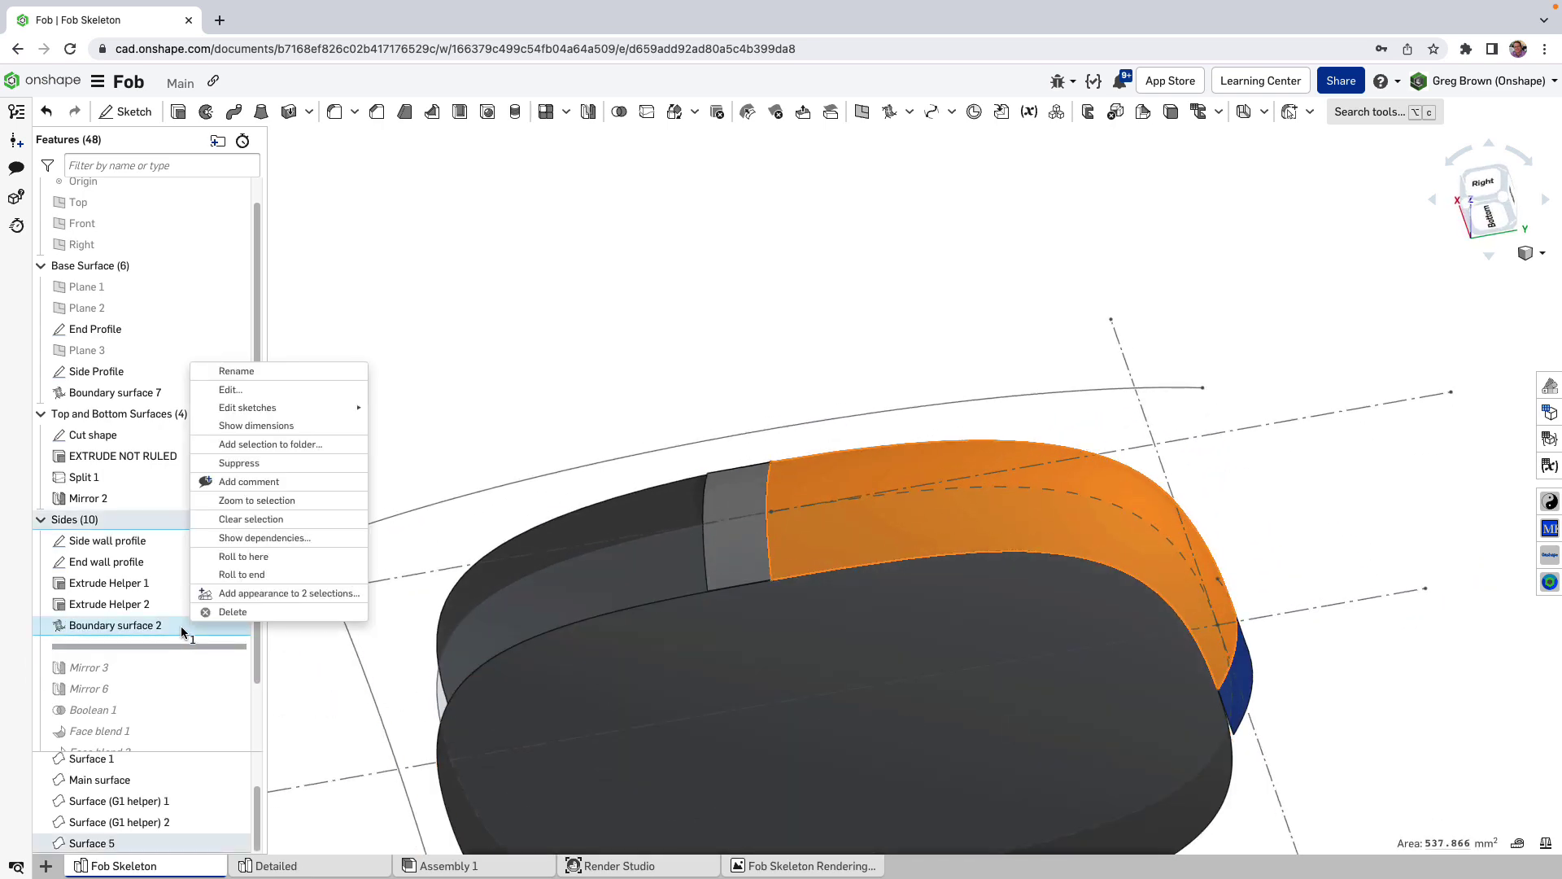
{"action": "left_click", "coordinate": [284, 392]}
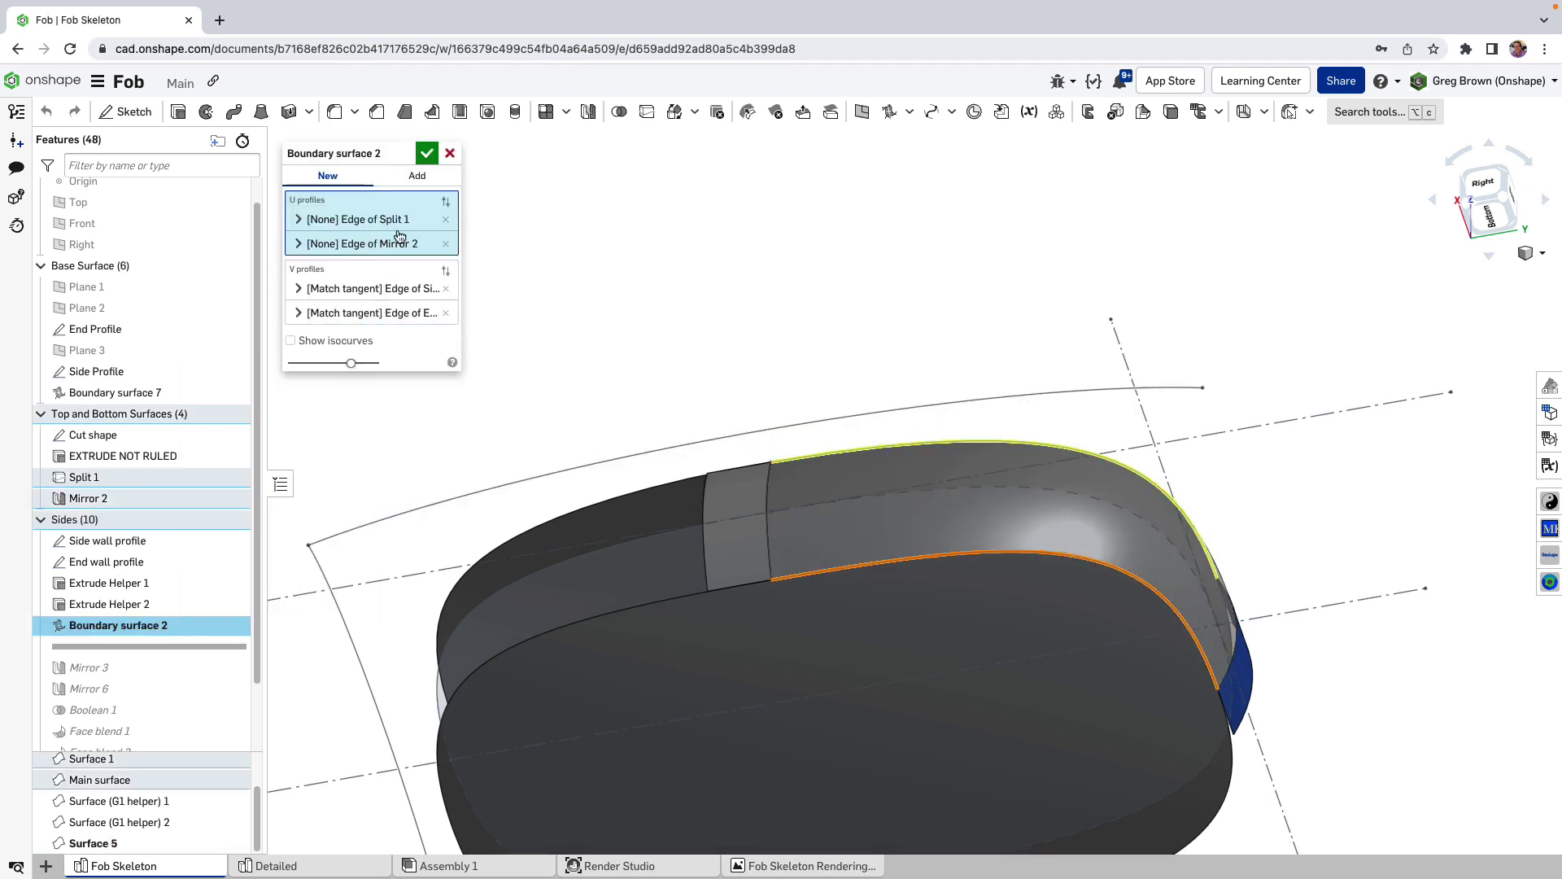
{"action": "right_click_drag", "start_coordinate": [844, 323], "coordinate": [1050, 492]}
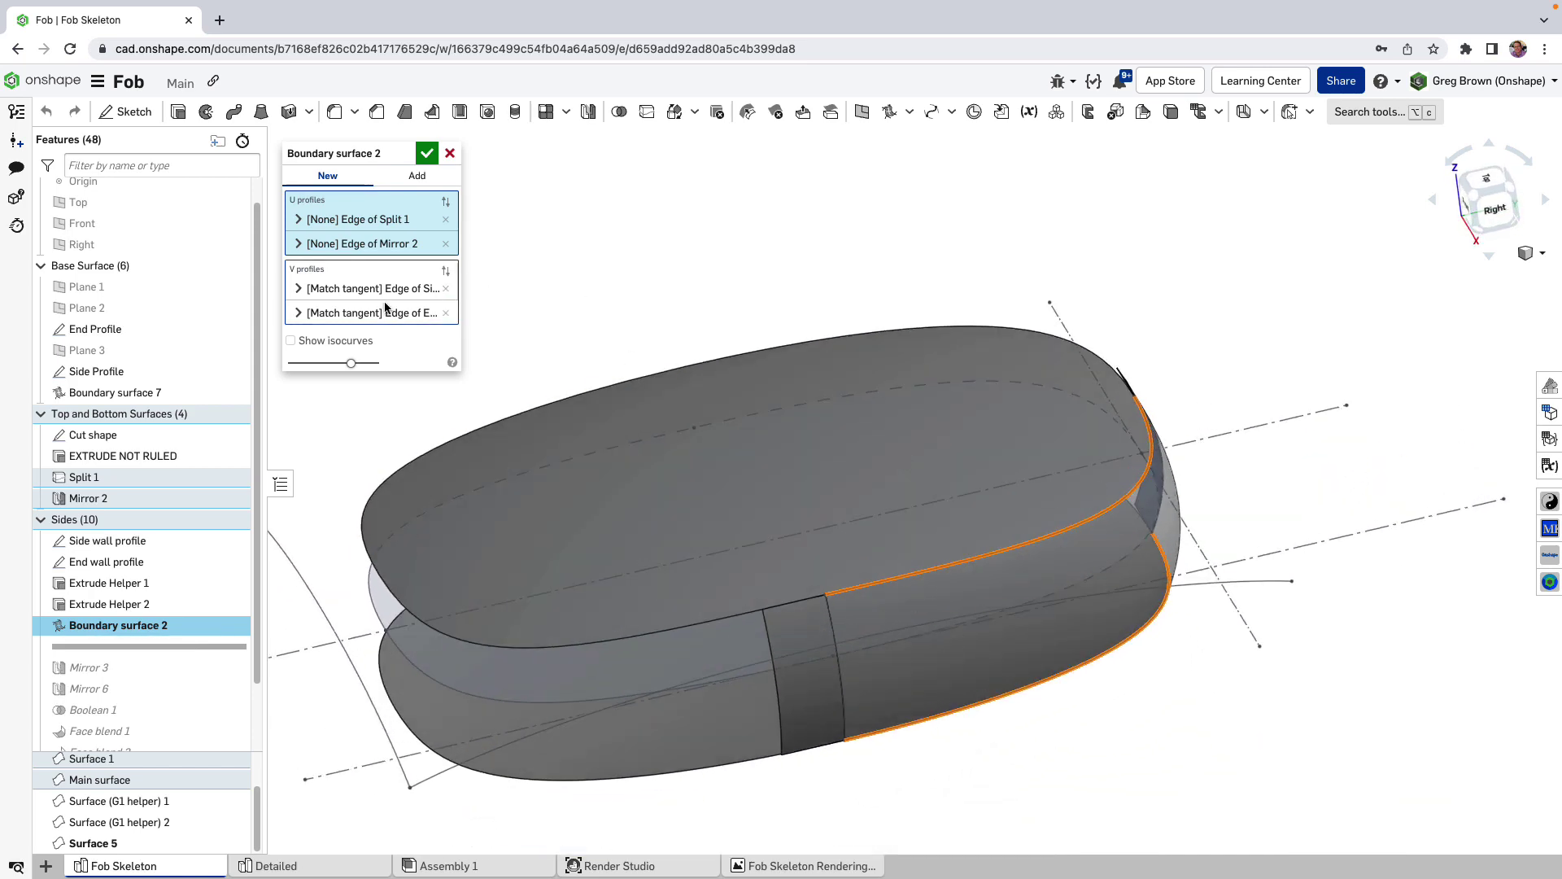
{"action": "left_click", "coordinate": [339, 341]}
{"action": "mouse_move", "coordinate": [847, 391]}
{"action": "right_mouse_down"}
{"action": "mouse_move", "coordinate": [774, 363]}
{"action": "mouse_move", "coordinate": [861, 402]}
{"action": "right_mouse_up"}
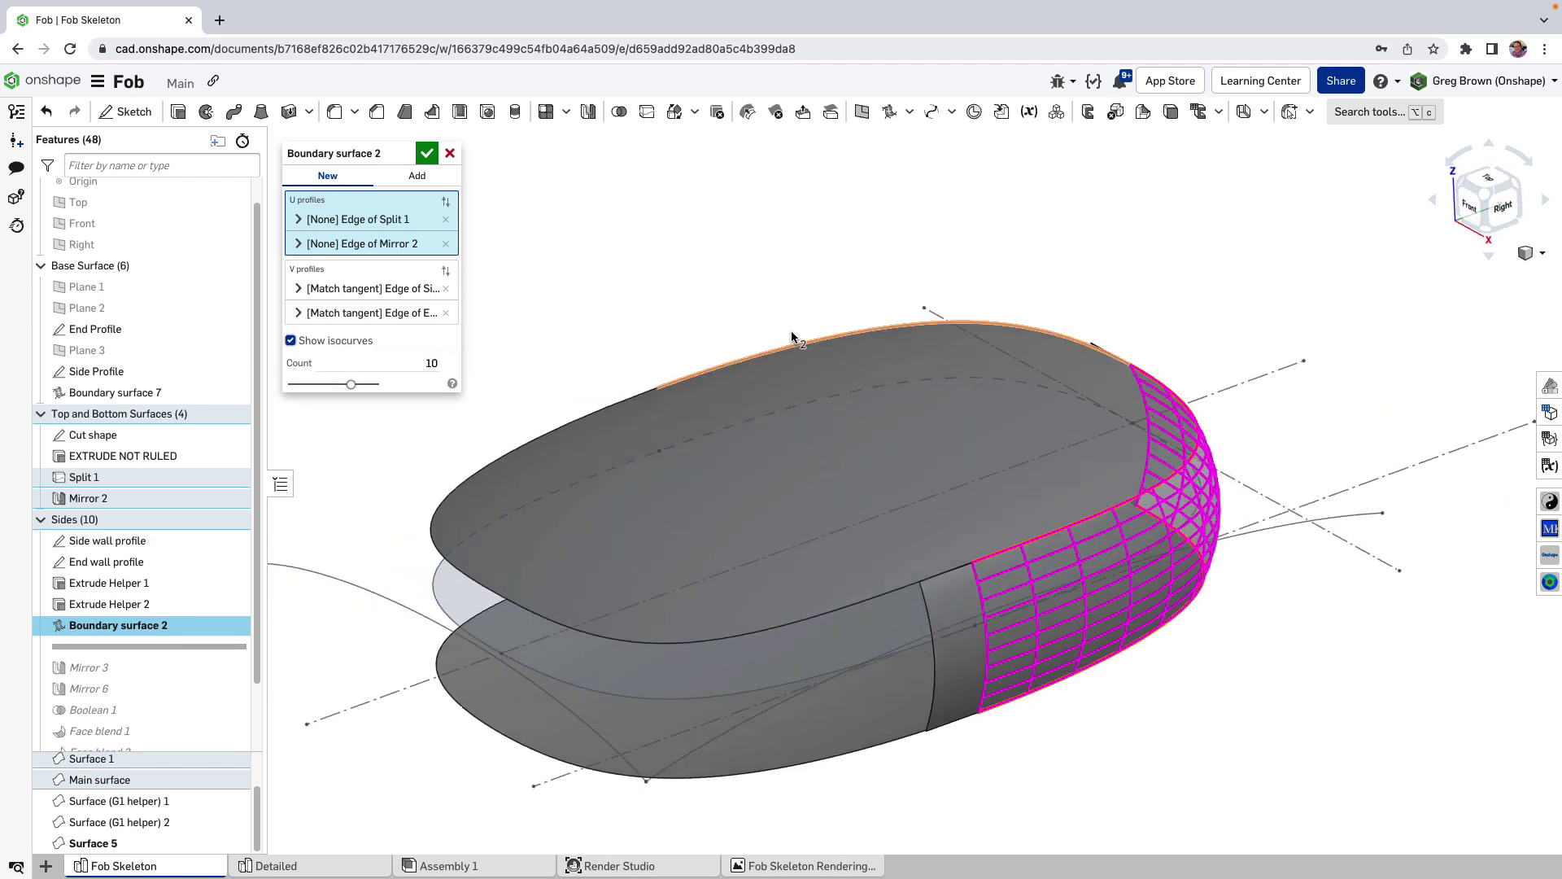
{"action": "left_click", "coordinate": [428, 154]}
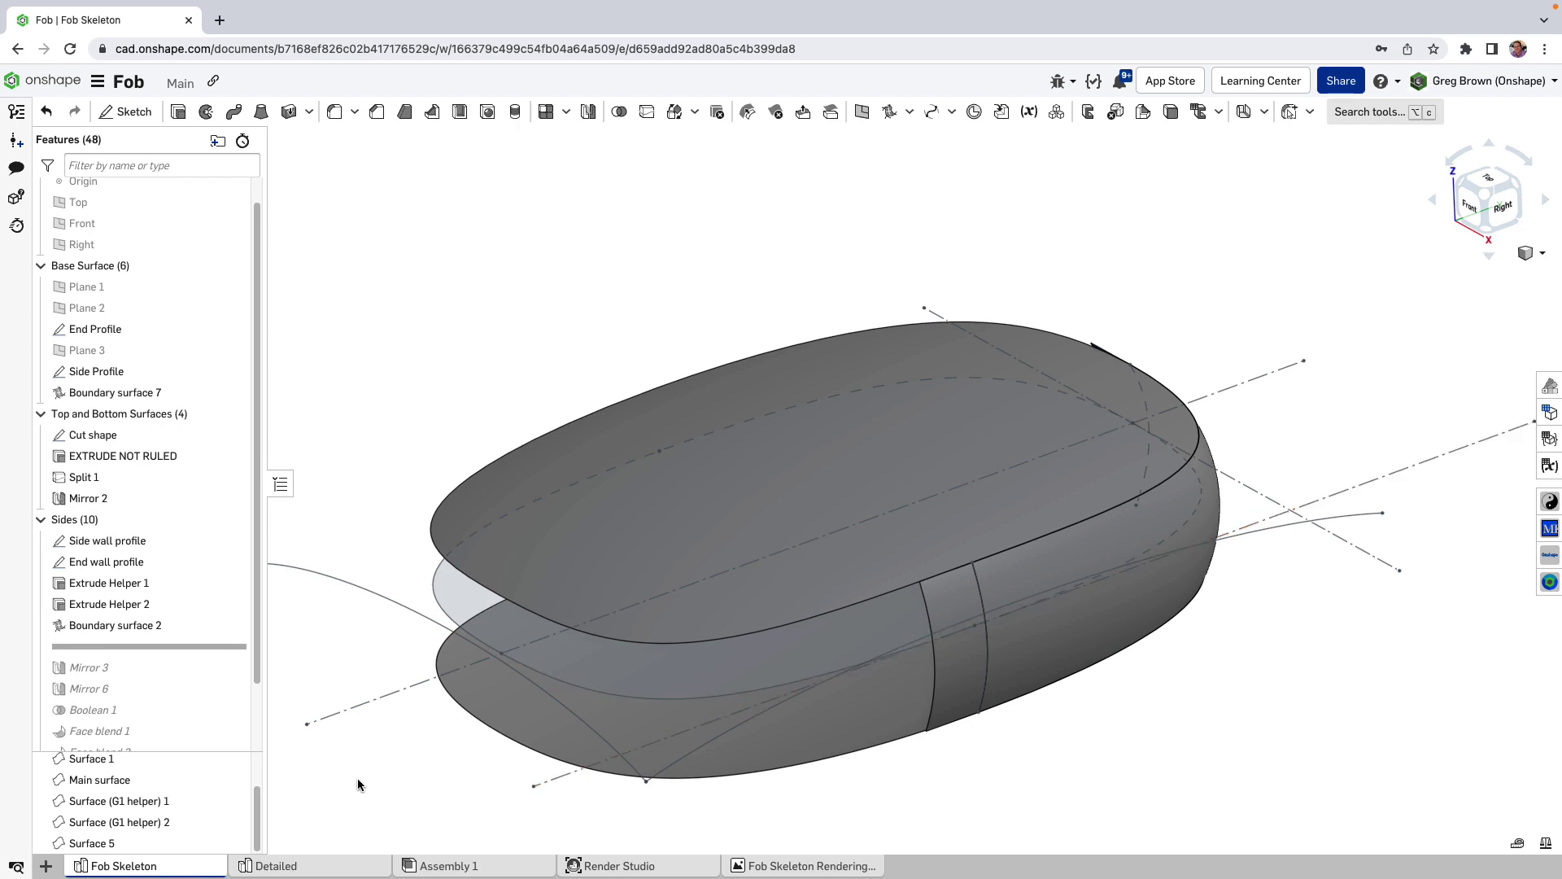
Hide both G1 helper surfaces.
{"action": "left_click", "coordinate": [234, 801]}
{"action": "left_click", "coordinate": [234, 822]}
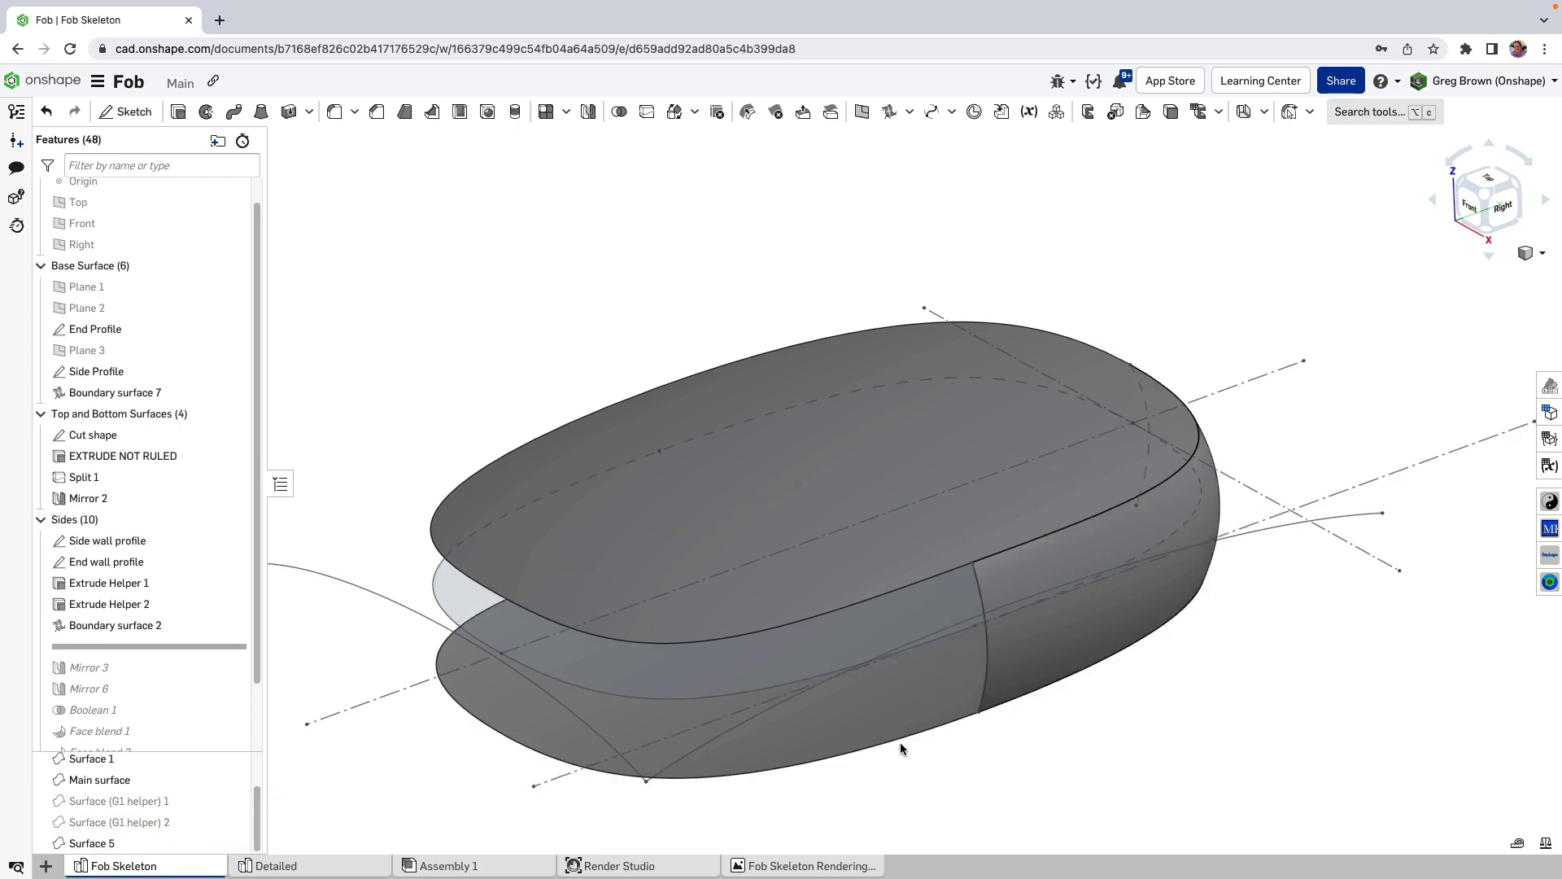
{"action": "right_click_drag", "start_coordinate": [783, 673], "coordinate": [763, 694]}
Roll the model forward to include Mirror 3, Mirror 6 and Boolean 1, closing the side walls around the fob.
{"action": "scroll", "coordinate": [185, 627], "scroll_direction": "down", "scroll_amount": 1}
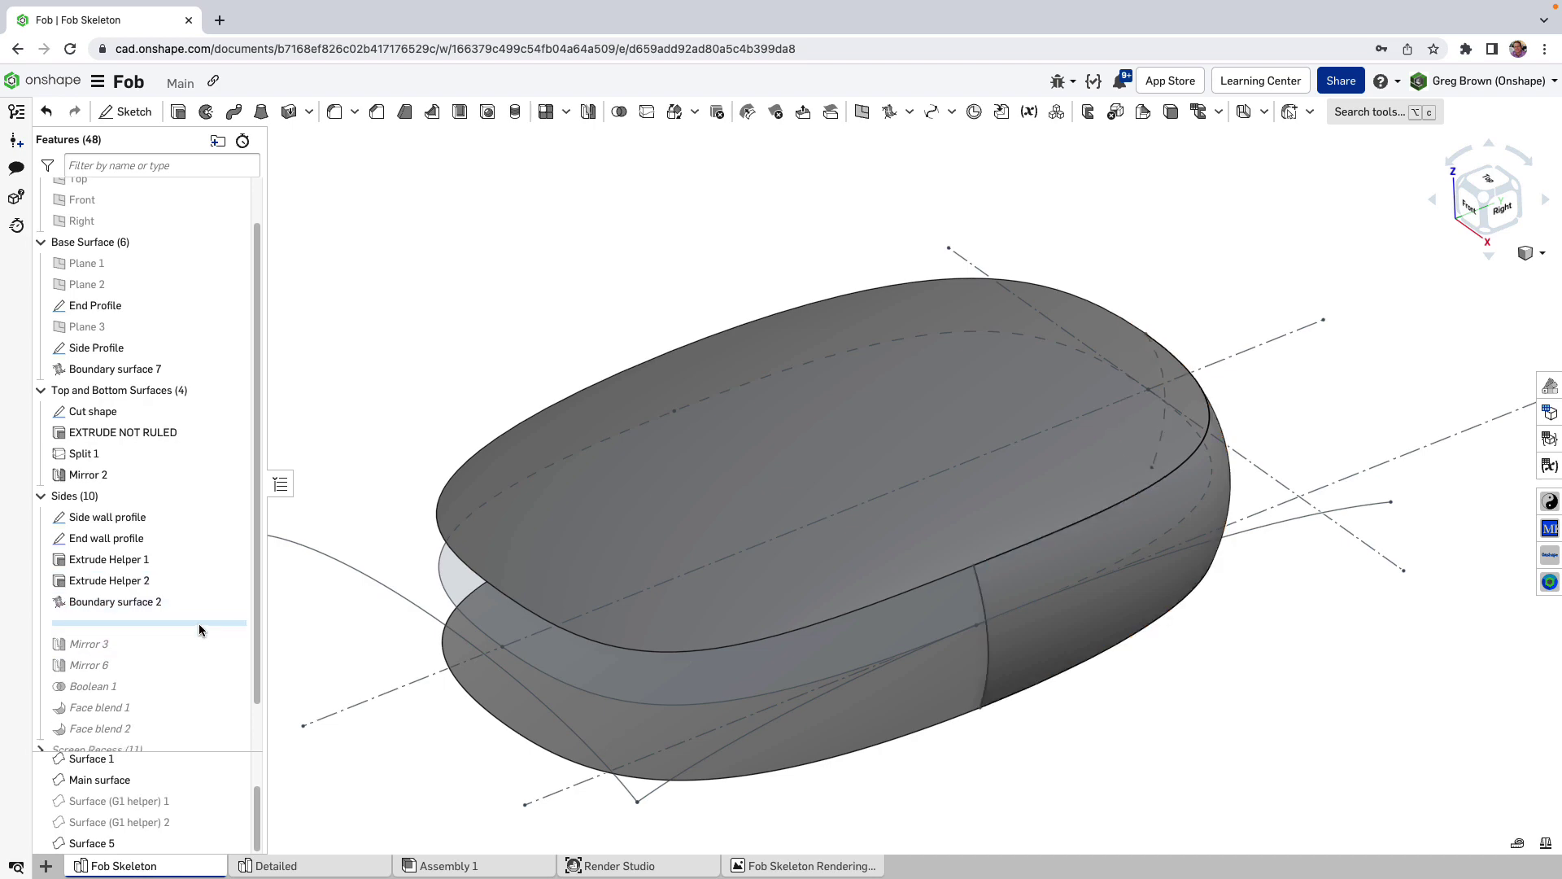
{"action": "left_click_drag", "start_coordinate": [199, 623], "coordinate": [196, 647]}
{"action": "mouse_move", "coordinate": [714, 623]}
{"action": "right_mouse_down"}
{"action": "mouse_move", "coordinate": [714, 585]}
{"action": "mouse_move", "coordinate": [710, 610]}
{"action": "right_mouse_up"}
{"action": "left_click_drag", "start_coordinate": [182, 643], "coordinate": [180, 679]}
{"action": "mouse_move", "coordinate": [525, 645]}
{"action": "right_mouse_down"}
{"action": "mouse_move", "coordinate": [575, 628]}
{"action": "mouse_move", "coordinate": [524, 663]}
{"action": "right_mouse_up"}
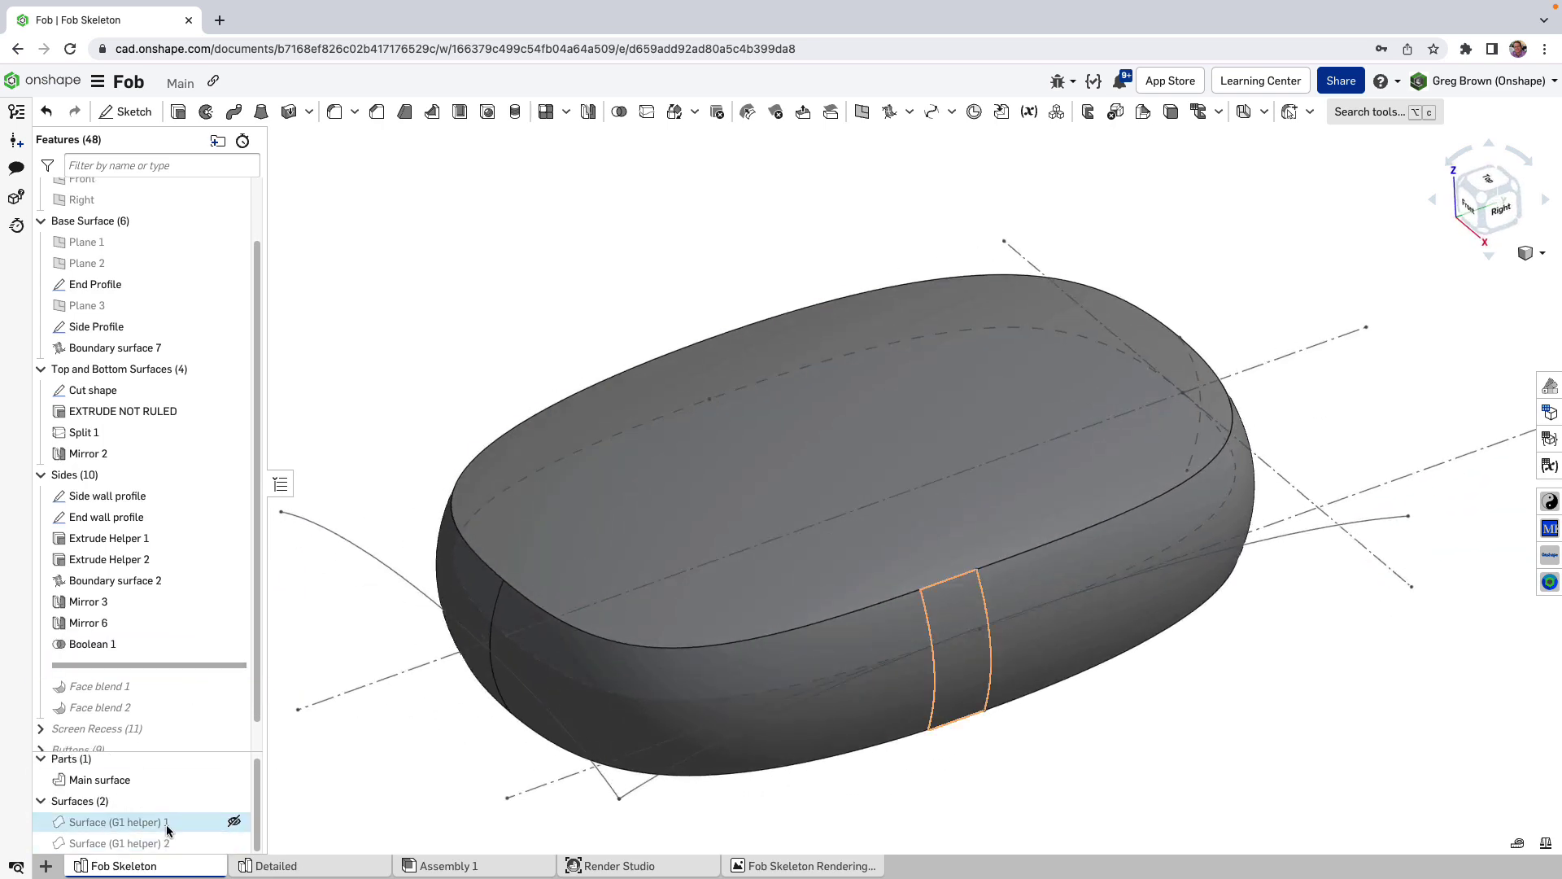
Select the Main surface part and examine the closed body.
{"action": "scroll", "coordinate": [212, 806], "scroll_direction": "up", "scroll_amount": 1}
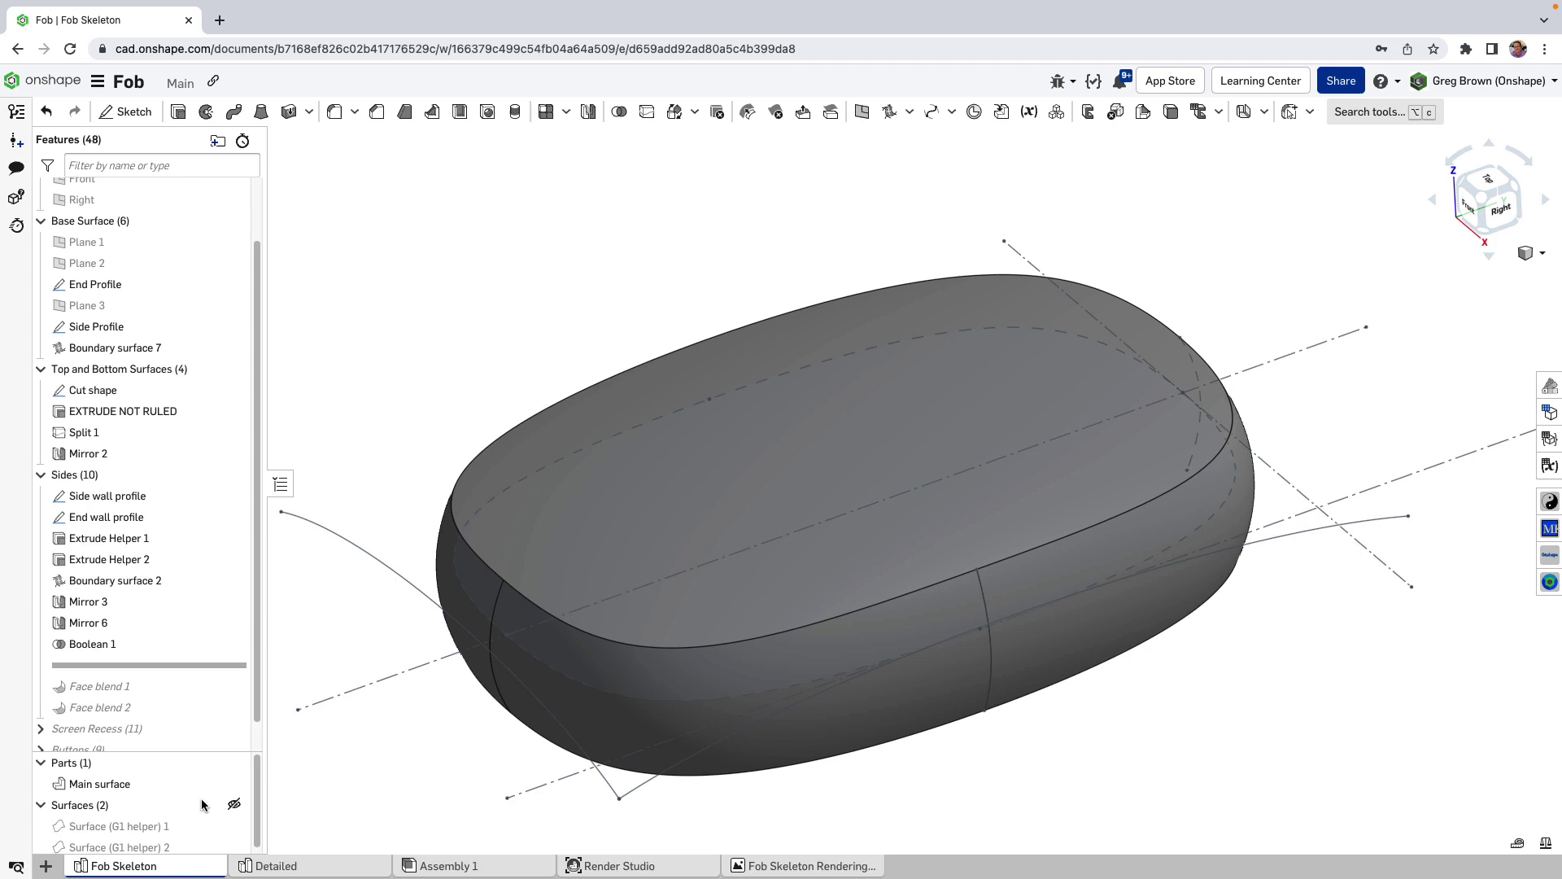
{"action": "left_click", "coordinate": [140, 784]}
{"action": "right_click_drag", "start_coordinate": [601, 697], "coordinate": [660, 645]}
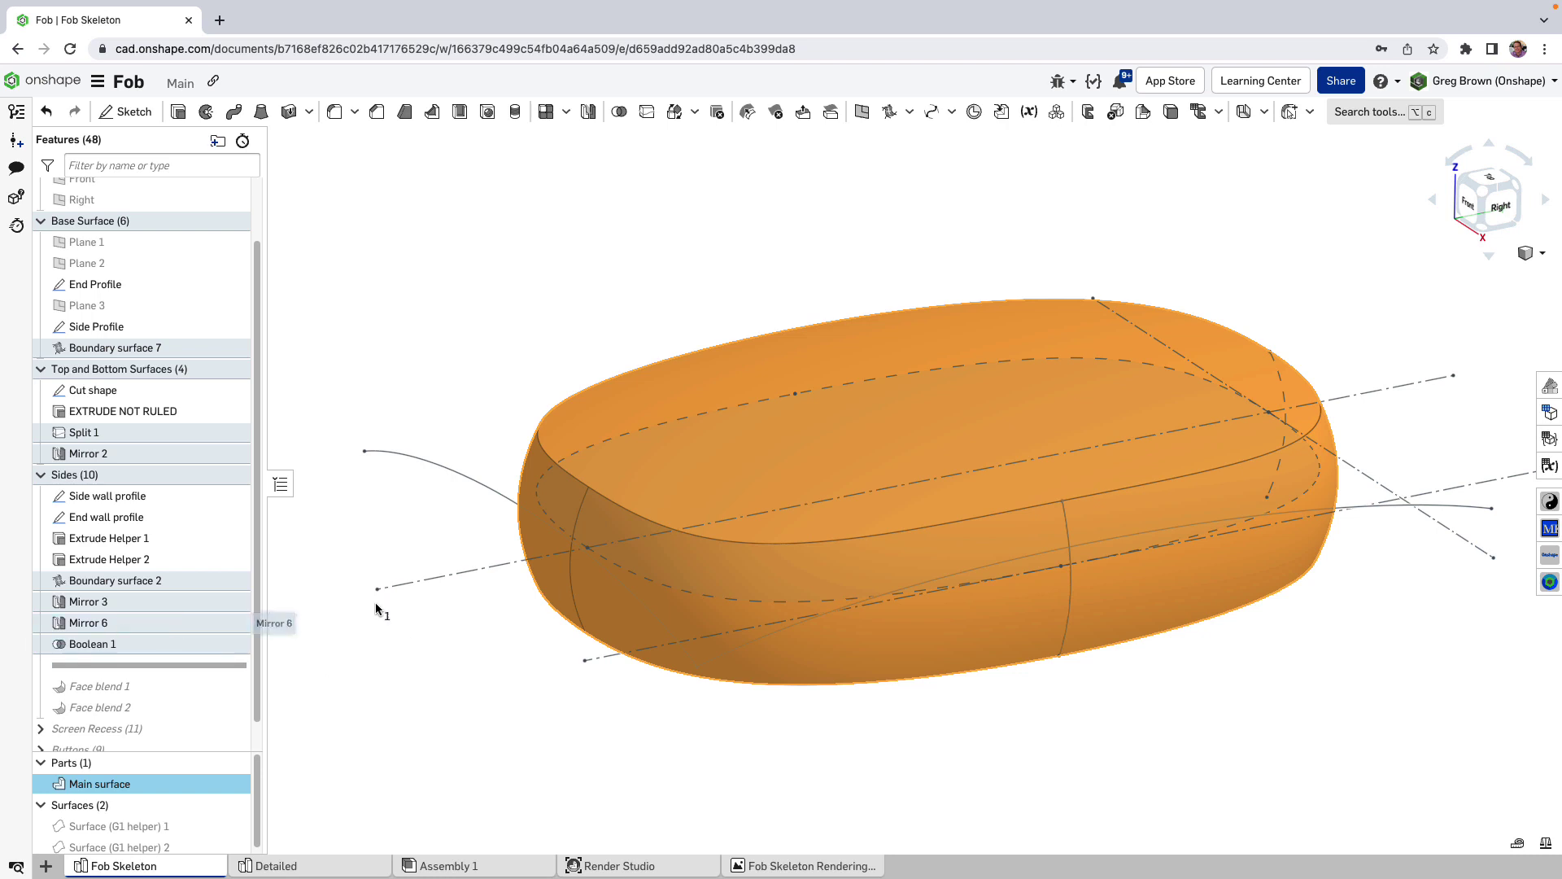
Open Mirror 6 to examine its mirrored surface, mirror plane and merge scope, and cancel out of it.
{"action": "left_click", "coordinate": [192, 622]}
{"action": "right_click", "coordinate": [214, 625]}
{"action": "left_click", "coordinate": [262, 653]}
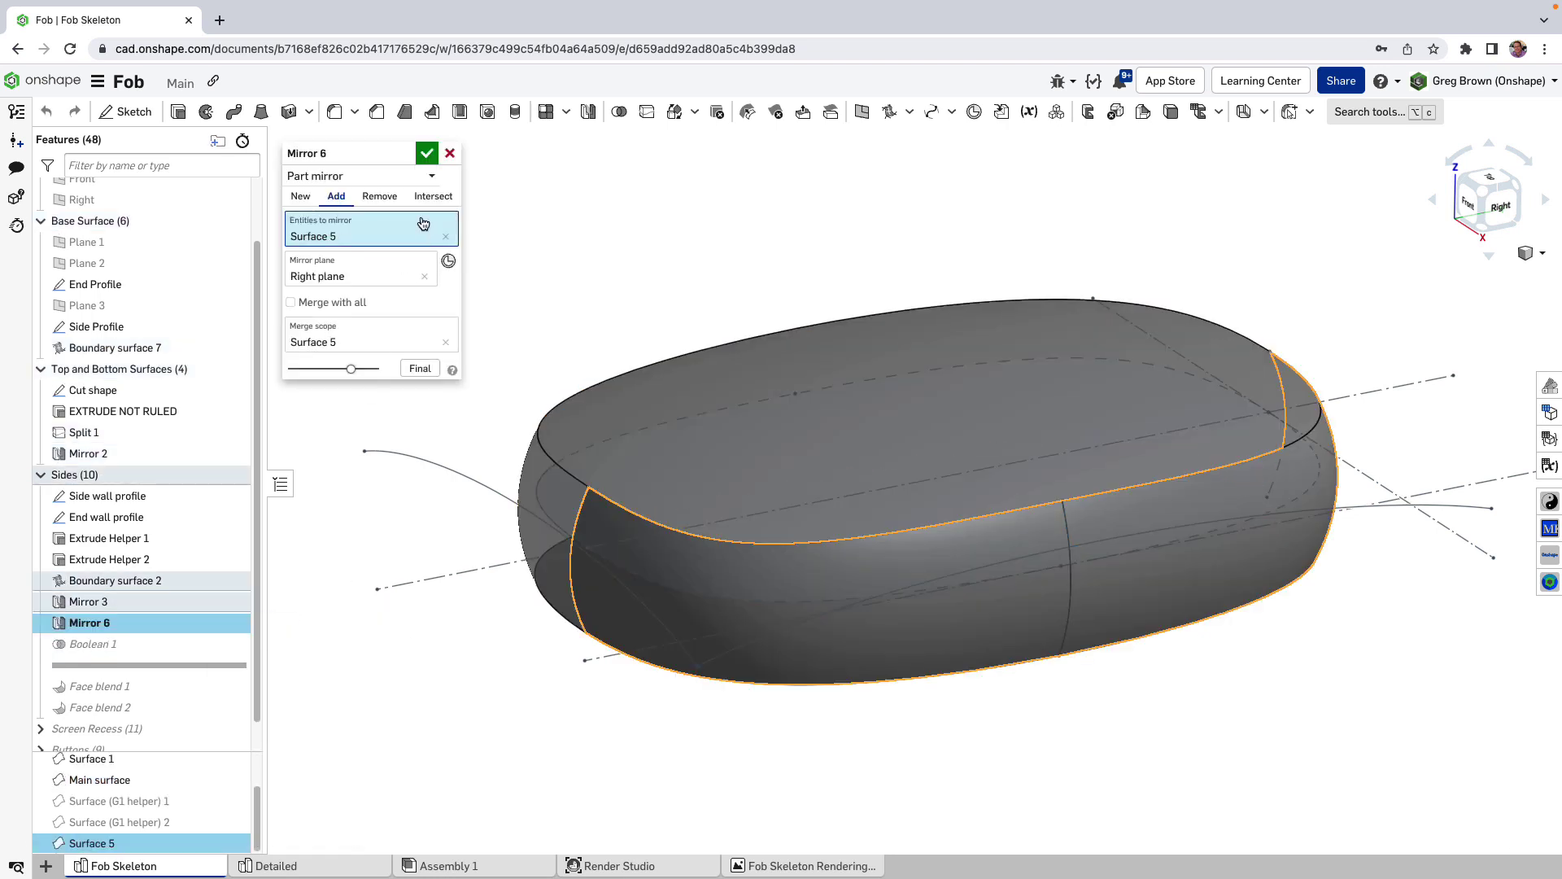
{"action": "left_click", "coordinate": [447, 155]}
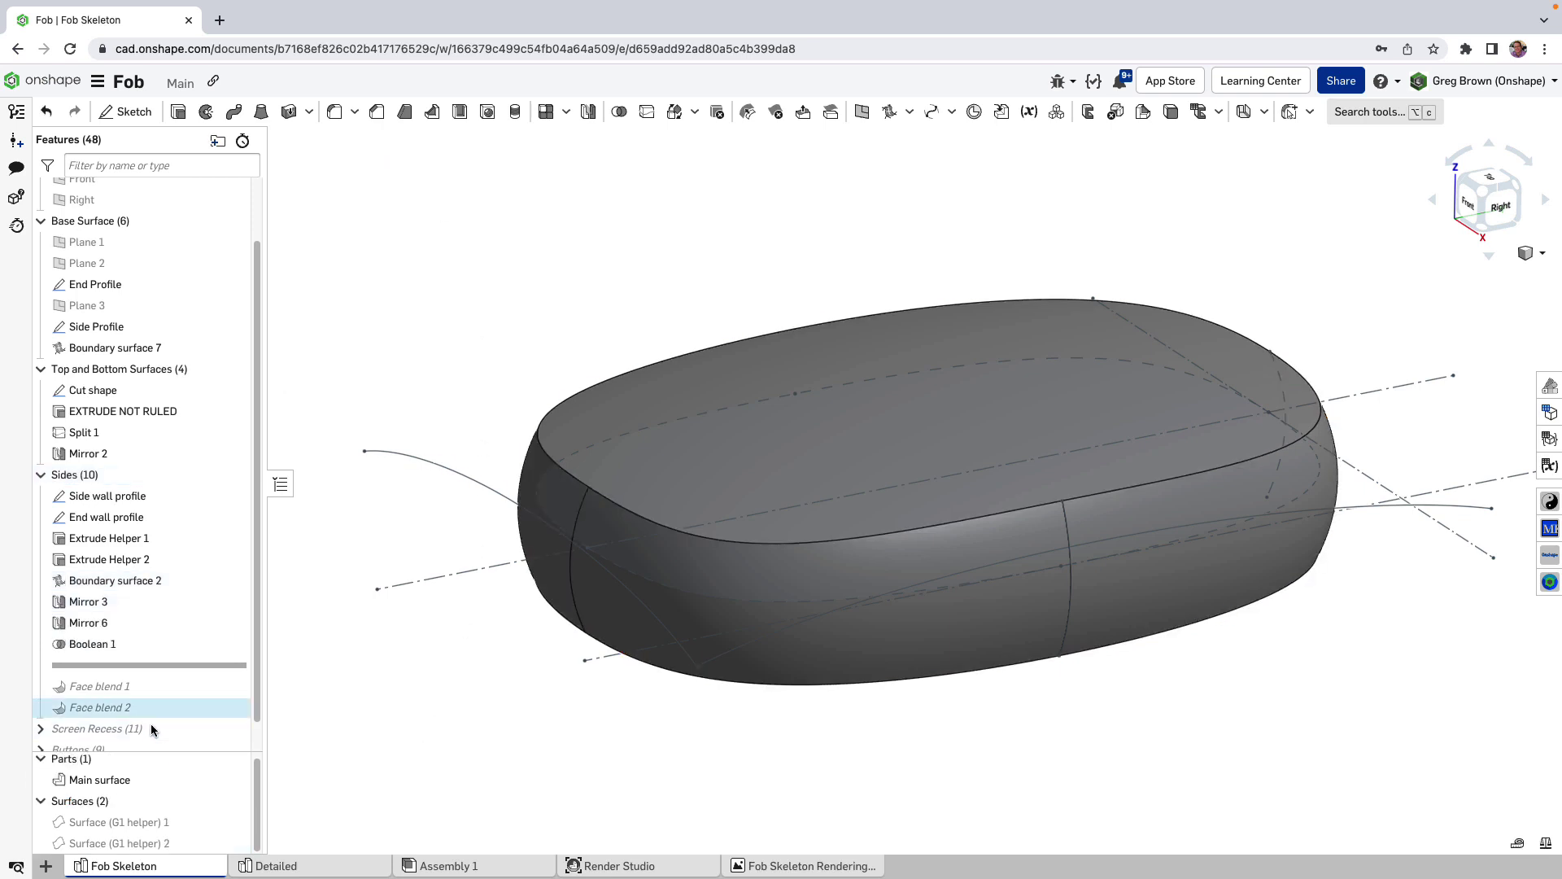
Roll the model forward to include Face blend 1, and examine the blend along the fob's lower edge from the front.
{"action": "right_click_drag", "start_coordinate": [347, 681], "coordinate": [840, 619]}
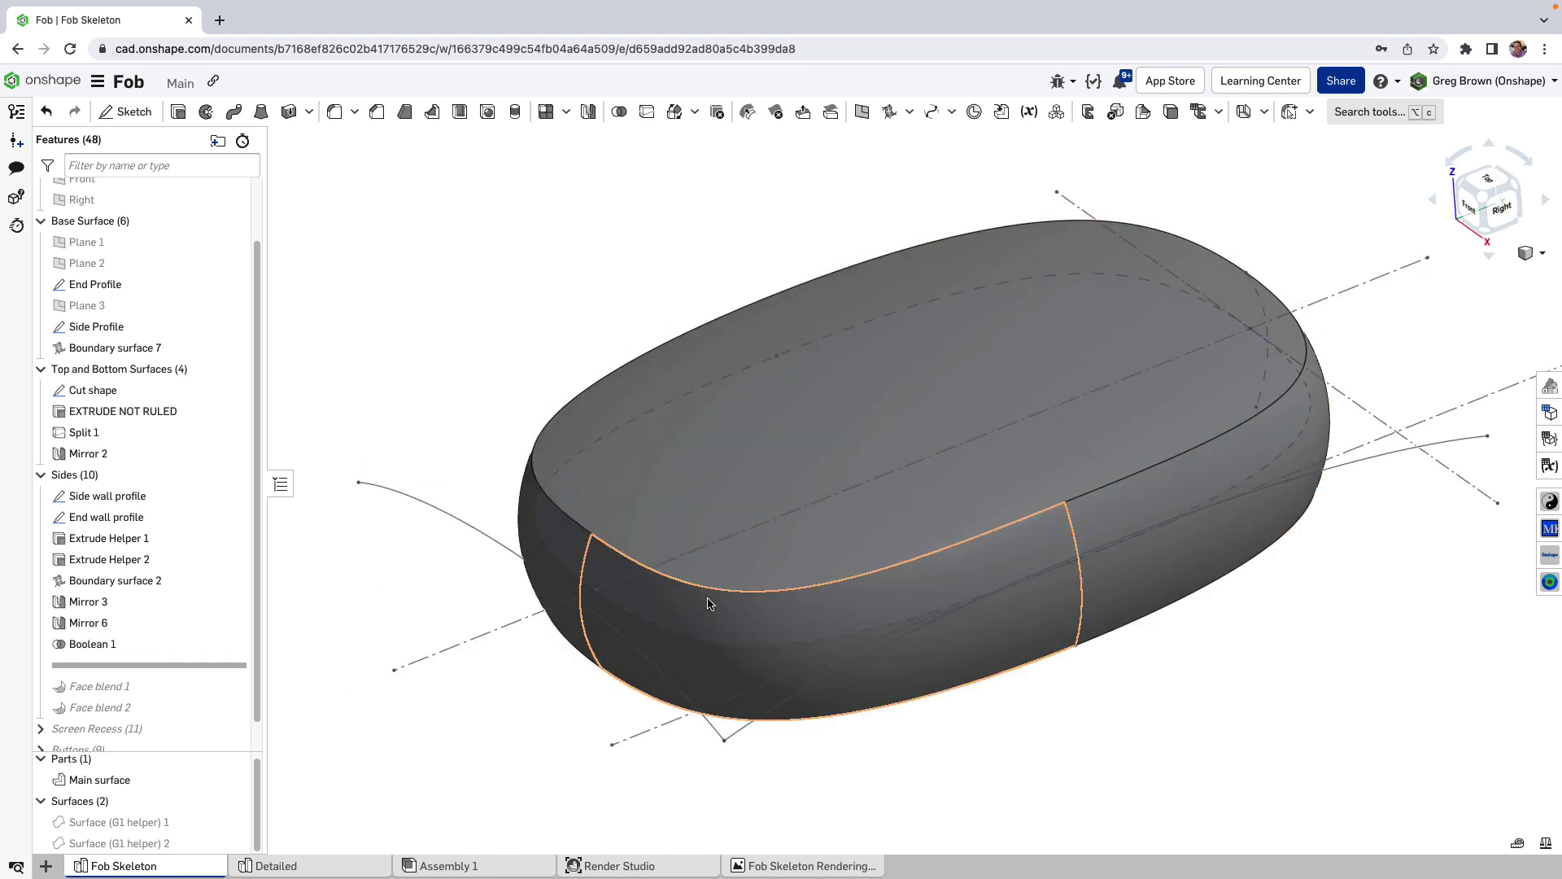
{"action": "key", "text": "shift+1"}
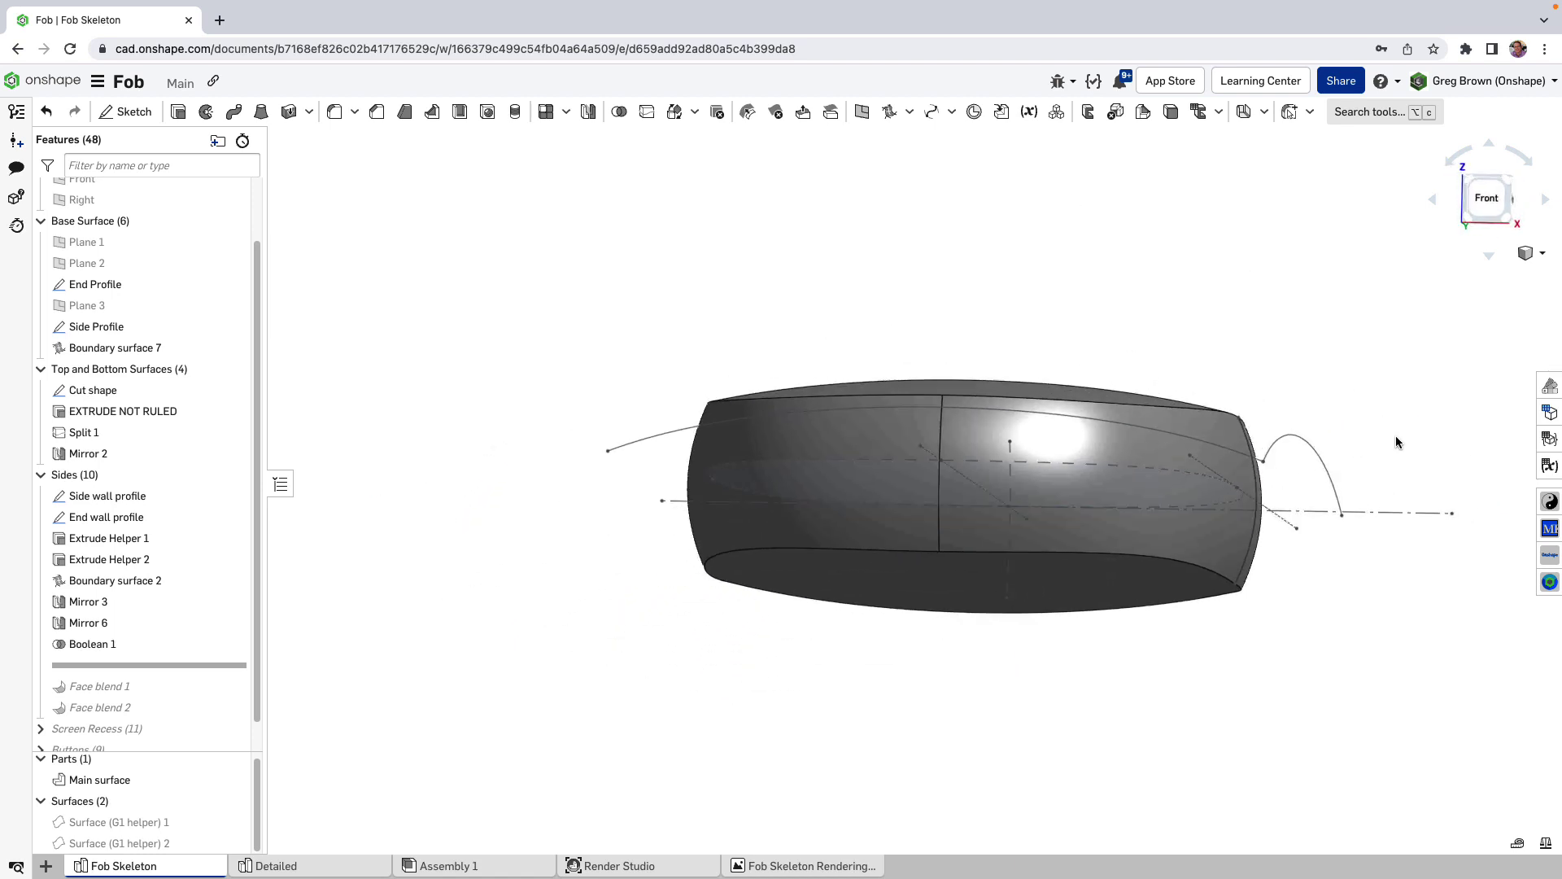
{"action": "right_click_drag", "start_coordinate": [1411, 446], "coordinate": [1137, 553]}
{"action": "middle_click_drag", "start_coordinate": [1136, 553], "coordinate": [921, 595]}
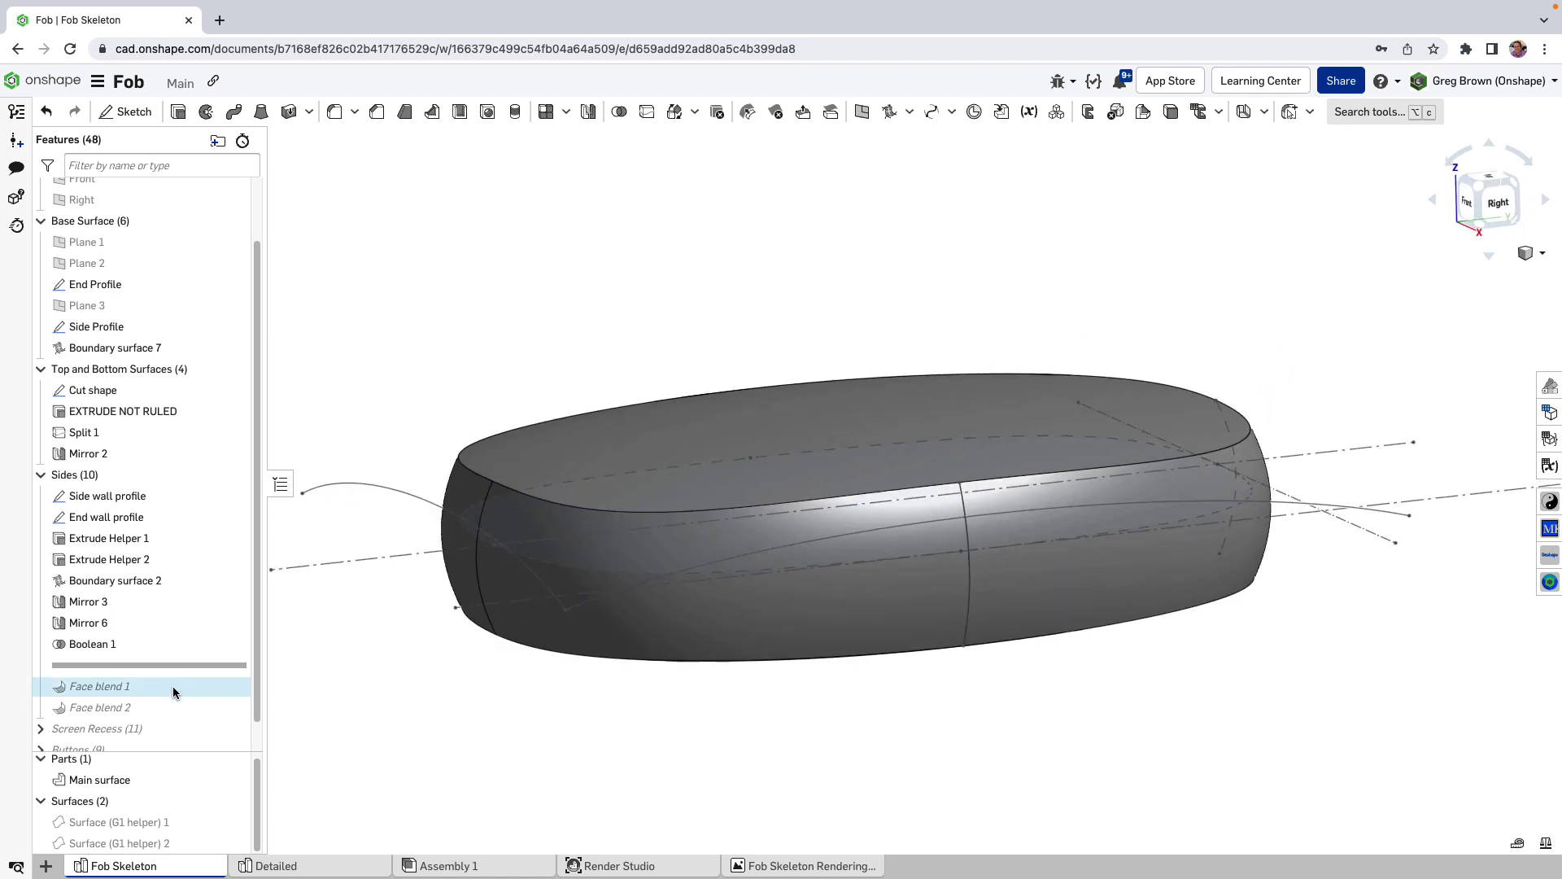
{"action": "mouse_move", "coordinate": [161, 664]}
{"action": "left_mouse_down"}
{"action": "mouse_move", "coordinate": [158, 691]}
{"action": "mouse_move", "coordinate": [163, 666]}
{"action": "left_mouse_up"}
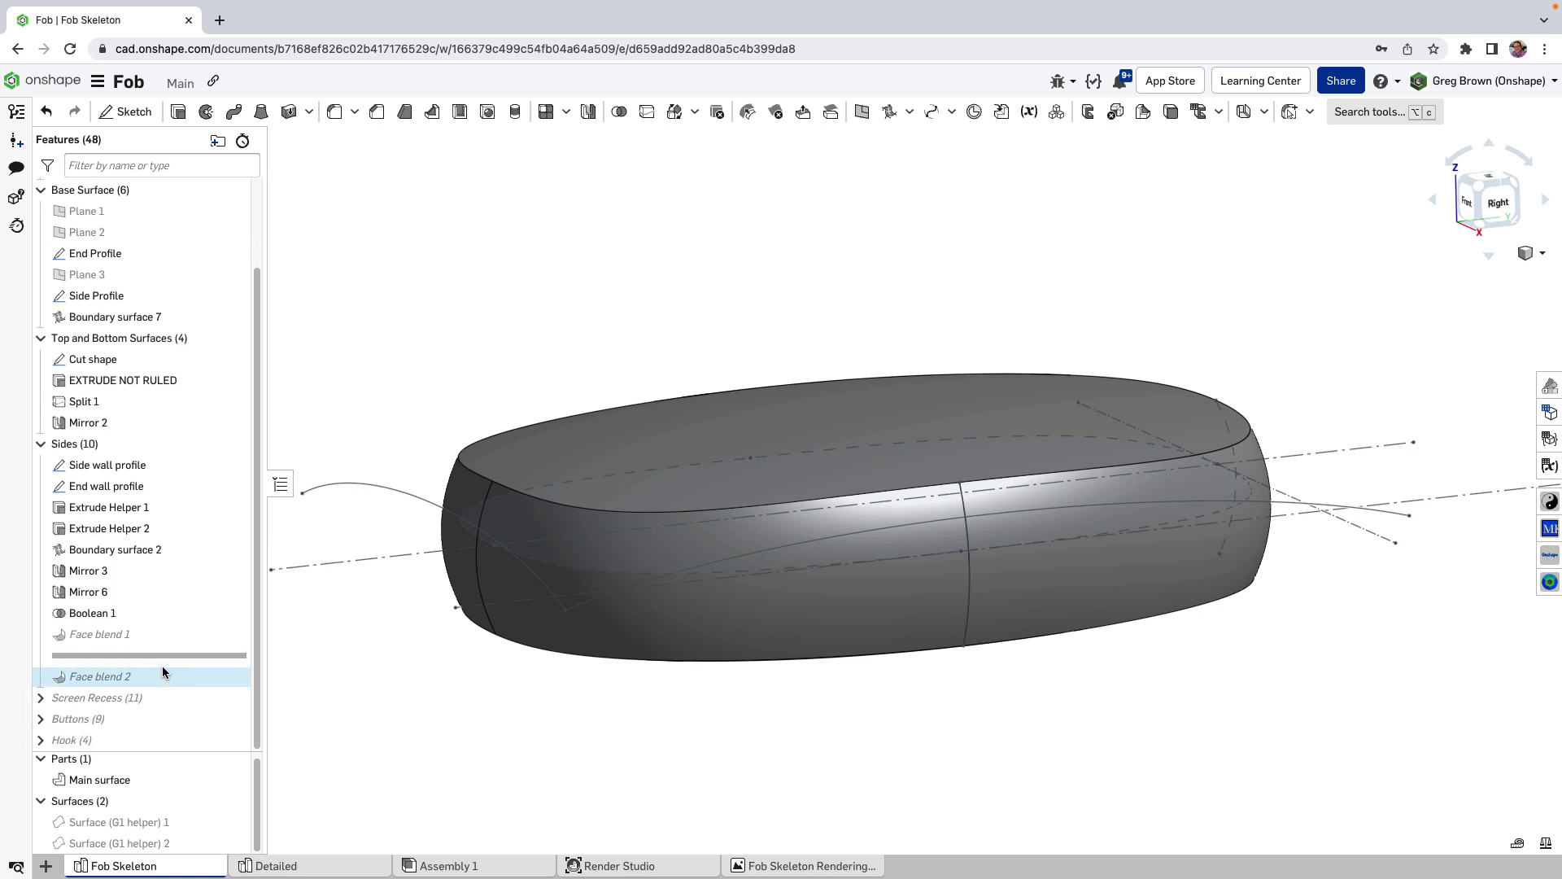
{"action": "right_click_drag", "start_coordinate": [756, 710], "coordinate": [889, 650]}
{"action": "middle_click_drag", "start_coordinate": [745, 718], "coordinate": [1060, 638]}
{"action": "scroll", "coordinate": [599, 576], "scroll_direction": "up", "scroll_amount": 3}
{"action": "scroll", "coordinate": [659, 572], "scroll_direction": "up", "scroll_amount": 4}
Open Face blend 1, preview the body before the blend, and examine the Side 1 bottom face and Side 2 wall face.
{"action": "right_click", "coordinate": [689, 560]}
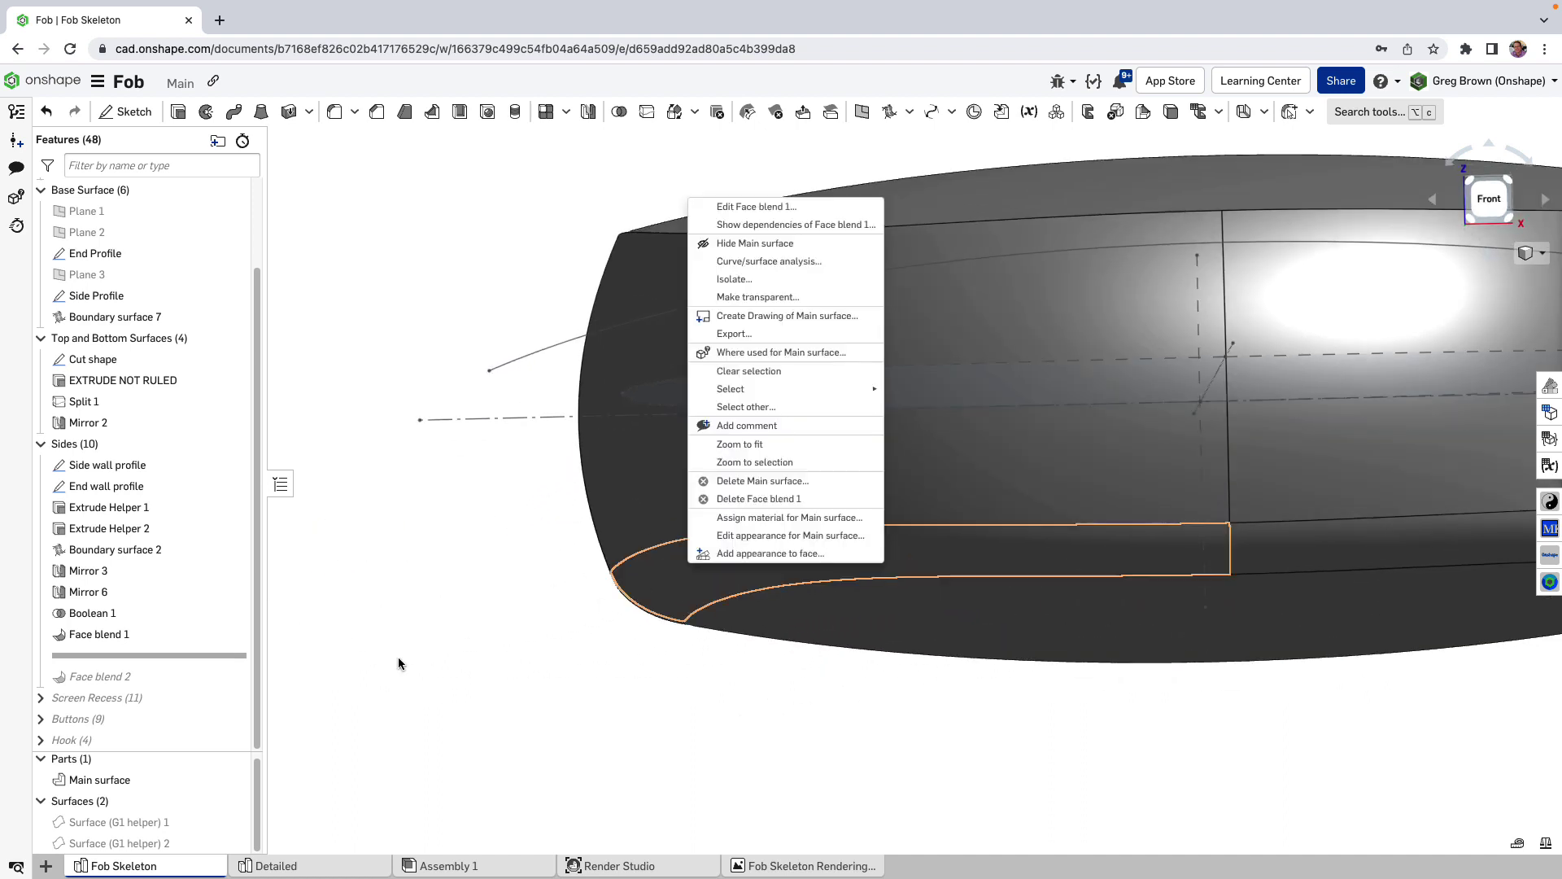
{"action": "left_click", "coordinate": [753, 208]}
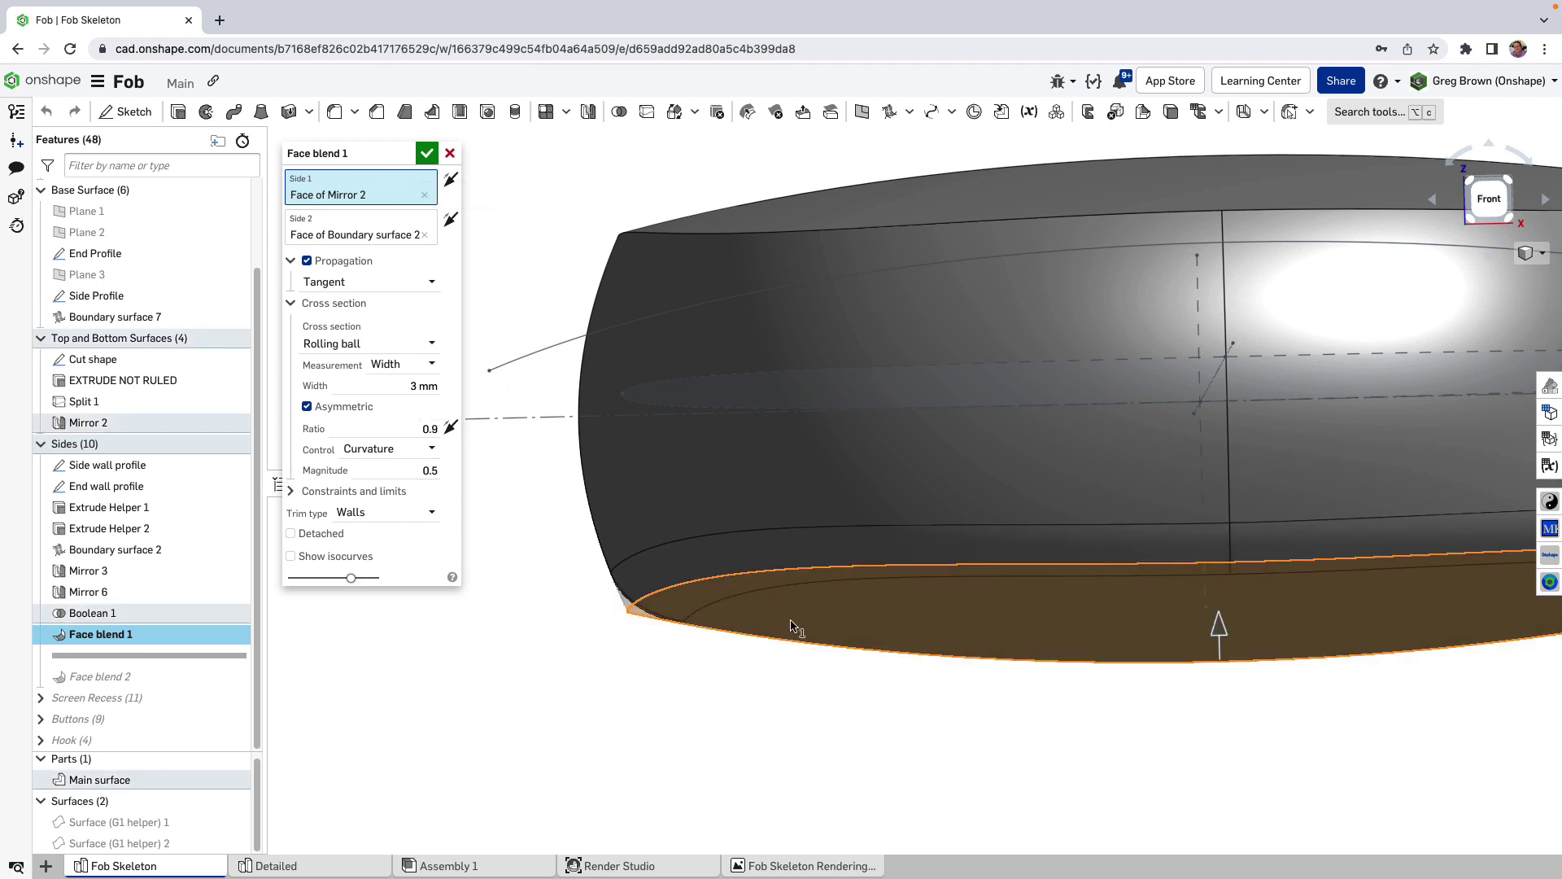
{"action": "left_click_drag", "start_coordinate": [353, 581], "coordinate": [284, 580]}
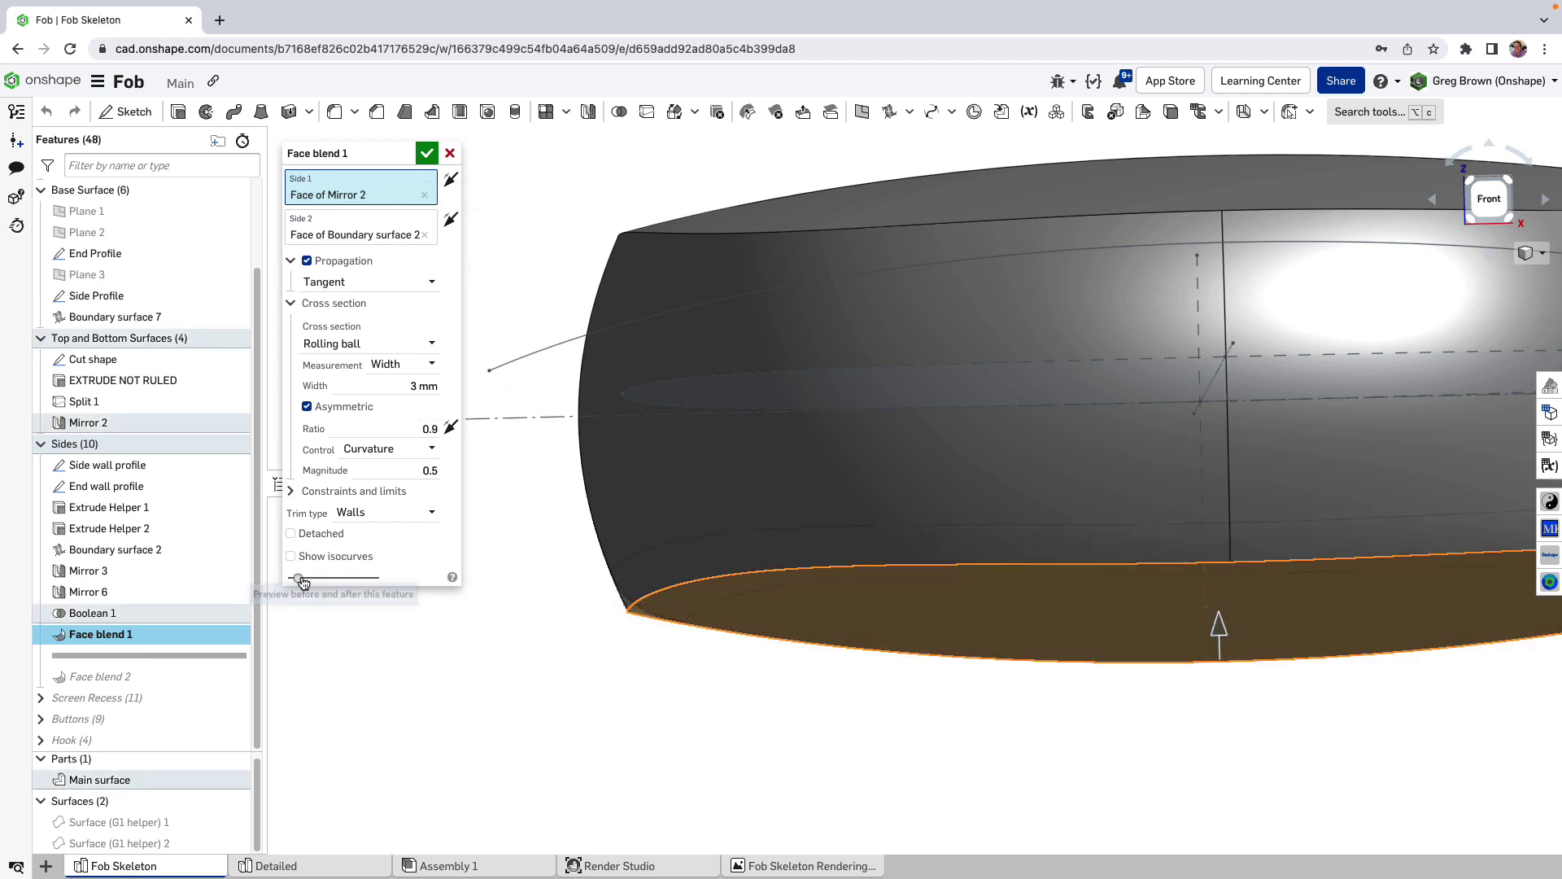
{"action": "left_click", "coordinate": [365, 232]}
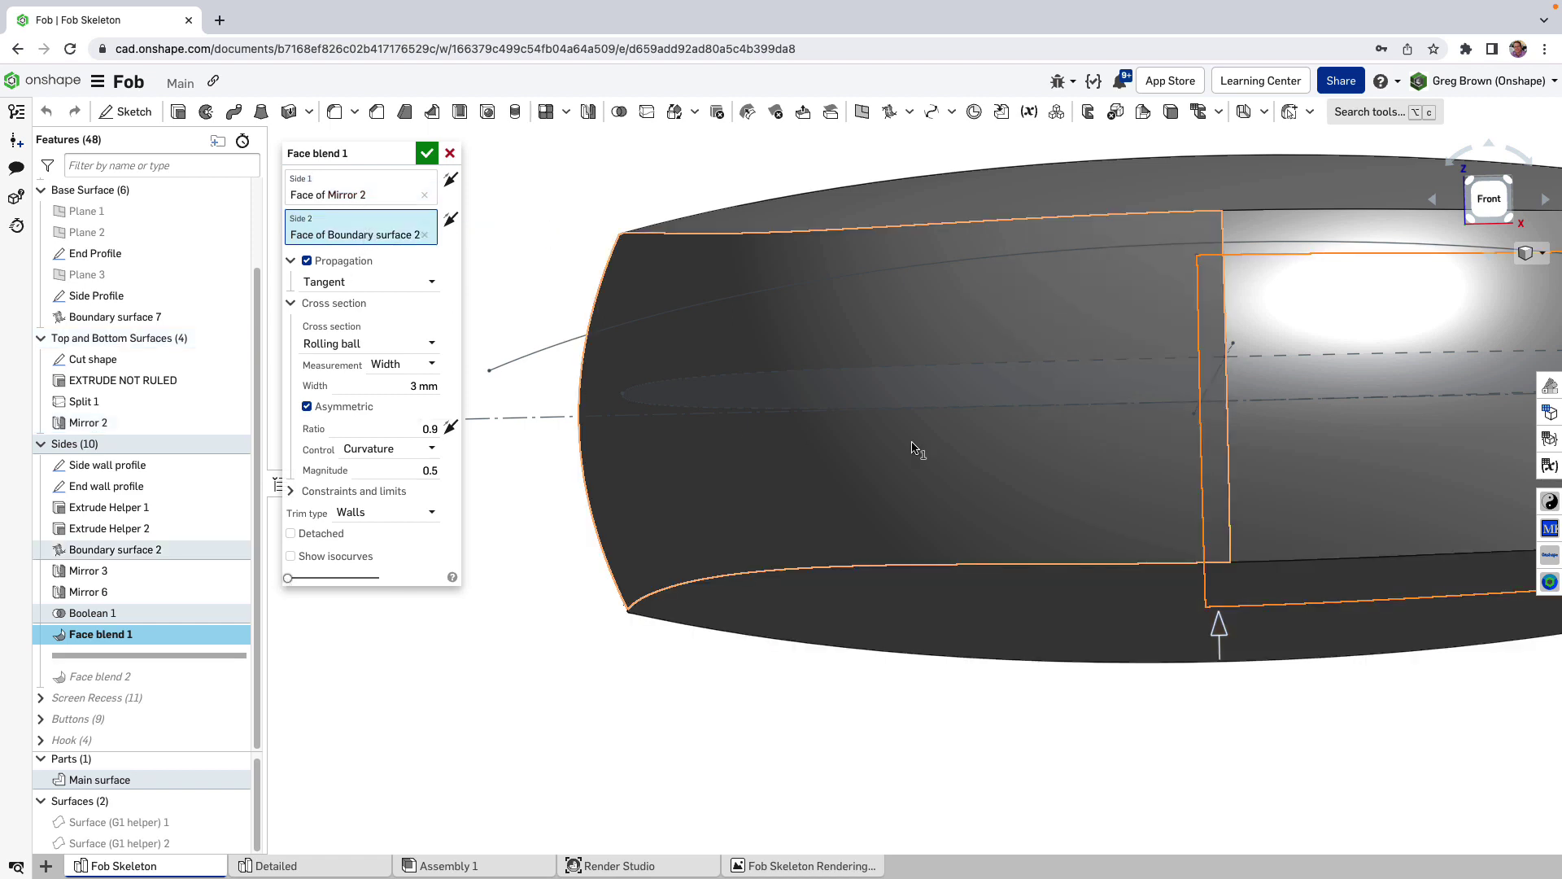
{"action": "scroll", "coordinate": [727, 595], "scroll_direction": "down", "scroll_amount": 4}
{"action": "right_click_drag", "start_coordinate": [953, 587], "coordinate": [1009, 483]}
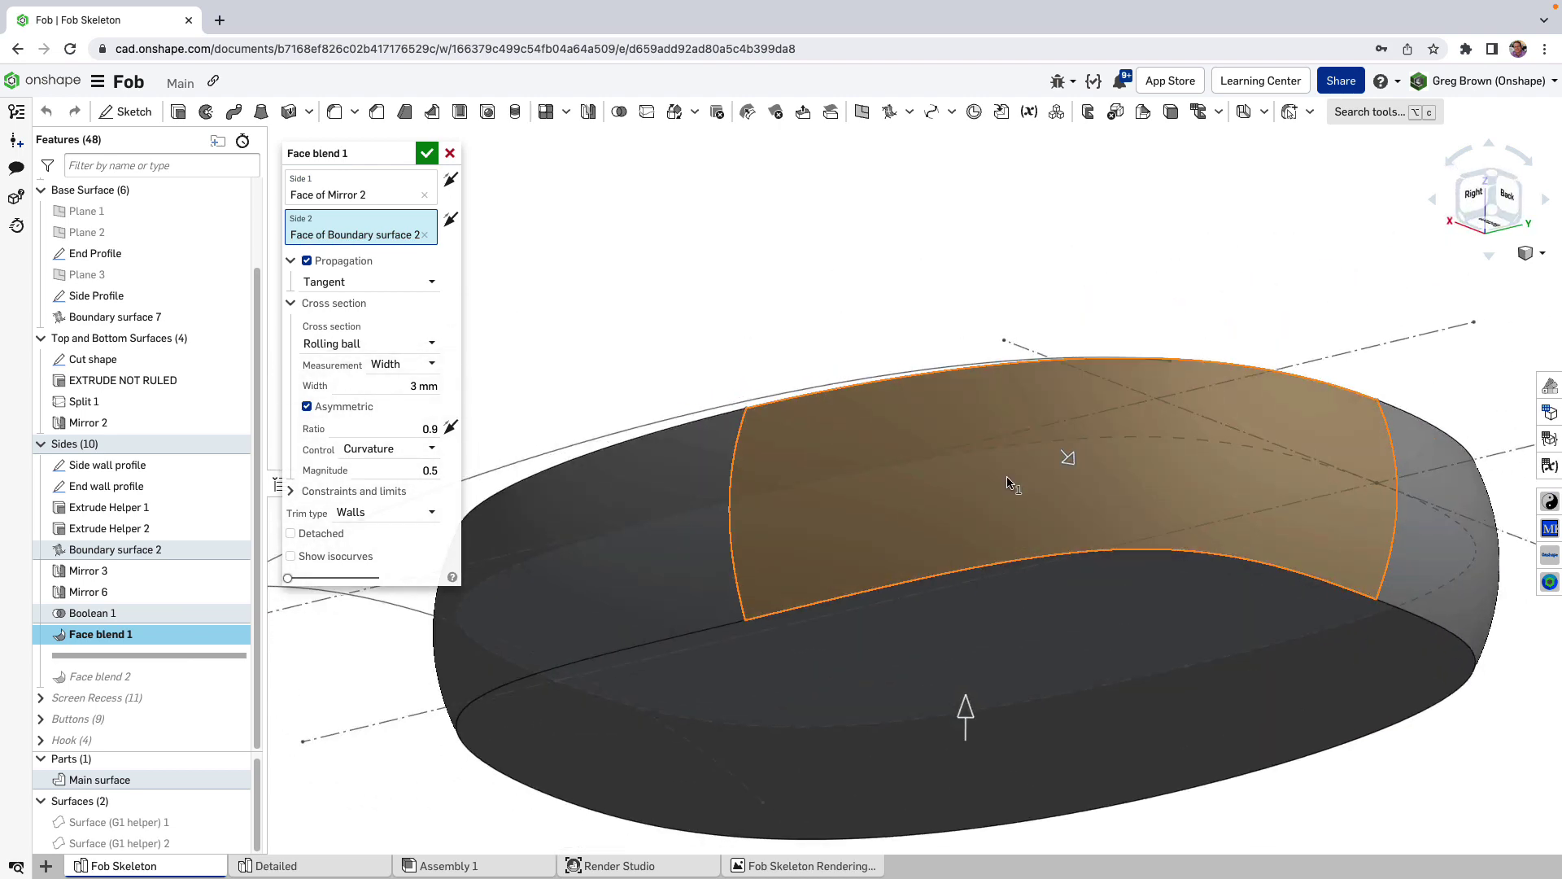
{"action": "left_click", "coordinate": [364, 196]}
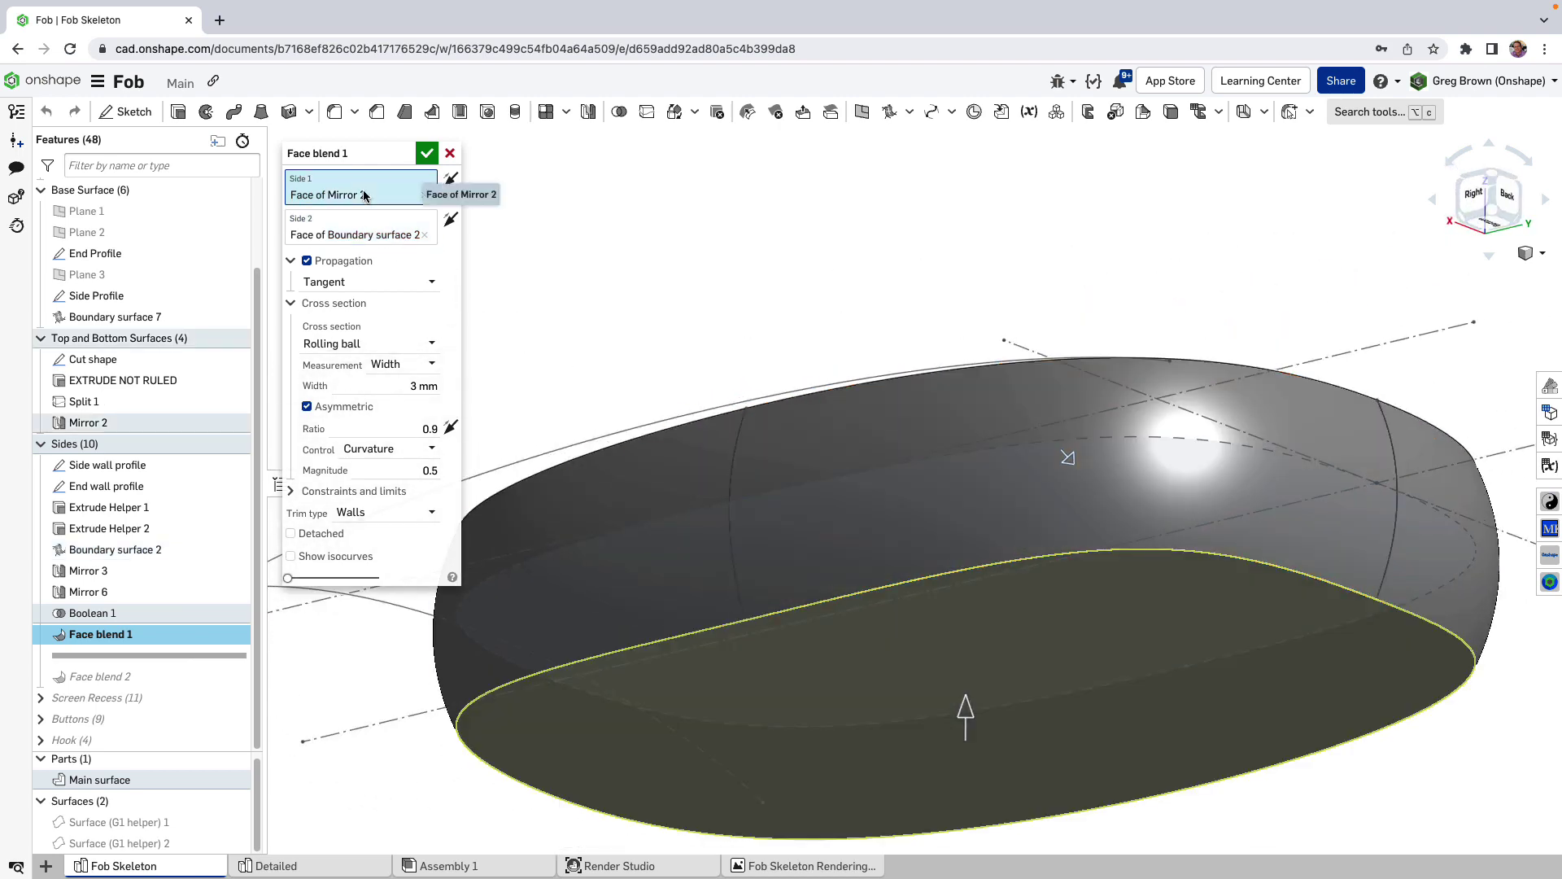
{"action": "left_click", "coordinate": [352, 236]}
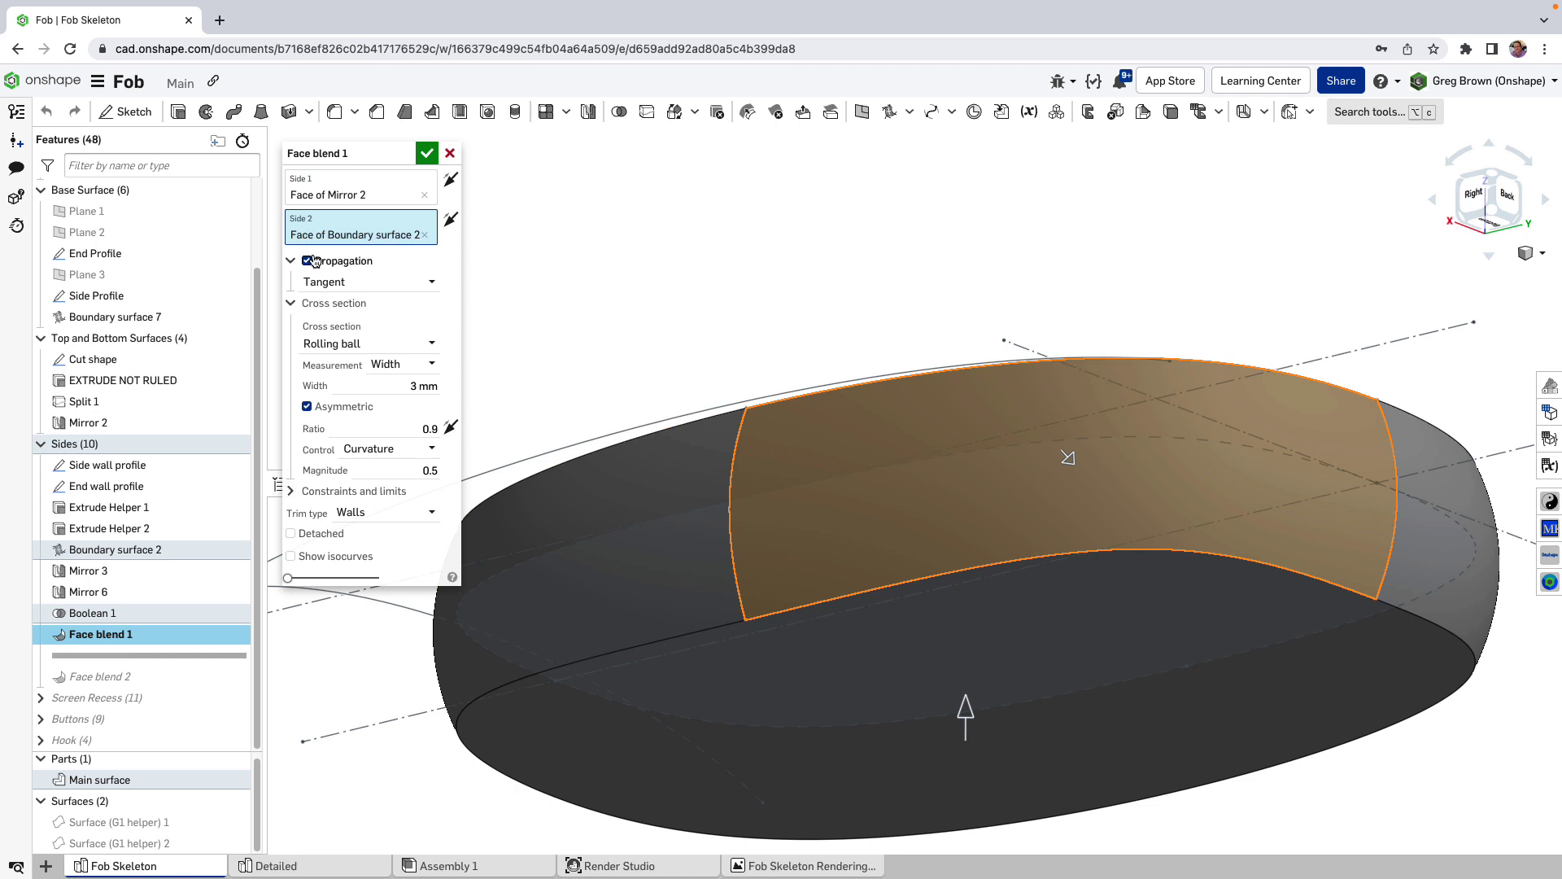
Try Custom propagation for the face blend, and set the propagation back to Tangent.
{"action": "left_click", "coordinate": [365, 281]}
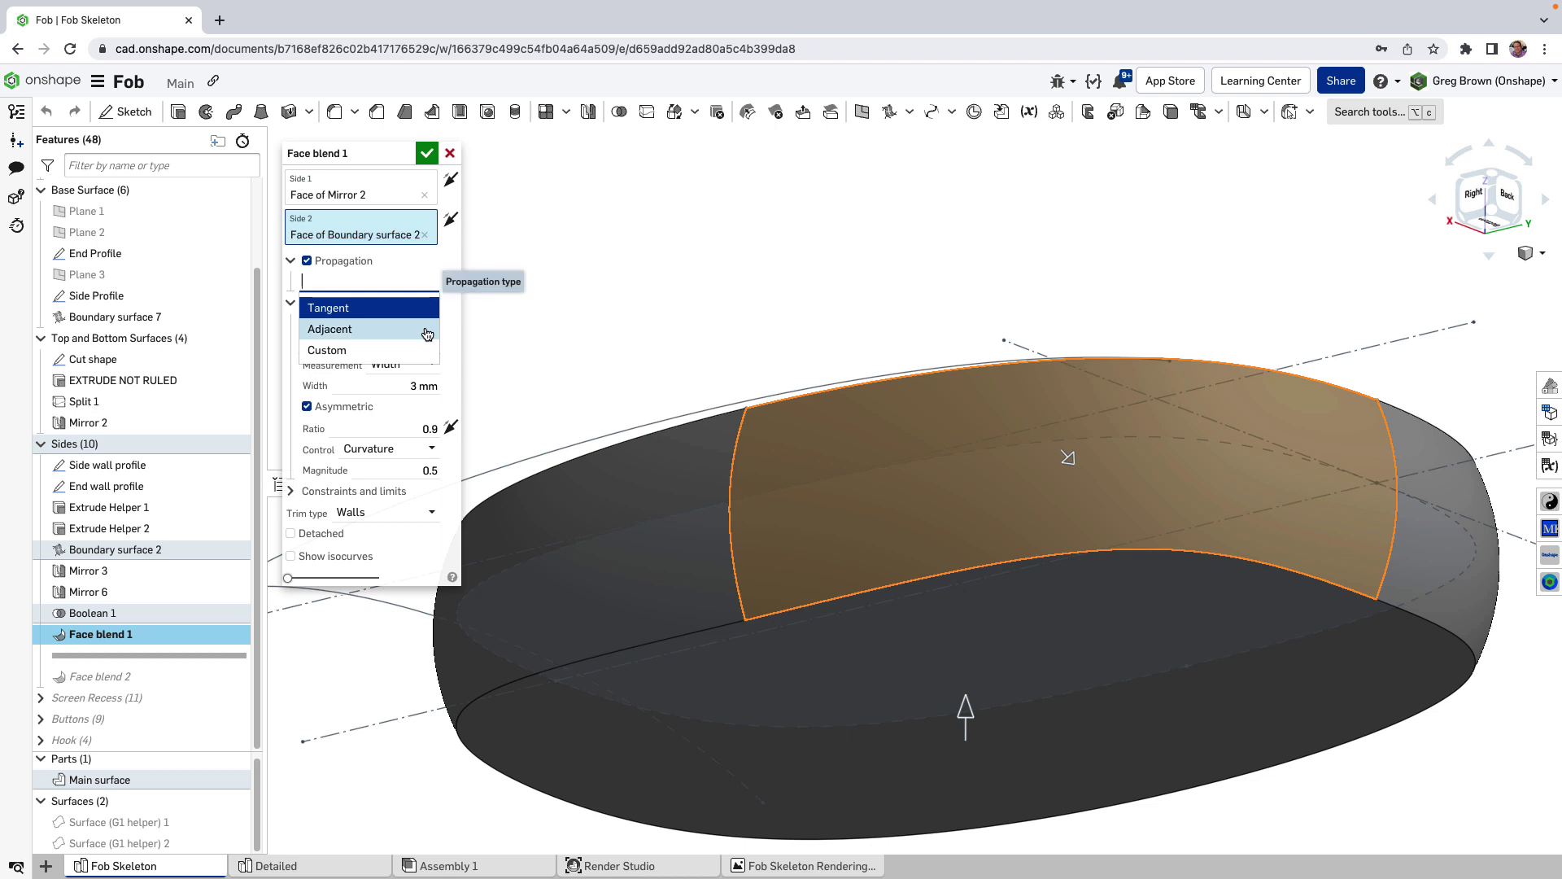
{"action": "left_click", "coordinate": [395, 351]}
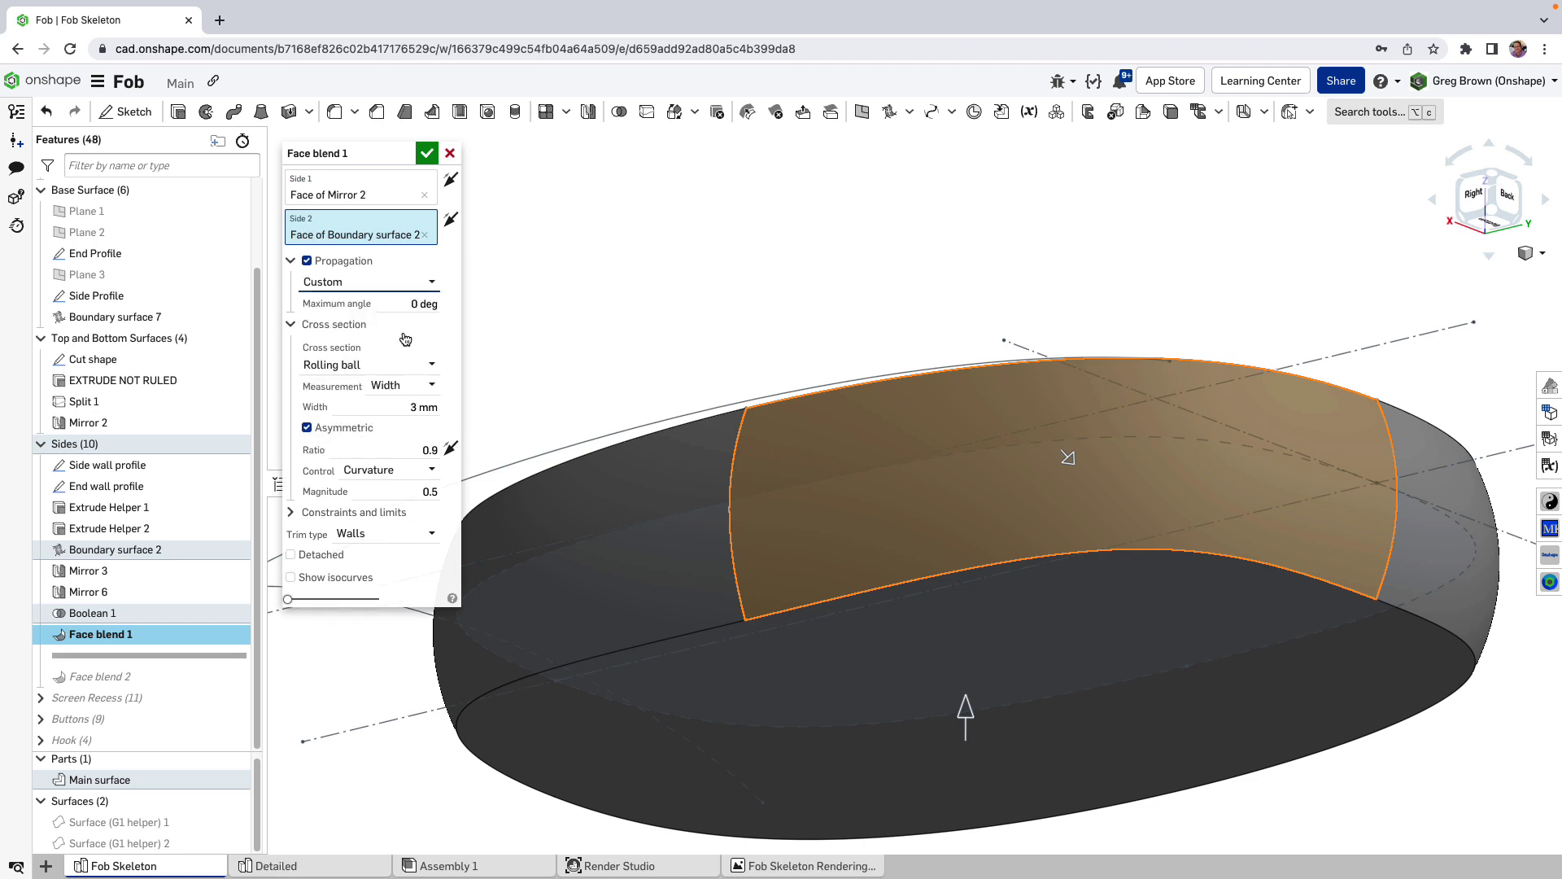
{"action": "left_click", "coordinate": [381, 289]}
{"action": "left_click", "coordinate": [373, 313]}
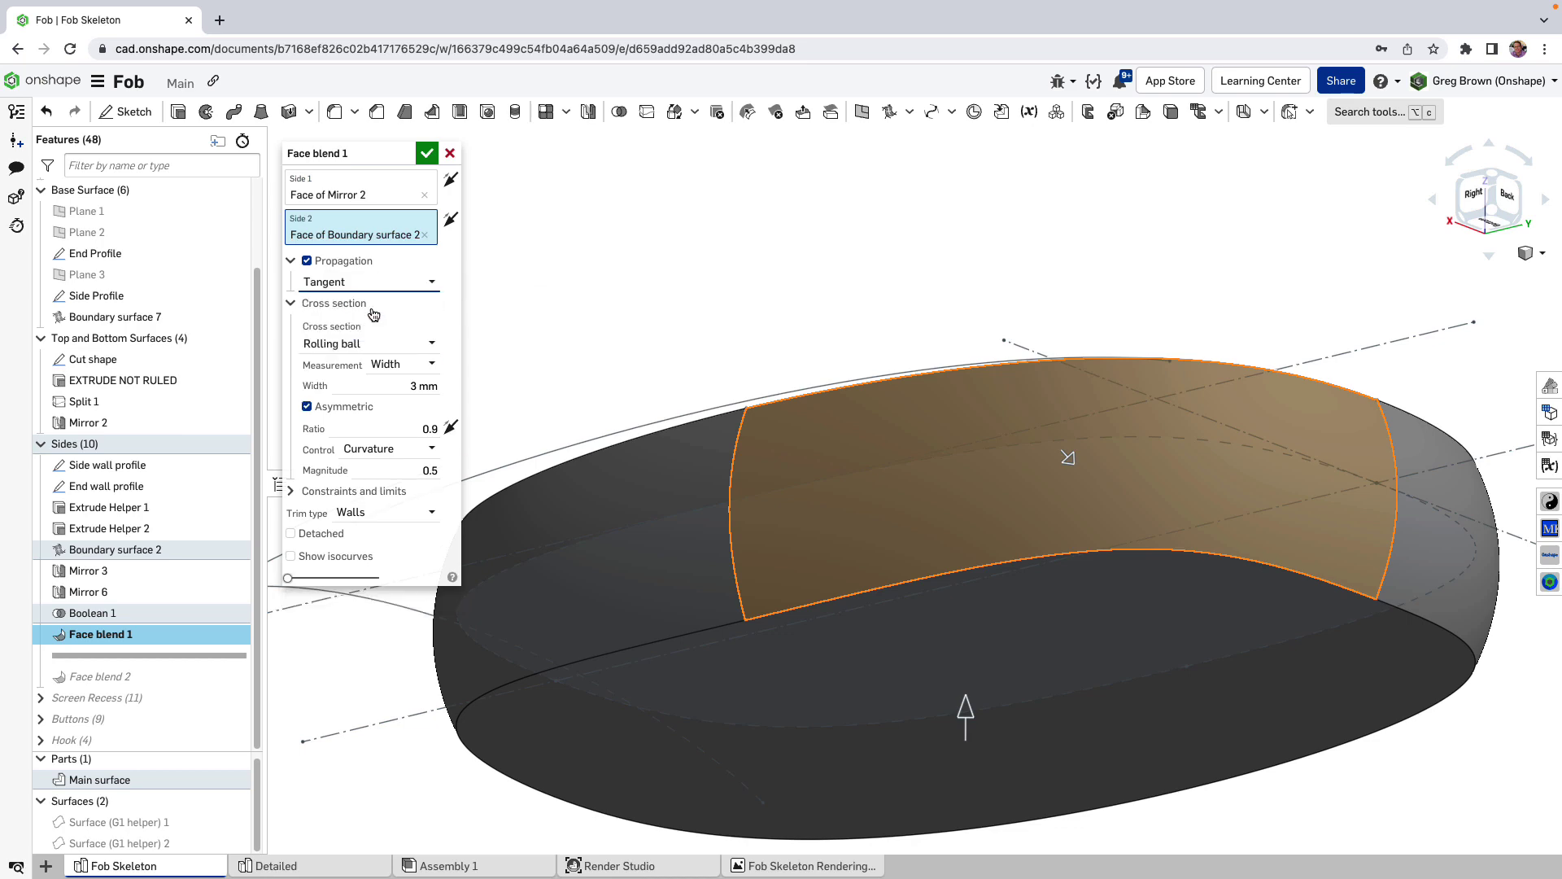
Examine the face blend's cross section options, keeping Rolling ball.
{"action": "right_click_drag", "start_coordinate": [864, 294], "coordinate": [678, 312]}
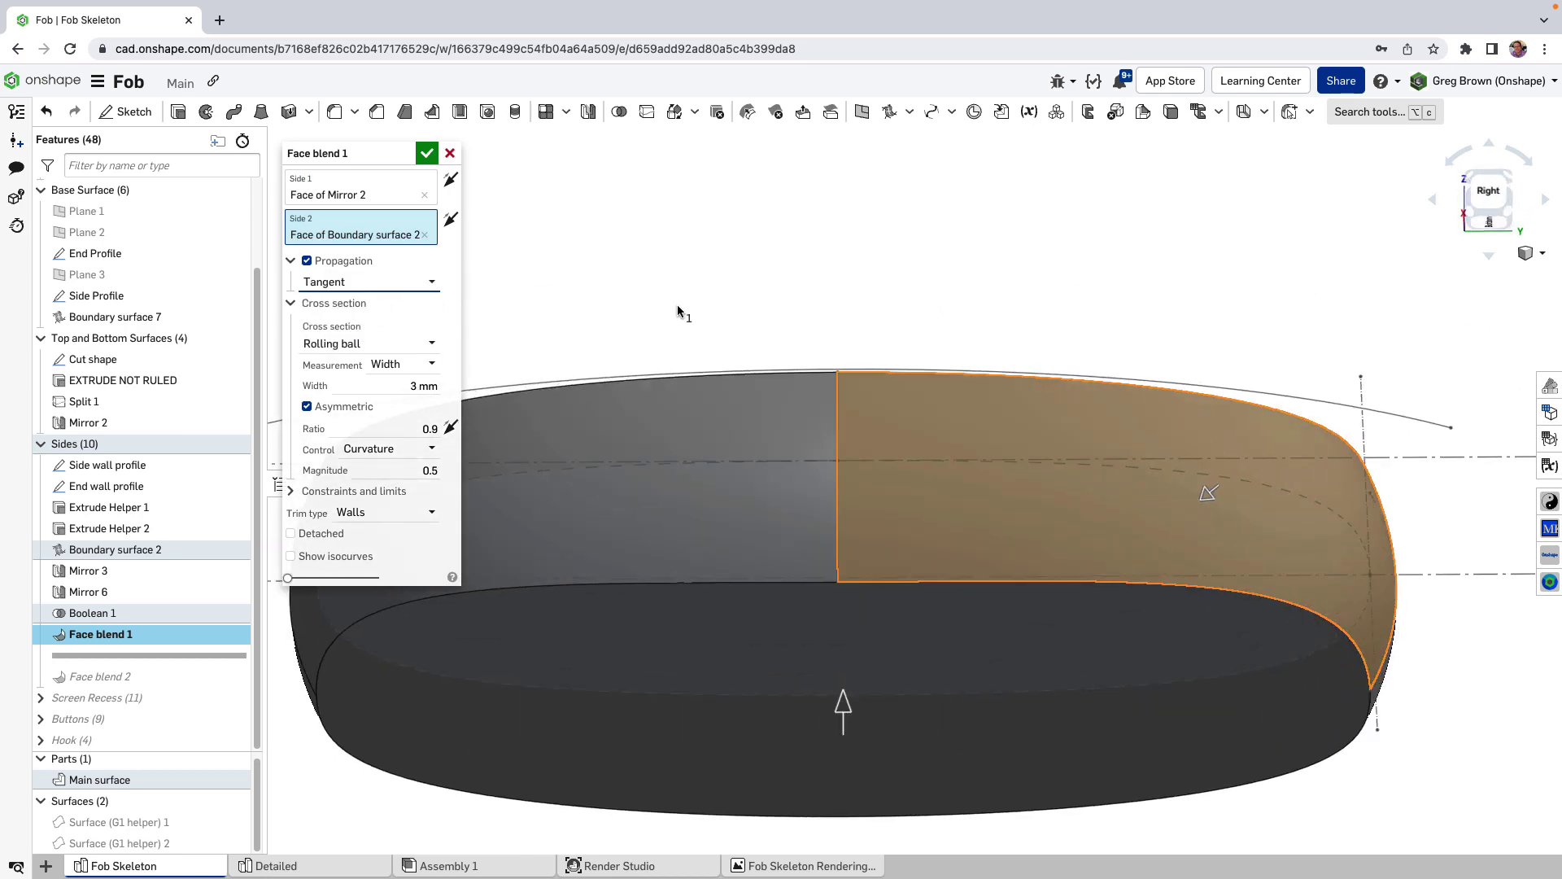
{"action": "left_click", "coordinate": [340, 346]}
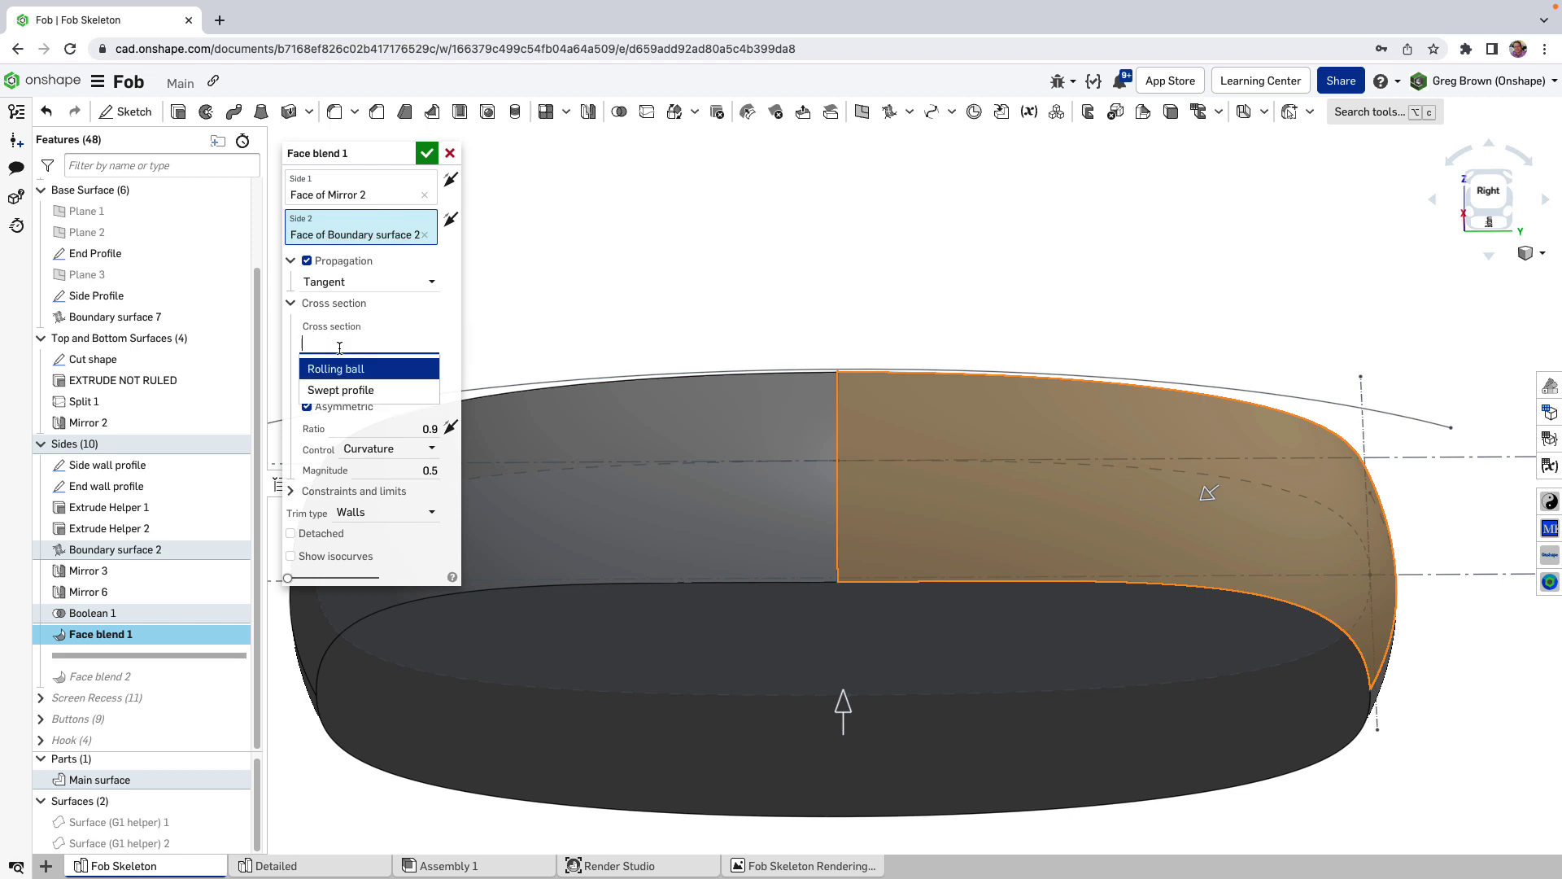
{"action": "left_click", "coordinate": [453, 336]}
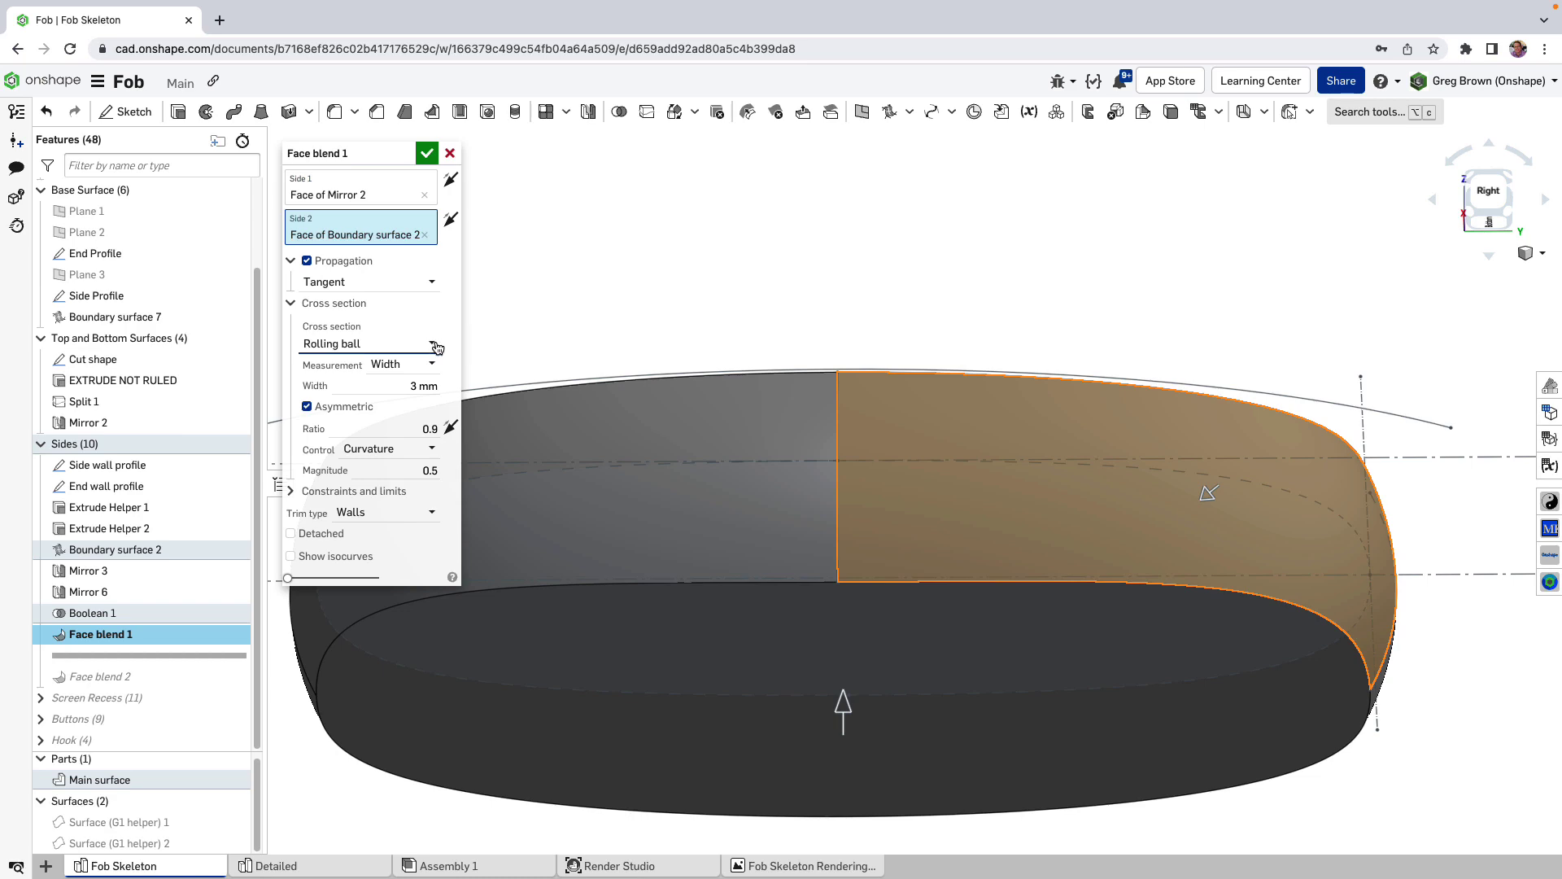
Preview the body with the face blend fully applied, and examine the blended edge from below.
{"action": "right_click_drag", "start_coordinate": [816, 476], "coordinate": [503, 364]}
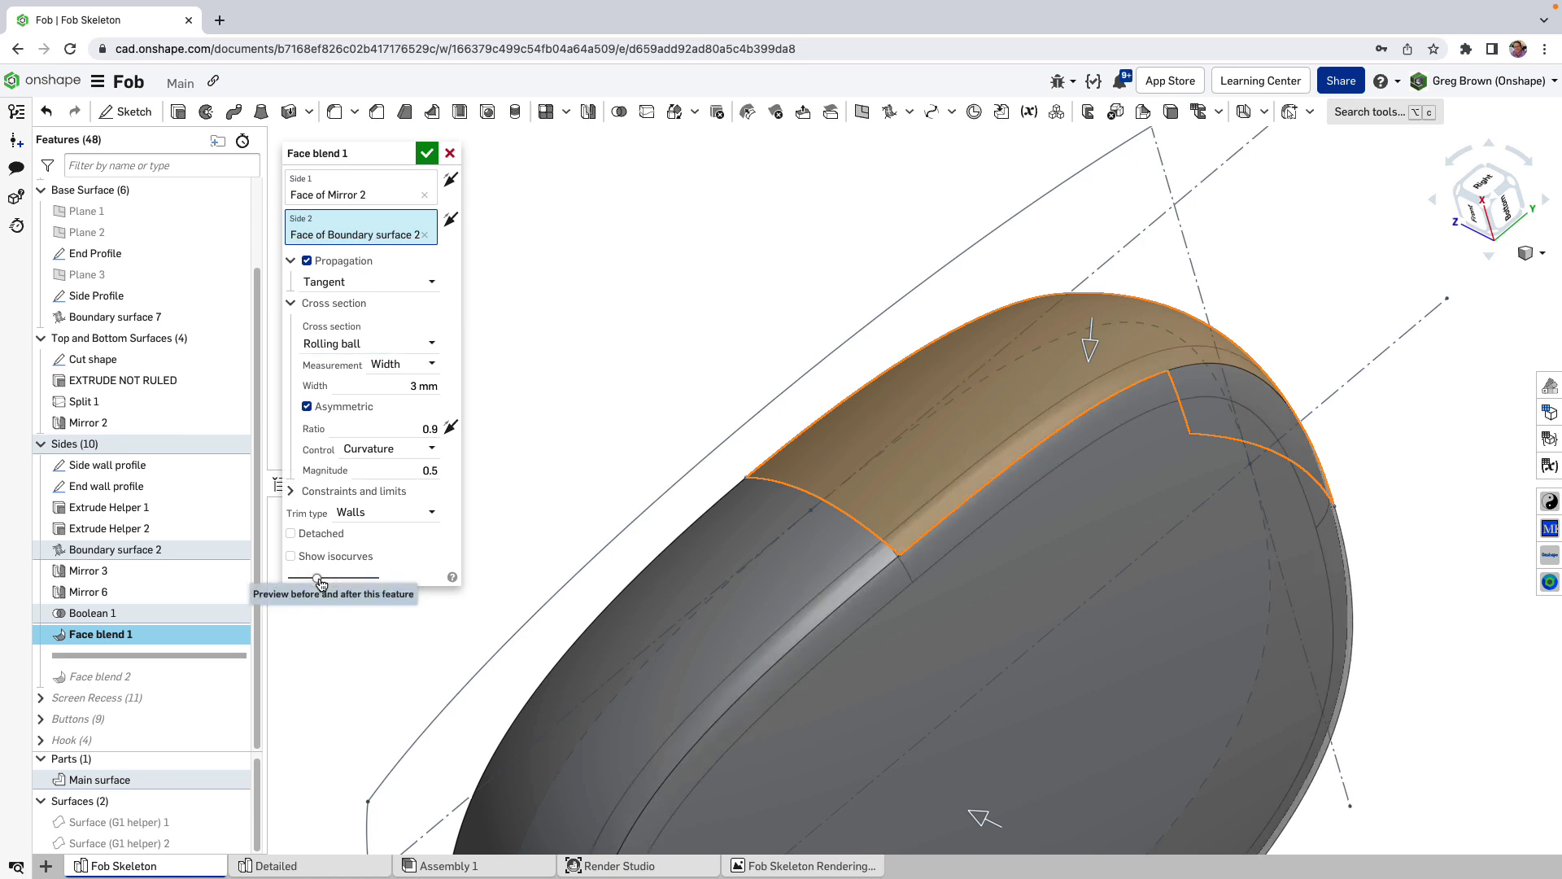
{"action": "left_click_drag", "start_coordinate": [295, 576], "coordinate": [433, 579]}
{"action": "right_click_drag", "start_coordinate": [1073, 584], "coordinate": [1103, 562]}
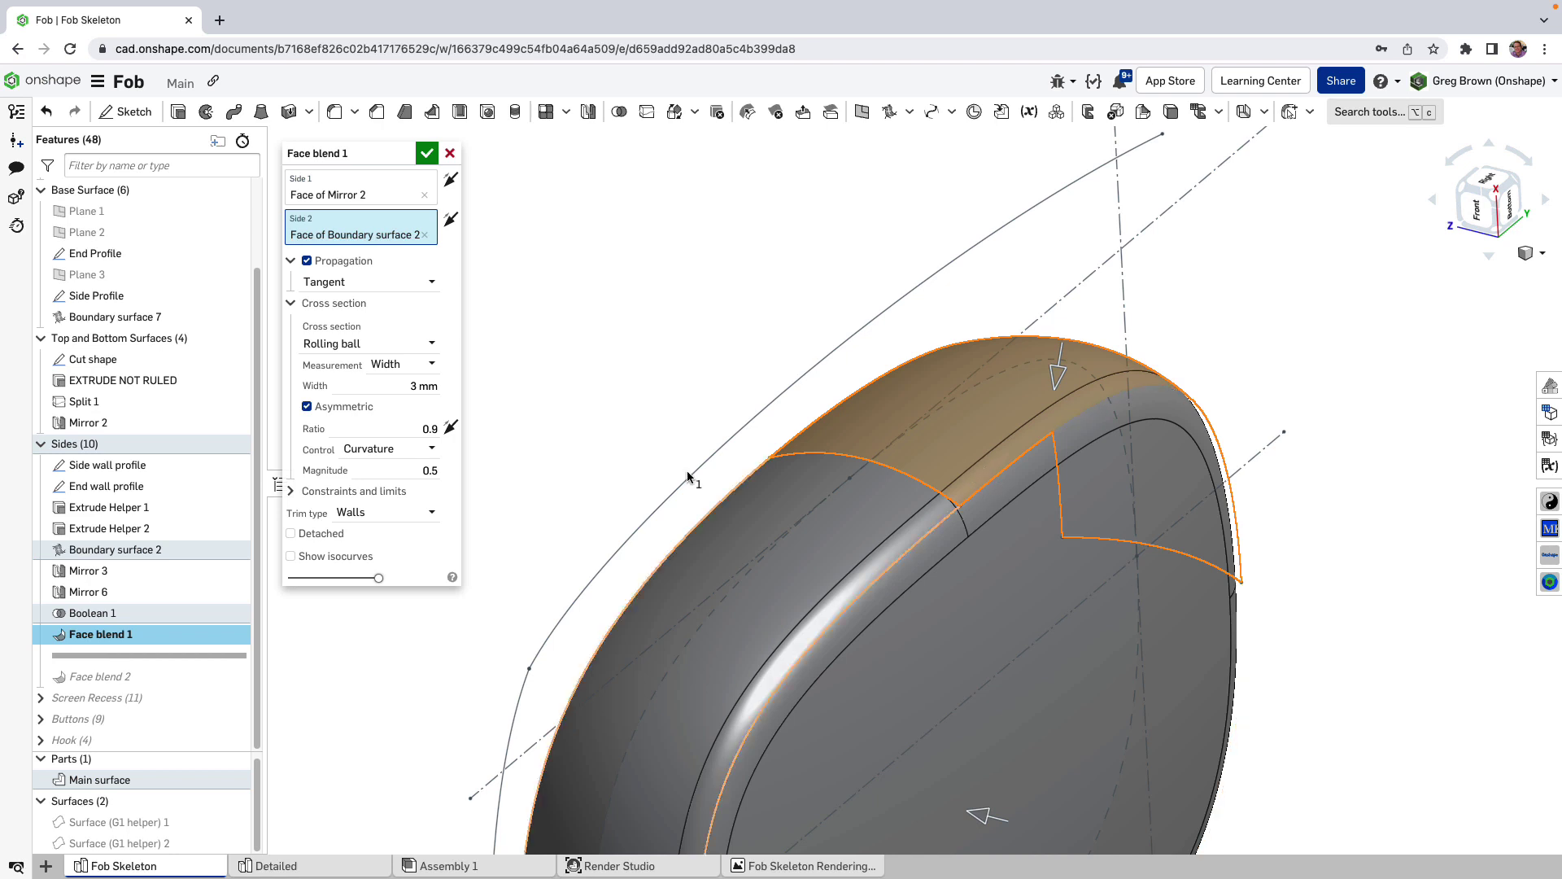
Try an asymmetric ratio of 0.5 for the face blend, and restore the ratio to 0.9.
{"action": "left_click", "coordinate": [418, 380]}
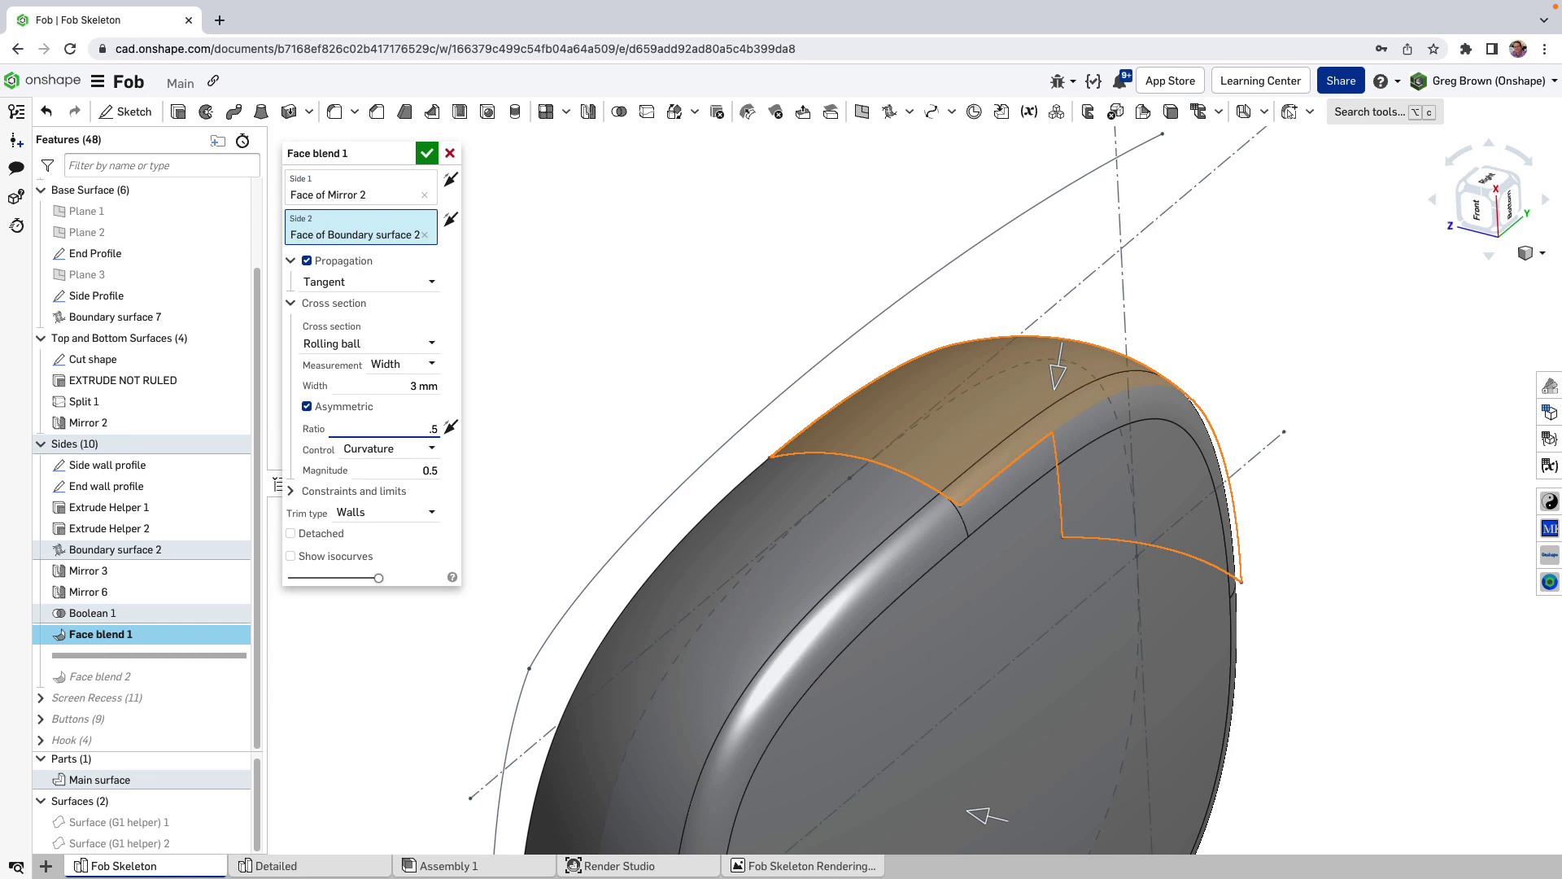
{"action": "mouse_move", "coordinate": [1032, 480]}
{"action": "right_mouse_down"}
{"action": "mouse_move", "coordinate": [1082, 456]}
{"action": "mouse_move", "coordinate": [1023, 482]}
{"action": "right_mouse_up"}
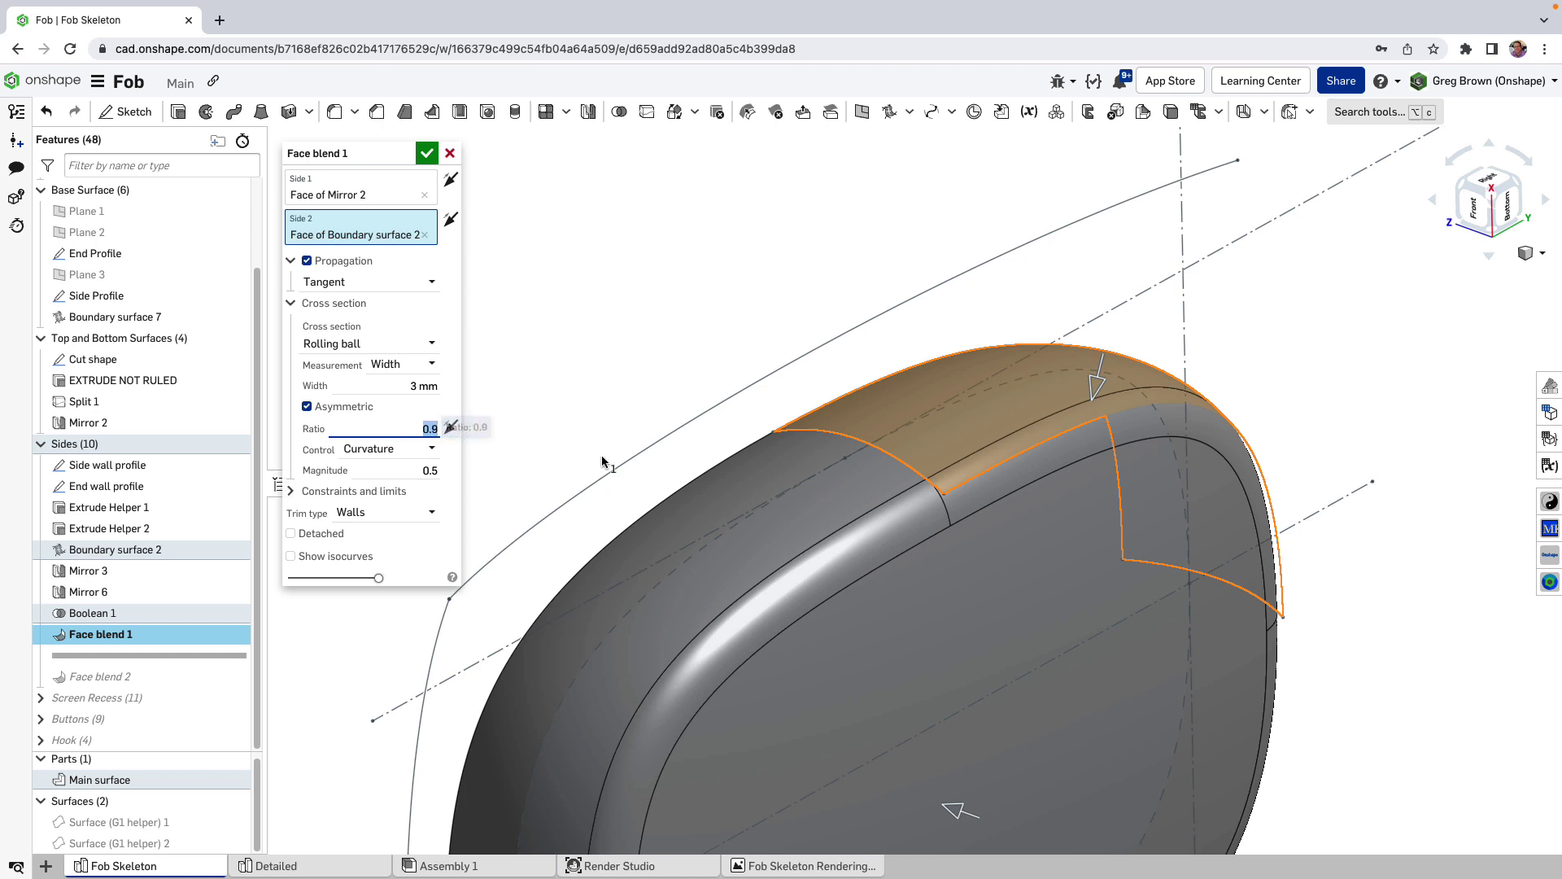
Try Chamfer as the face blend's cross section control, and examine the edge it produces.
{"action": "mouse_move", "coordinate": [955, 546]}
{"action": "right_mouse_down"}
{"action": "mouse_move", "coordinate": [963, 529]}
{"action": "mouse_move", "coordinate": [969, 543]}
{"action": "right_mouse_up"}
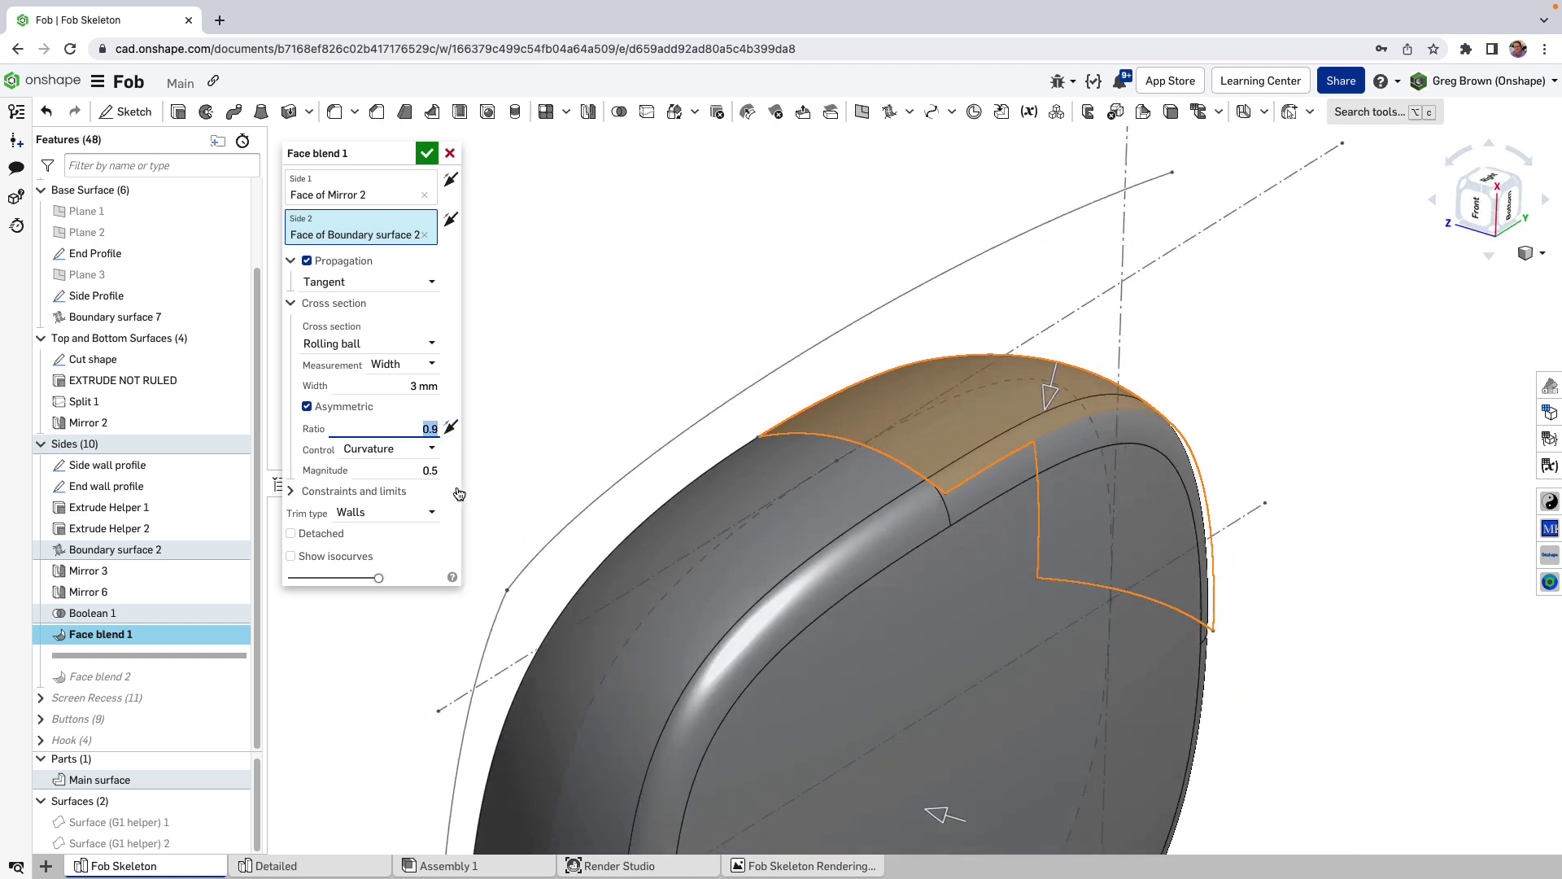
{"action": "left_click", "coordinate": [363, 453]}
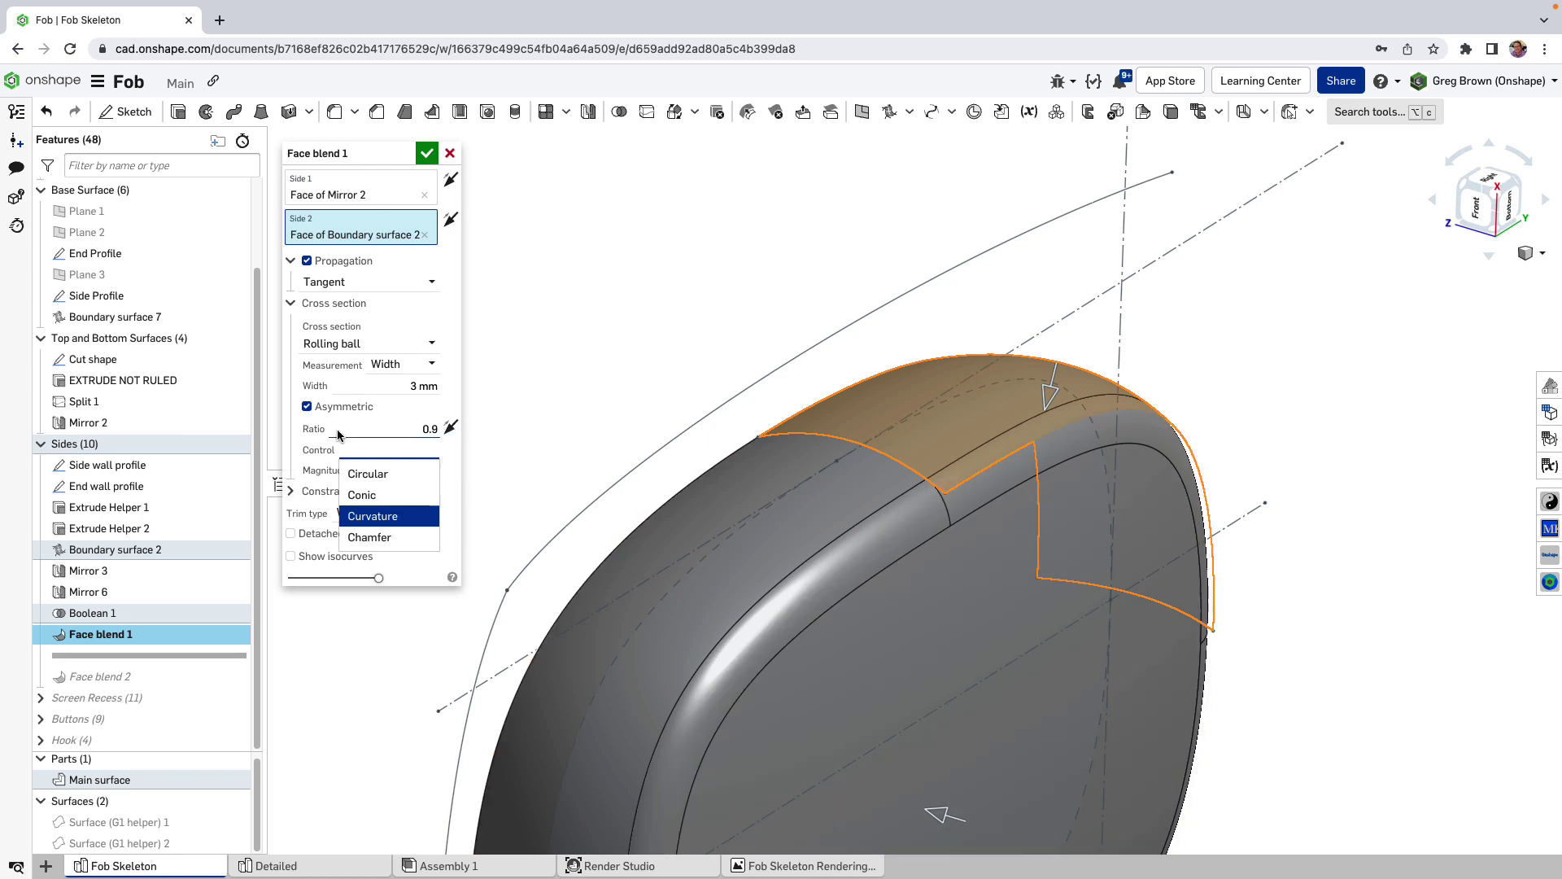
{"action": "left_click", "coordinate": [369, 537]}
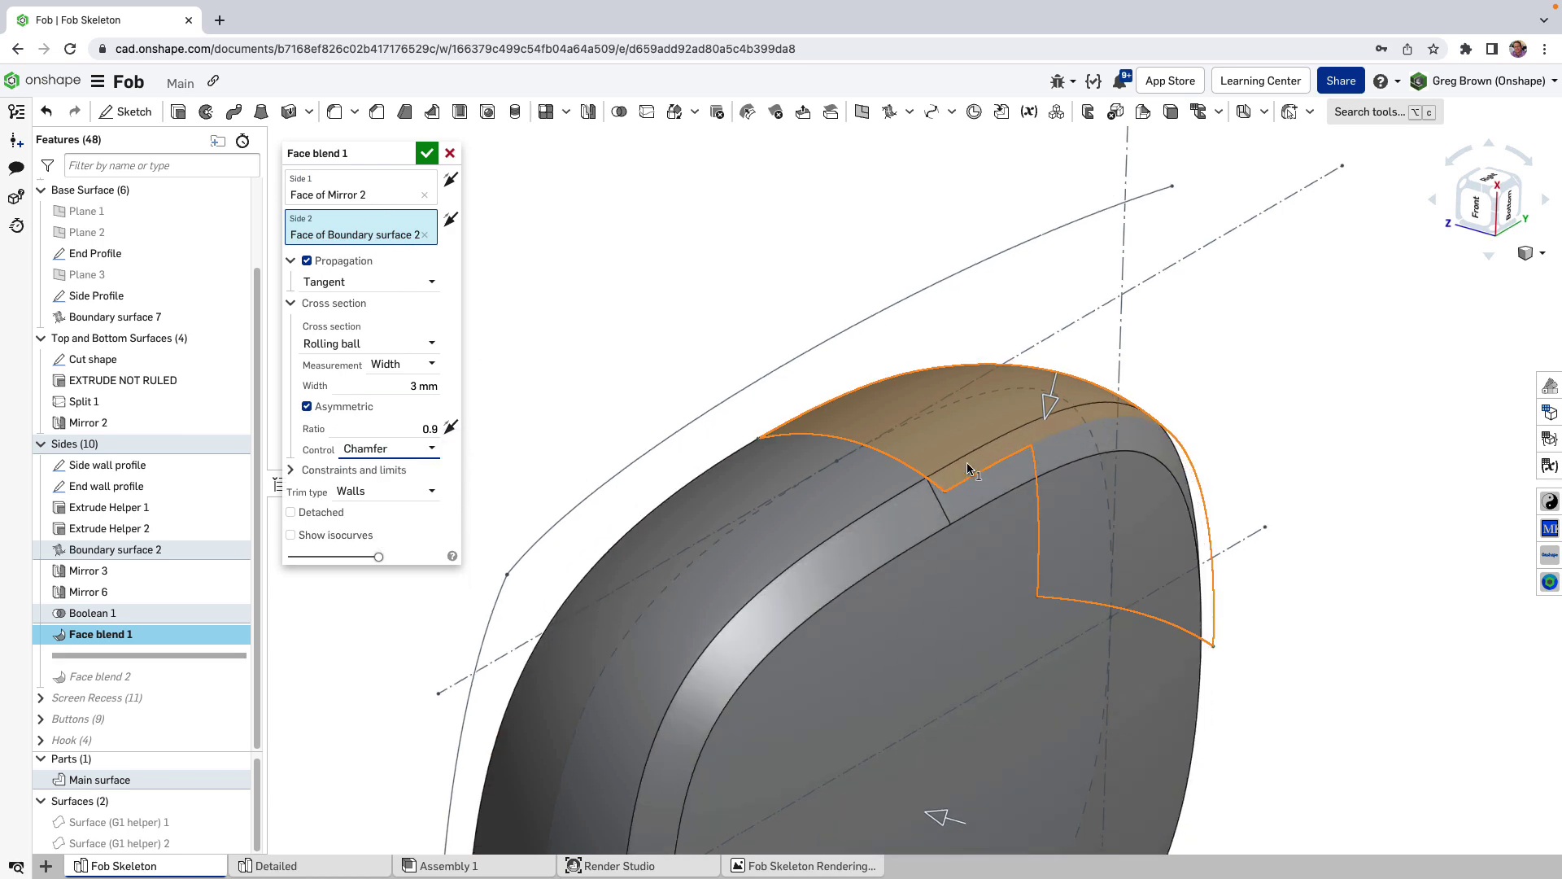
{"action": "right_click_drag", "start_coordinate": [968, 468], "coordinate": [936, 515]}
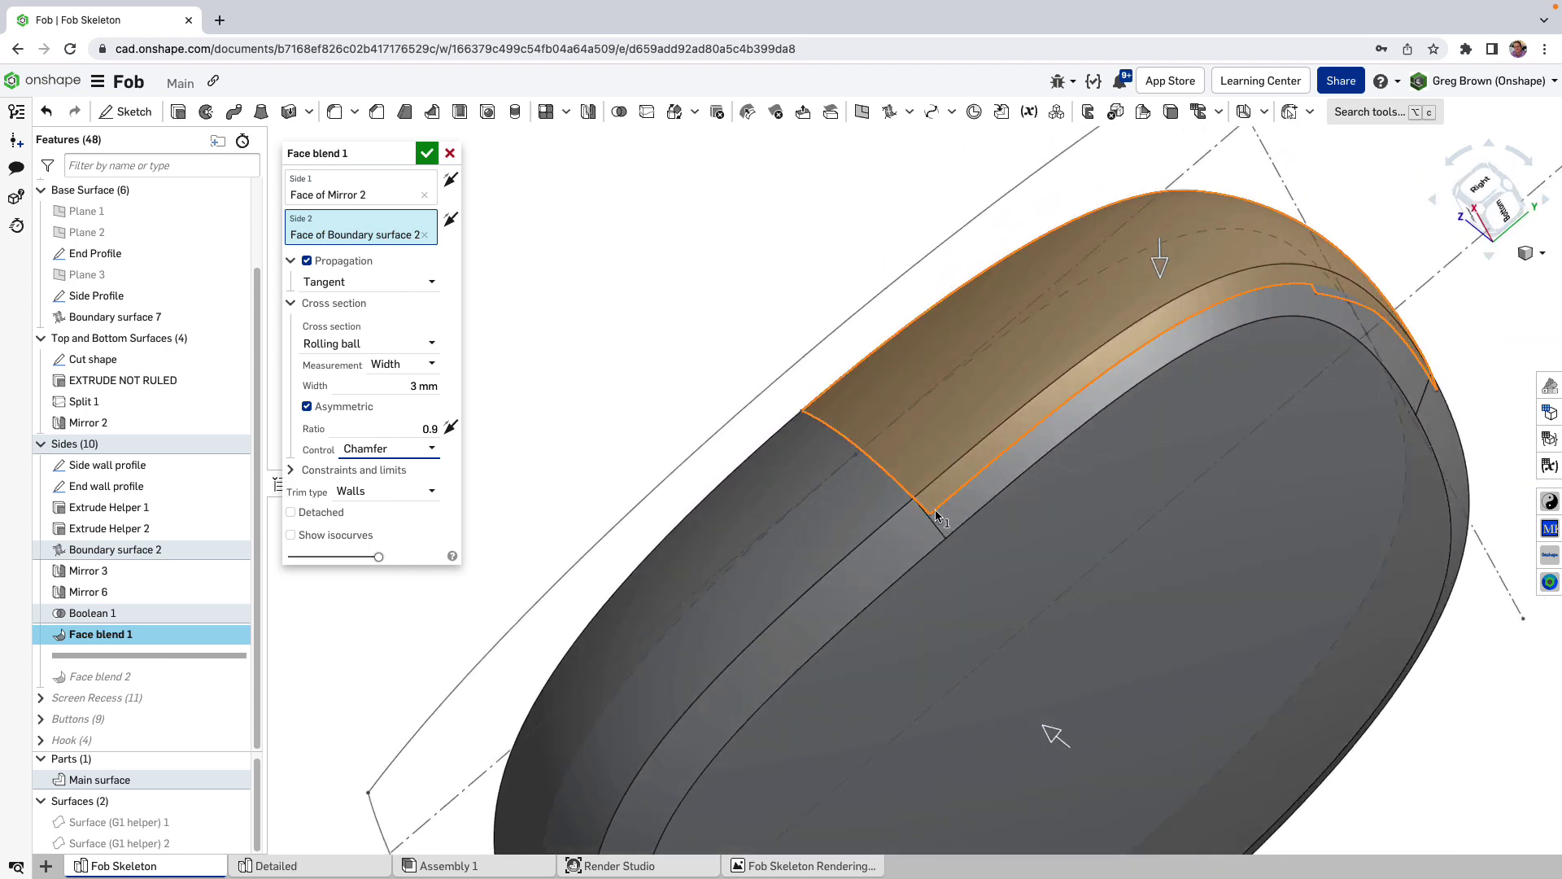
Try Circular as the face blend's cross section control, and set the control back to Curvature.
{"action": "left_click", "coordinate": [355, 448]}
{"action": "left_click", "coordinate": [366, 537]}
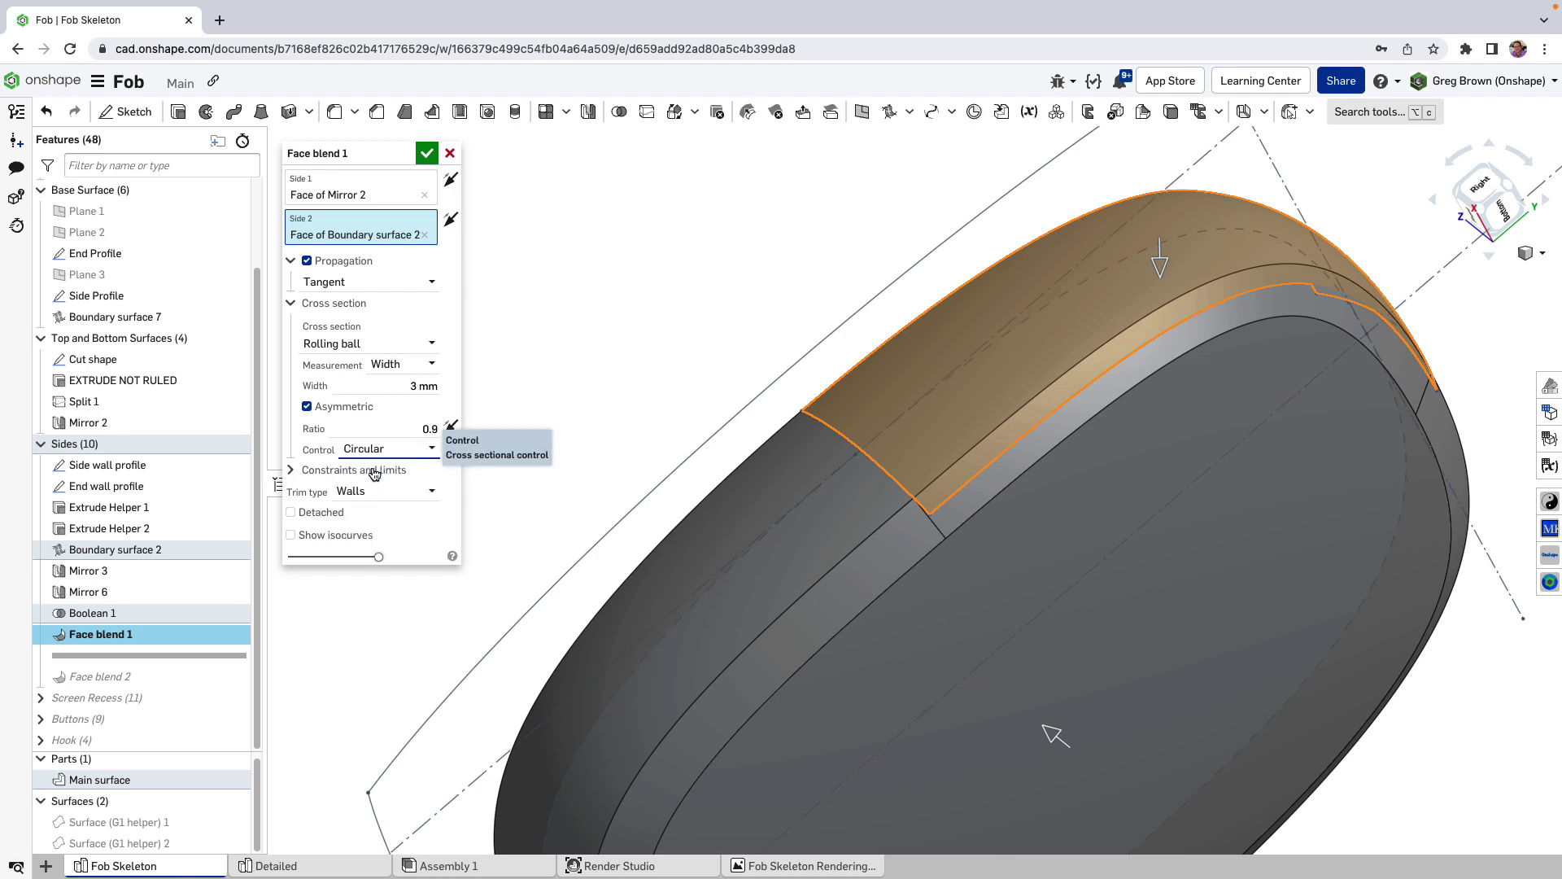
{"action": "right_click_drag", "start_coordinate": [960, 447], "coordinate": [973, 399]}
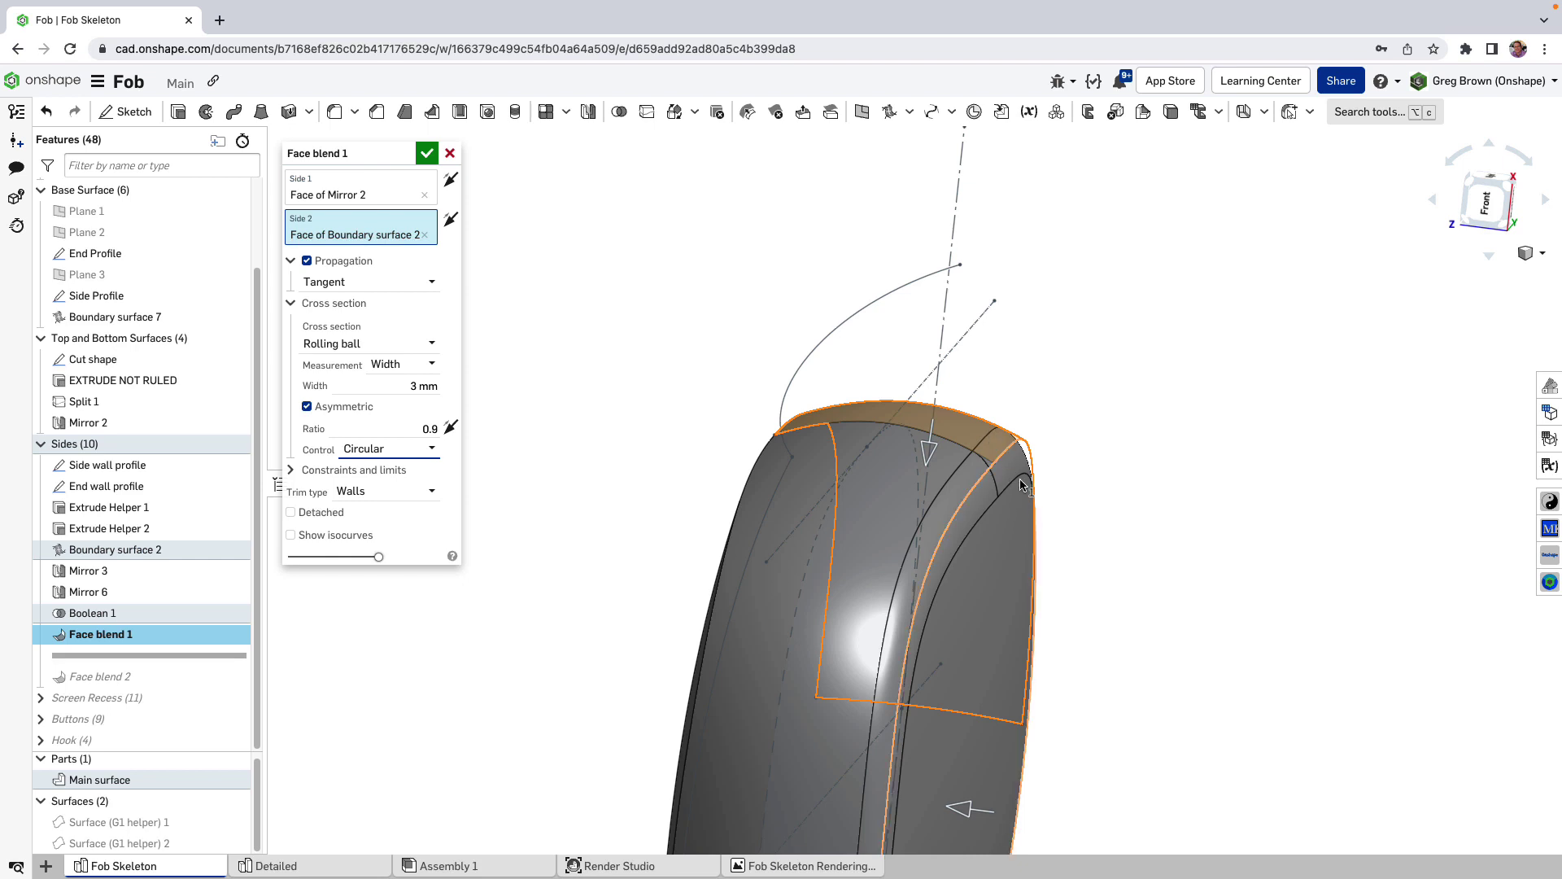
{"action": "left_click", "coordinate": [381, 450]}
{"action": "left_click", "coordinate": [400, 516]}
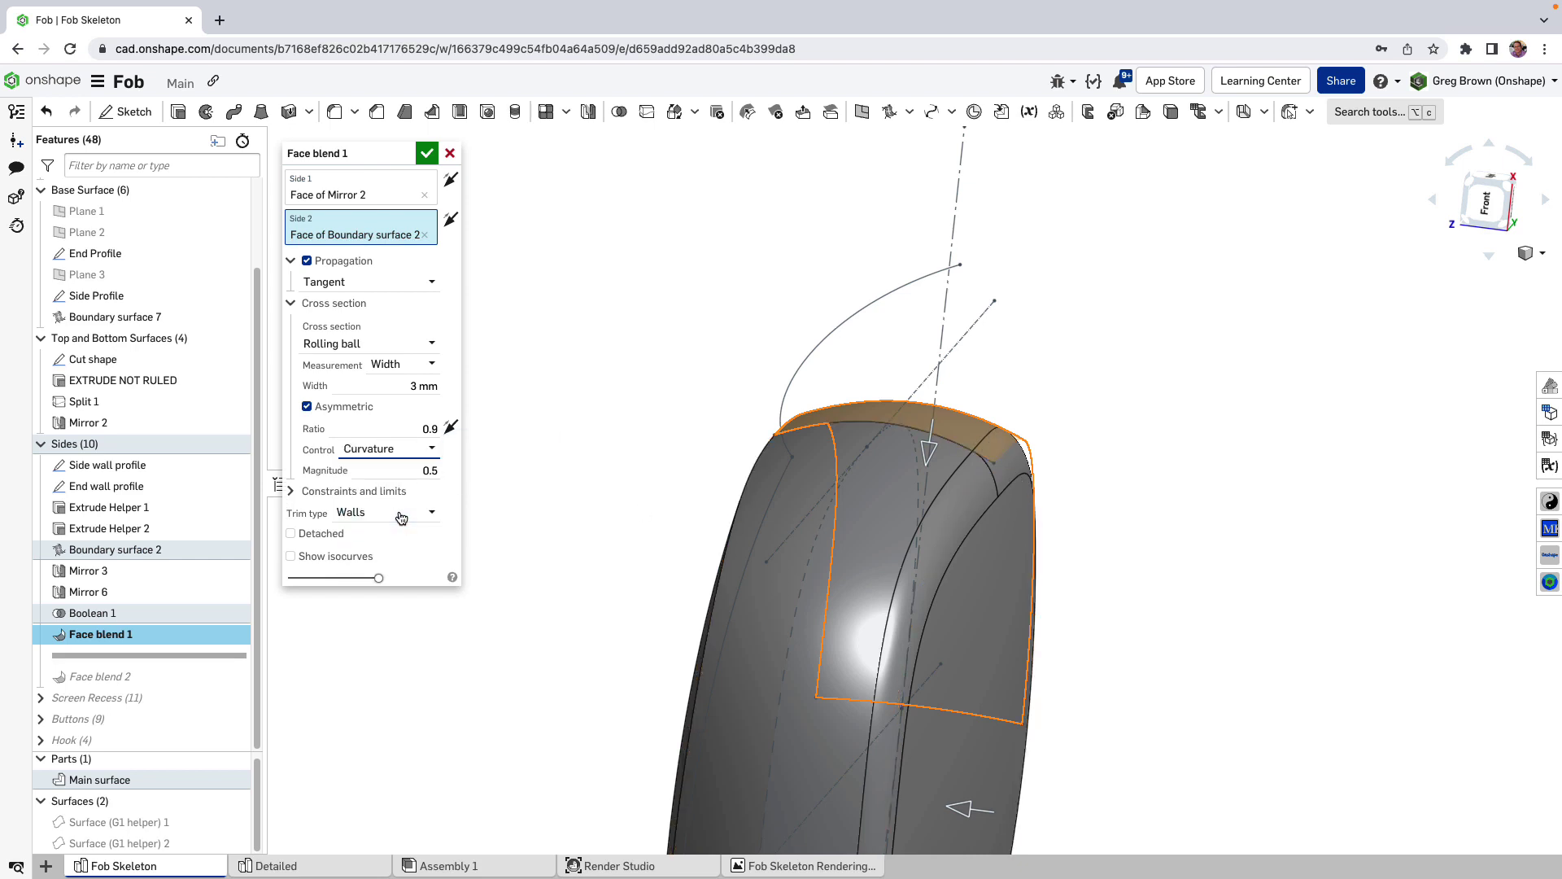
Examine the curvature-controlled blend around the body, and accept Face blend 1.
{"action": "right_click_drag", "start_coordinate": [1064, 439], "coordinate": [838, 757]}
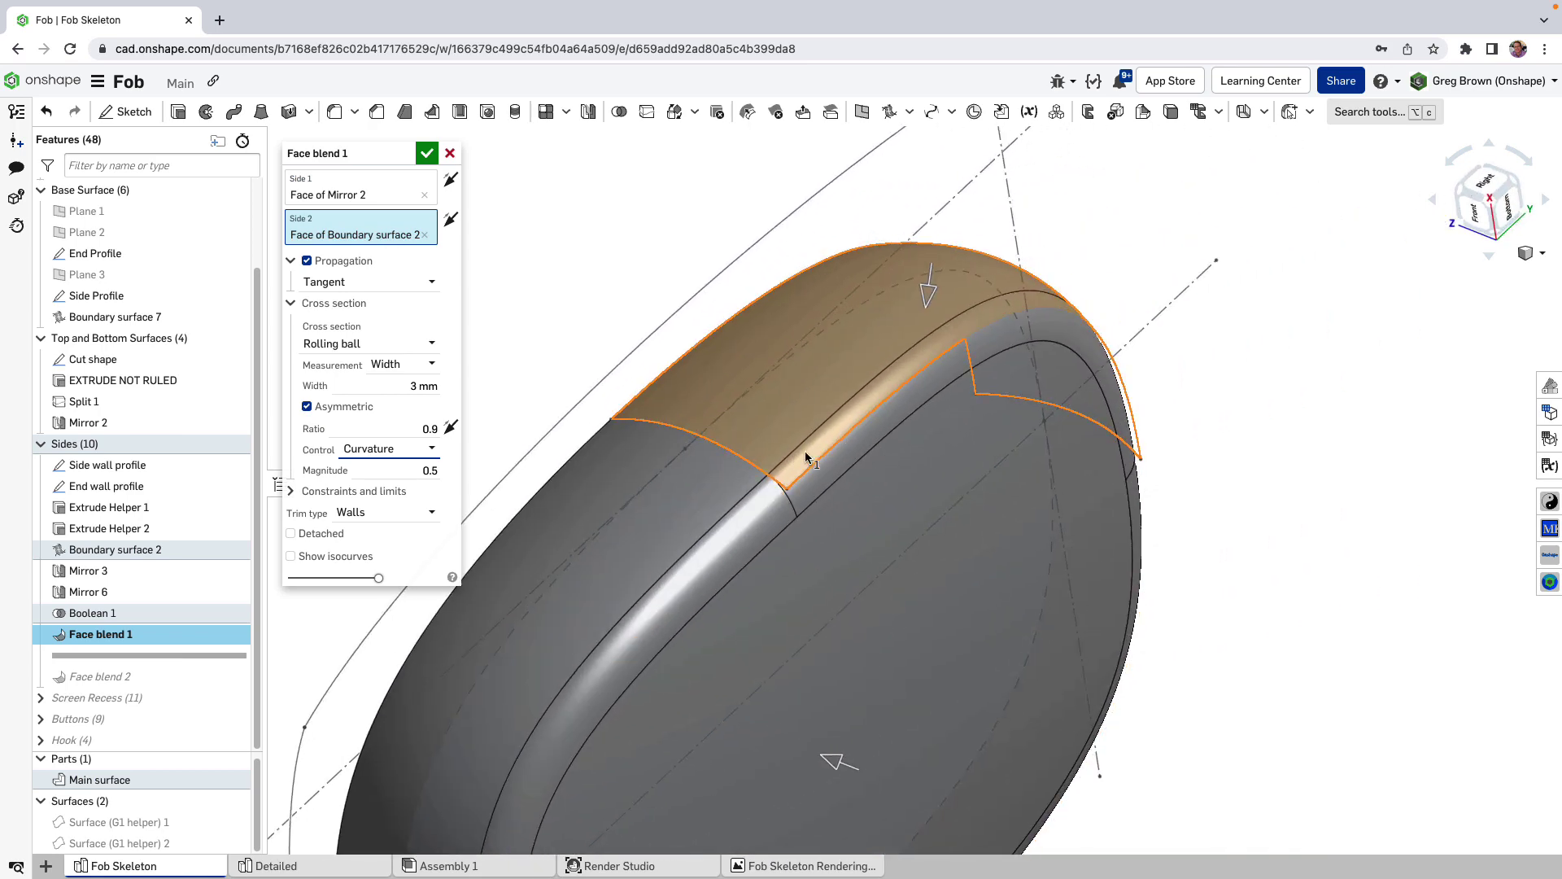
{"action": "scroll", "coordinate": [973, 359], "scroll_direction": "down", "scroll_amount": 3}
{"action": "key", "text": "n"}
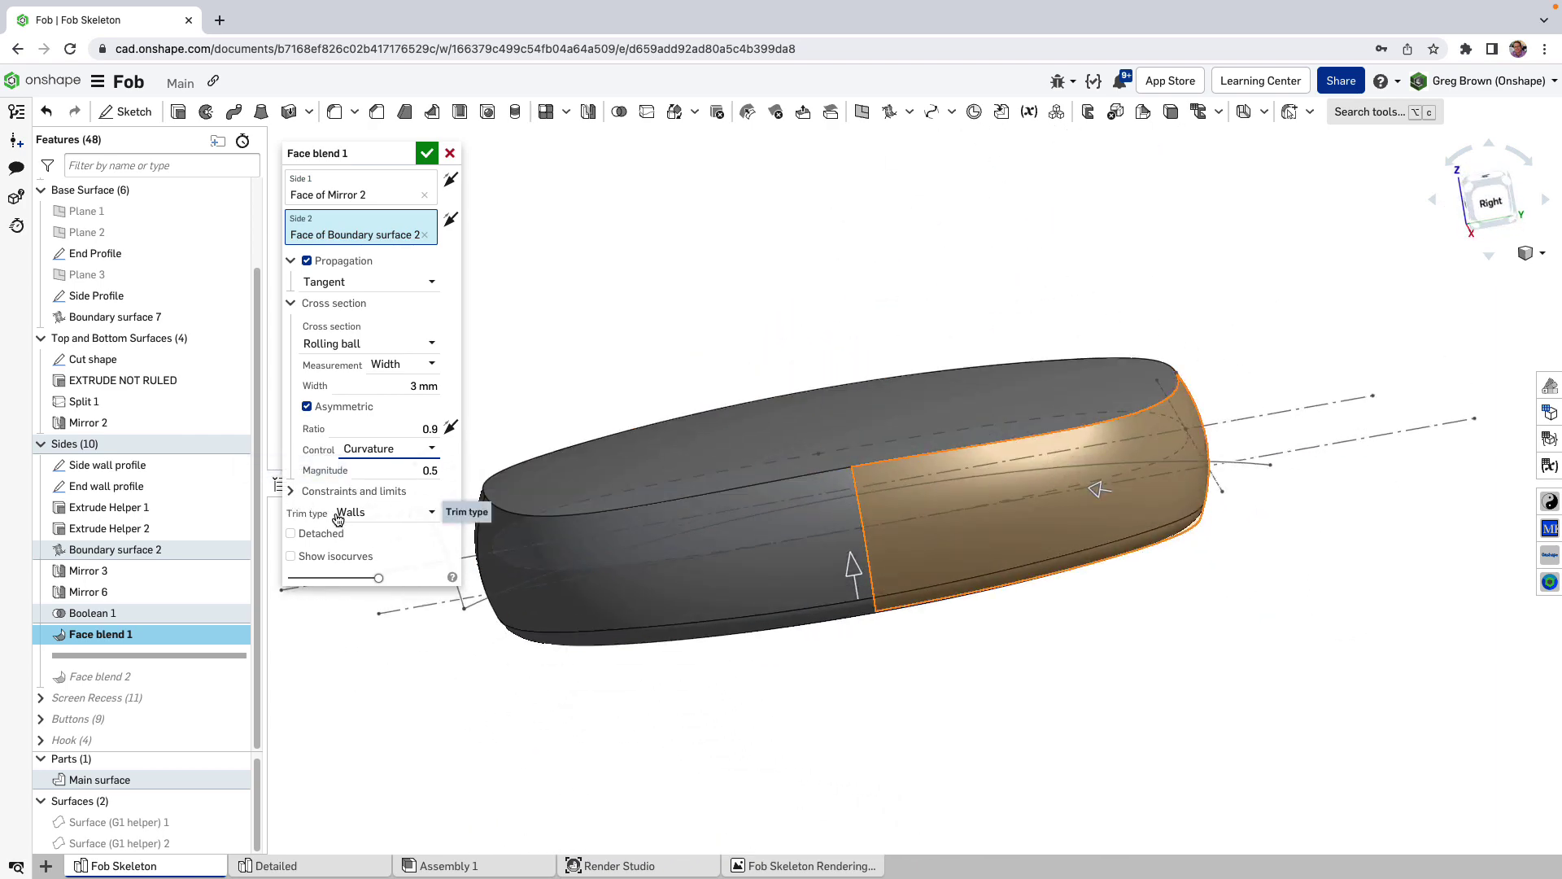
{"action": "right_click_drag", "start_coordinate": [977, 456], "coordinate": [1082, 562]}
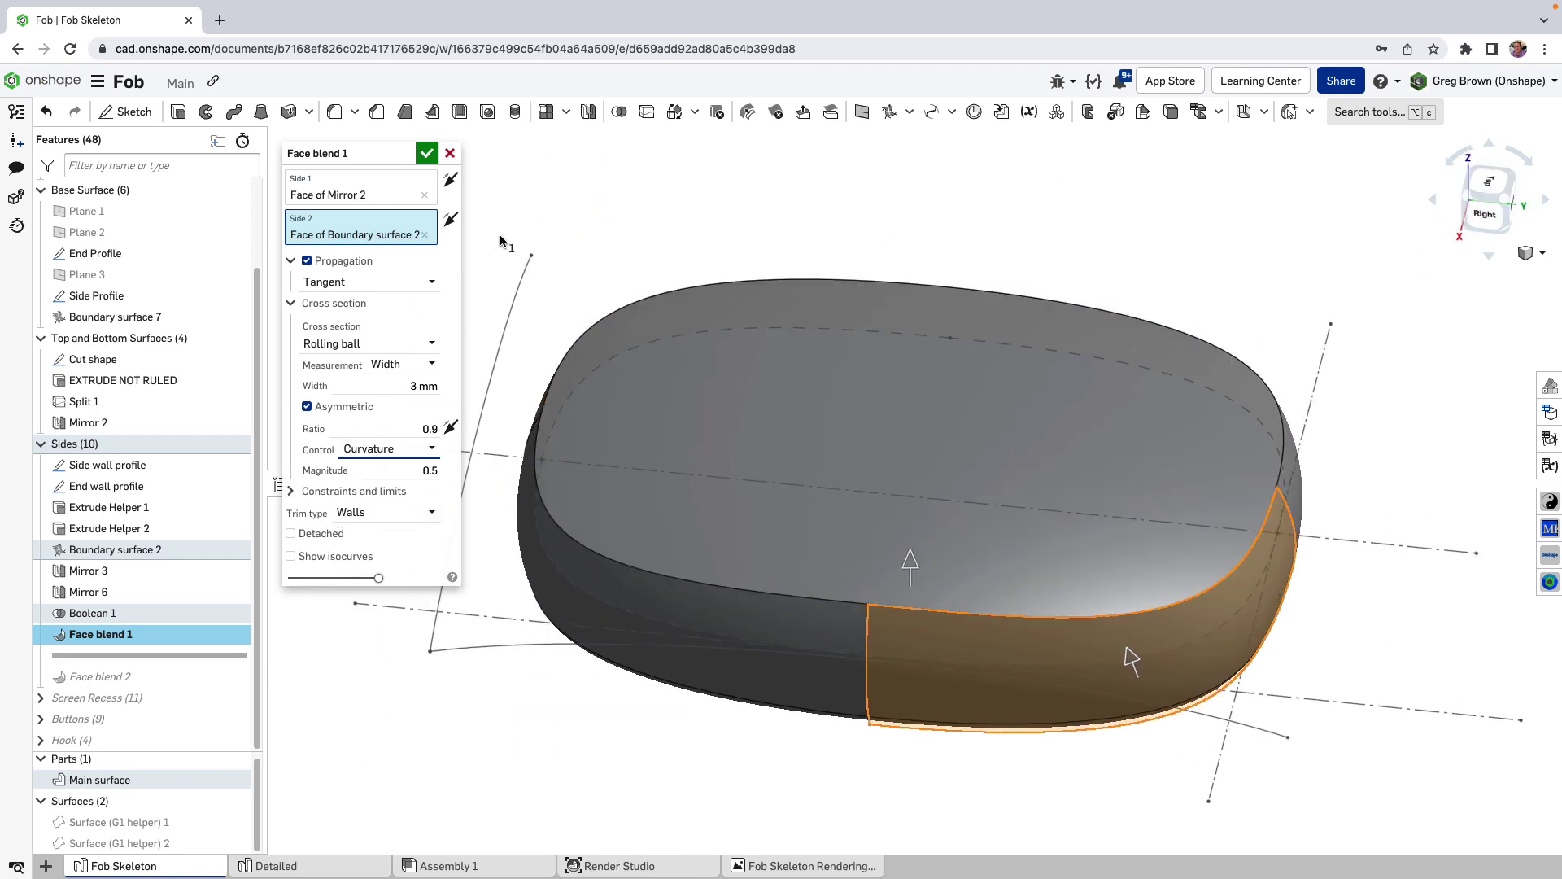
{"action": "left_click", "coordinate": [426, 153]}
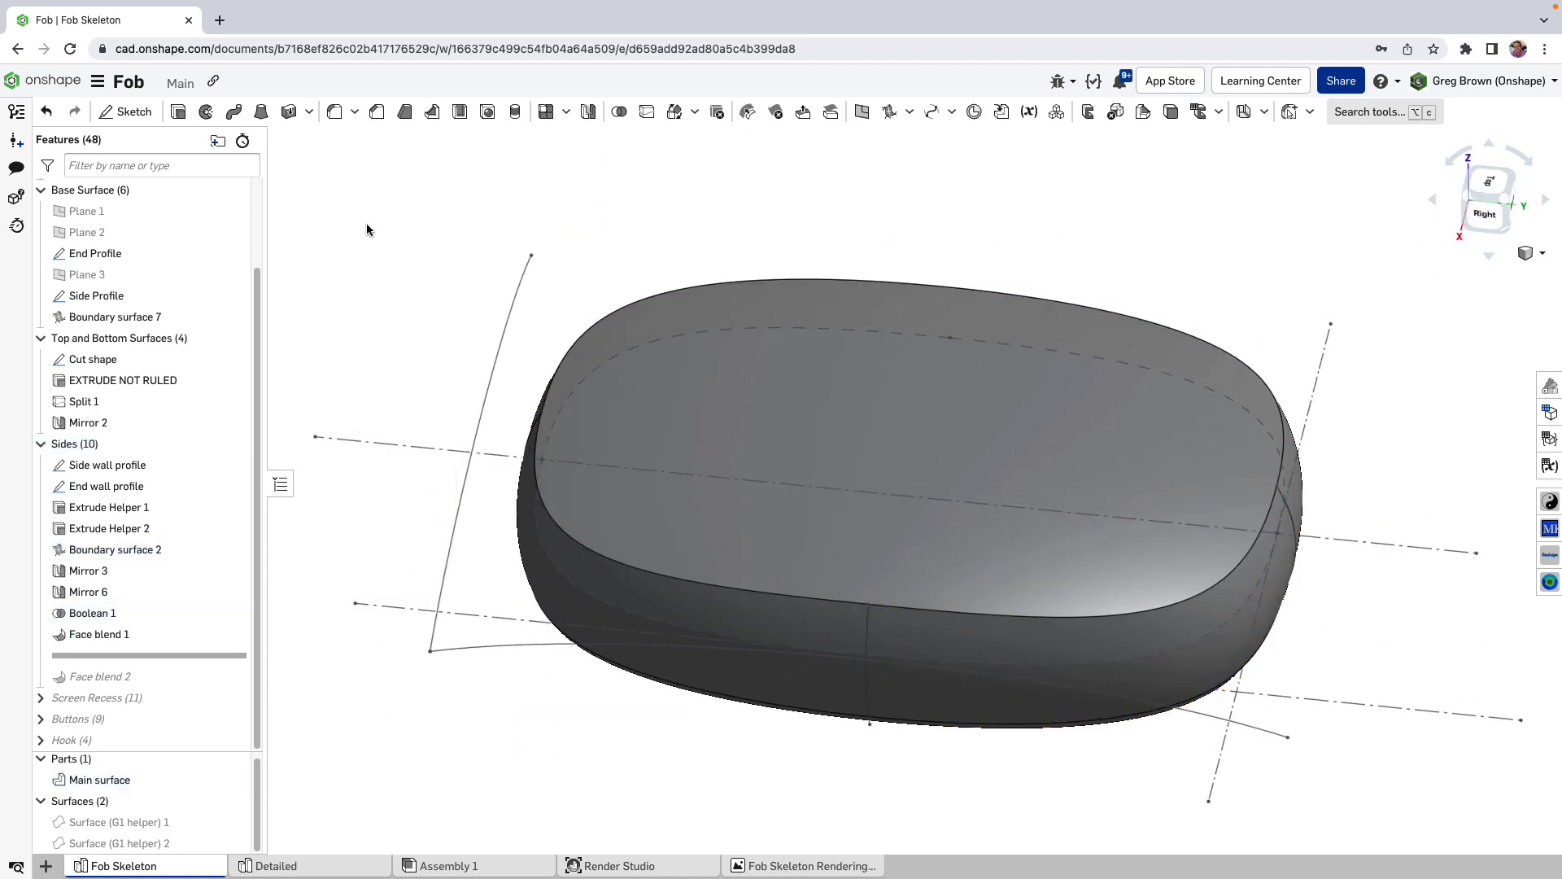
Roll the feature history forward past Face blend 2, and examine the blended top edge.
{"action": "left_click", "coordinate": [172, 678]}
{"action": "left_click_drag", "start_coordinate": [171, 686], "coordinate": [172, 682]}
{"action": "right_click_drag", "start_coordinate": [757, 643], "coordinate": [1047, 491]}
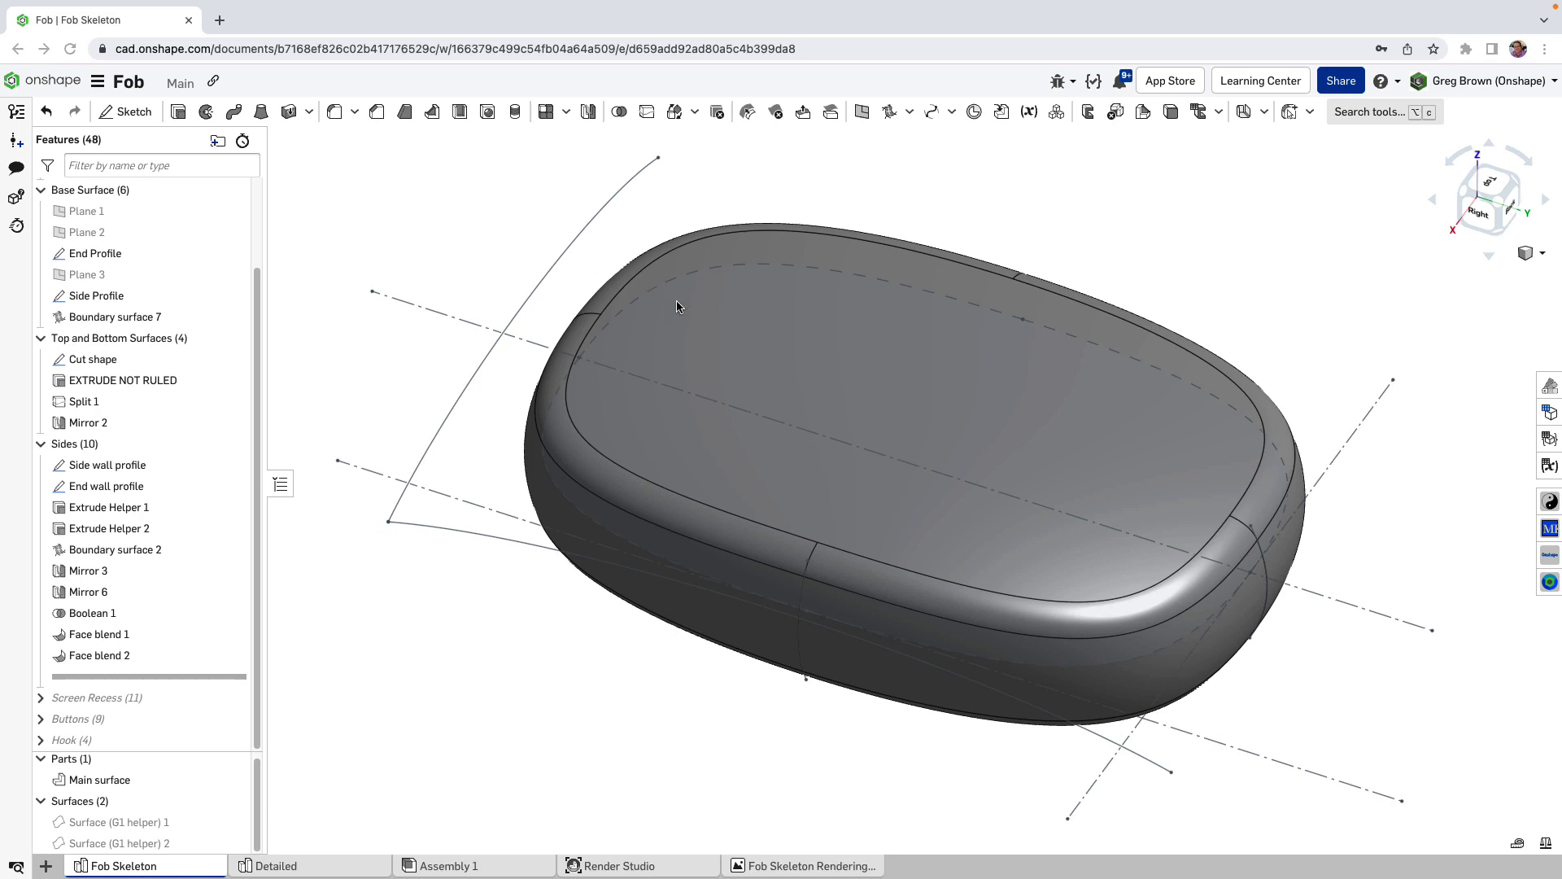
{"action": "right_click_drag", "start_coordinate": [677, 305], "coordinate": [1455, 376]}
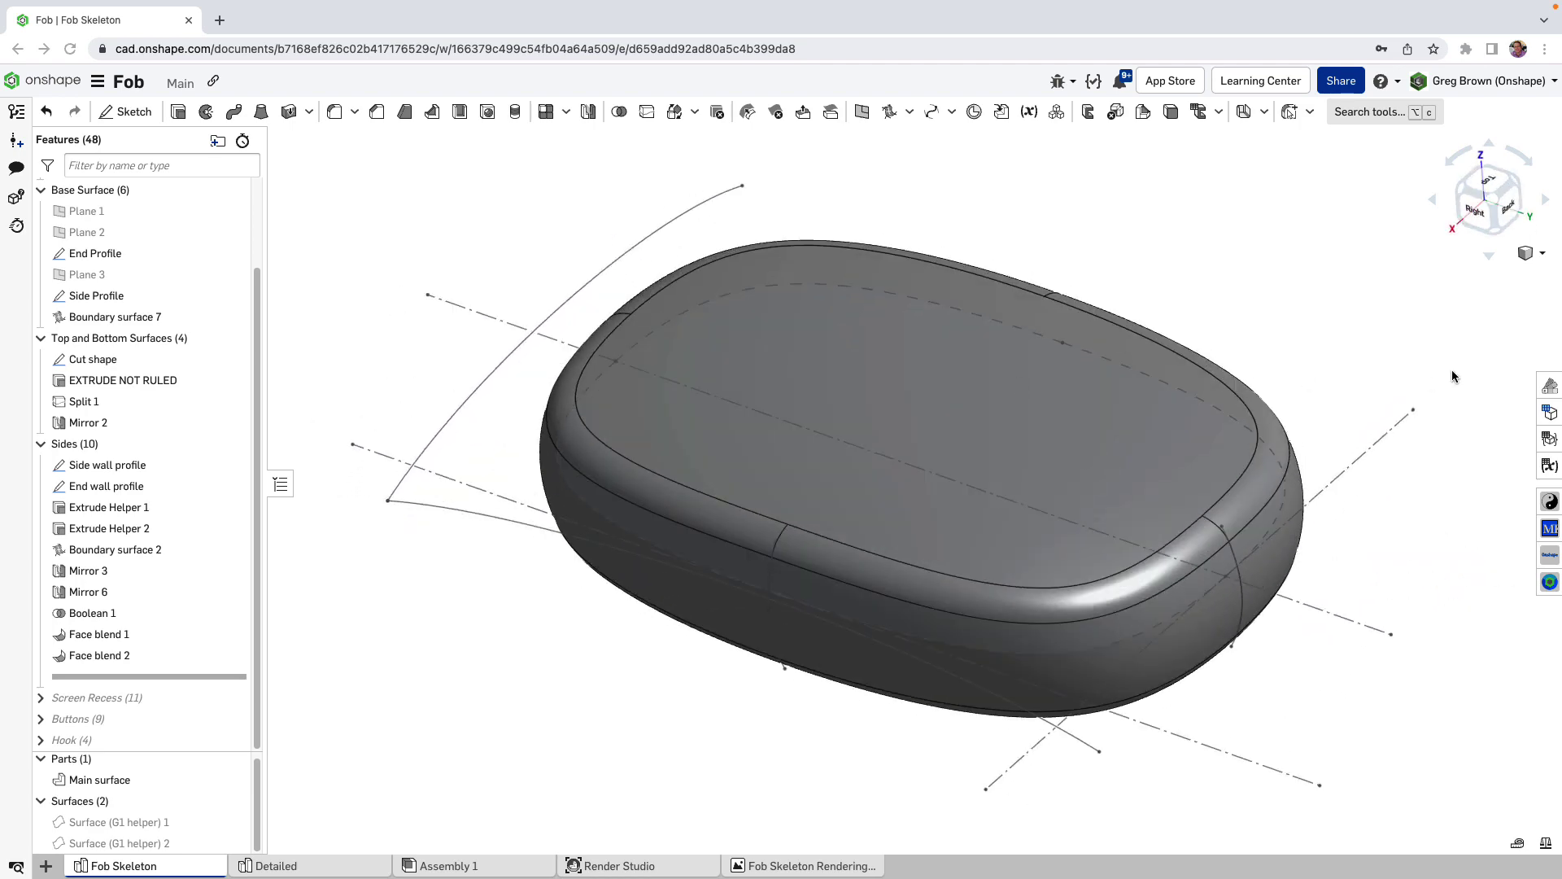
Apply zebra stripes to the body with edges shown, and examine the stripe flow across the blended surfaces.
{"action": "left_click", "coordinate": [1542, 259]}
{"action": "mouse_move", "coordinate": [1481, 533]}
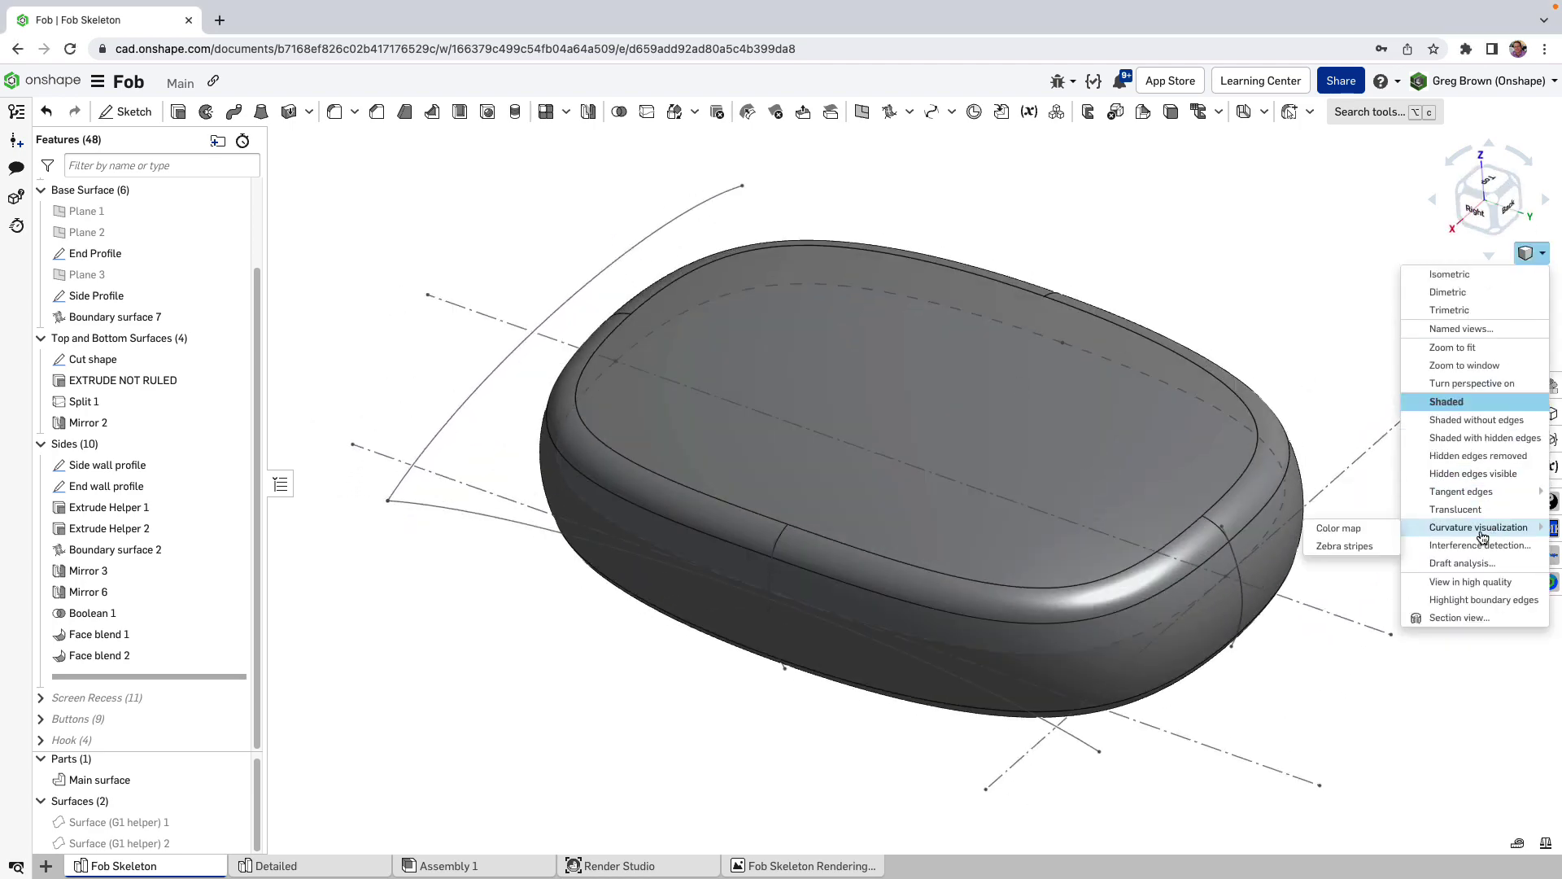
{"action": "left_click", "coordinate": [1347, 541]}
{"action": "right_click_drag", "start_coordinate": [1071, 526], "coordinate": [851, 359]}
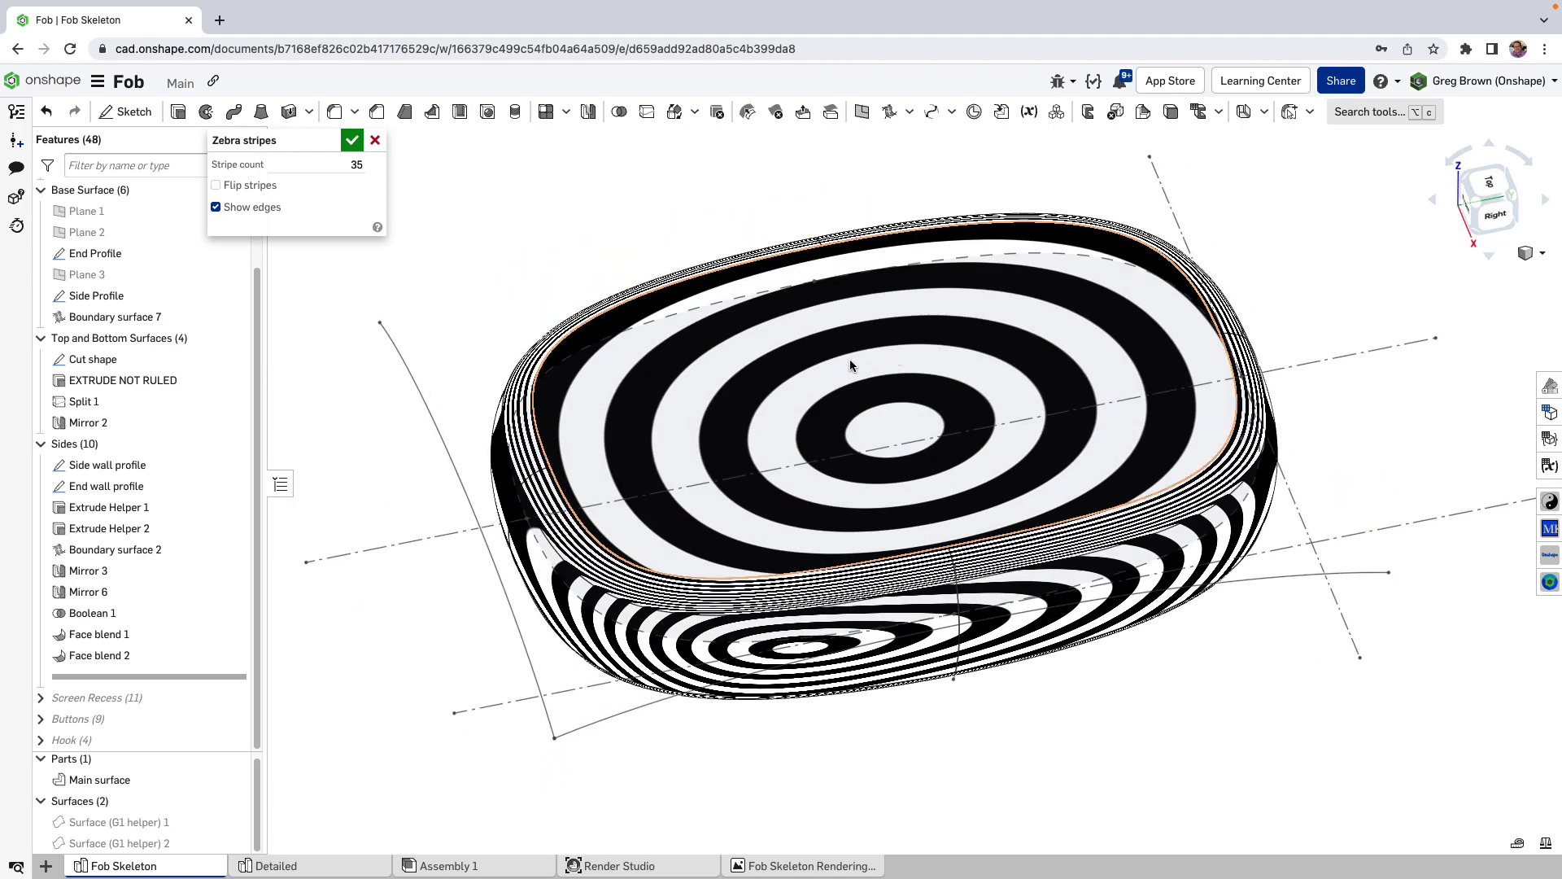
{"action": "left_click", "coordinate": [353, 144]}
Analyze the top face's curvature, turning off the curvature combs to examine its control point grid alone.
{"action": "left_click", "coordinate": [689, 411]}
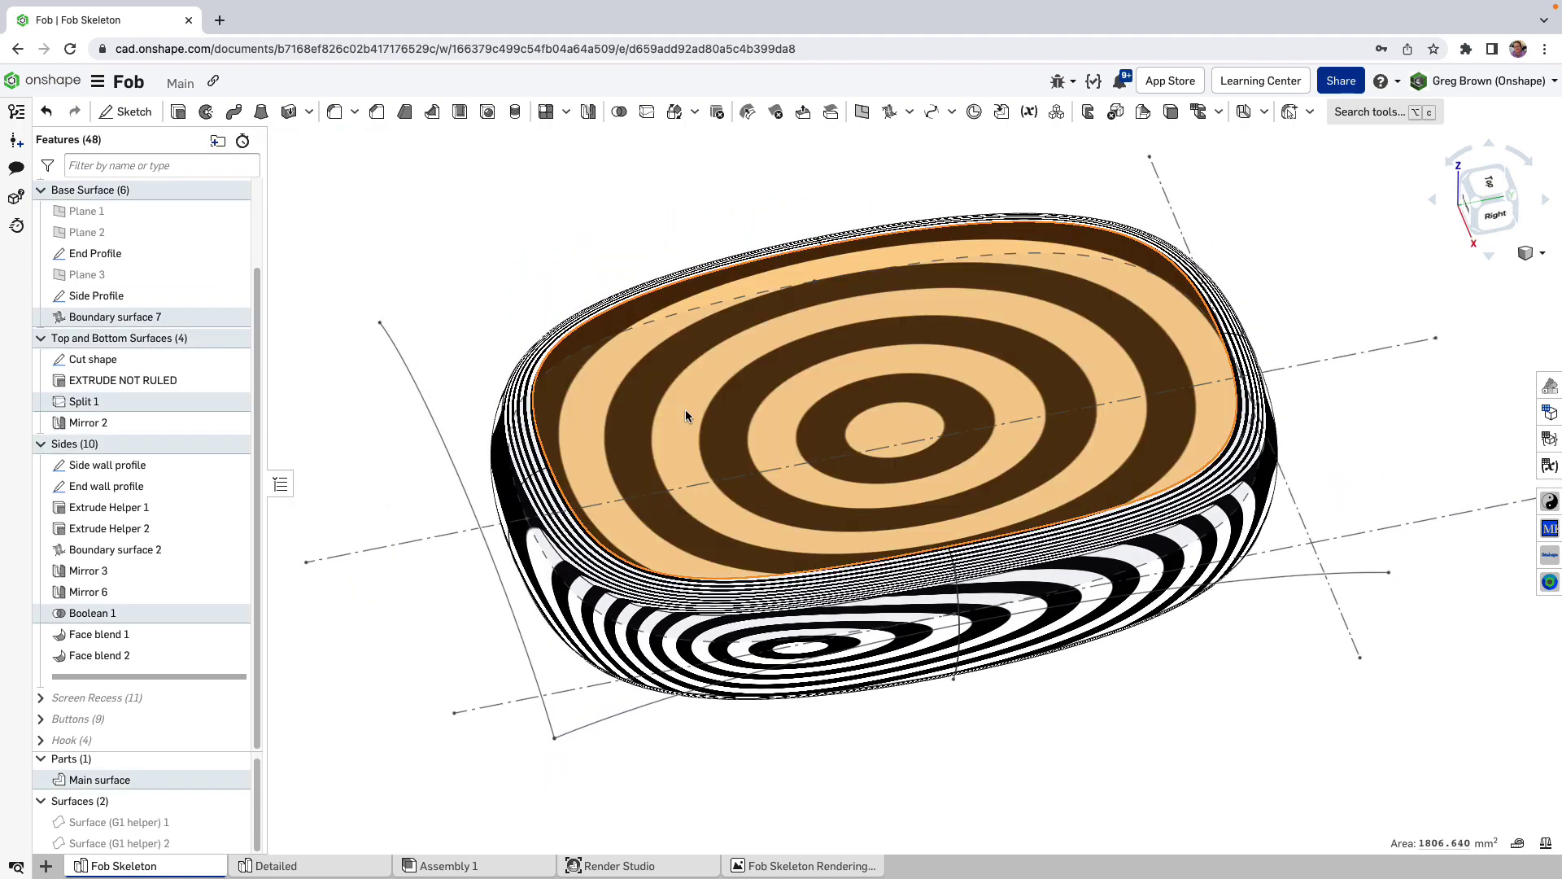
{"action": "key", "text": "shift+c"}
{"action": "right_click_drag", "start_coordinate": [899, 437], "coordinate": [989, 394]}
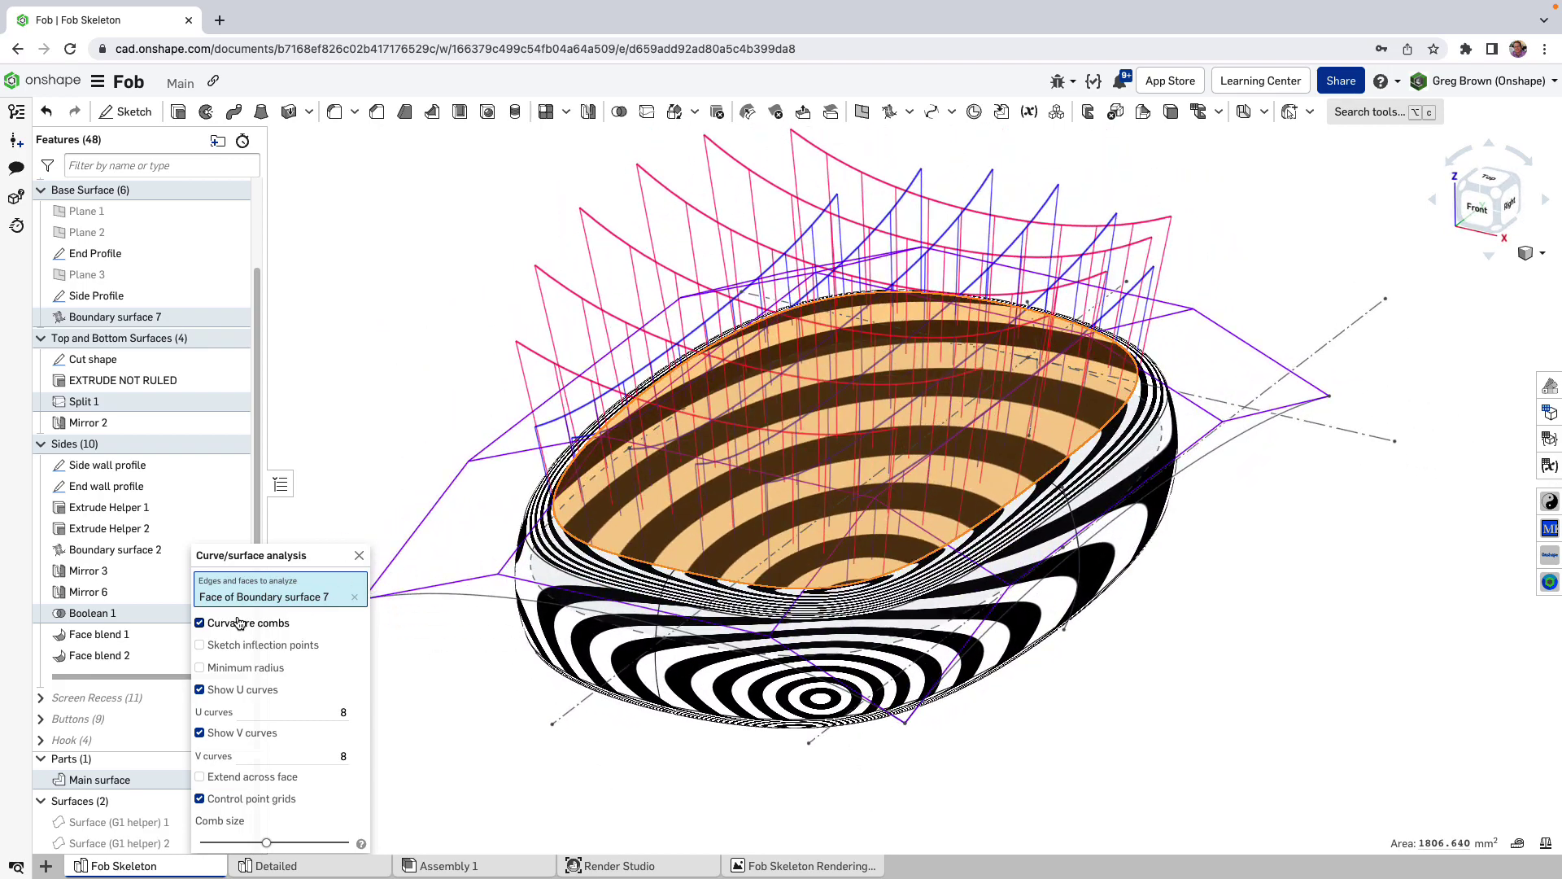
{"action": "left_click", "coordinate": [237, 623]}
{"action": "right_click_drag", "start_coordinate": [838, 618], "coordinate": [802, 606]}
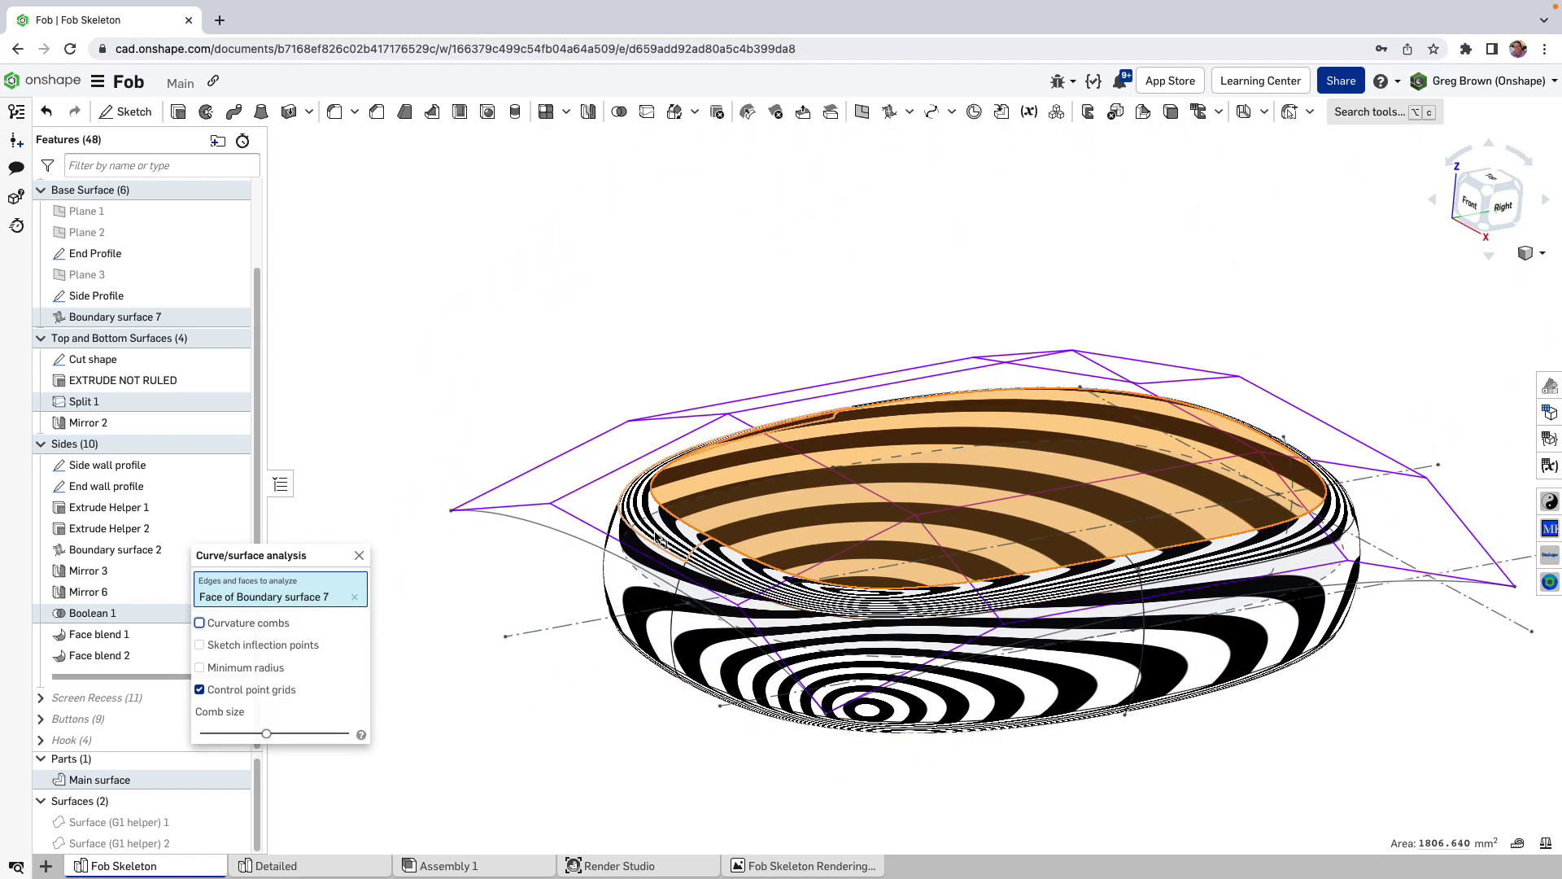
{"action": "right_click_drag", "start_coordinate": [690, 533], "coordinate": [929, 433]}
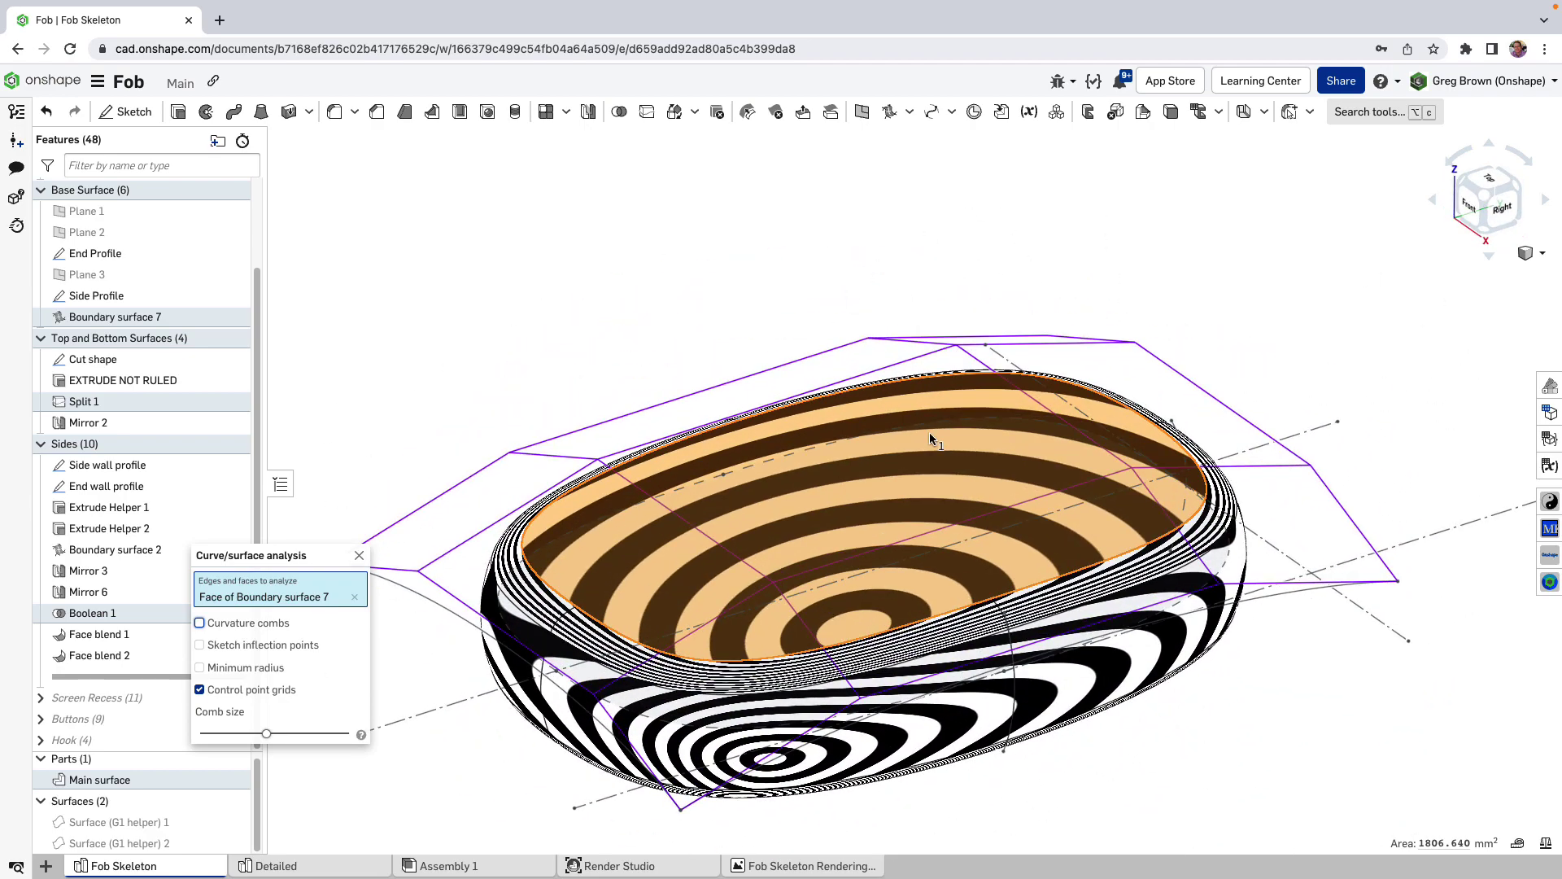
{"action": "left_click", "coordinate": [360, 554]}
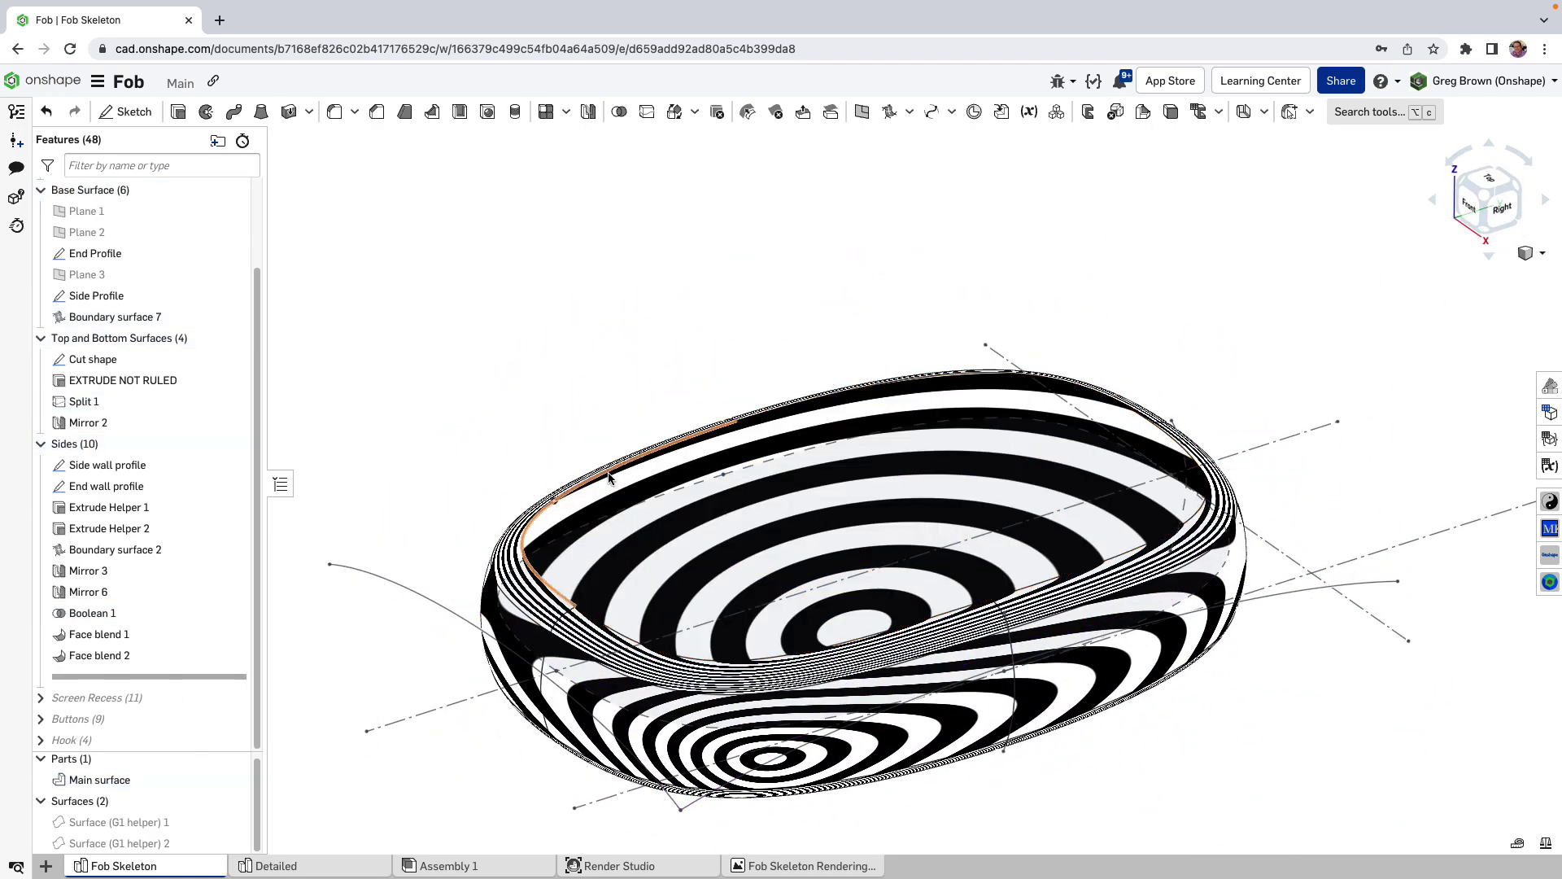
Return the body from zebra stripes to the Shaded display.
{"action": "left_click", "coordinate": [1541, 254]}
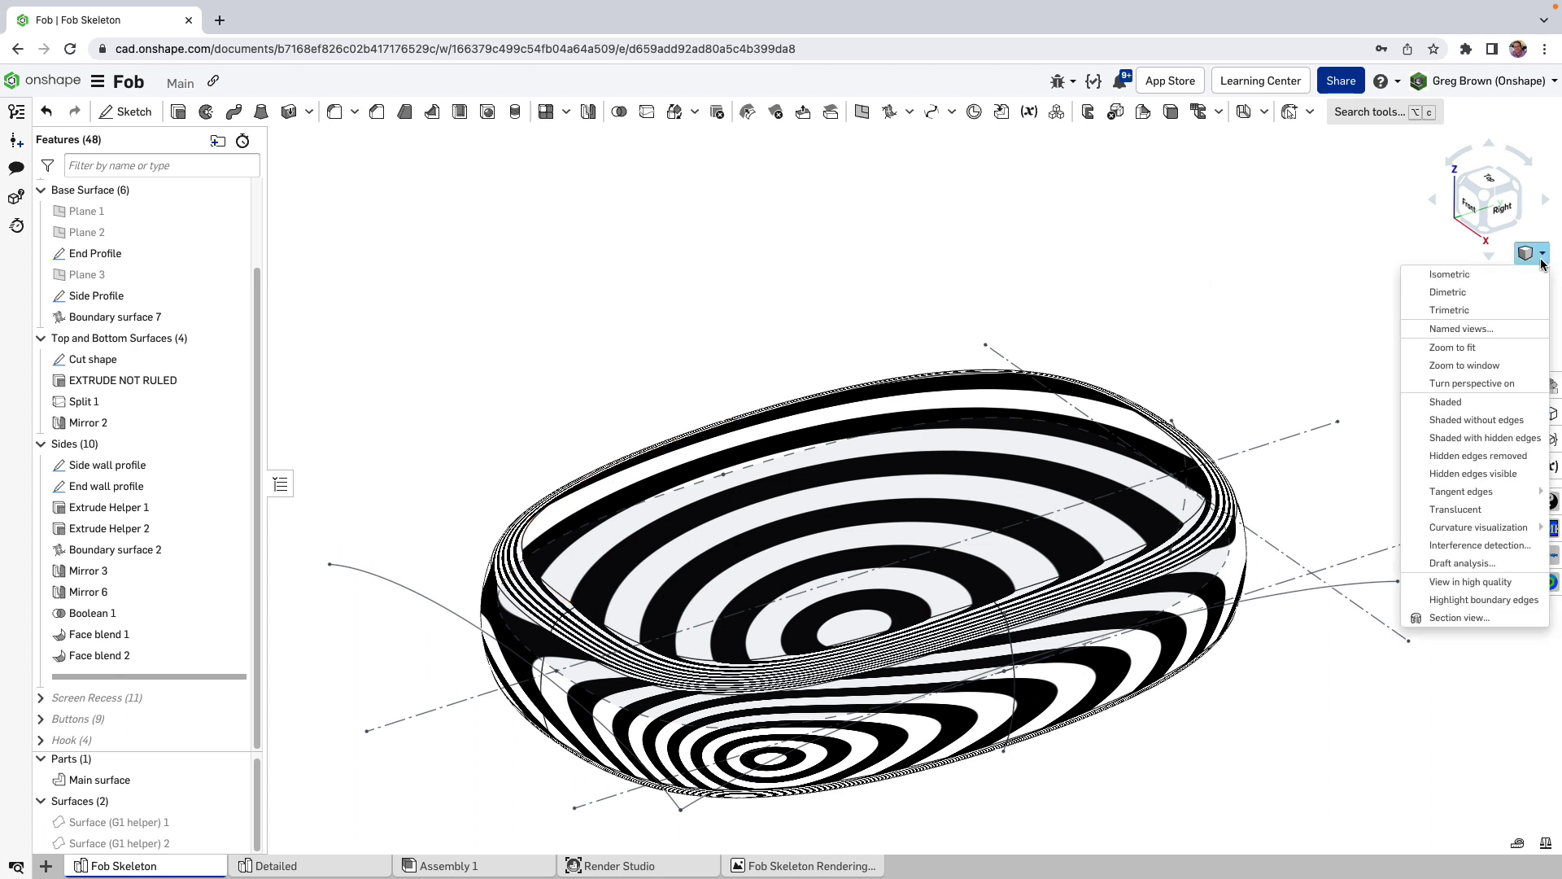
{"action": "mouse_move", "coordinate": [1445, 529]}
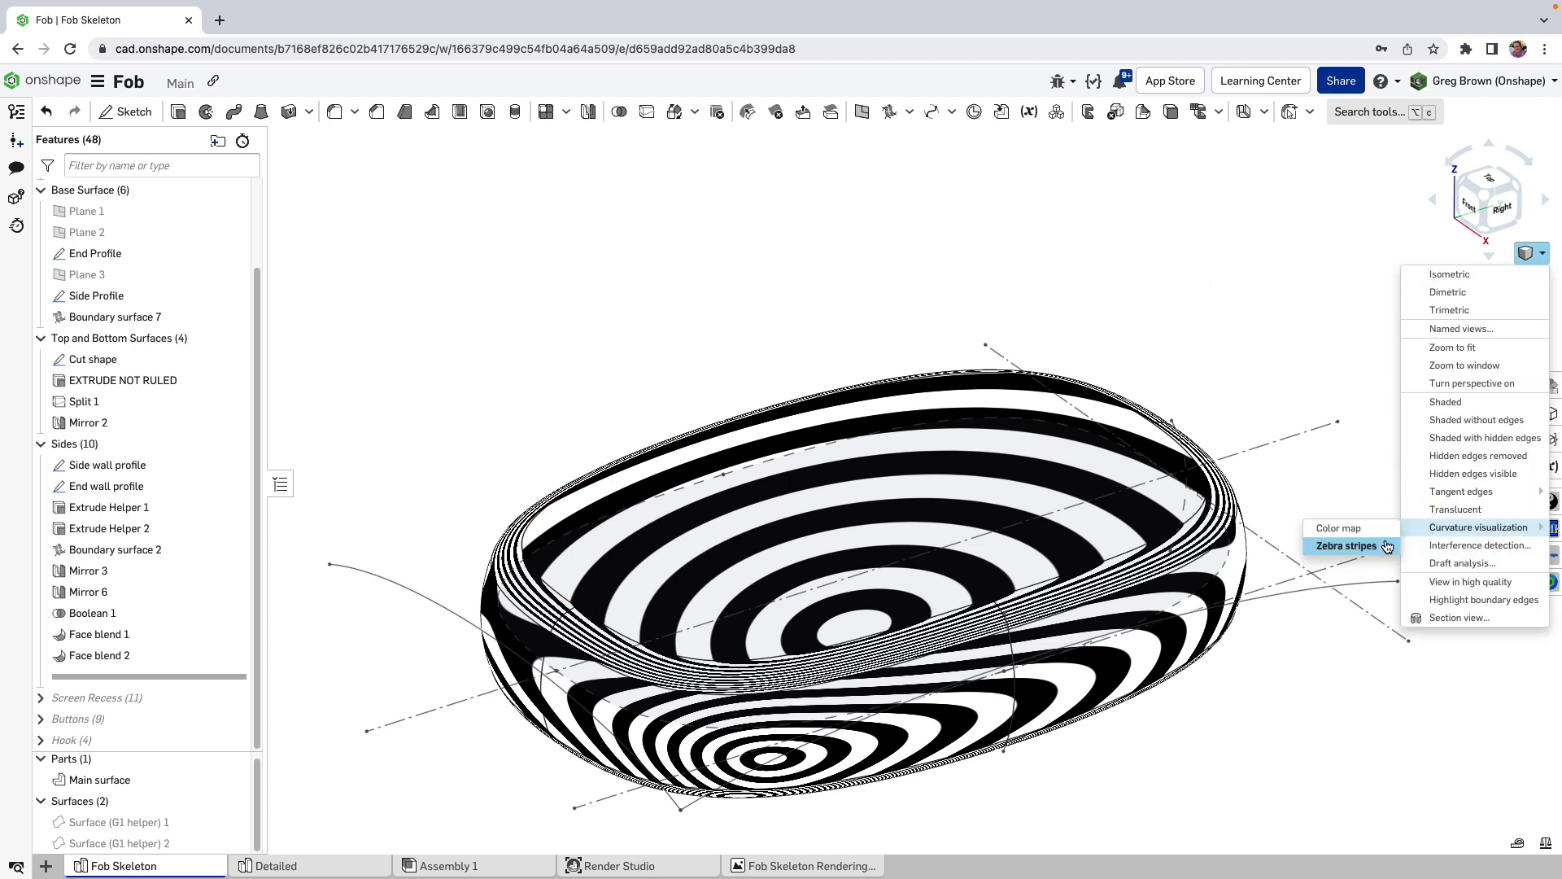
{"action": "left_click", "coordinate": [1446, 402]}
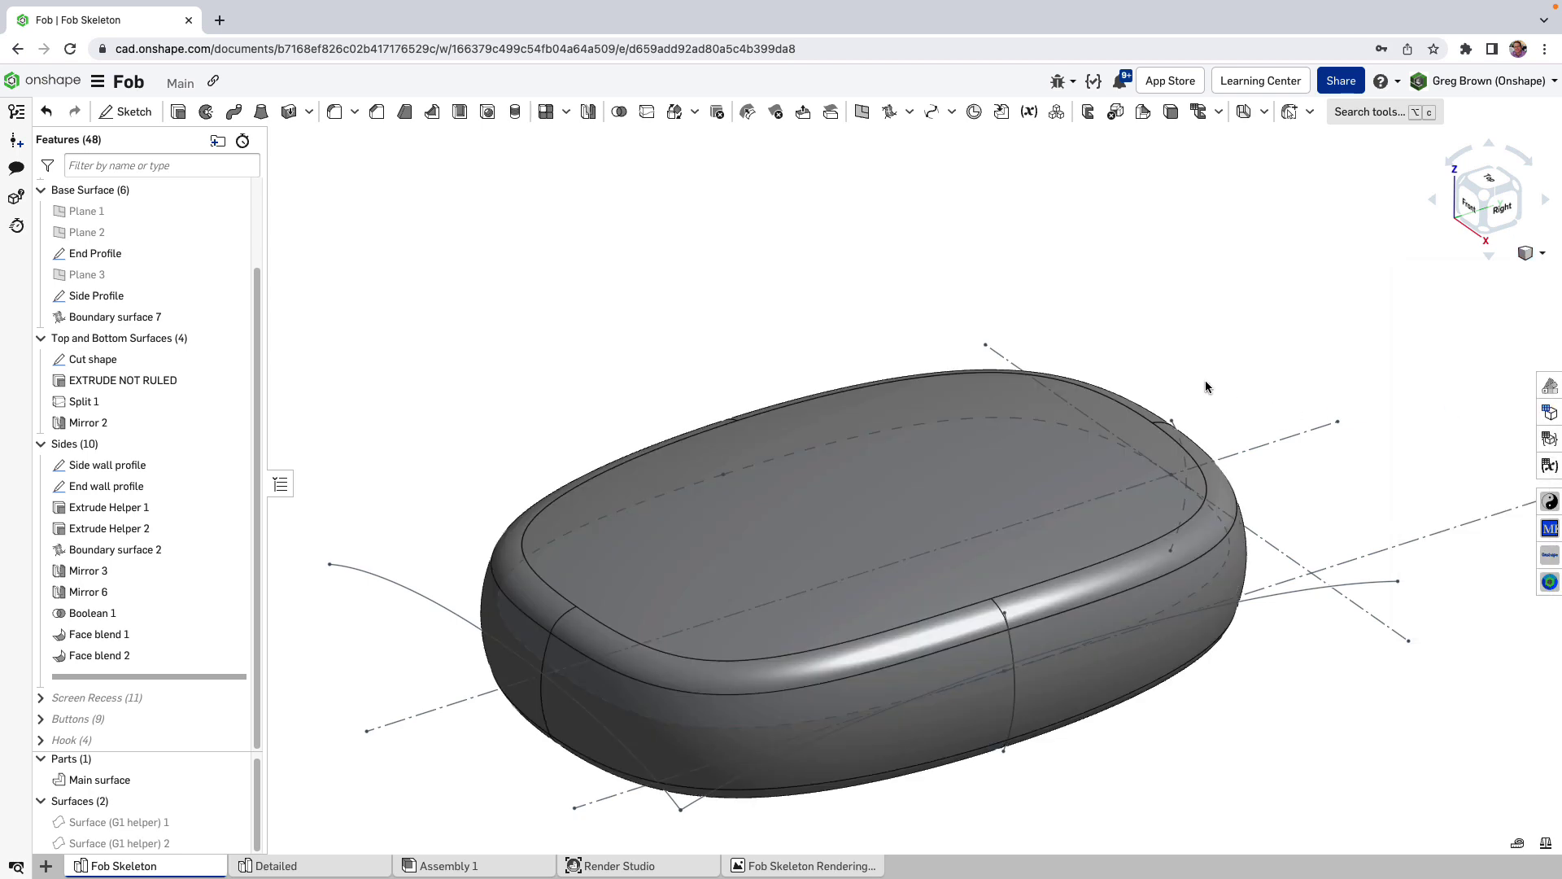
Run curve/surface analysis on the corner face of Face blend 2, and examine its control point grid up close.
{"action": "mouse_move", "coordinate": [1205, 380]}
{"action": "right_mouse_down"}
{"action": "mouse_move", "coordinate": [1189, 341]}
{"action": "mouse_move", "coordinate": [1166, 359]}
{"action": "right_mouse_up"}
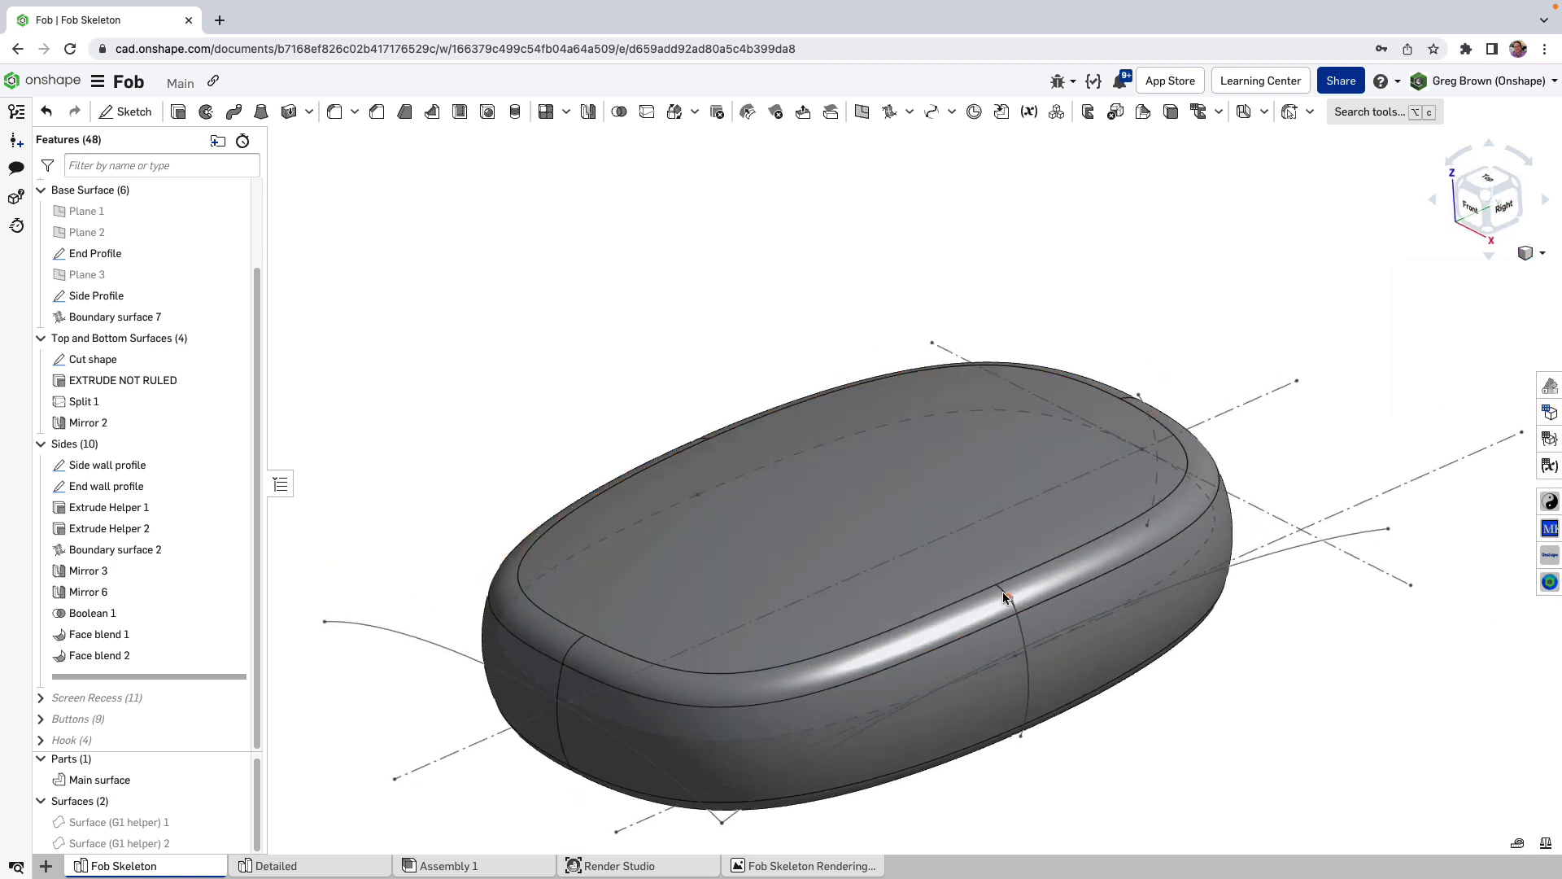
{"action": "left_click", "coordinate": [981, 618]}
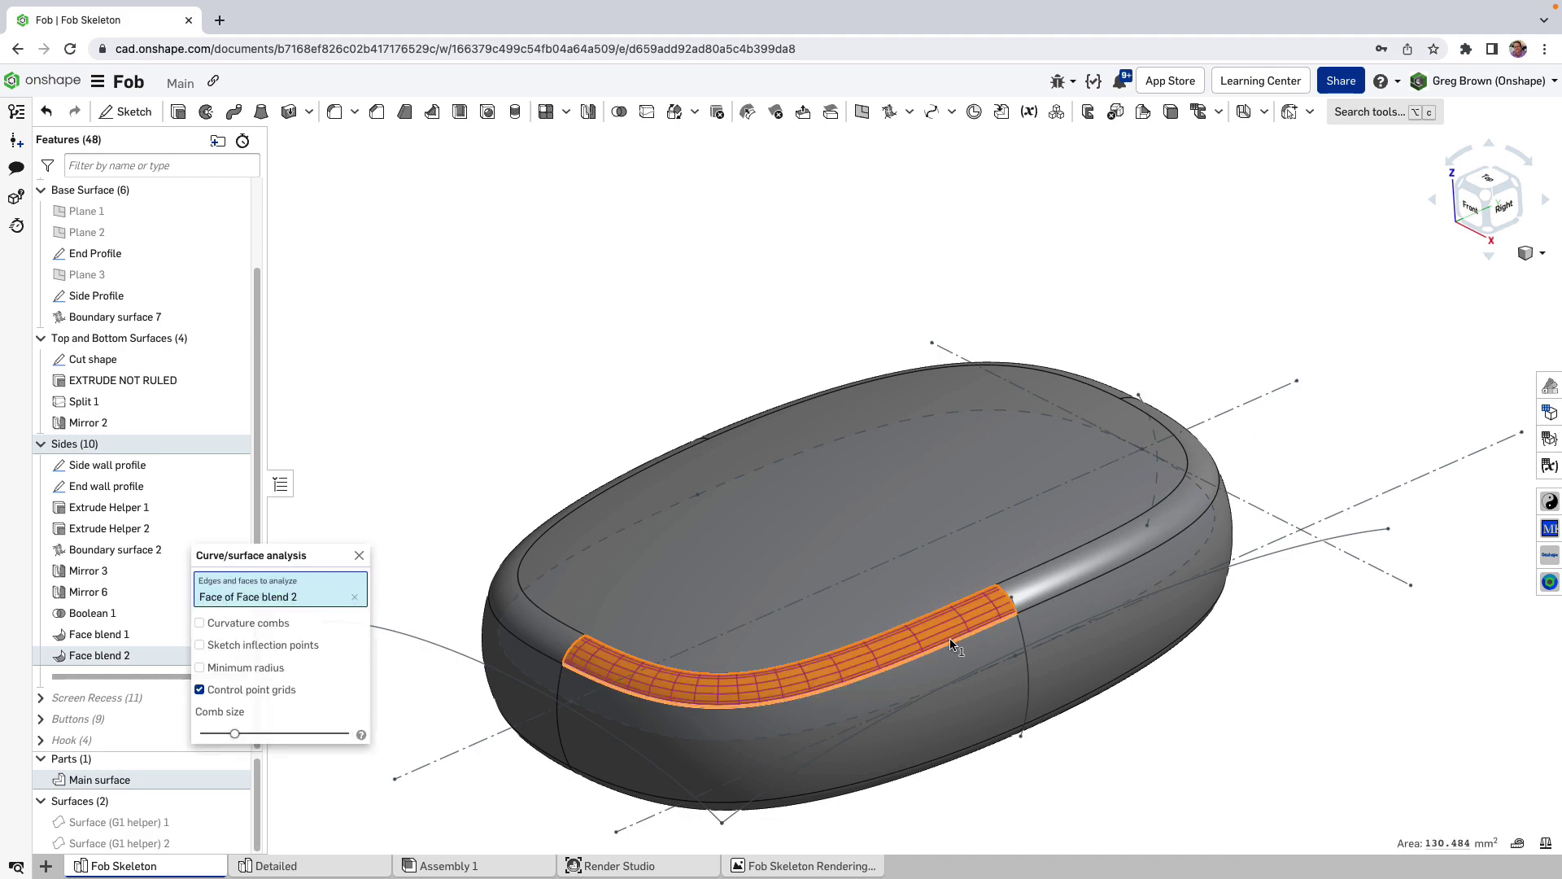
{"action": "right_click_drag", "start_coordinate": [959, 642], "coordinate": [910, 677]}
{"action": "scroll", "coordinate": [673, 741], "scroll_direction": "down", "scroll_amount": 8}
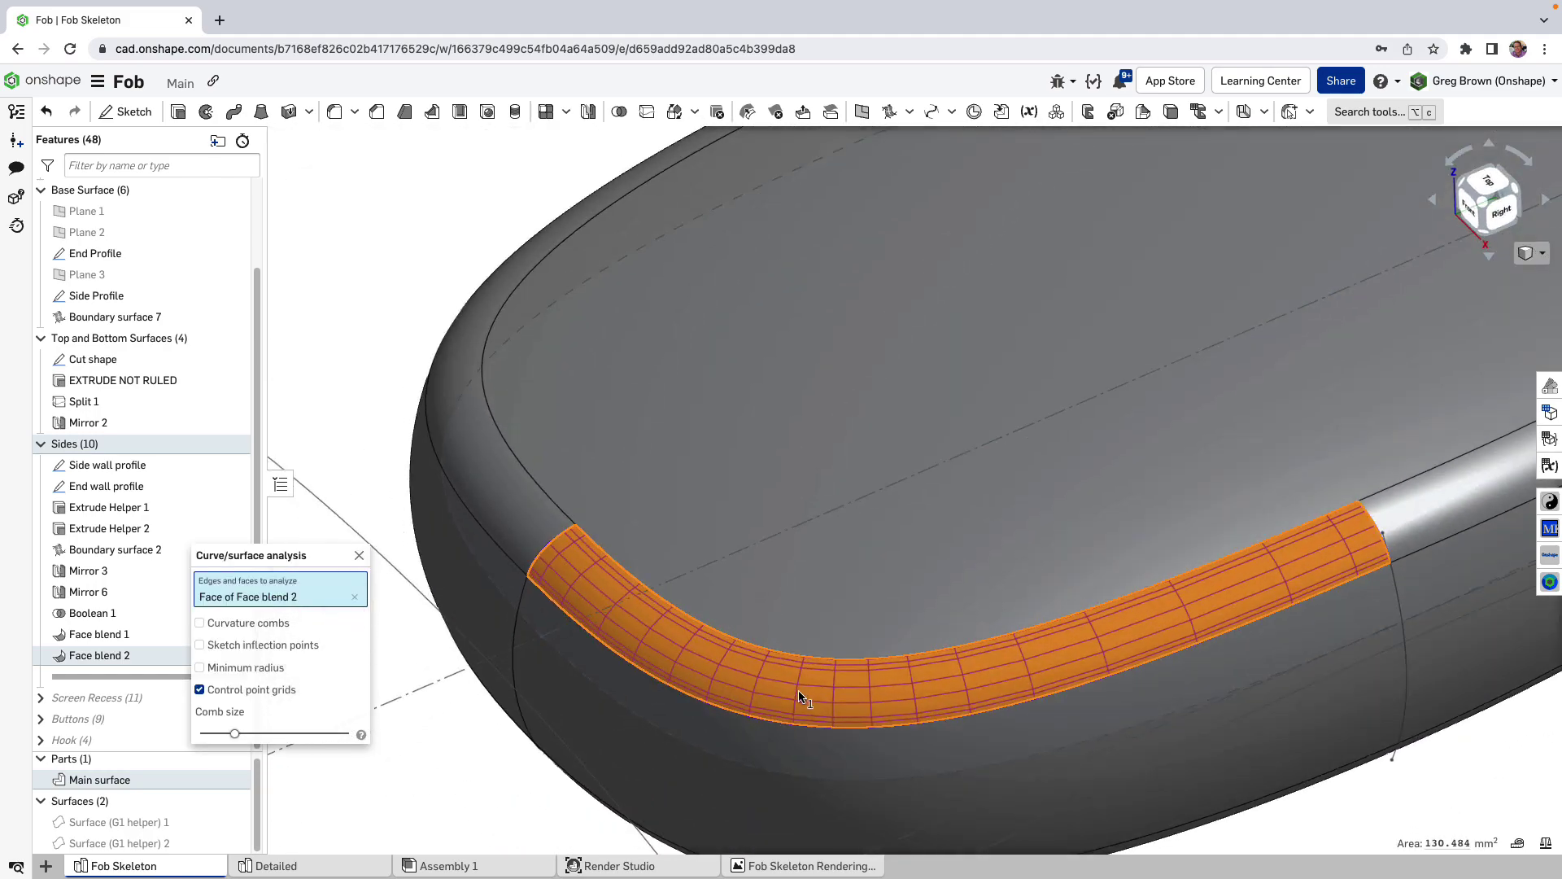
{"action": "right_click_drag", "start_coordinate": [798, 692], "coordinate": [822, 676]}
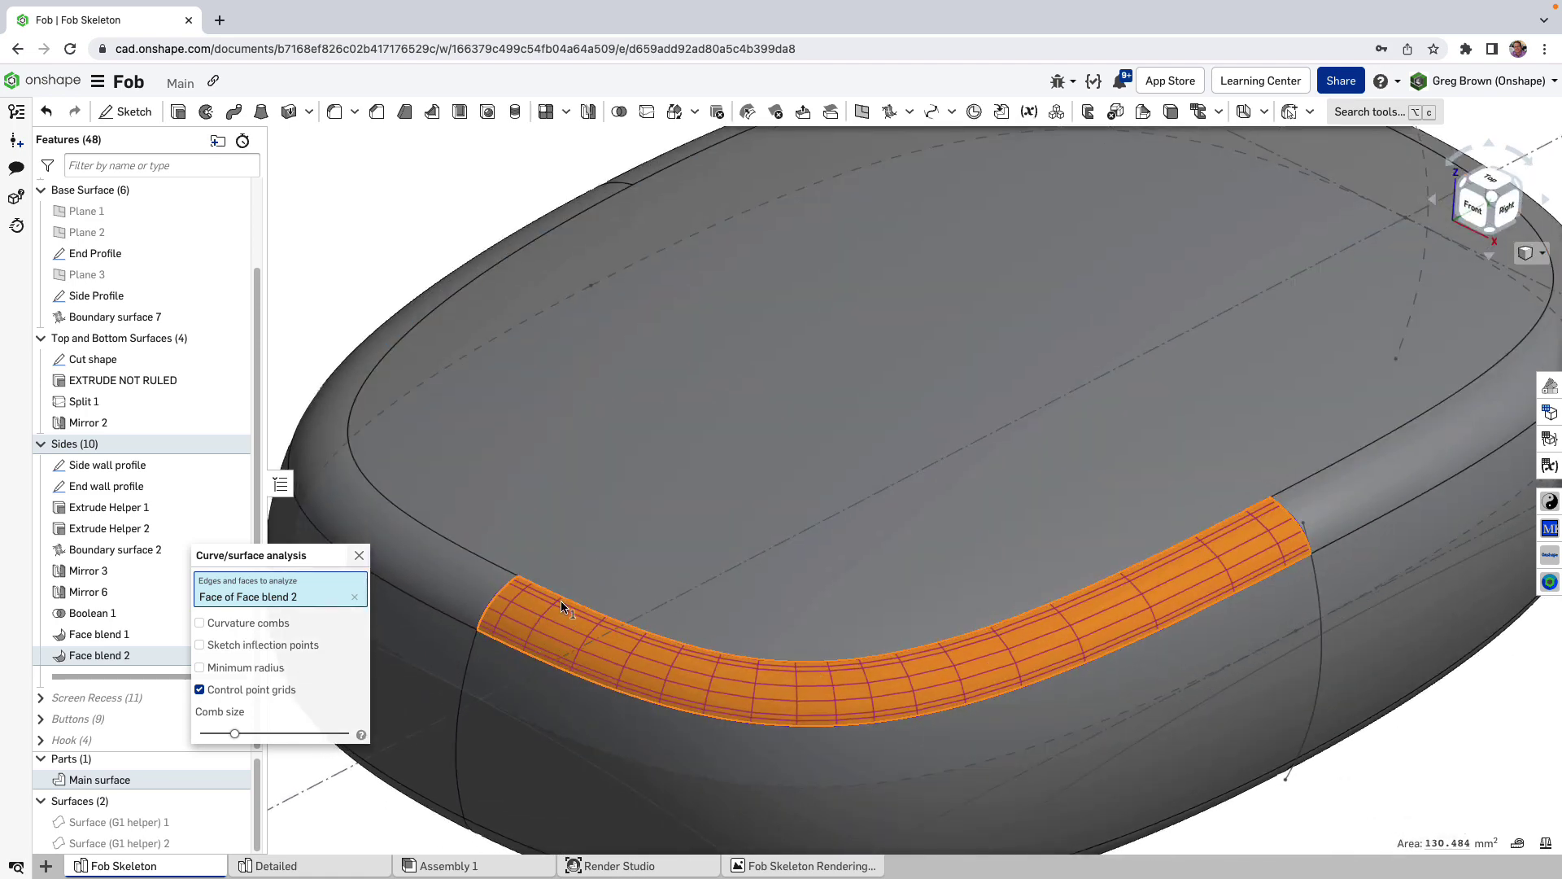
{"action": "scroll", "coordinate": [560, 604], "scroll_direction": "down", "scroll_amount": 8}
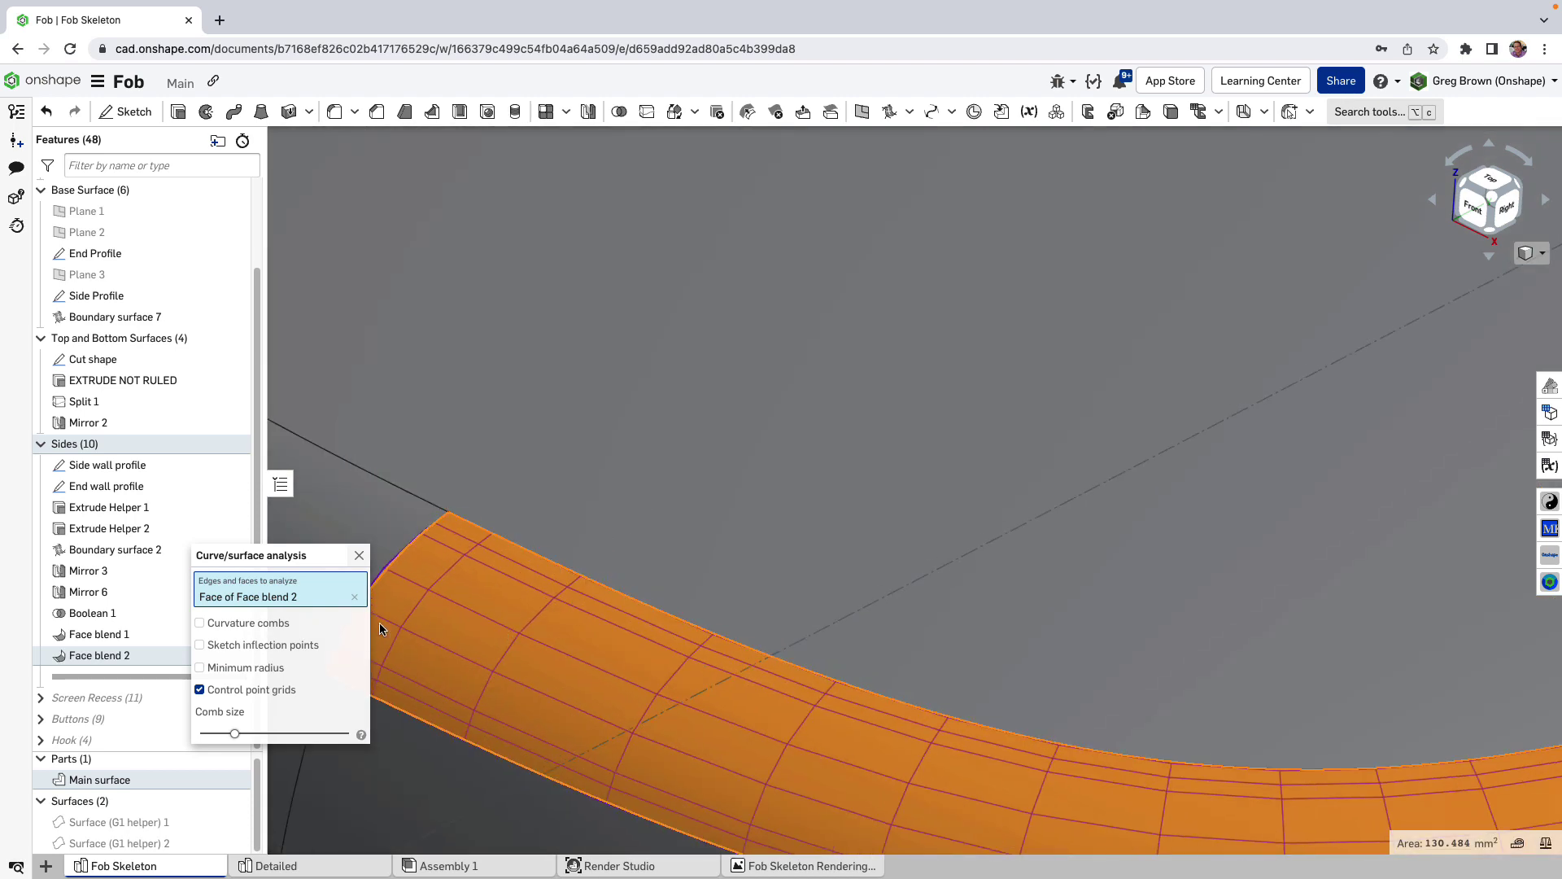
Show curvature combs on the Face blend 2 face for the V curves only, and examine them at the blend edge.
{"action": "left_click", "coordinate": [238, 626]}
{"action": "right_click_drag", "start_coordinate": [535, 608], "coordinate": [281, 754]}
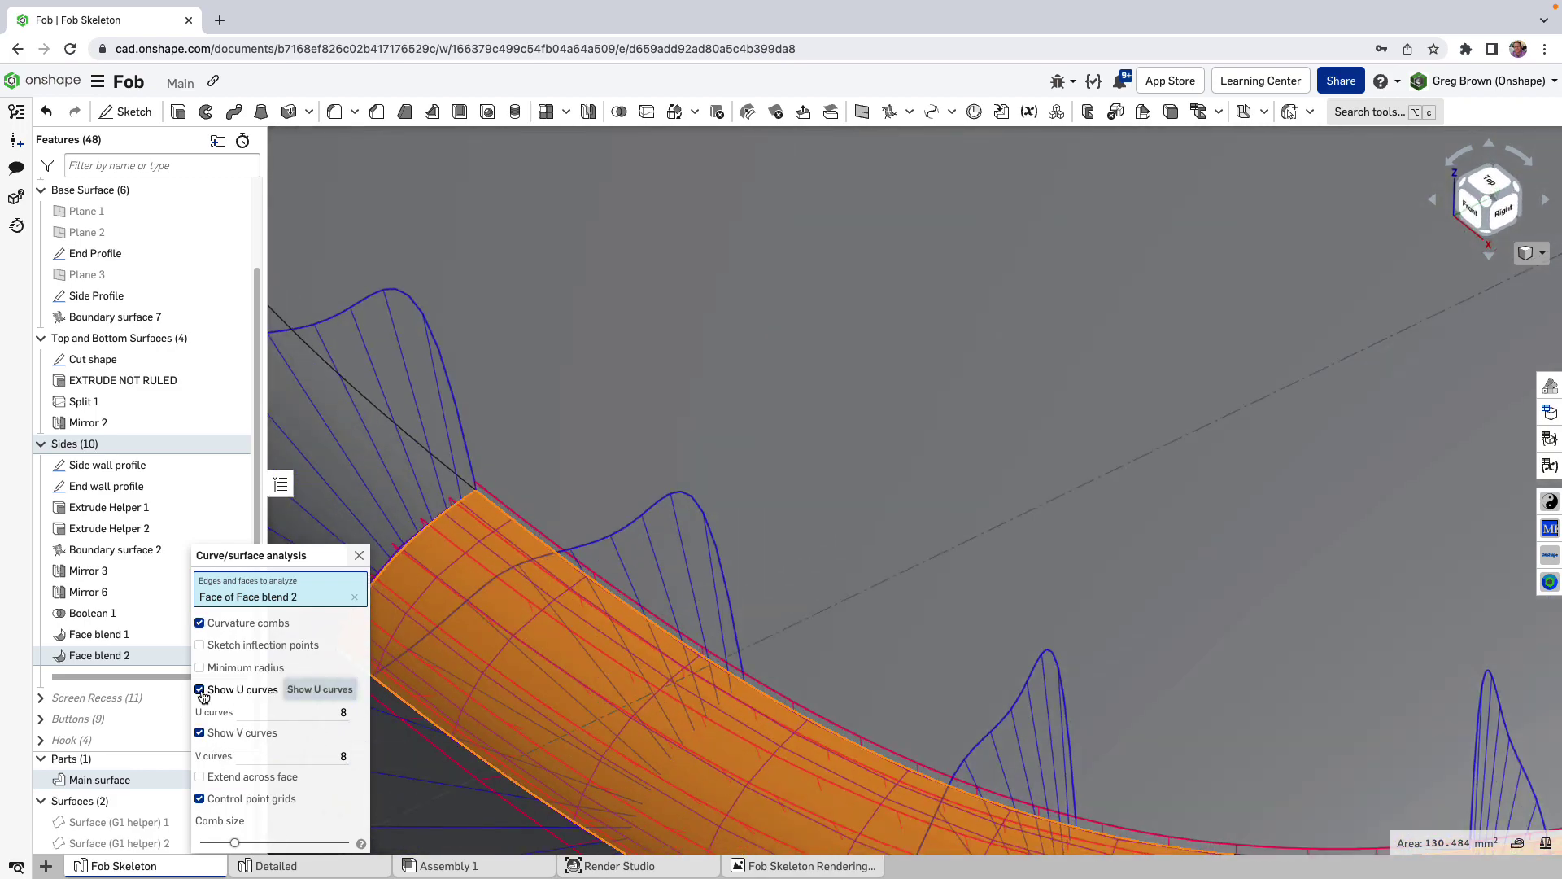
{"action": "left_click", "coordinate": [227, 691]}
{"action": "right_click_drag", "start_coordinate": [631, 614], "coordinate": [728, 822]}
{"action": "scroll", "coordinate": [700, 692], "scroll_direction": "up", "scroll_amount": 10}
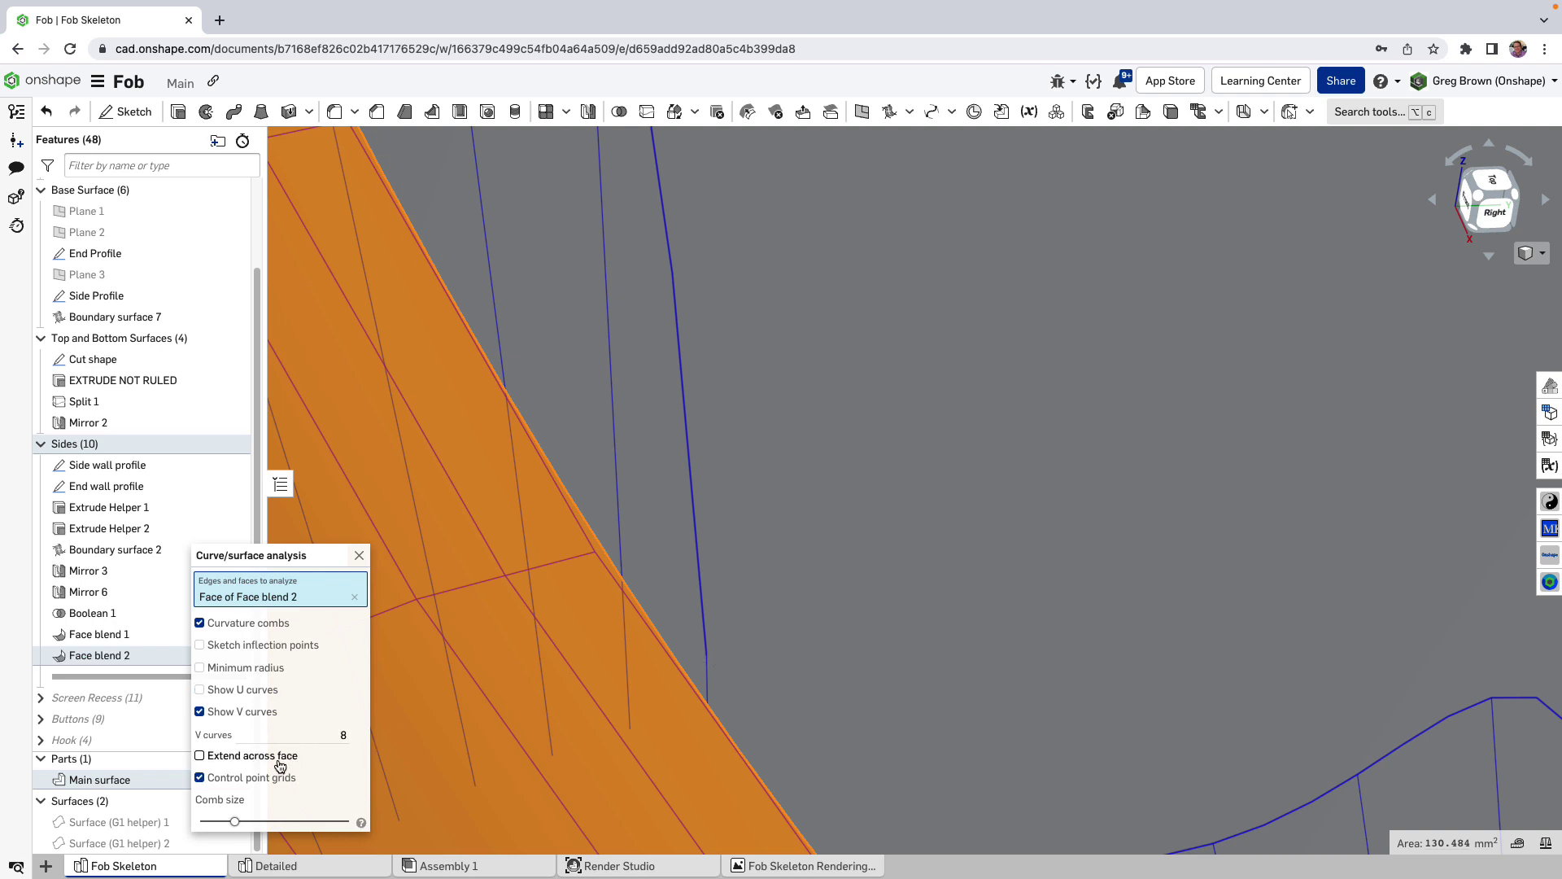
Extend the curvature combs across the adjacent faces, examine the transition at the blend edge, and close the analysis.
{"action": "left_click", "coordinate": [199, 755]}
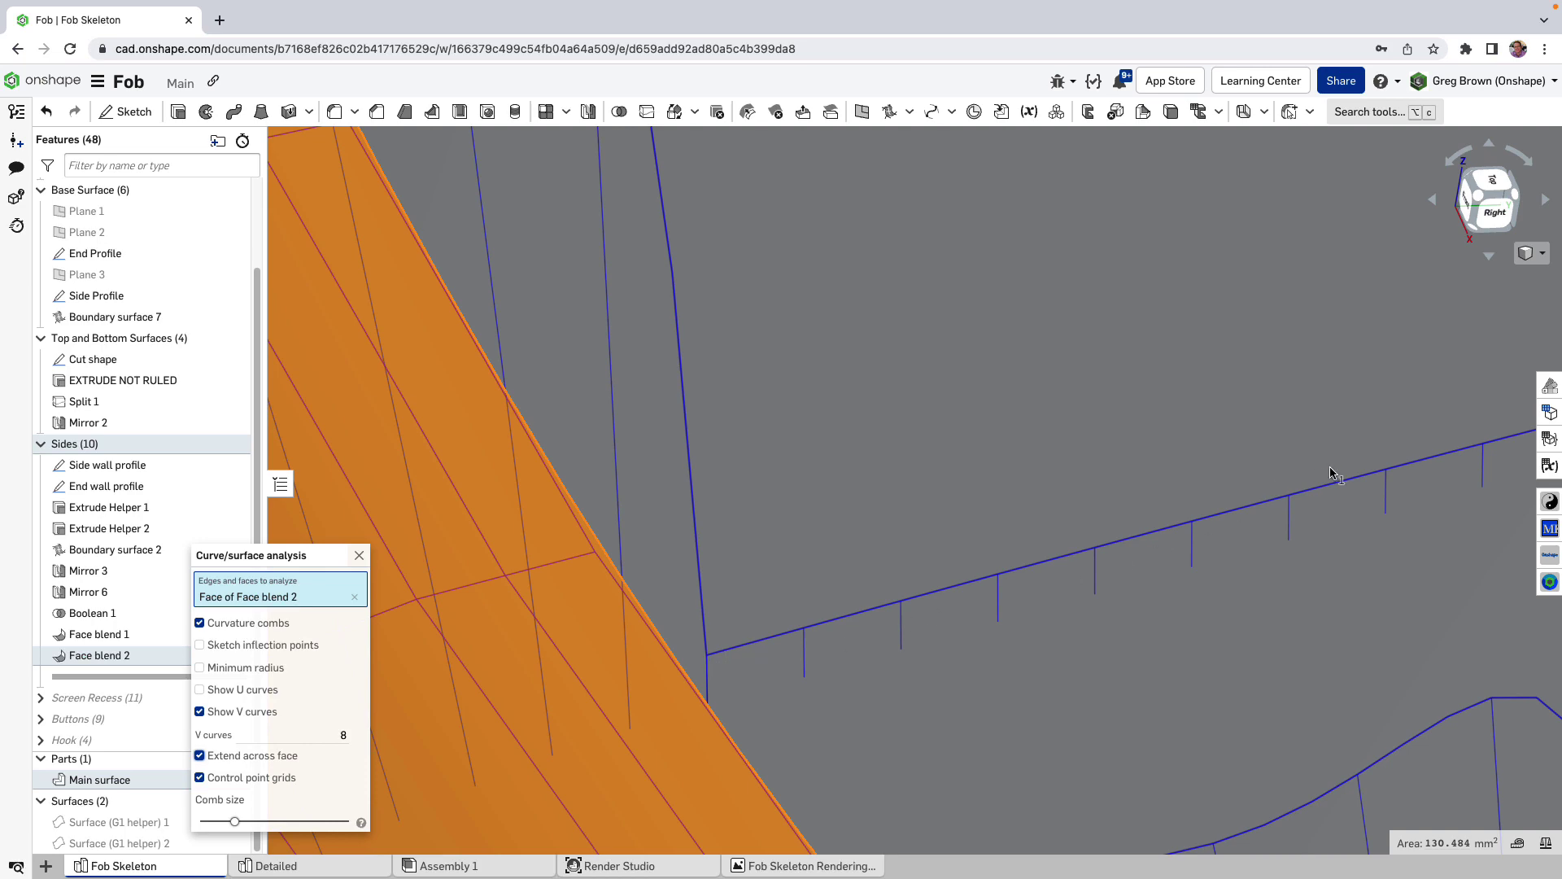
{"action": "scroll", "coordinate": [807, 583], "scroll_direction": "down", "scroll_amount": 10}
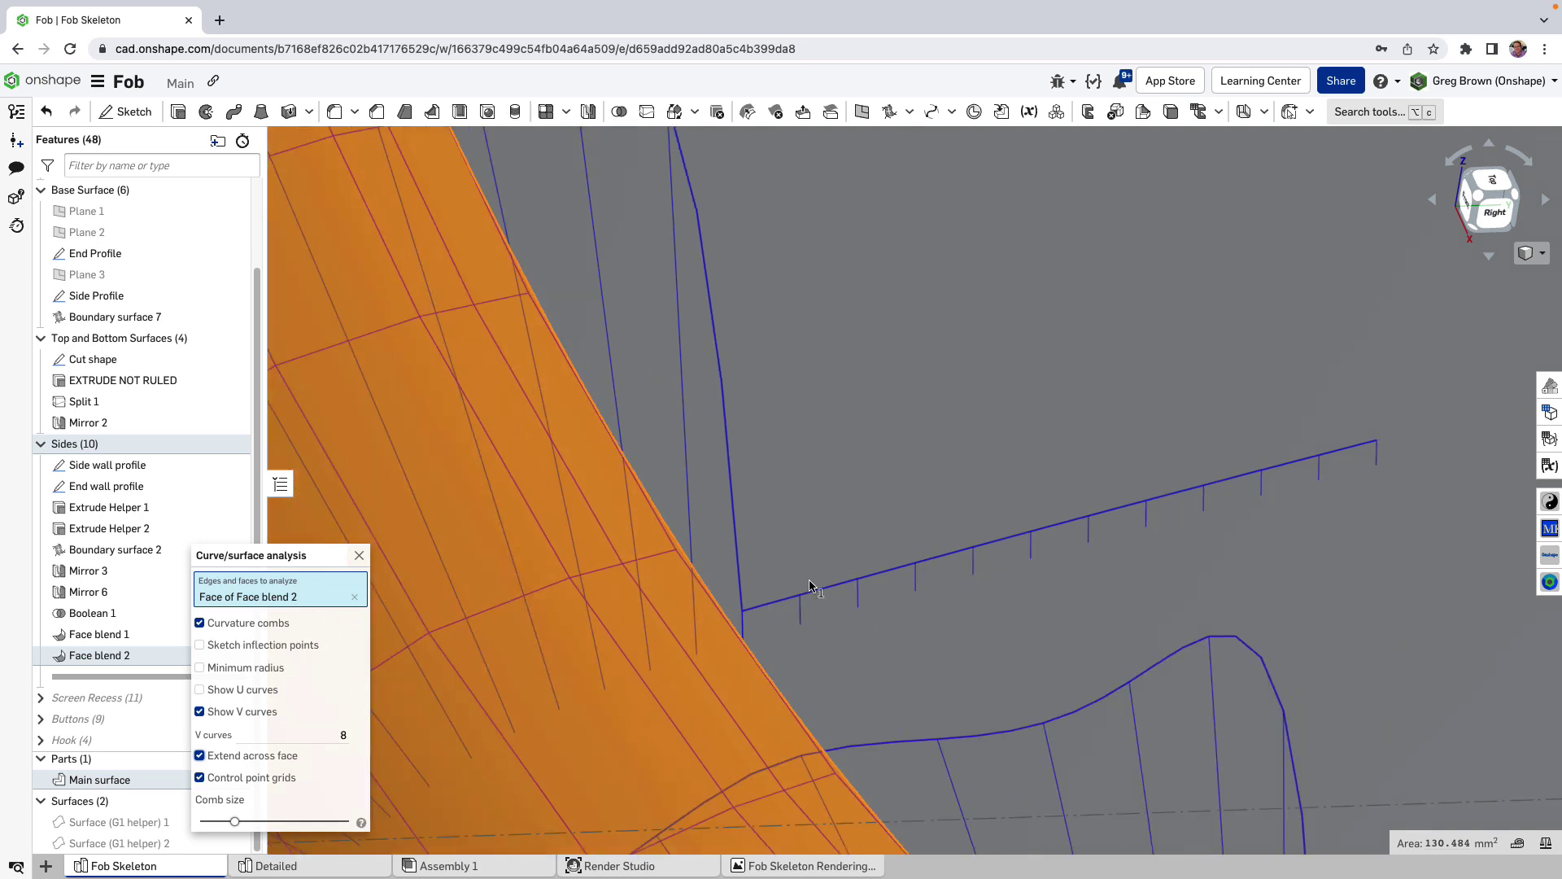
{"action": "scroll", "coordinate": [807, 583], "scroll_direction": "up", "scroll_amount": 15}
{"action": "scroll", "coordinate": [806, 583], "scroll_direction": "down", "scroll_amount": 8}
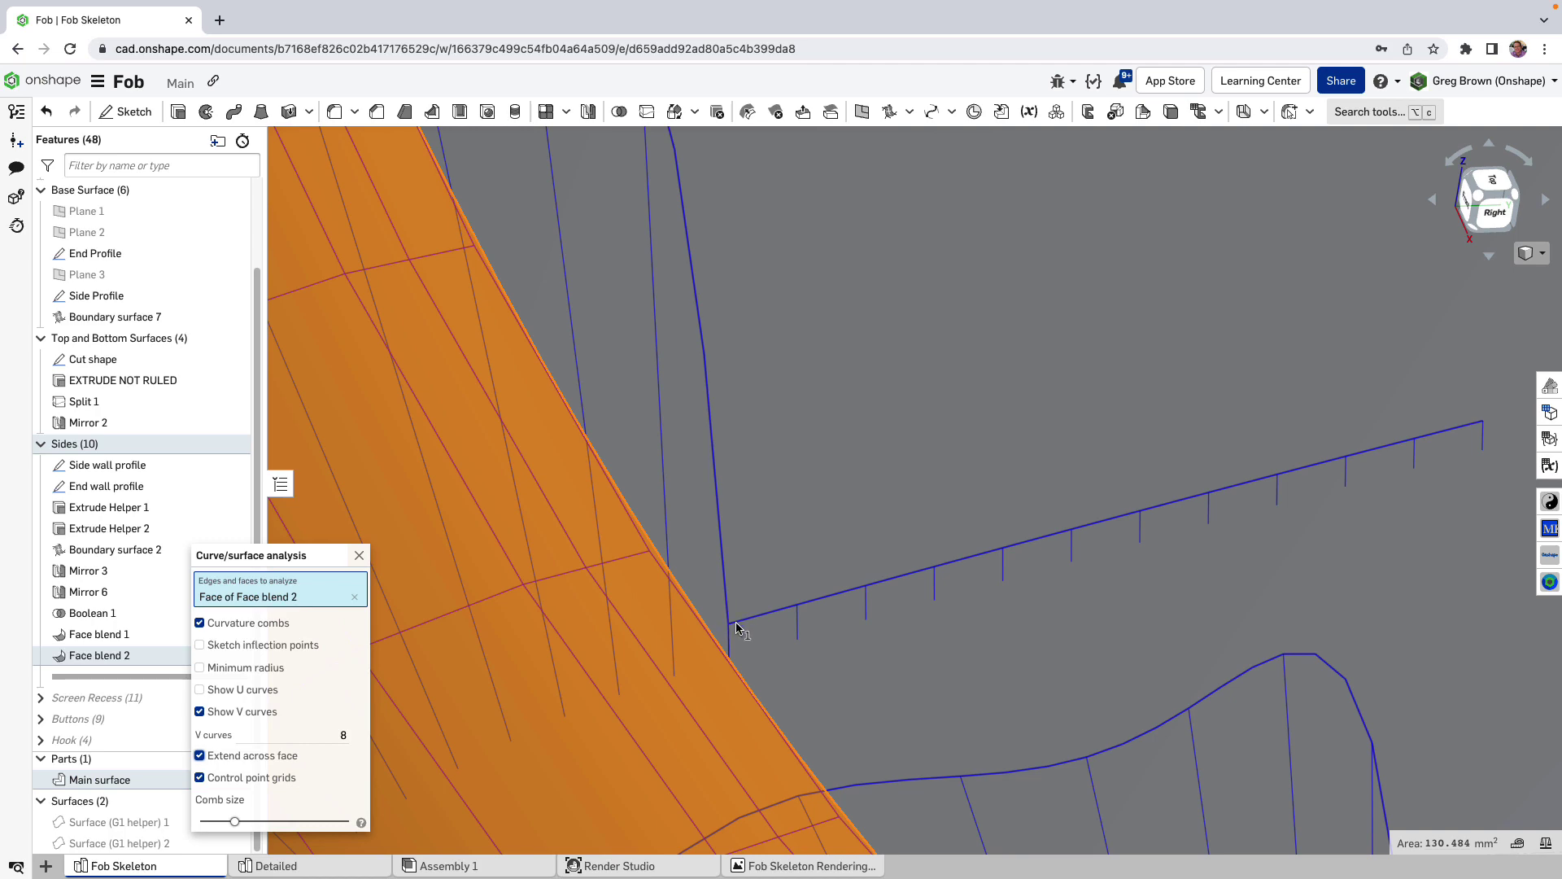
{"action": "scroll", "coordinate": [749, 627], "scroll_direction": "down", "scroll_amount": 3}
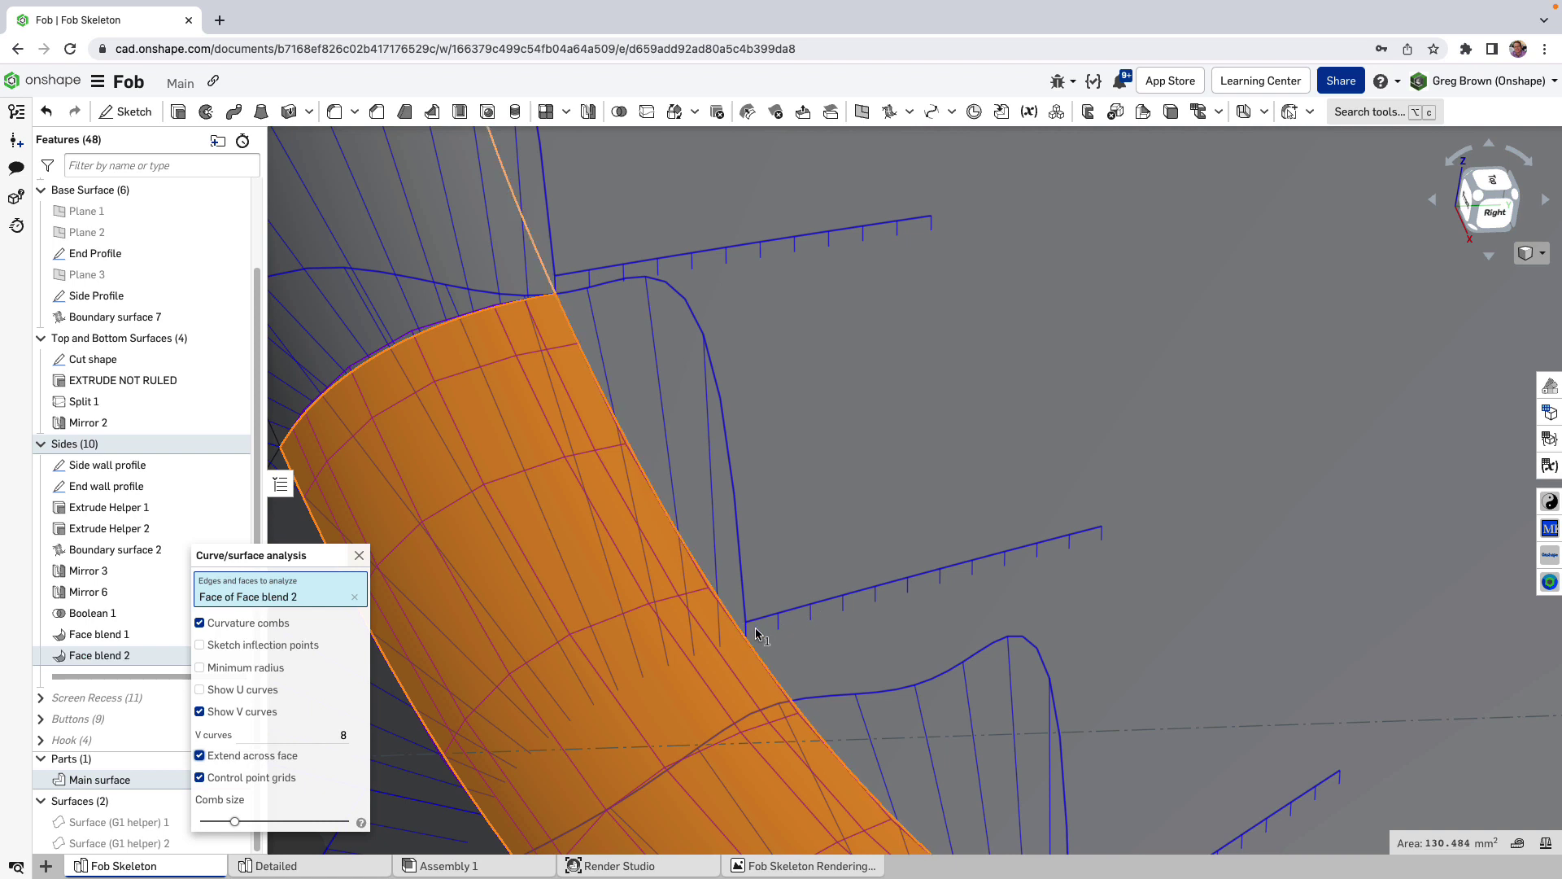
{"action": "left_click", "coordinate": [360, 559]}
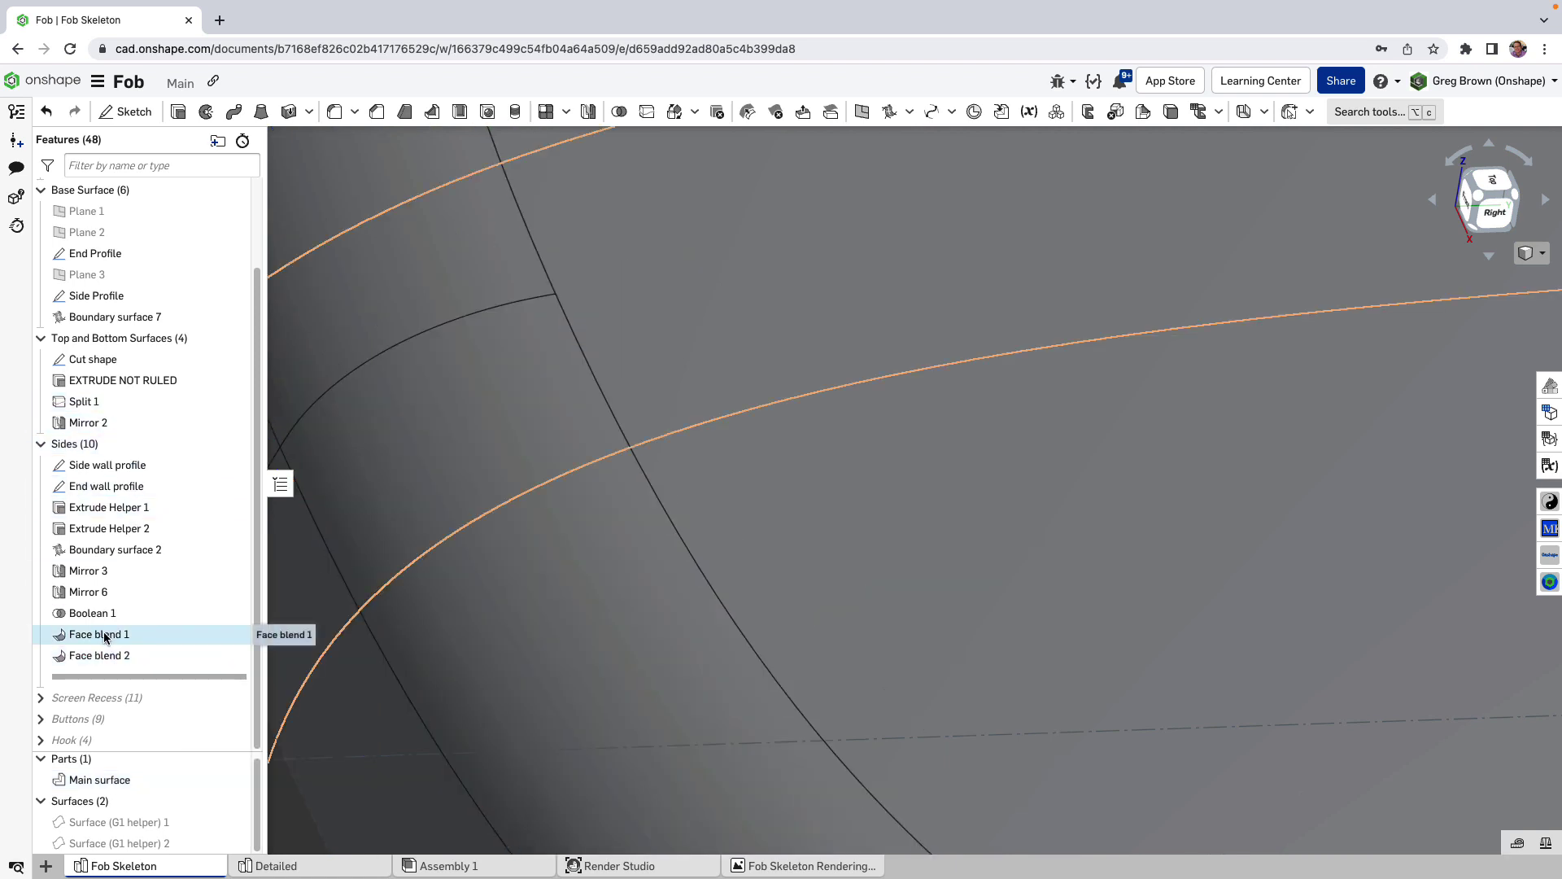
Hide all sketches and show the whole fob body at an angle.
{"action": "key", "text": "f"}
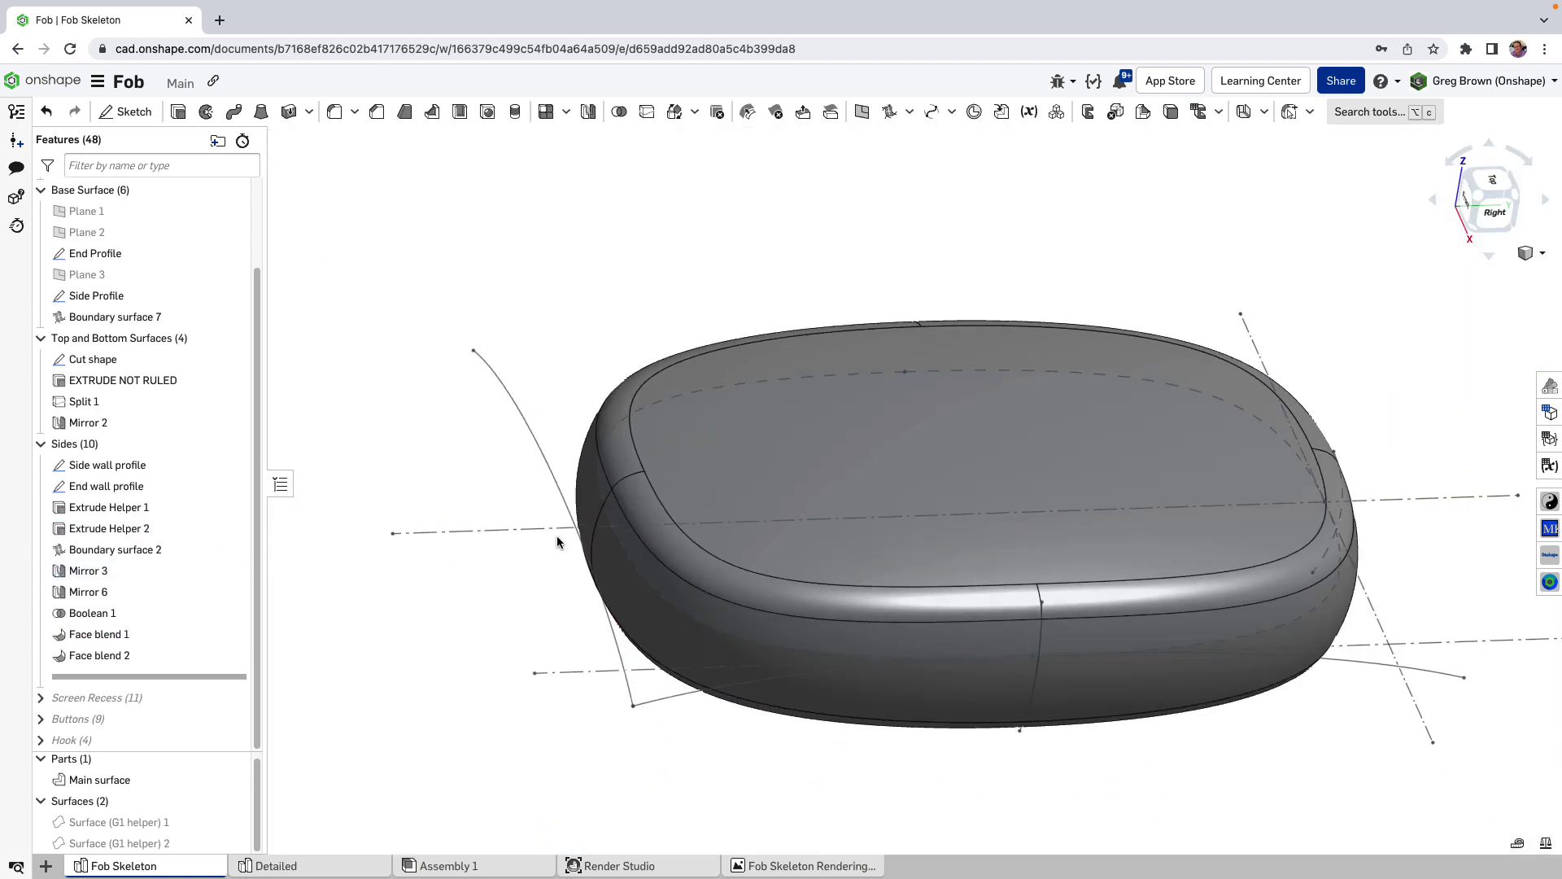
{"action": "mouse_move", "coordinate": [557, 535]}
{"action": "right_mouse_down"}
{"action": "mouse_move", "coordinate": [925, 403]}
{"action": "mouse_move", "coordinate": [913, 542]}
{"action": "mouse_move", "coordinate": [568, 341]}
{"action": "mouse_move", "coordinate": [555, 370]}
{"action": "mouse_move", "coordinate": [560, 341]}
{"action": "right_mouse_up"}
{"action": "key", "text": "shift+h"}
{"action": "middle_click_drag", "start_coordinate": [926, 417], "coordinate": [818, 435]}
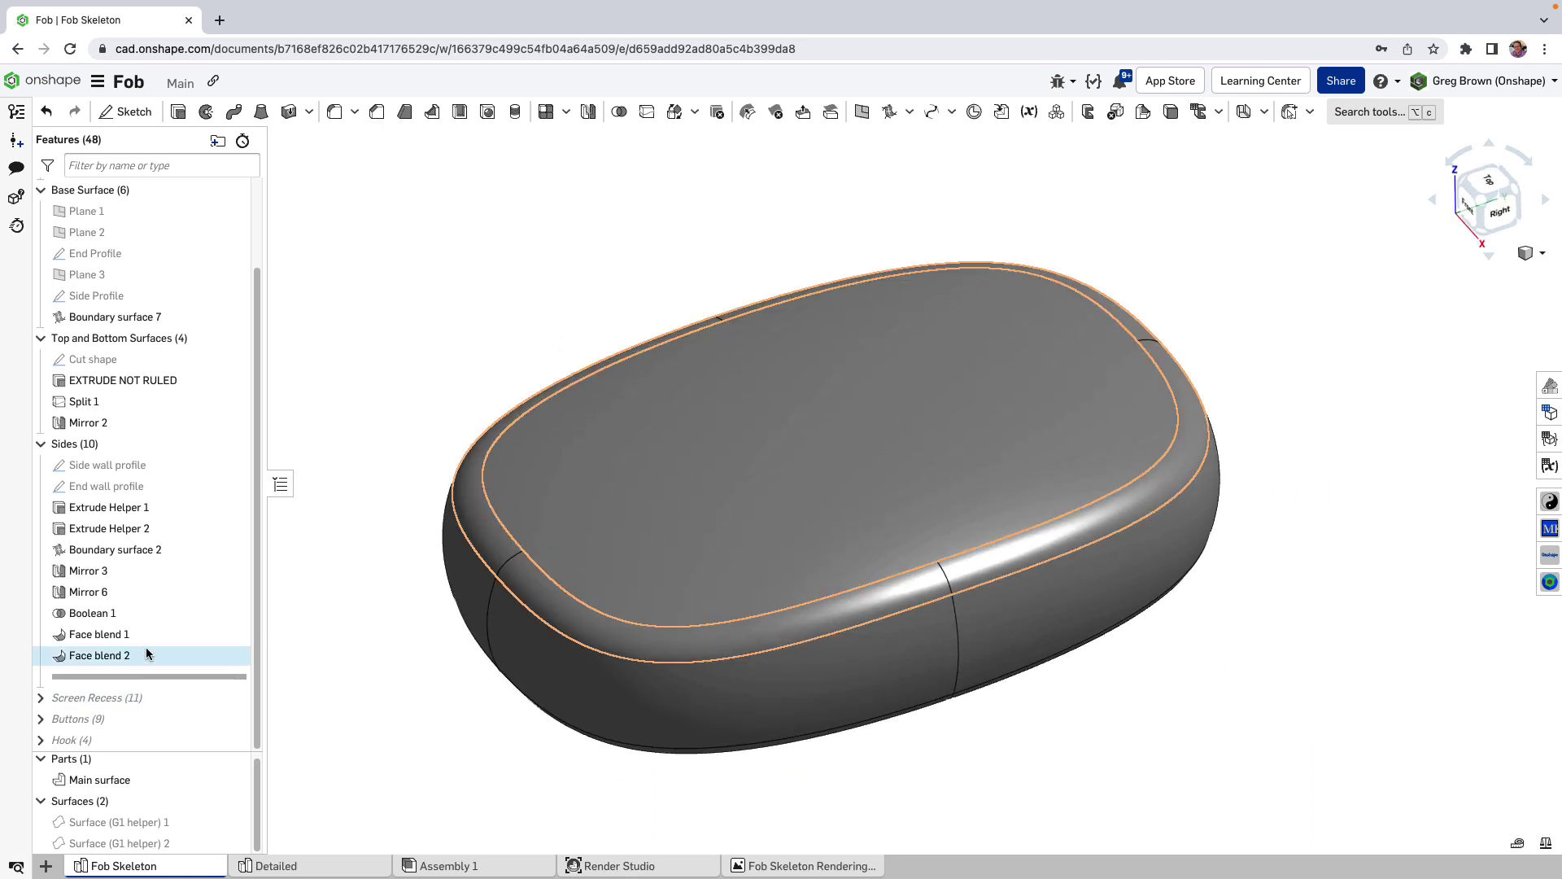
Expand the Screen Recess folder and roll the feature history forward to just after Boundary surface 6.
{"action": "left_click", "coordinate": [40, 697]}
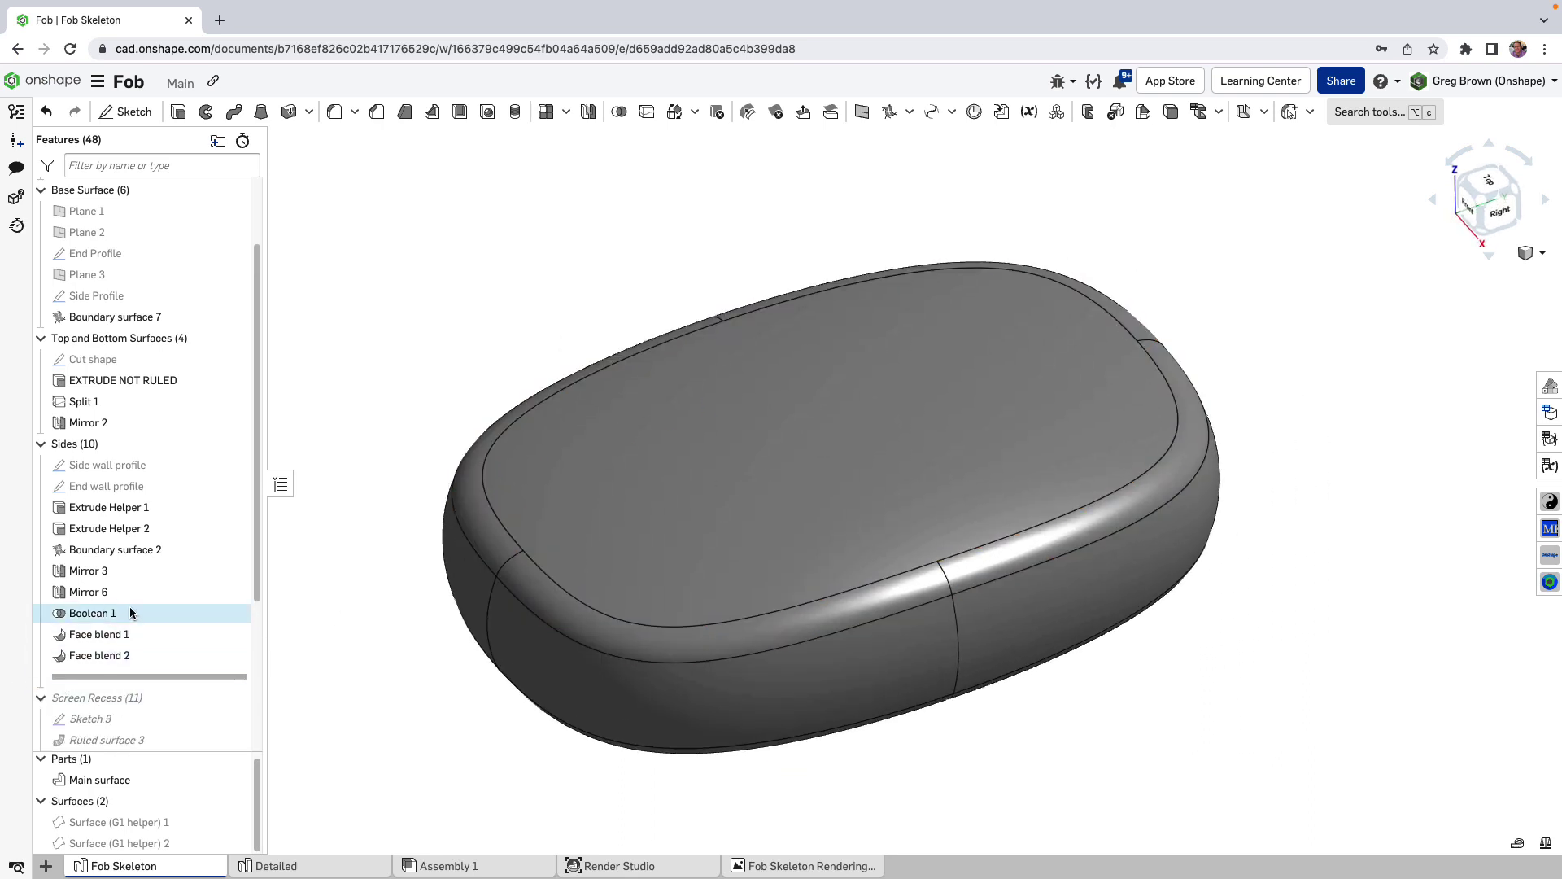
{"action": "scroll", "coordinate": [130, 607], "scroll_direction": "down", "scroll_amount": 3}
{"action": "left_click_drag", "start_coordinate": [140, 443], "coordinate": [129, 701]}
{"action": "right_click_drag", "start_coordinate": [778, 579], "coordinate": [820, 569]}
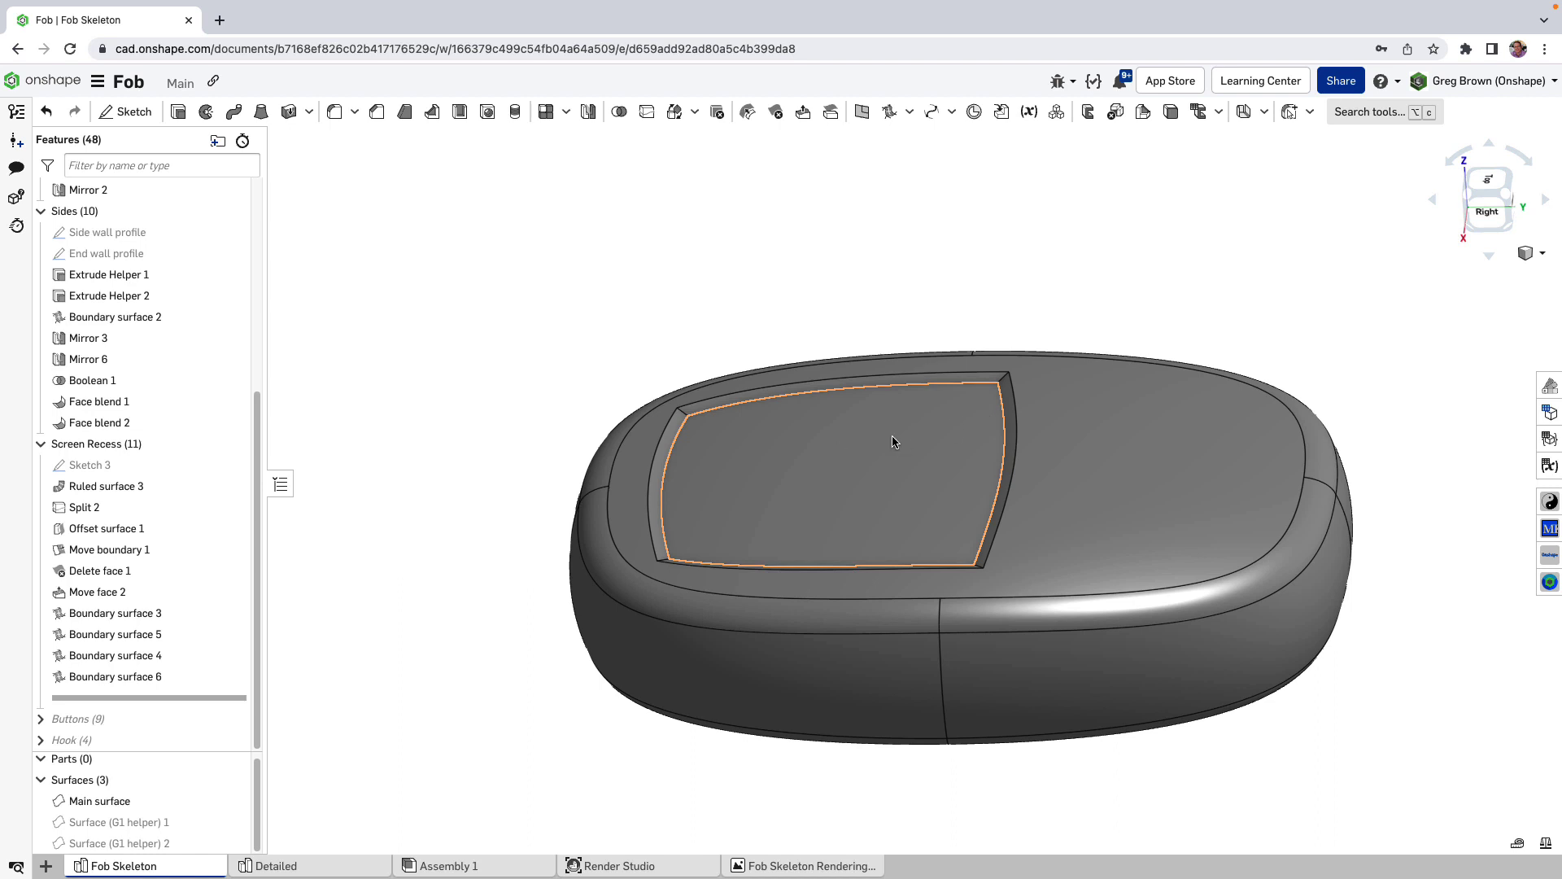
Examine the walls of the screen recess, selecting the faces of Boundary surface 5 and Boundary surface 4, and clear the selection.
{"action": "right_click_drag", "start_coordinate": [952, 472], "coordinate": [991, 431]}
{"action": "scroll", "coordinate": [984, 423], "scroll_direction": "up", "scroll_amount": 3}
{"action": "left_click", "coordinate": [984, 421]}
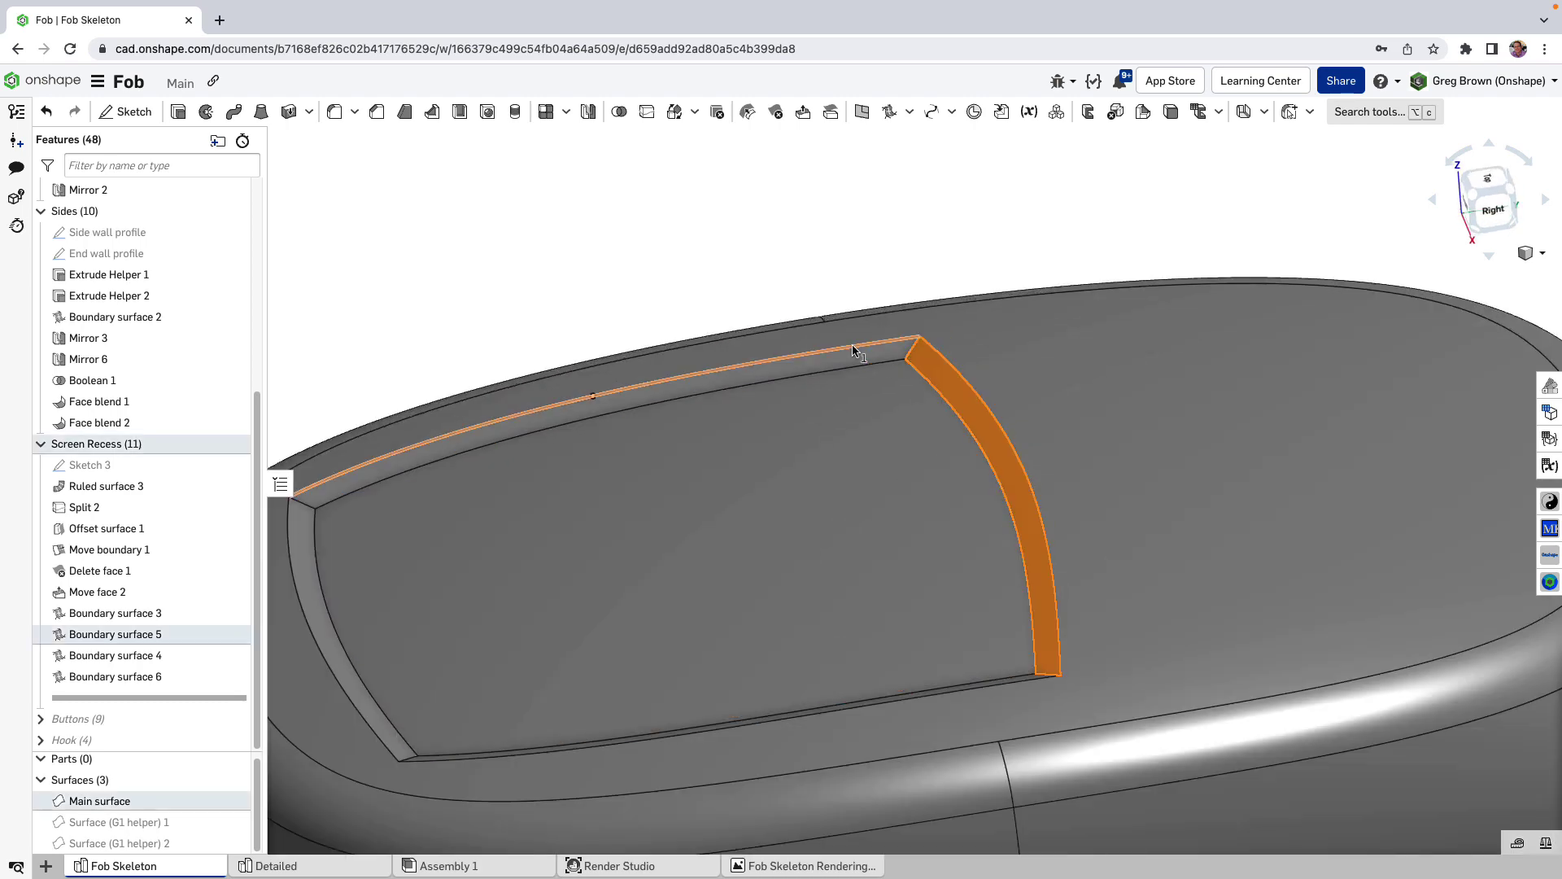
{"action": "left_click", "coordinate": [855, 358]}
{"action": "scroll", "coordinate": [602, 501], "scroll_direction": "down", "scroll_amount": 3}
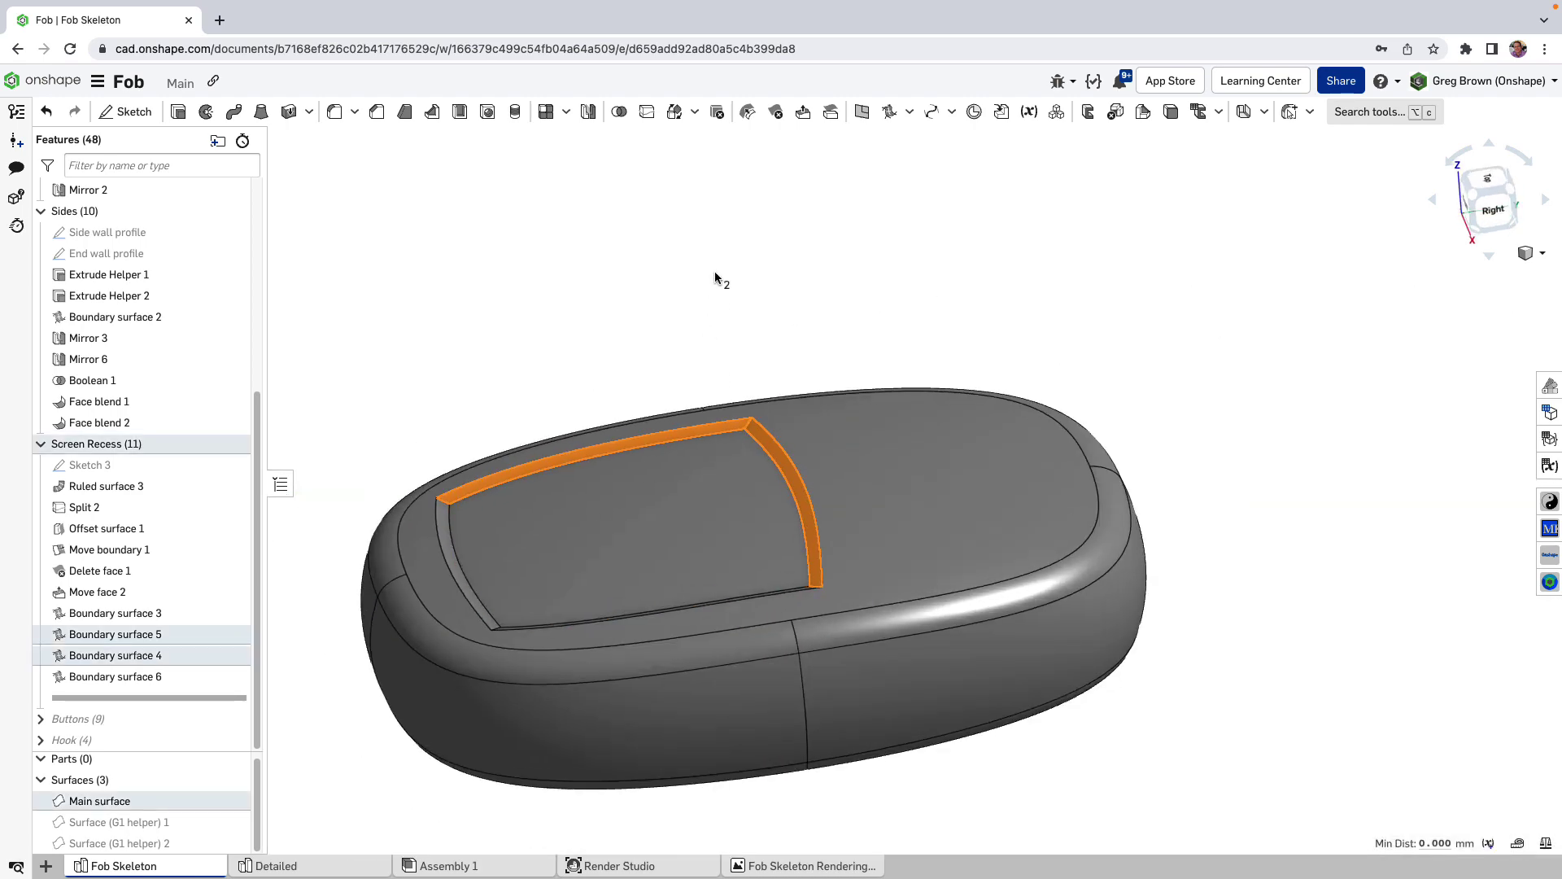
{"action": "left_click", "coordinate": [715, 271]}
{"action": "right_click_drag", "start_coordinate": [625, 506], "coordinate": [570, 535]}
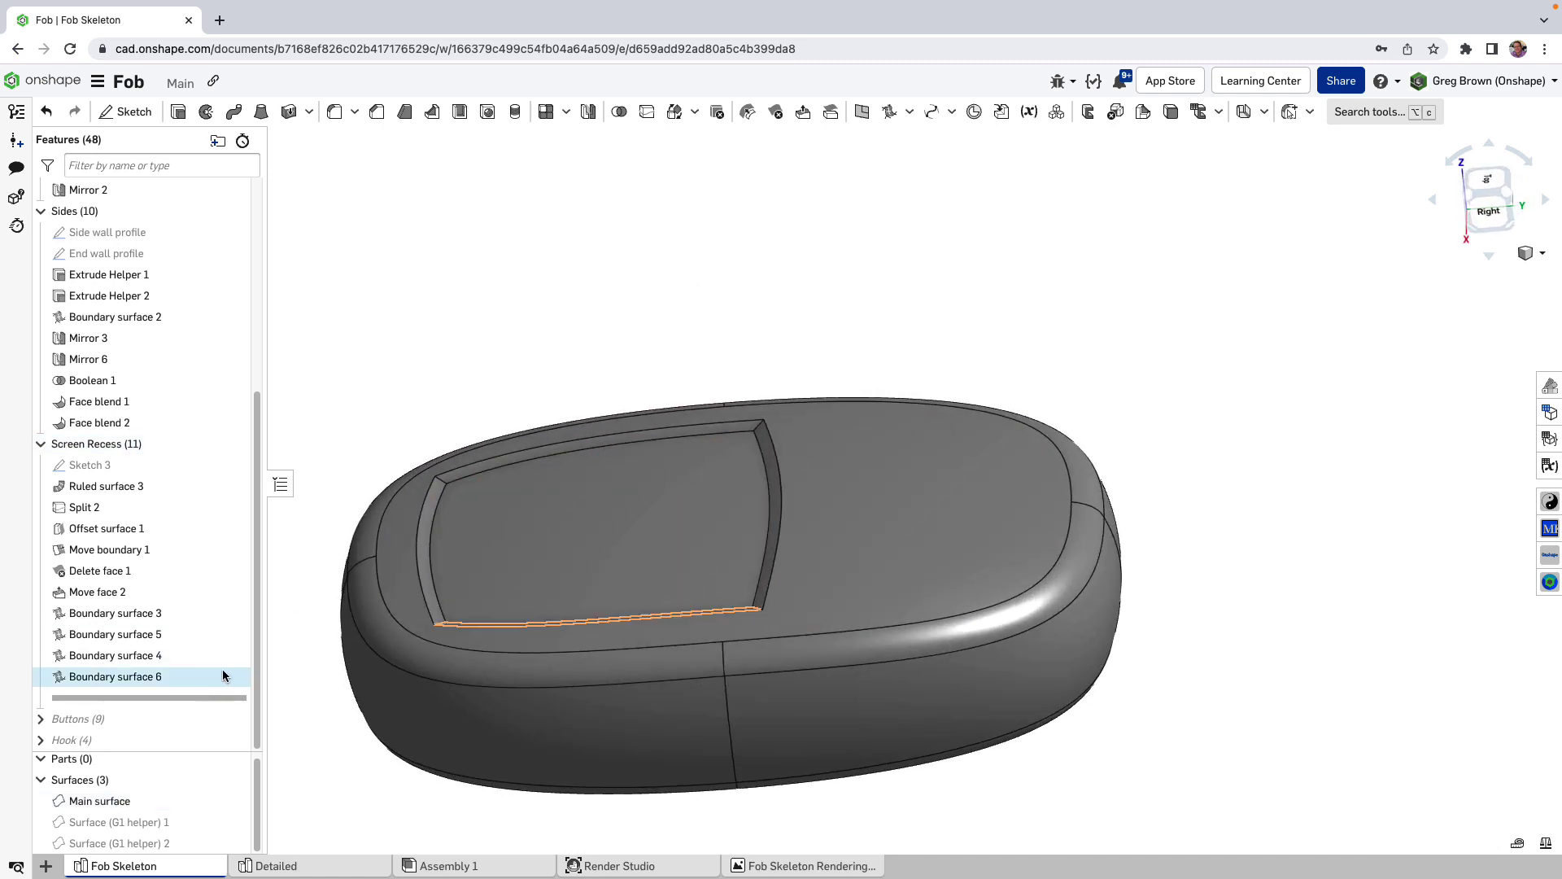
Expand the Buttons folder and roll the feature history forward to just after Sketch 4.
{"action": "left_click", "coordinate": [44, 720]}
{"action": "scroll", "coordinate": [132, 655], "scroll_direction": "down", "scroll_amount": 2}
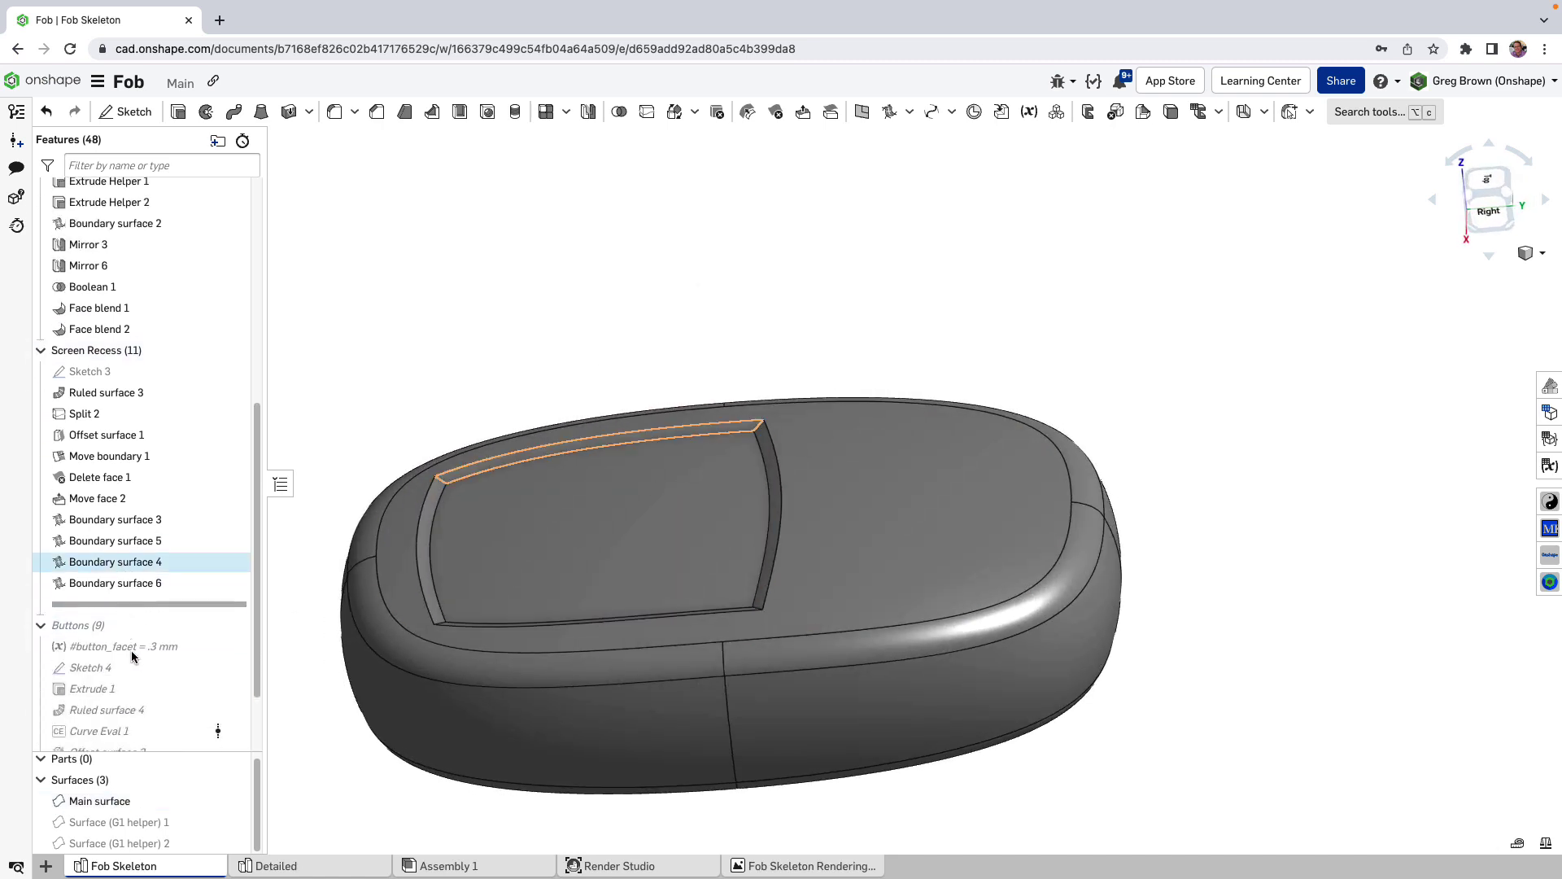
{"action": "mouse_move", "coordinate": [198, 593]}
{"action": "left_mouse_down"}
{"action": "mouse_move", "coordinate": [208, 663]}
{"action": "mouse_move", "coordinate": [218, 653]}
{"action": "left_mouse_up"}
{"action": "right_click_drag", "start_coordinate": [822, 535], "coordinate": [823, 527]}
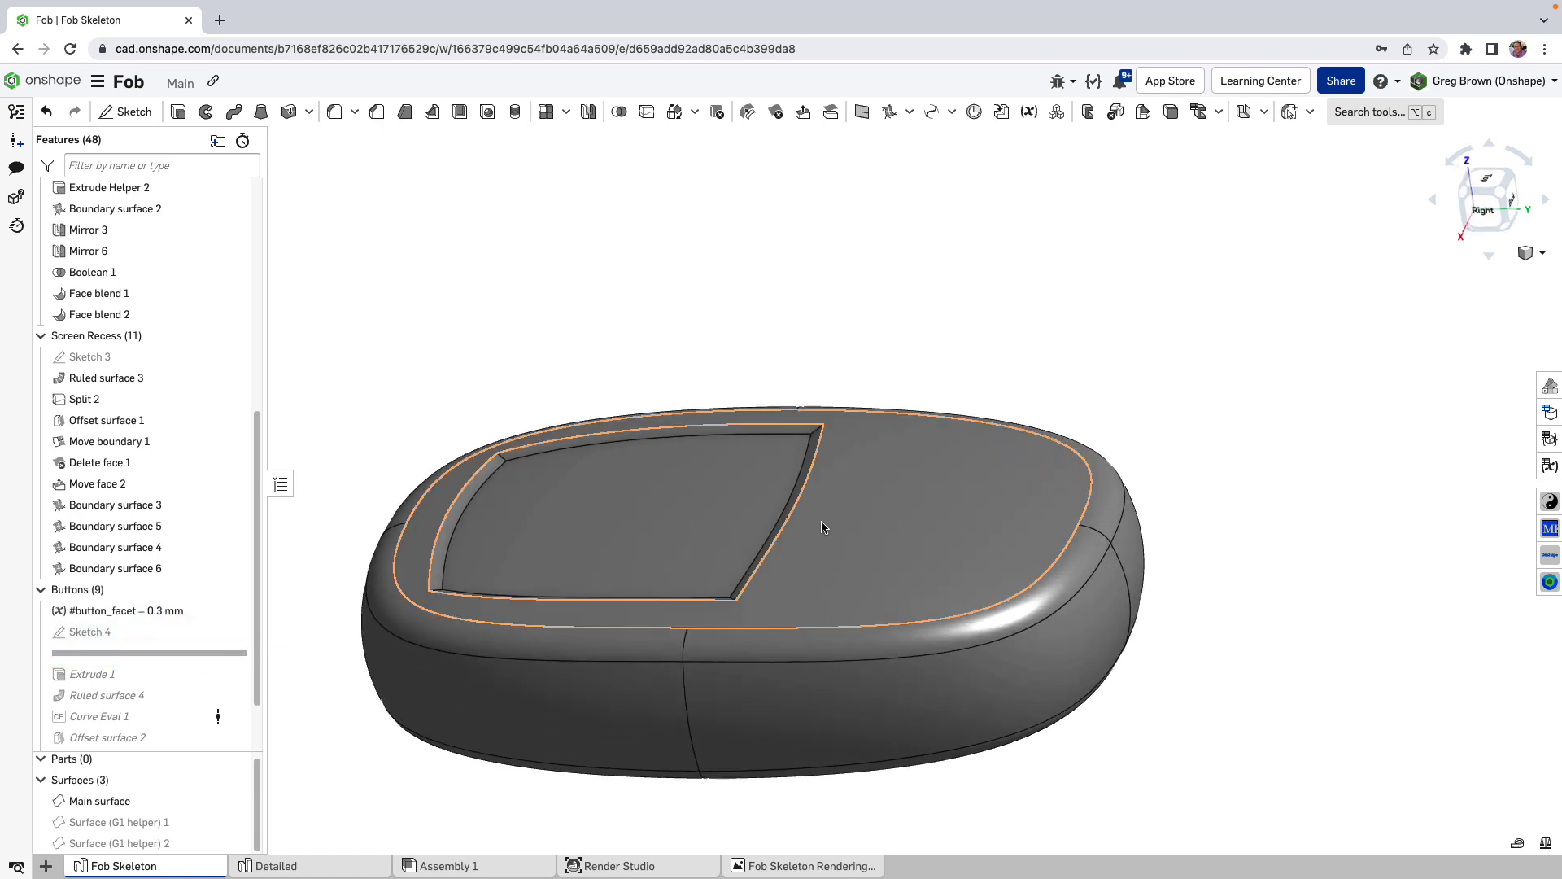
Hide the Main surface, show Sketch 4 on its own, and switch to the Top view.
{"action": "left_click", "coordinate": [235, 802]}
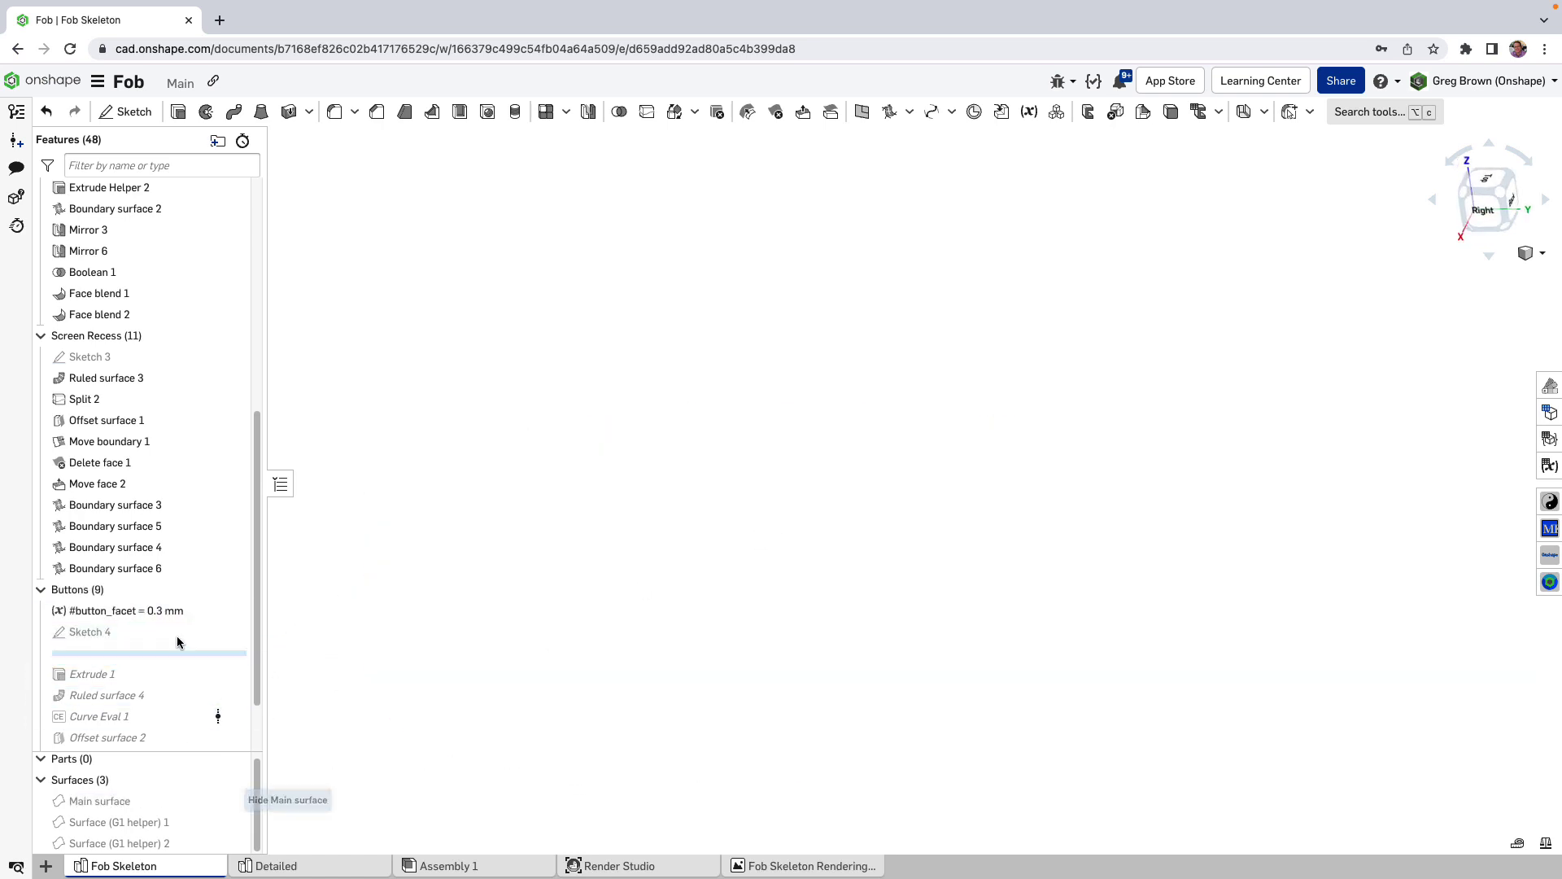
{"action": "scroll", "coordinate": [859, 550], "scroll_direction": "up", "scroll_amount": 10}
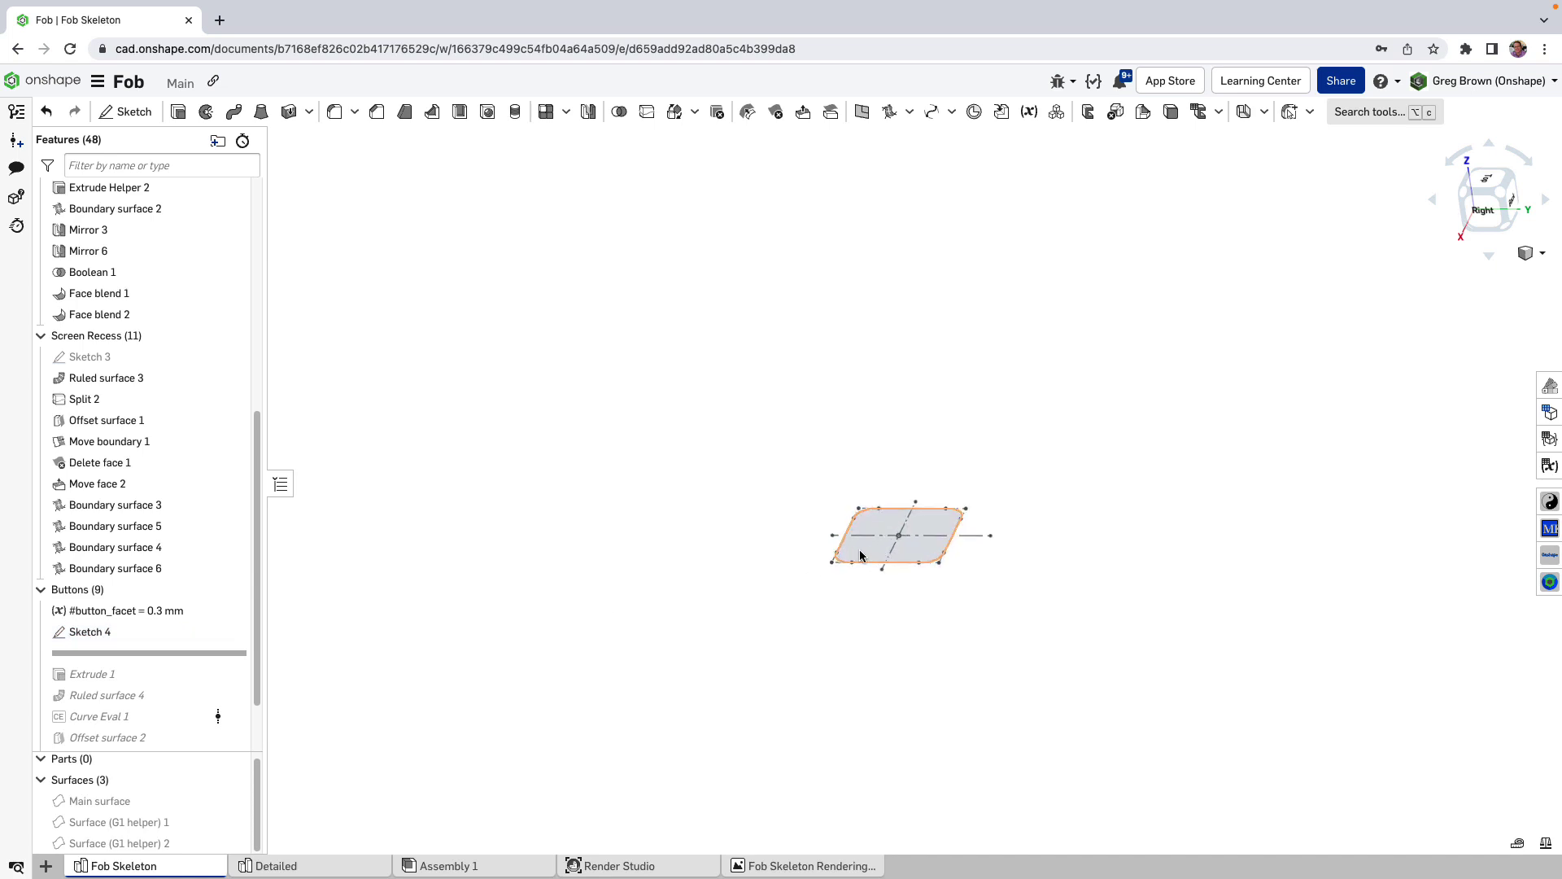
{"action": "left_click", "coordinate": [1492, 181]}
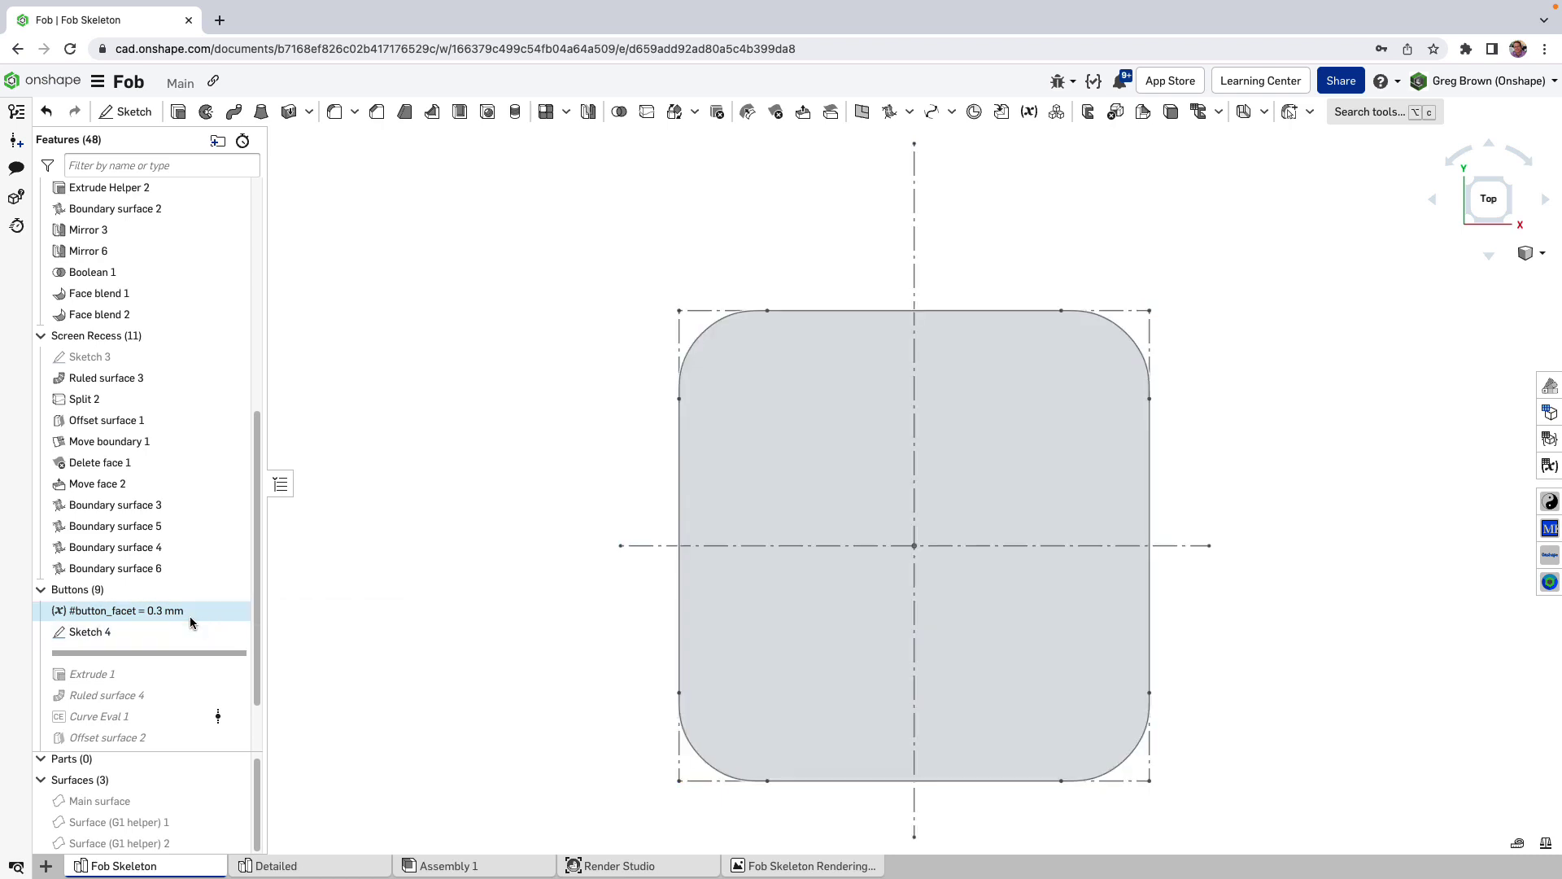
Check the button_facet variable in the variable table, and close the table.
{"action": "left_click", "coordinate": [1550, 465]}
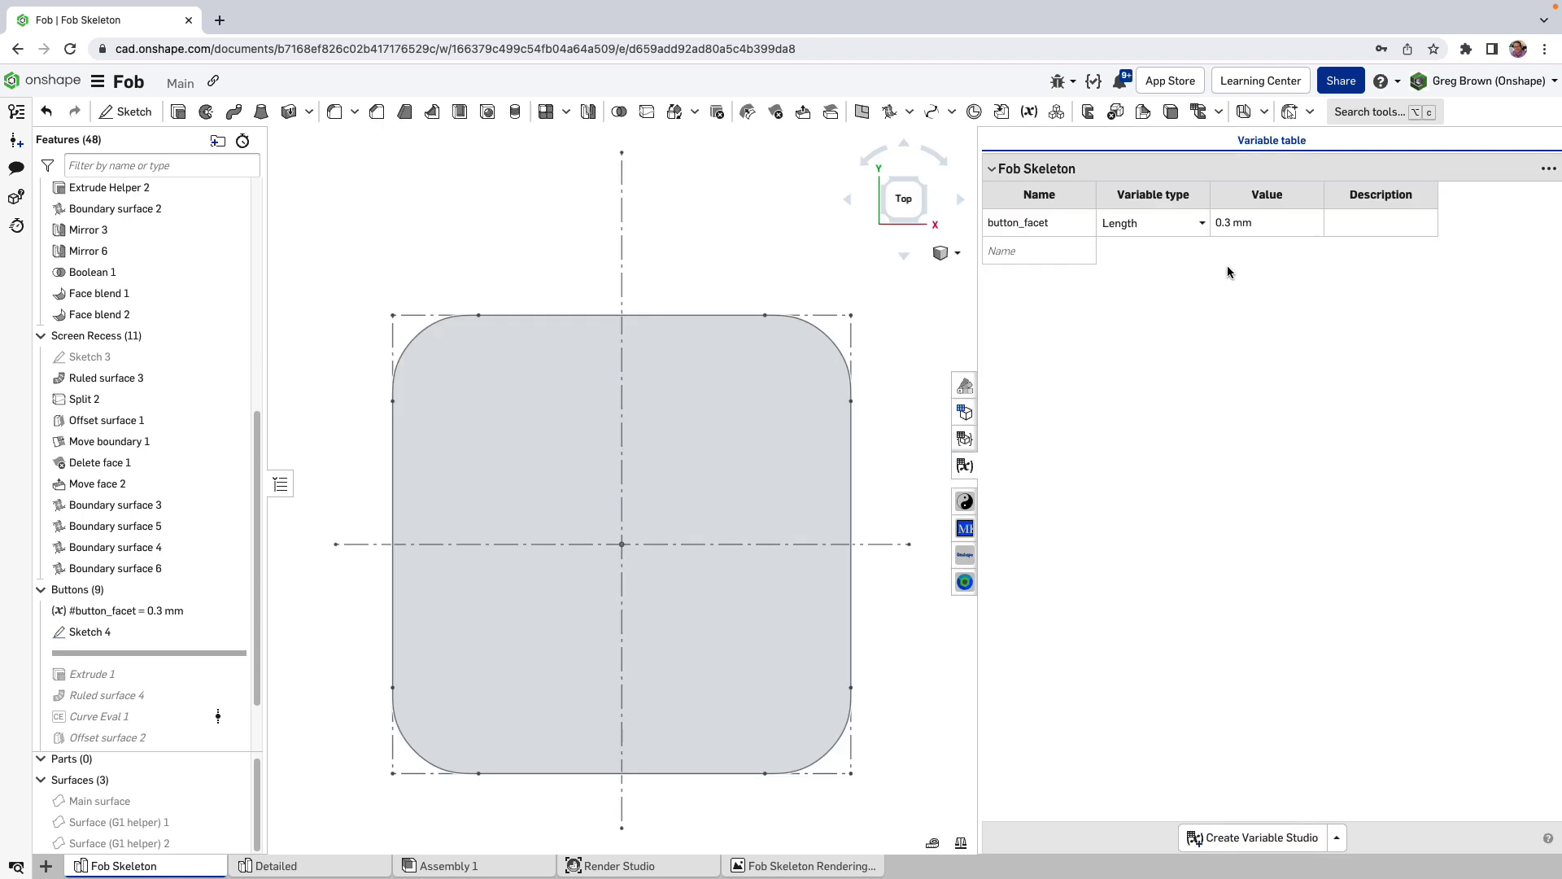
{"action": "mouse_move", "coordinate": [978, 336]}
{"action": "left_mouse_down"}
{"action": "mouse_move", "coordinate": [1184, 330]}
{"action": "mouse_move", "coordinate": [1170, 316]}
{"action": "left_mouse_up"}
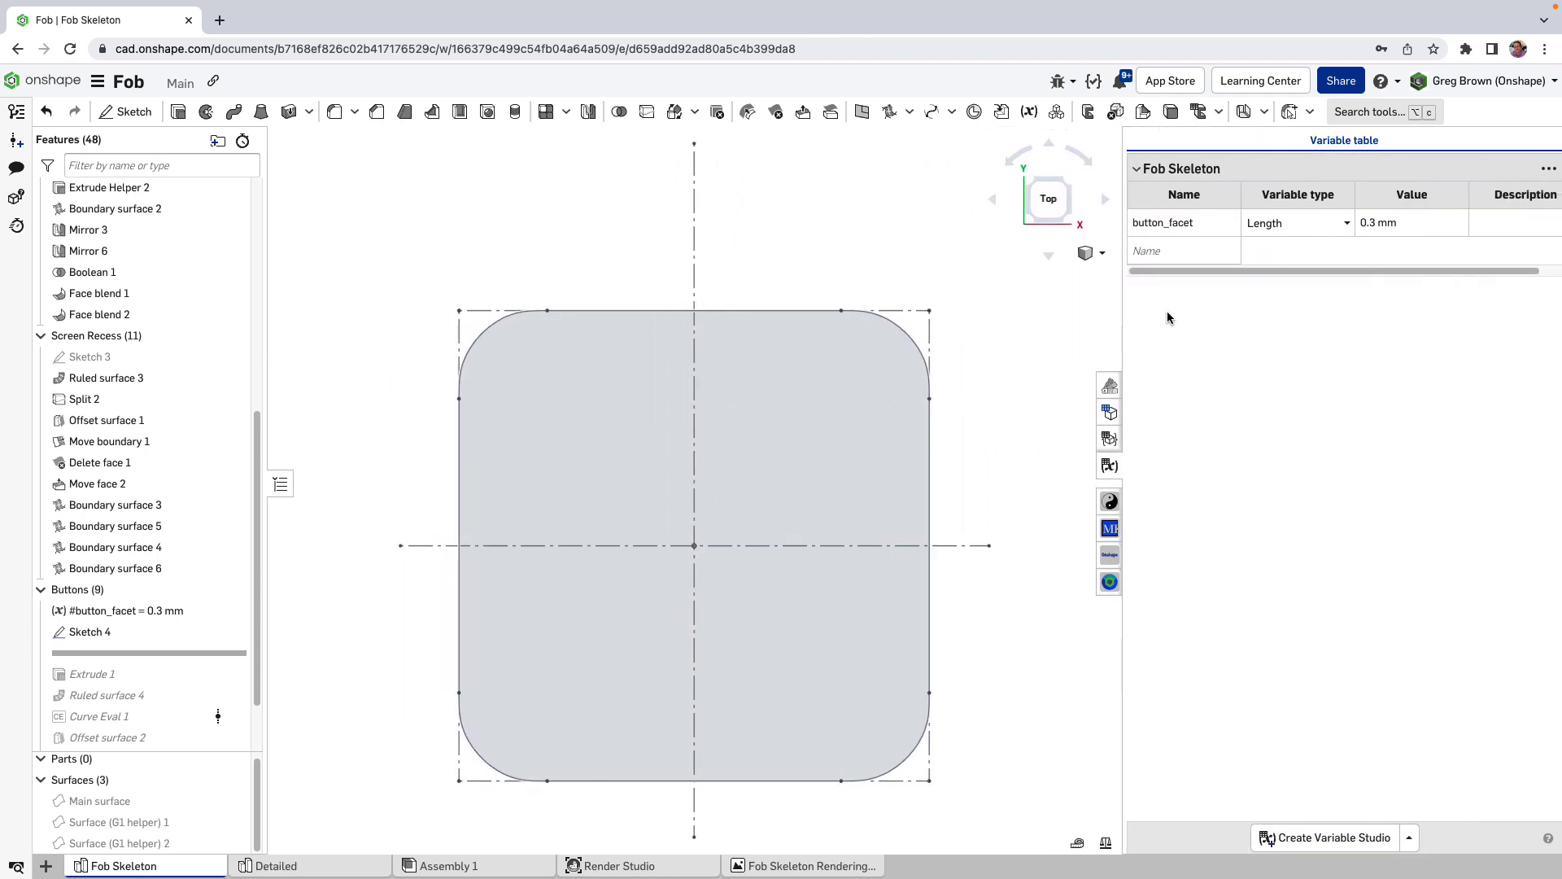
{"action": "left_click", "coordinate": [1108, 466]}
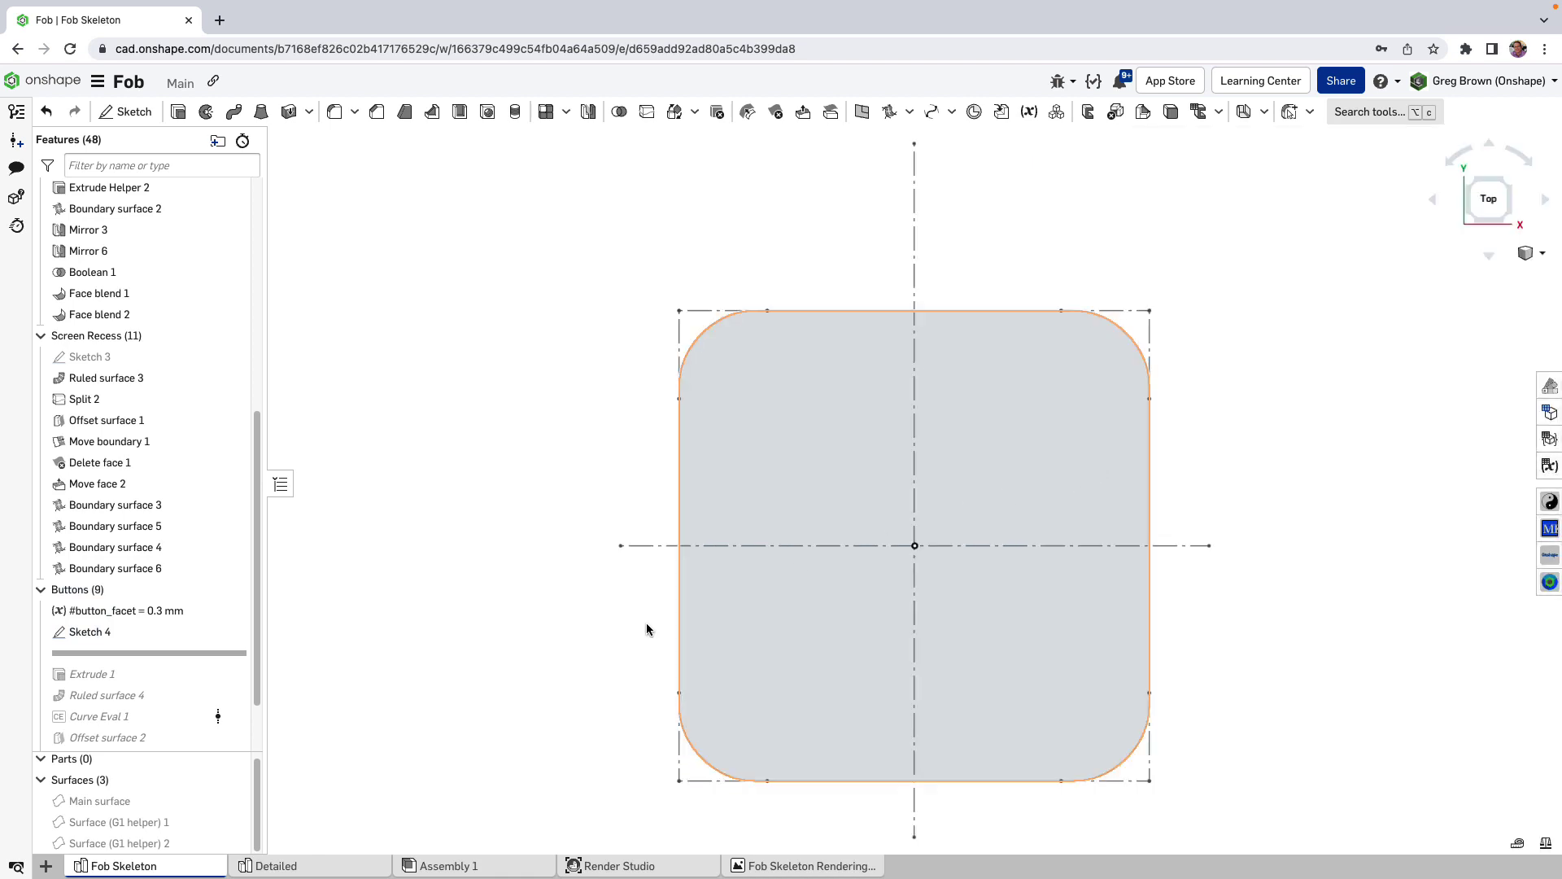
Open Sketch 4 for editing and examine the control polygon and constraints of the upper-right corner curve.
{"action": "right_click", "coordinate": [80, 631]}
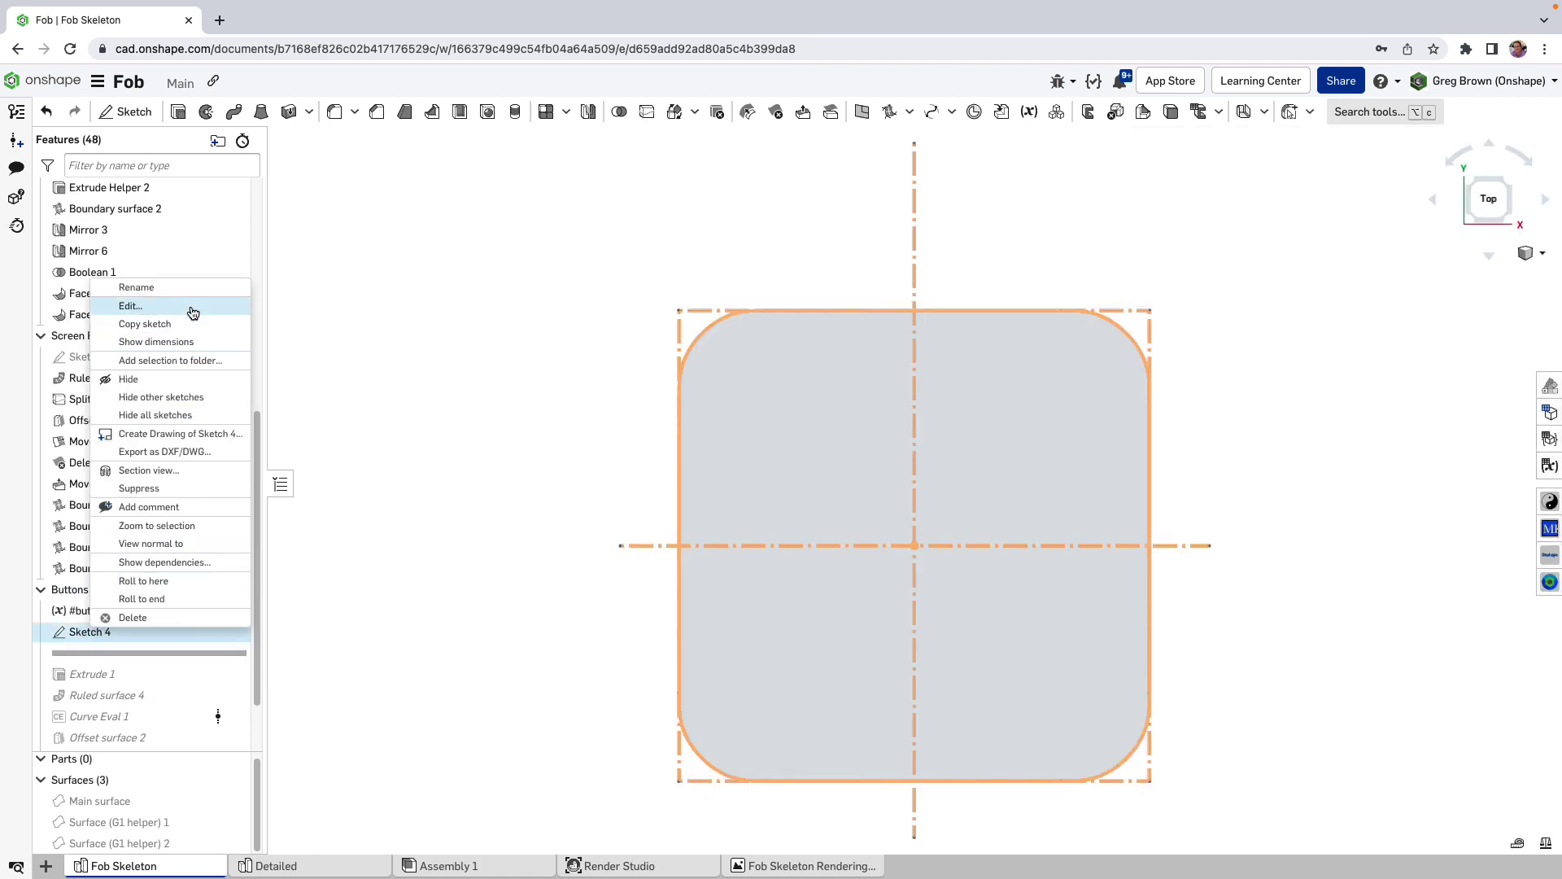
{"action": "left_click", "coordinate": [130, 305]}
{"action": "scroll", "coordinate": [1198, 307], "scroll_direction": "up", "scroll_amount": 1}
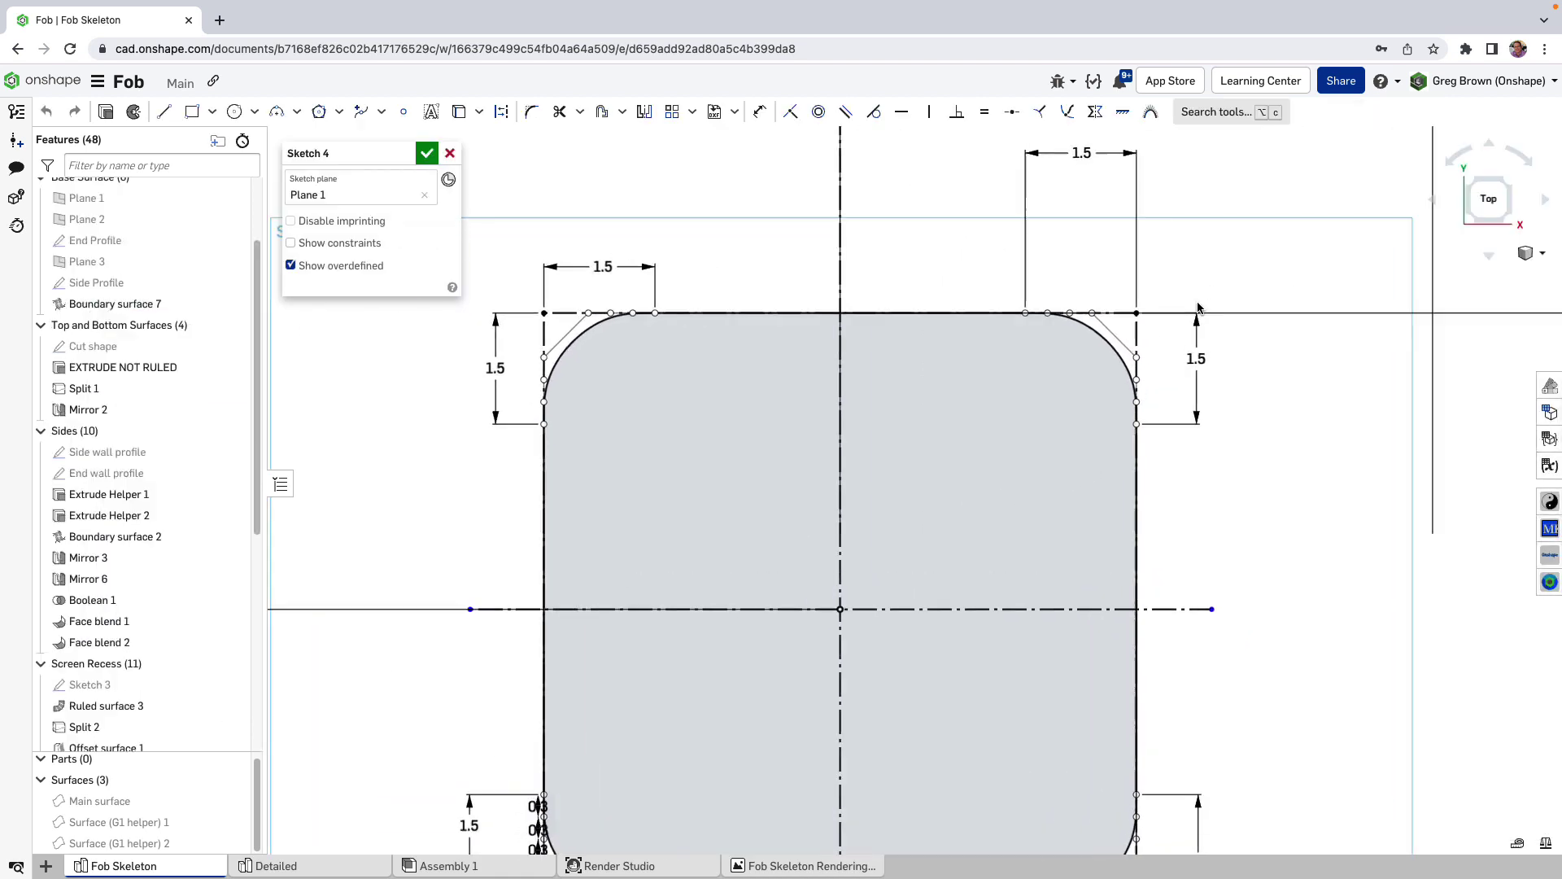
{"action": "left_click", "coordinate": [1087, 328]}
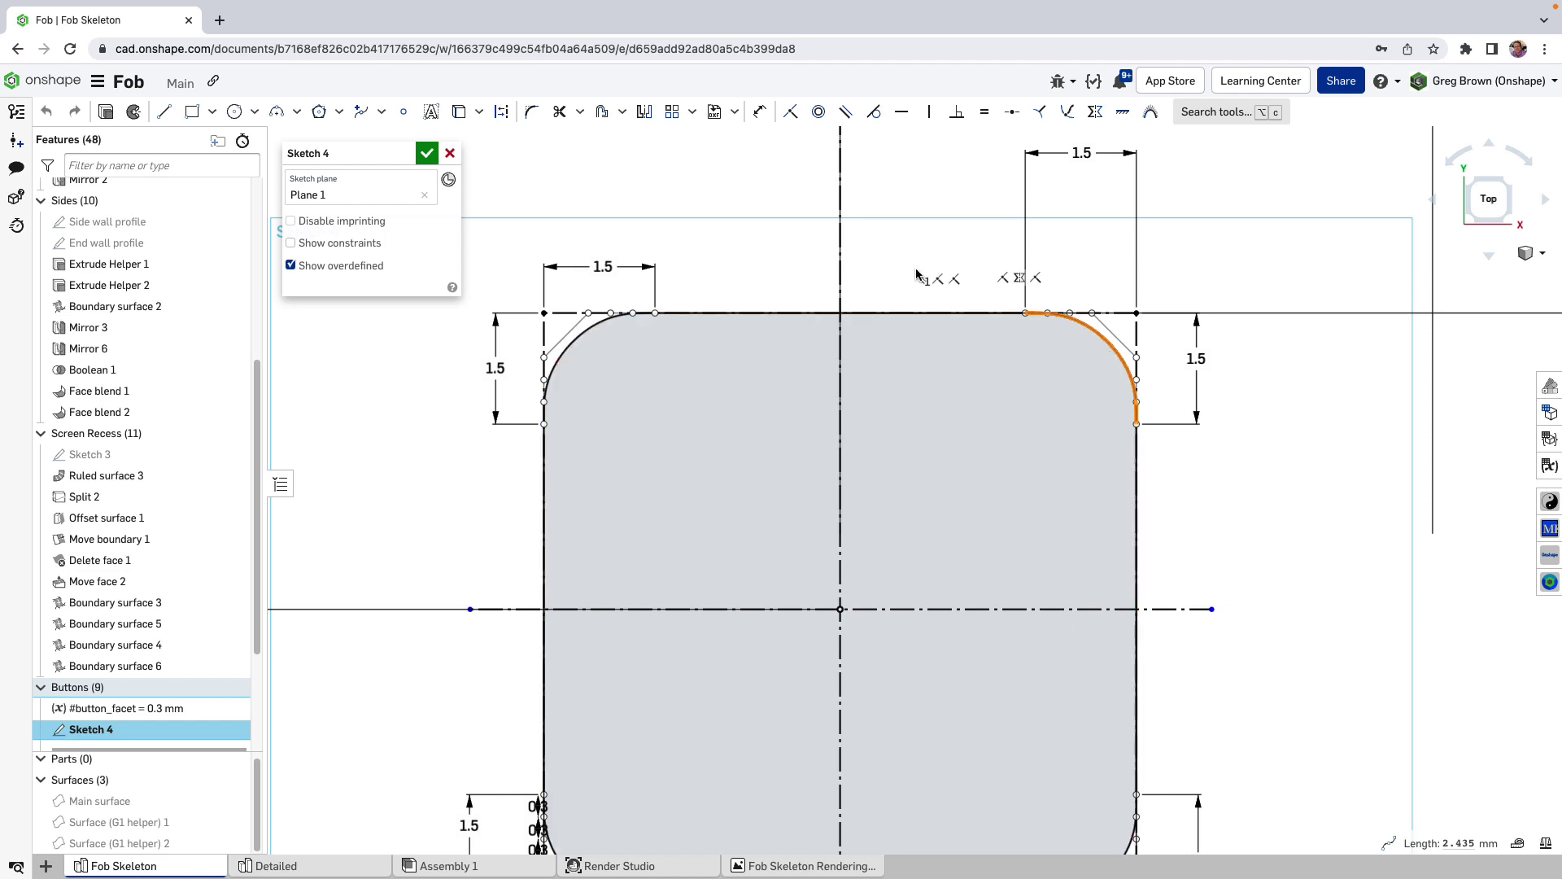
{"action": "scroll", "coordinate": [1101, 348], "scroll_direction": "up", "scroll_amount": 5}
{"action": "scroll", "coordinate": [1071, 331], "scroll_direction": "down", "scroll_amount": 5}
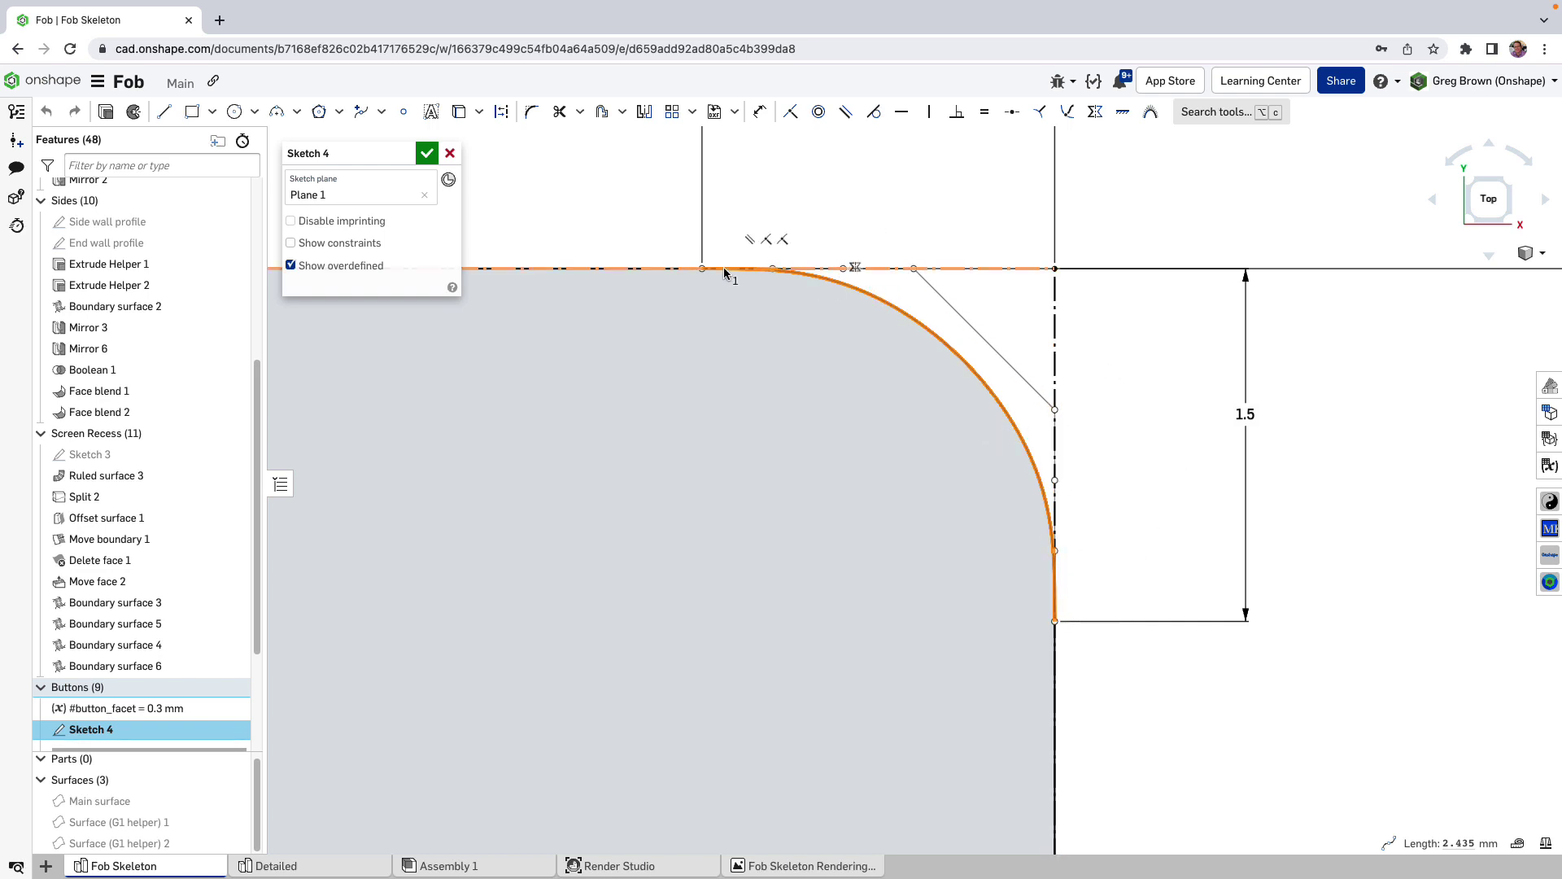
{"action": "left_click", "coordinate": [1135, 310]}
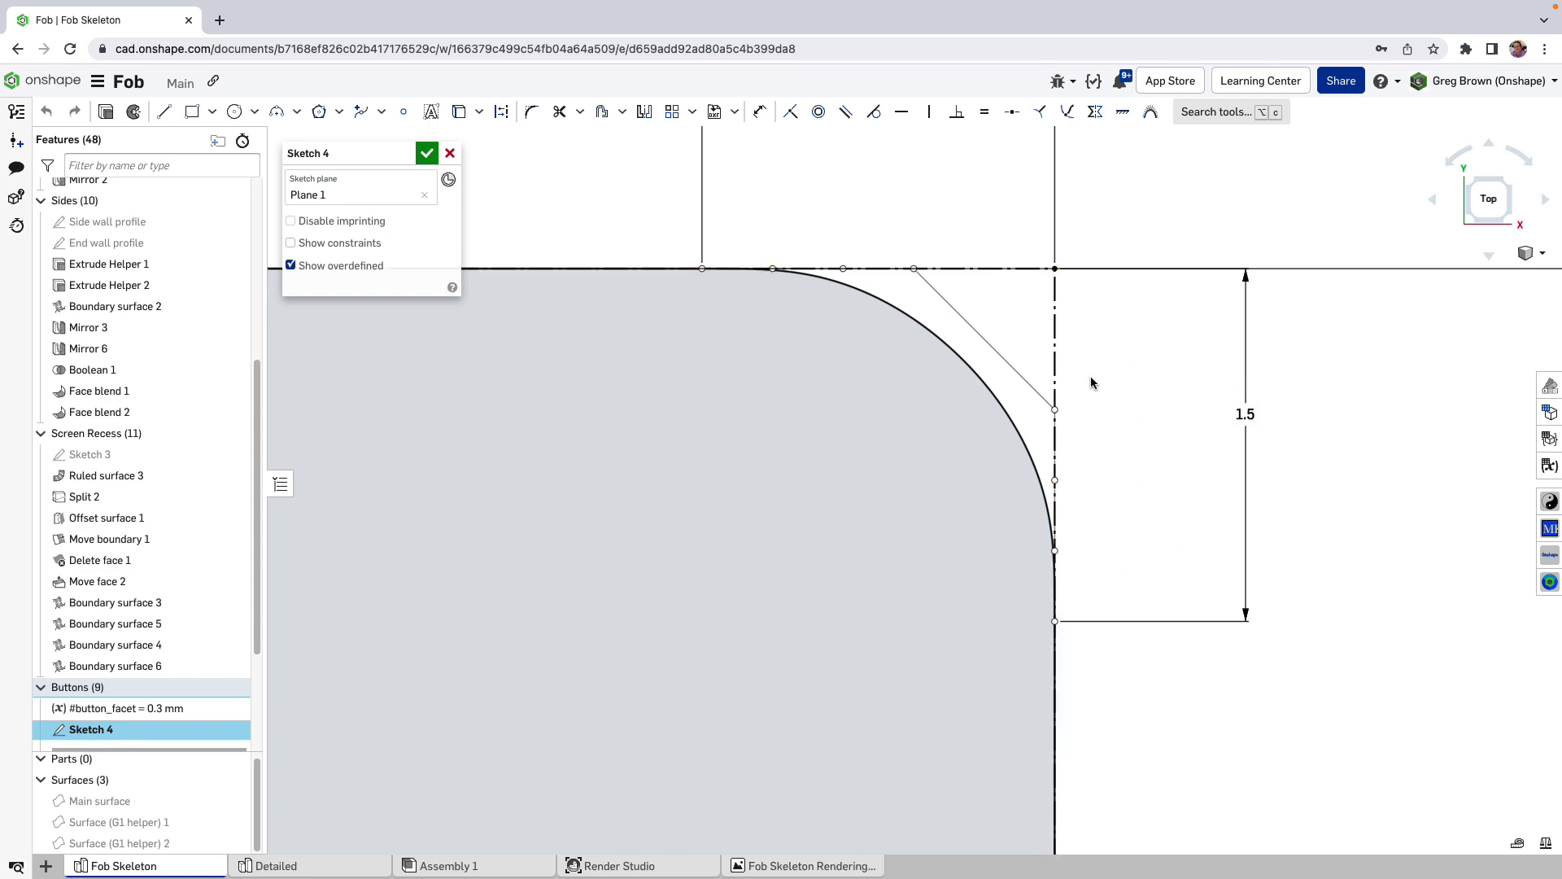
Reposition the horizontal and vertical 1.5 mm dimensions closer to the upper-right corner of Sketch 4.
{"action": "scroll", "coordinate": [940, 459], "scroll_direction": "down", "scroll_amount": 5}
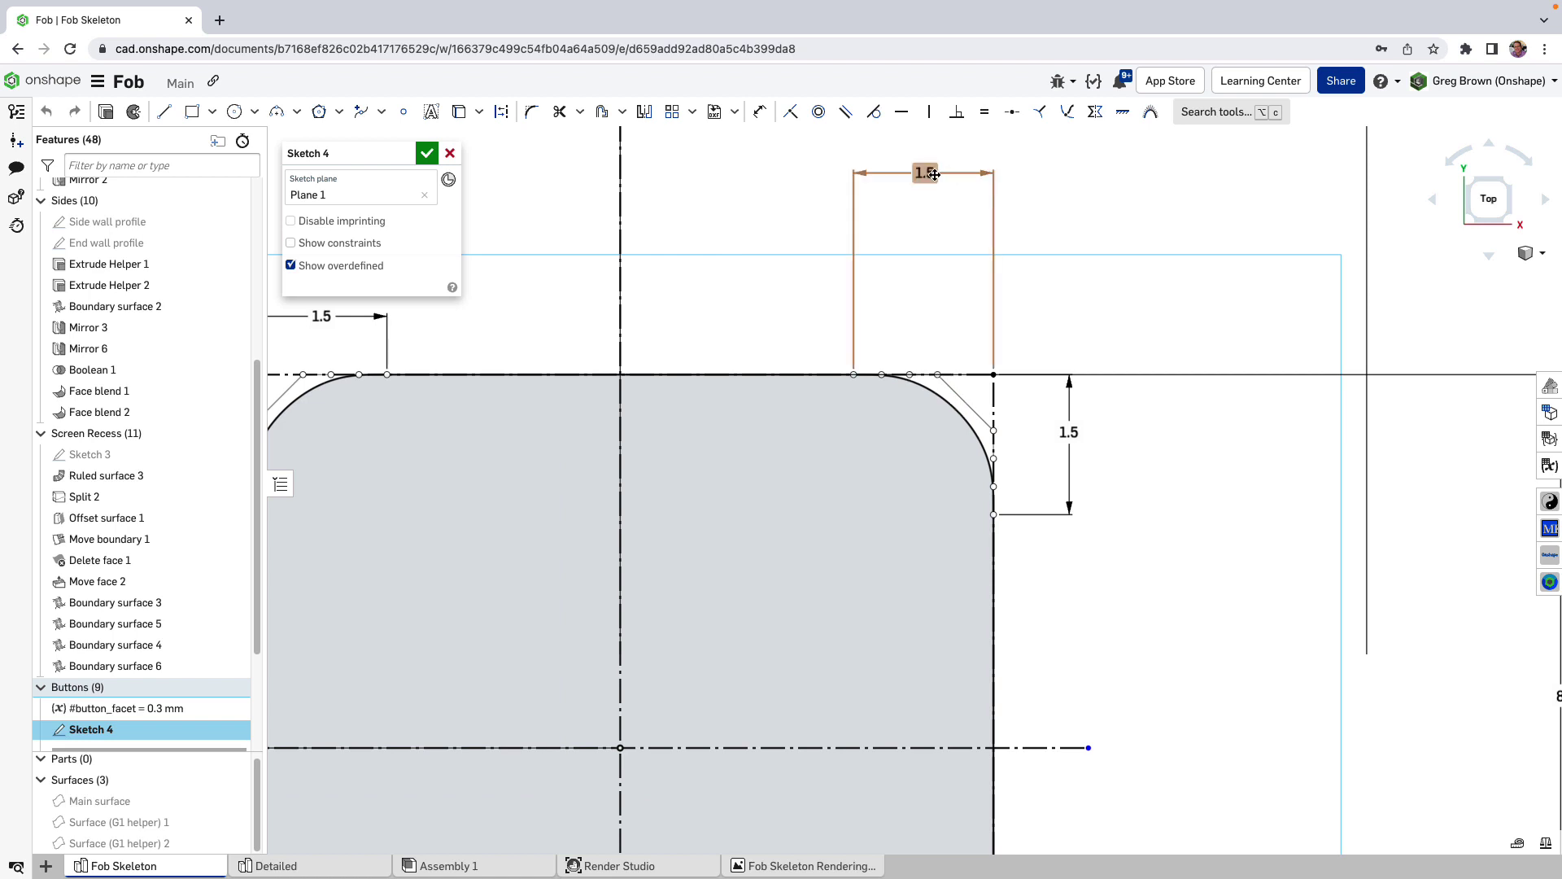
{"action": "left_click_drag", "start_coordinate": [929, 168], "coordinate": [924, 326]}
{"action": "left_click_drag", "start_coordinate": [1074, 431], "coordinate": [1037, 438]}
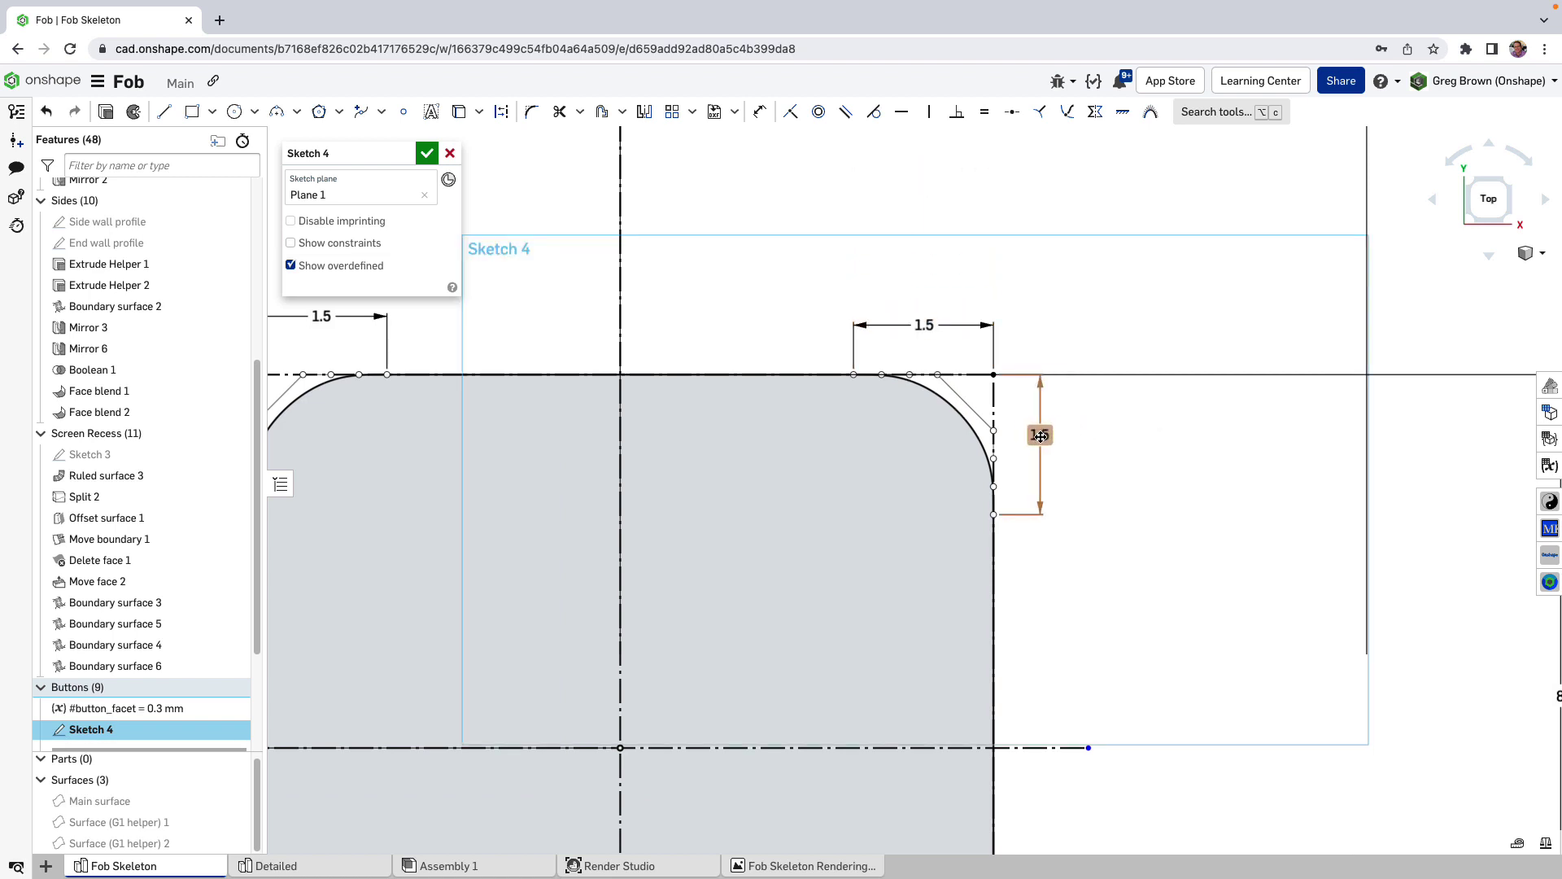
{"action": "scroll", "coordinate": [965, 428], "scroll_direction": "up", "scroll_amount": 3}
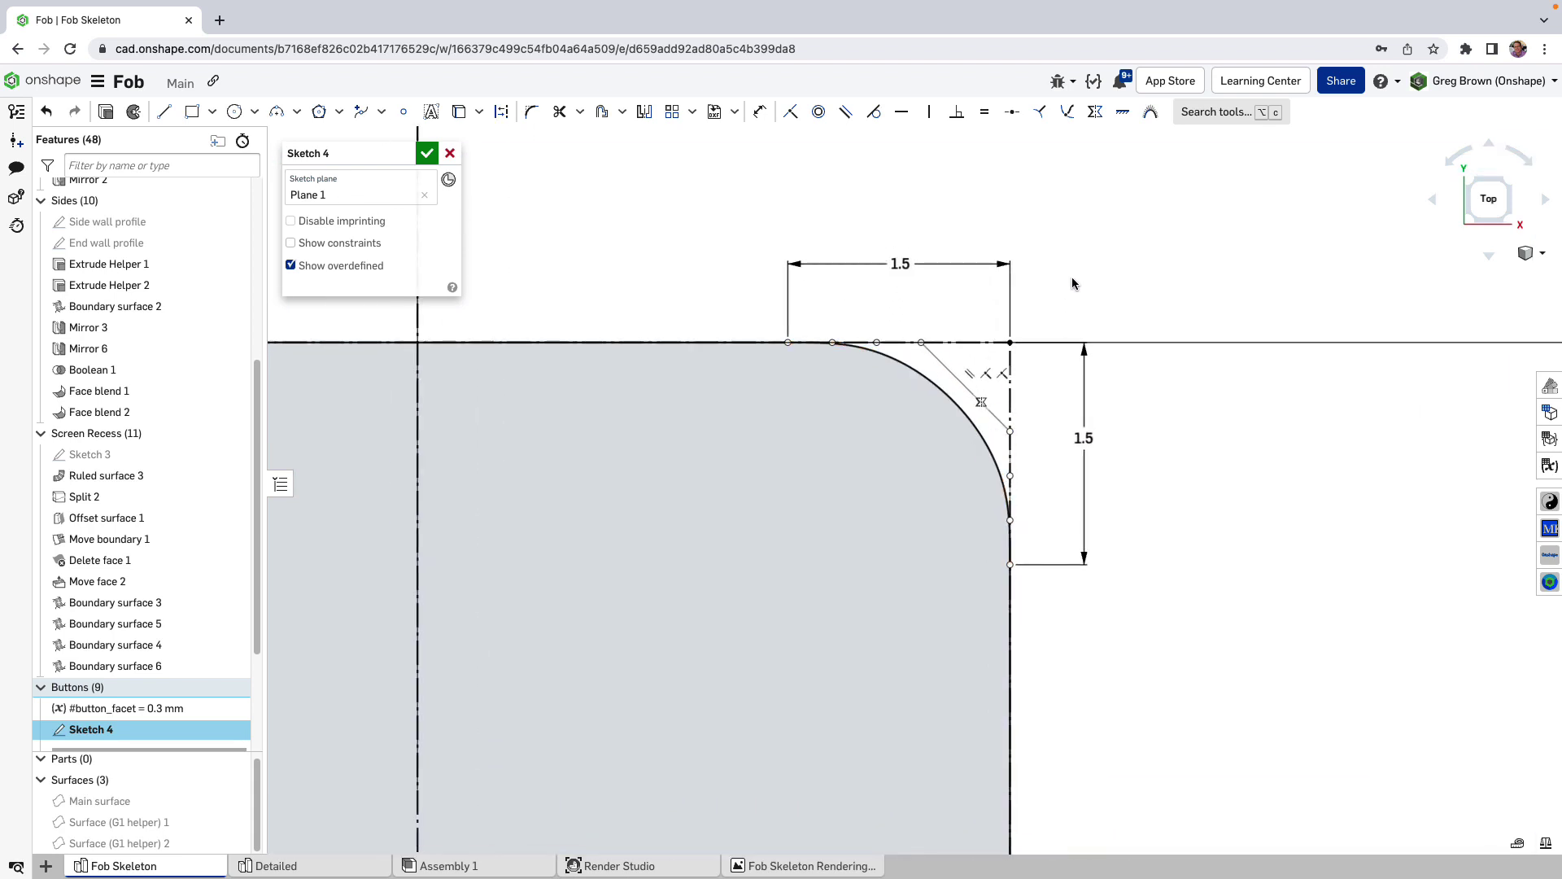
Run curve/surface analysis with curvature combs on the upper-right corner curve, examine where it meets the straight edge, and close the analysis.
{"action": "key", "text": "shift+c"}
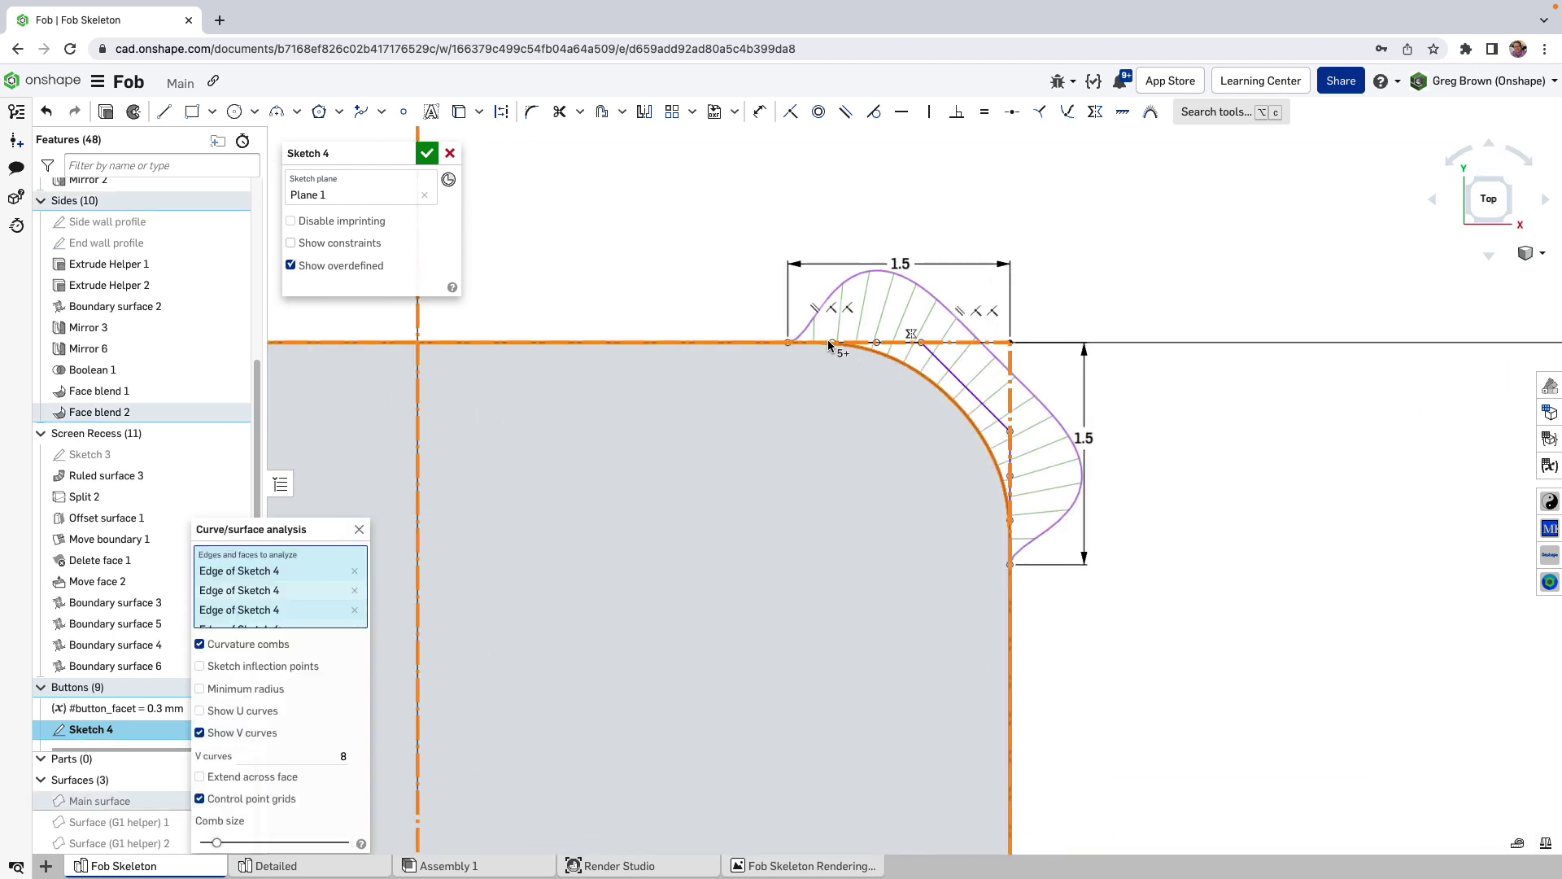
{"action": "scroll", "coordinate": [898, 304], "scroll_direction": "up", "scroll_amount": 5}
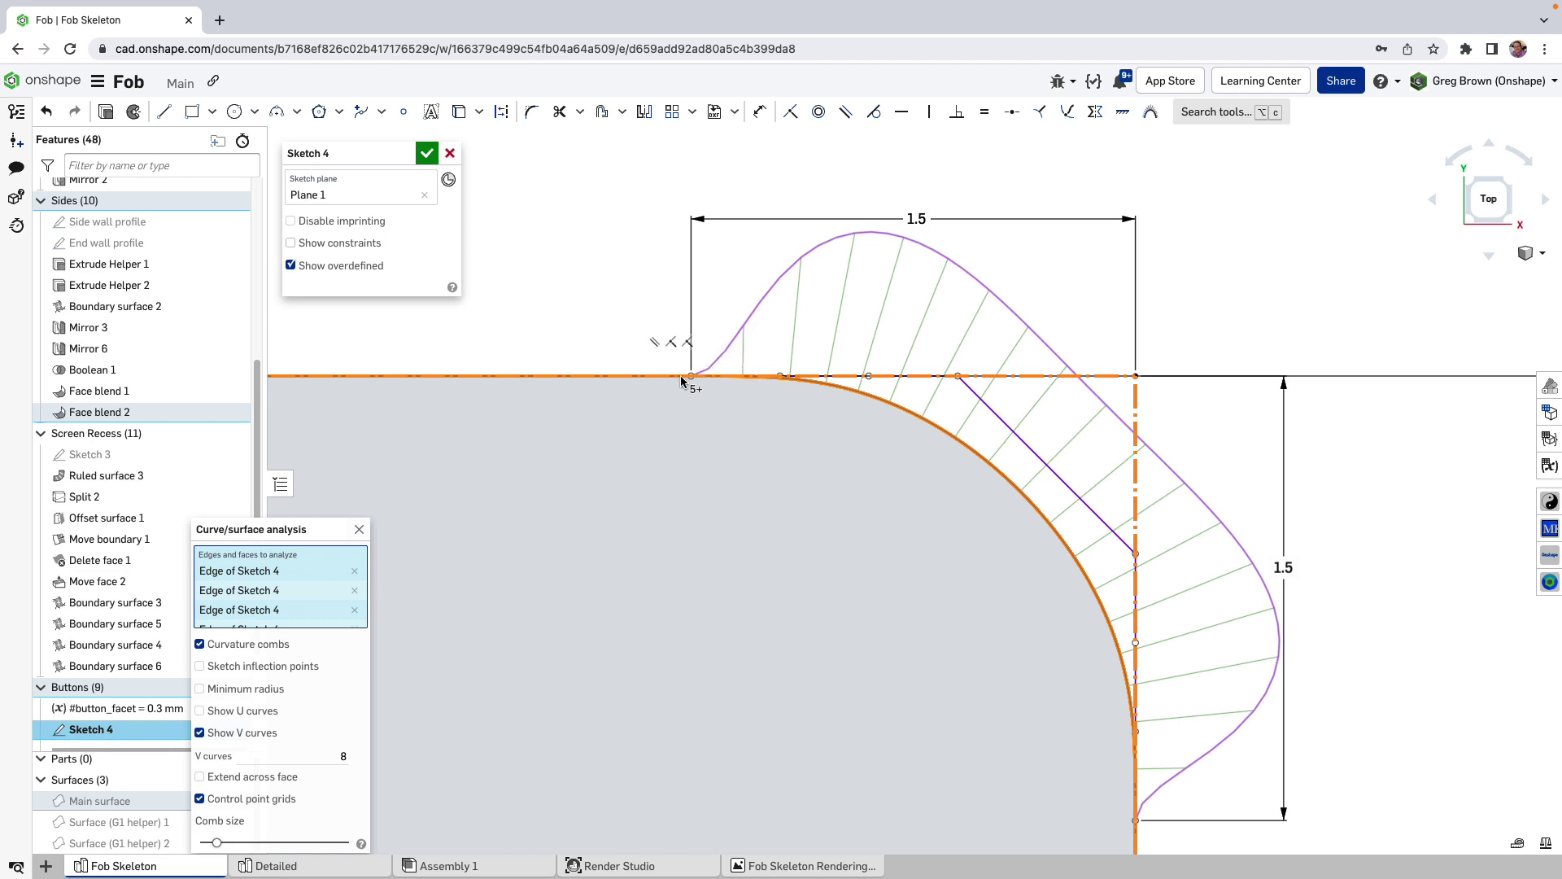
{"action": "mouse_move", "coordinate": [700, 373]}
{"action": "left_mouse_down"}
{"action": "mouse_move", "coordinate": [719, 358]}
{"action": "mouse_move", "coordinate": [691, 375]}
{"action": "left_mouse_up"}
{"action": "left_click", "coordinate": [1198, 317]}
{"action": "left_click", "coordinate": [359, 529]}
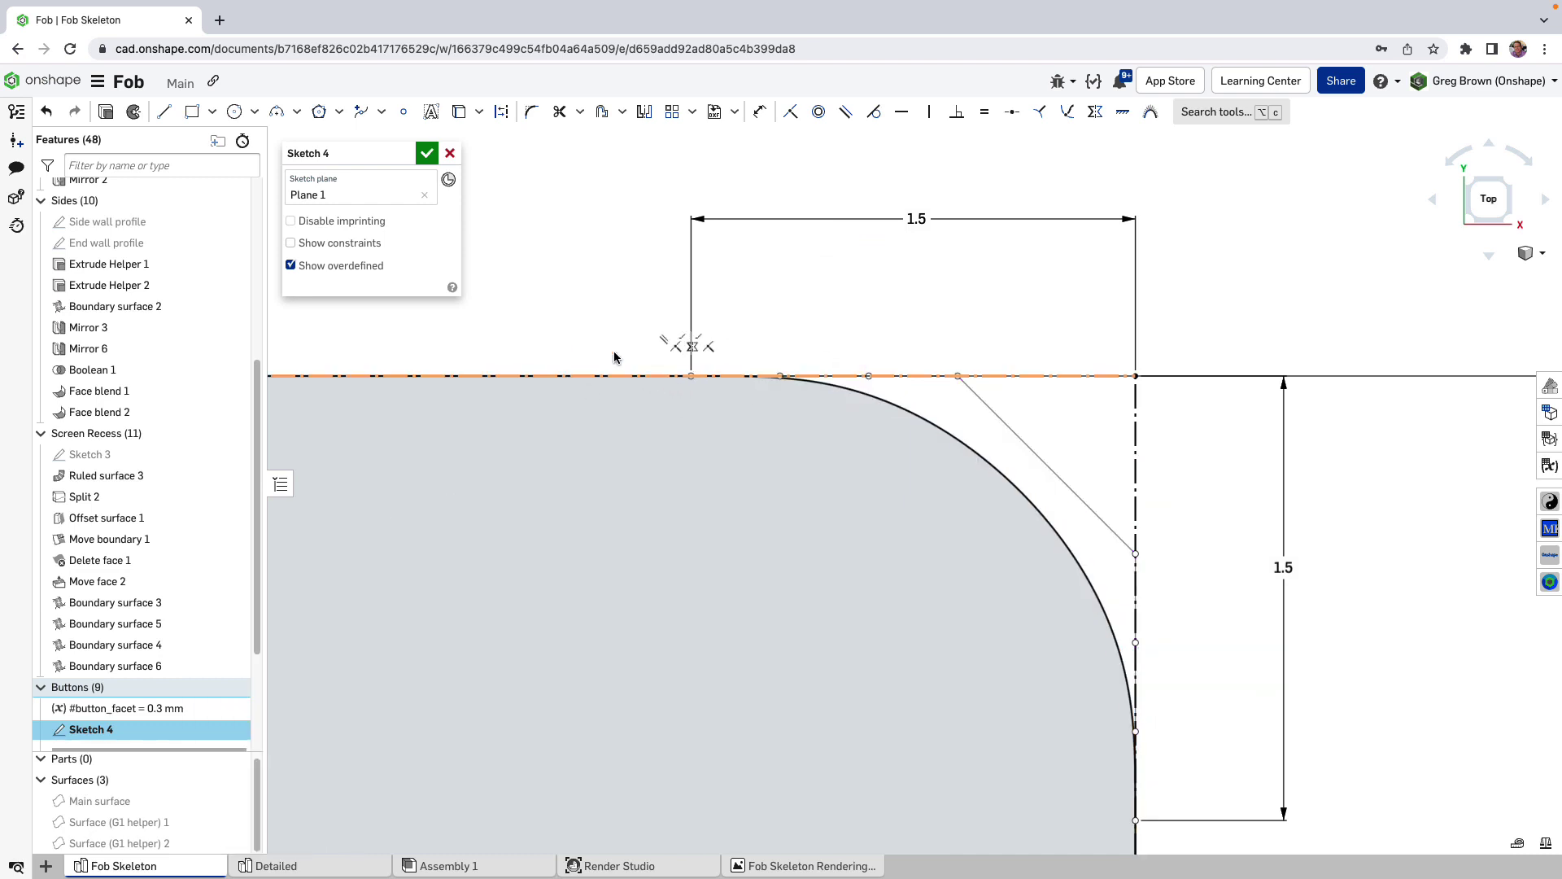
Review the whole dimensioned profile of Sketch 4 and accept the sketch edit.
{"action": "scroll", "coordinate": [837, 331], "scroll_direction": "down", "scroll_amount": 4}
{"action": "scroll", "coordinate": [1123, 238], "scroll_direction": "down", "scroll_amount": 7}
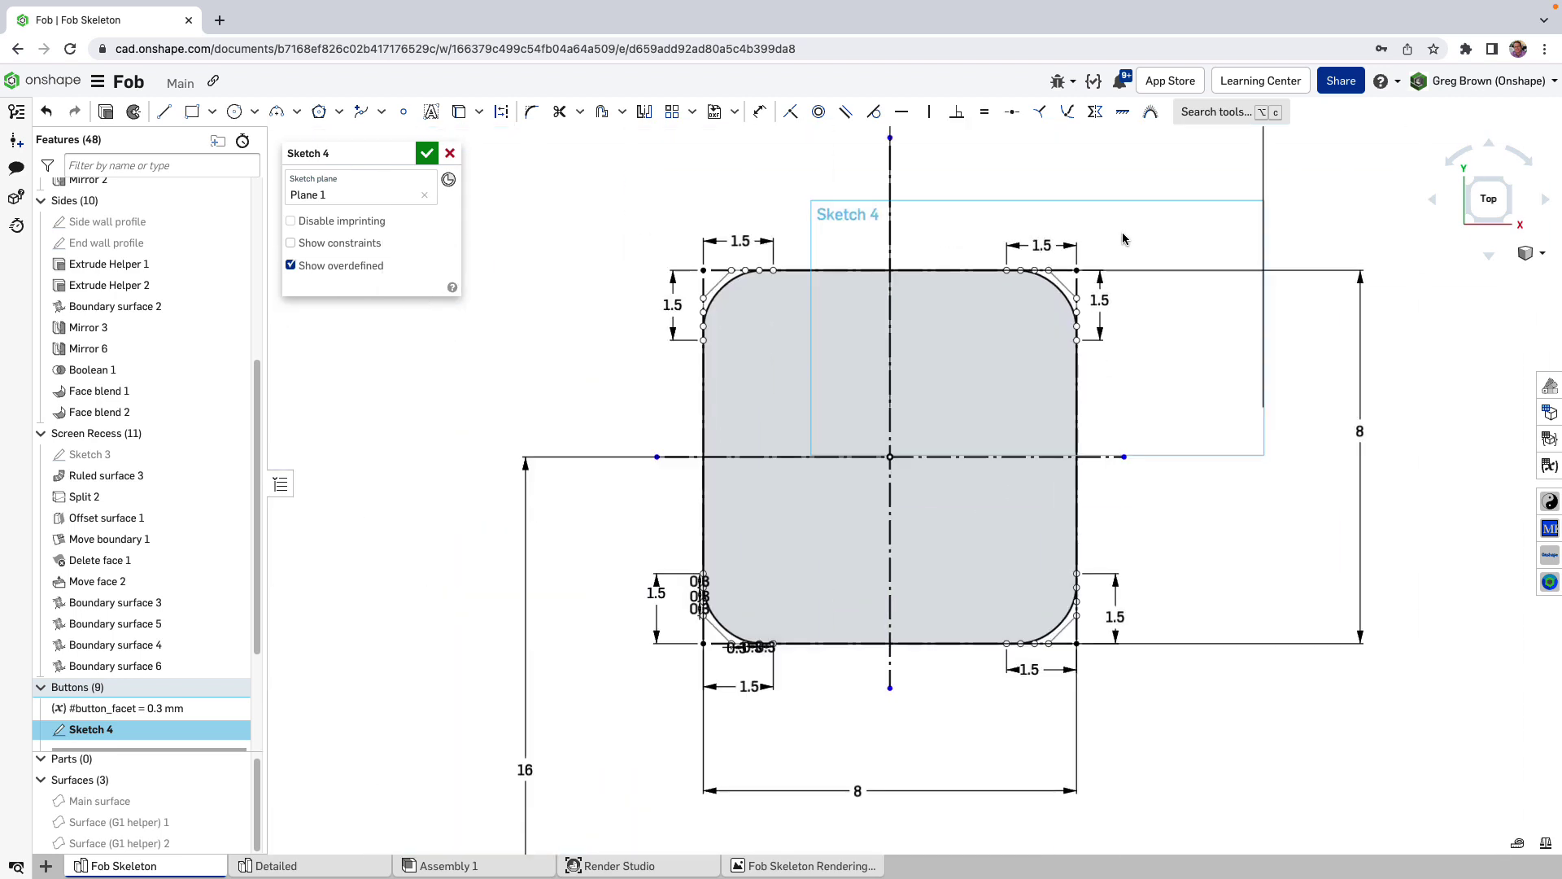
{"action": "scroll", "coordinate": [1135, 251], "scroll_direction": "up", "scroll_amount": 2}
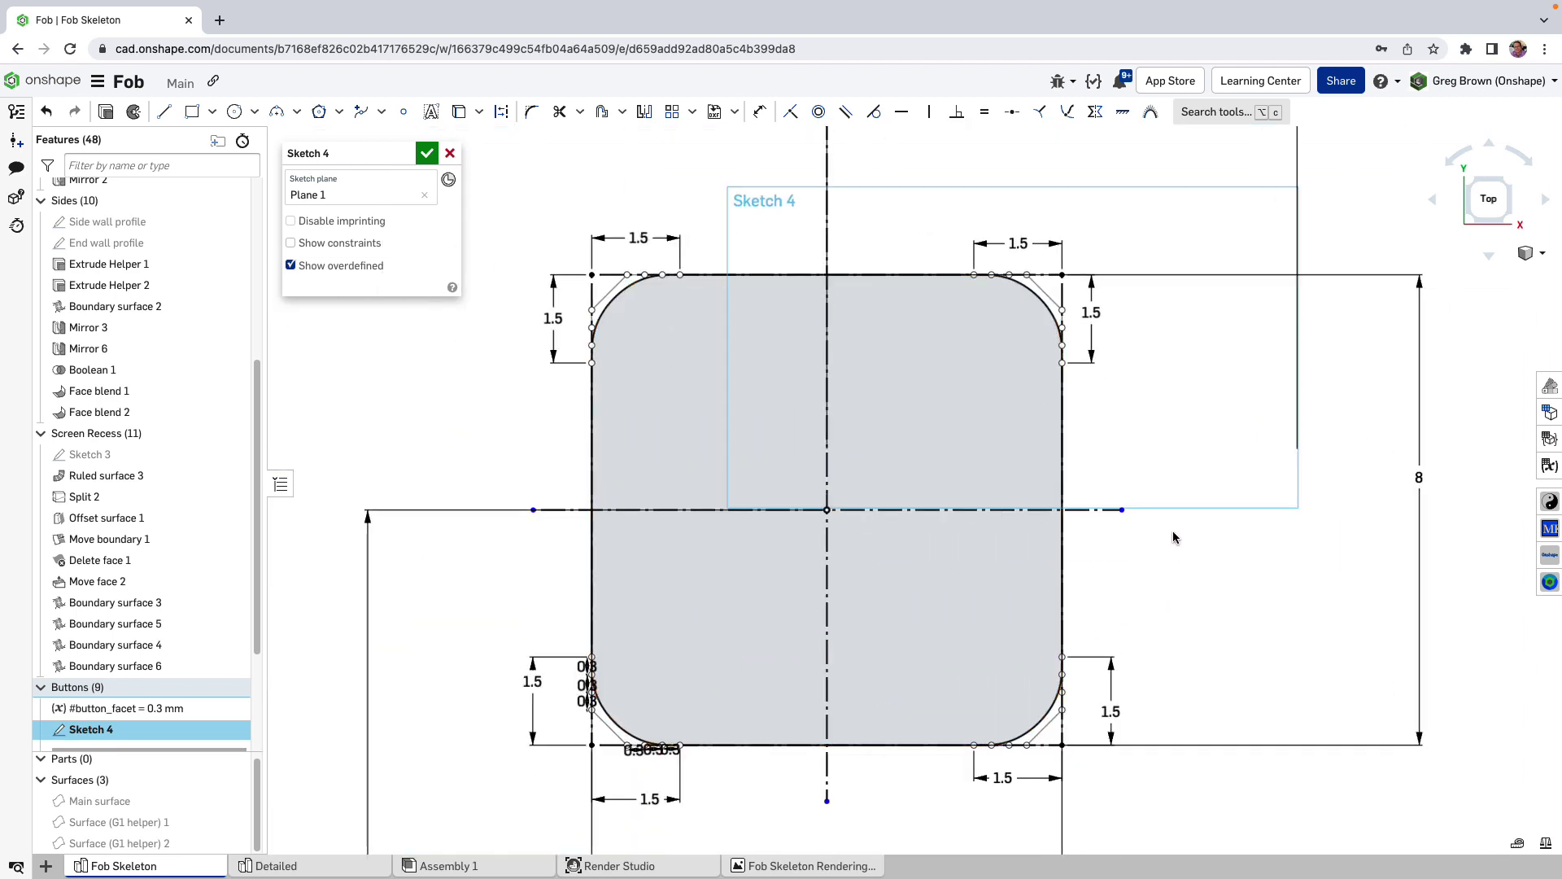
{"action": "left_click", "coordinate": [428, 158]}
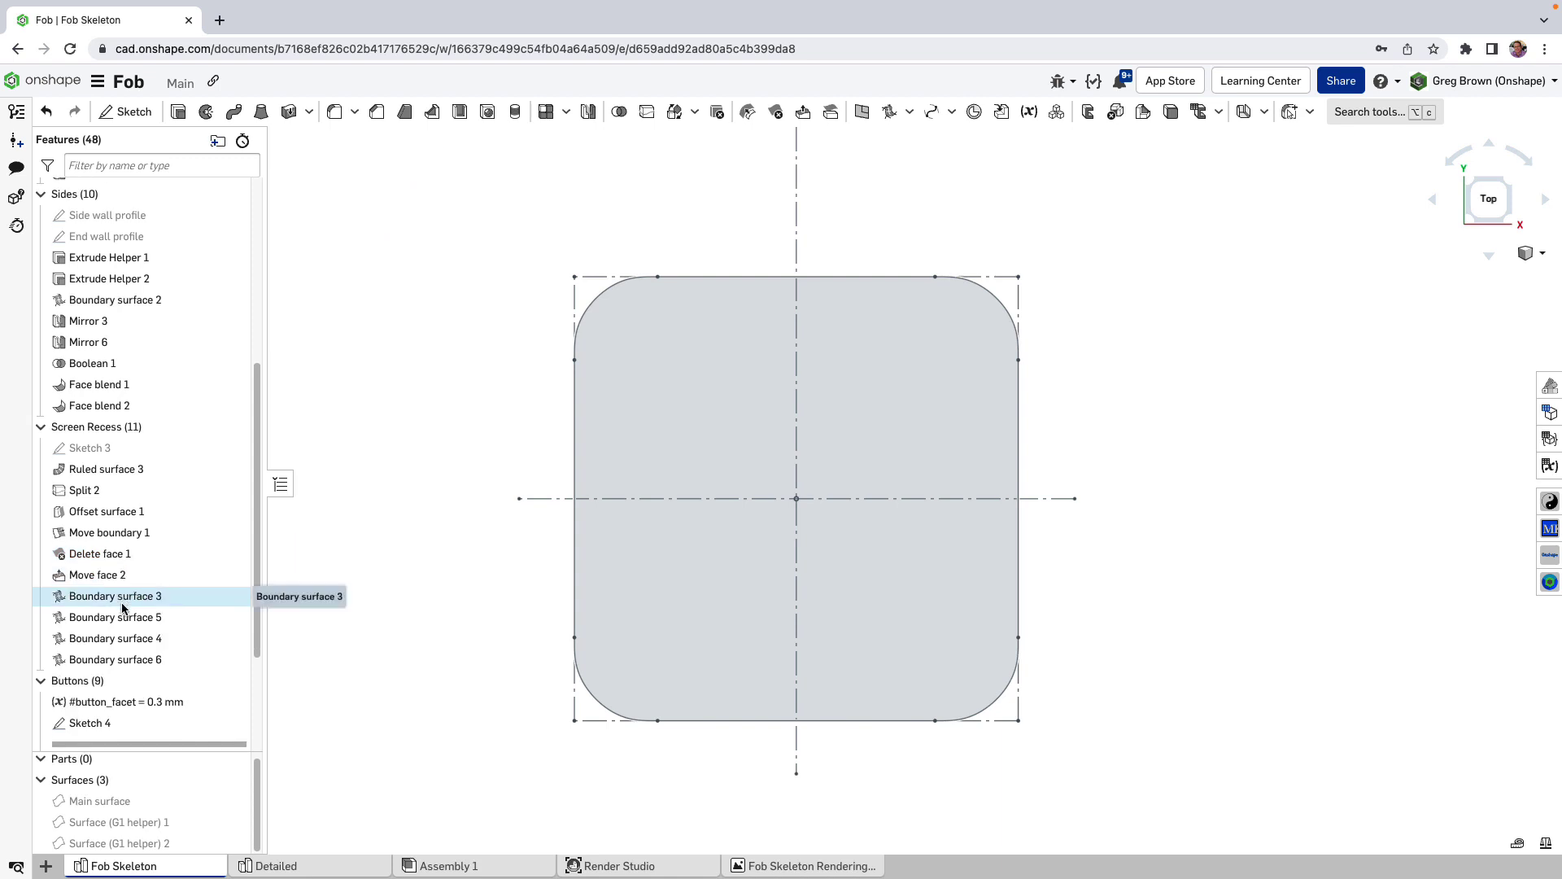
Reopen Sketch 4, inspect the expressions behind the 0.3 mm spacing dimensions at the lower-left corner, and close the sketch.
{"action": "left_click", "coordinate": [153, 723]}
{"action": "right_click", "coordinate": [153, 725]}
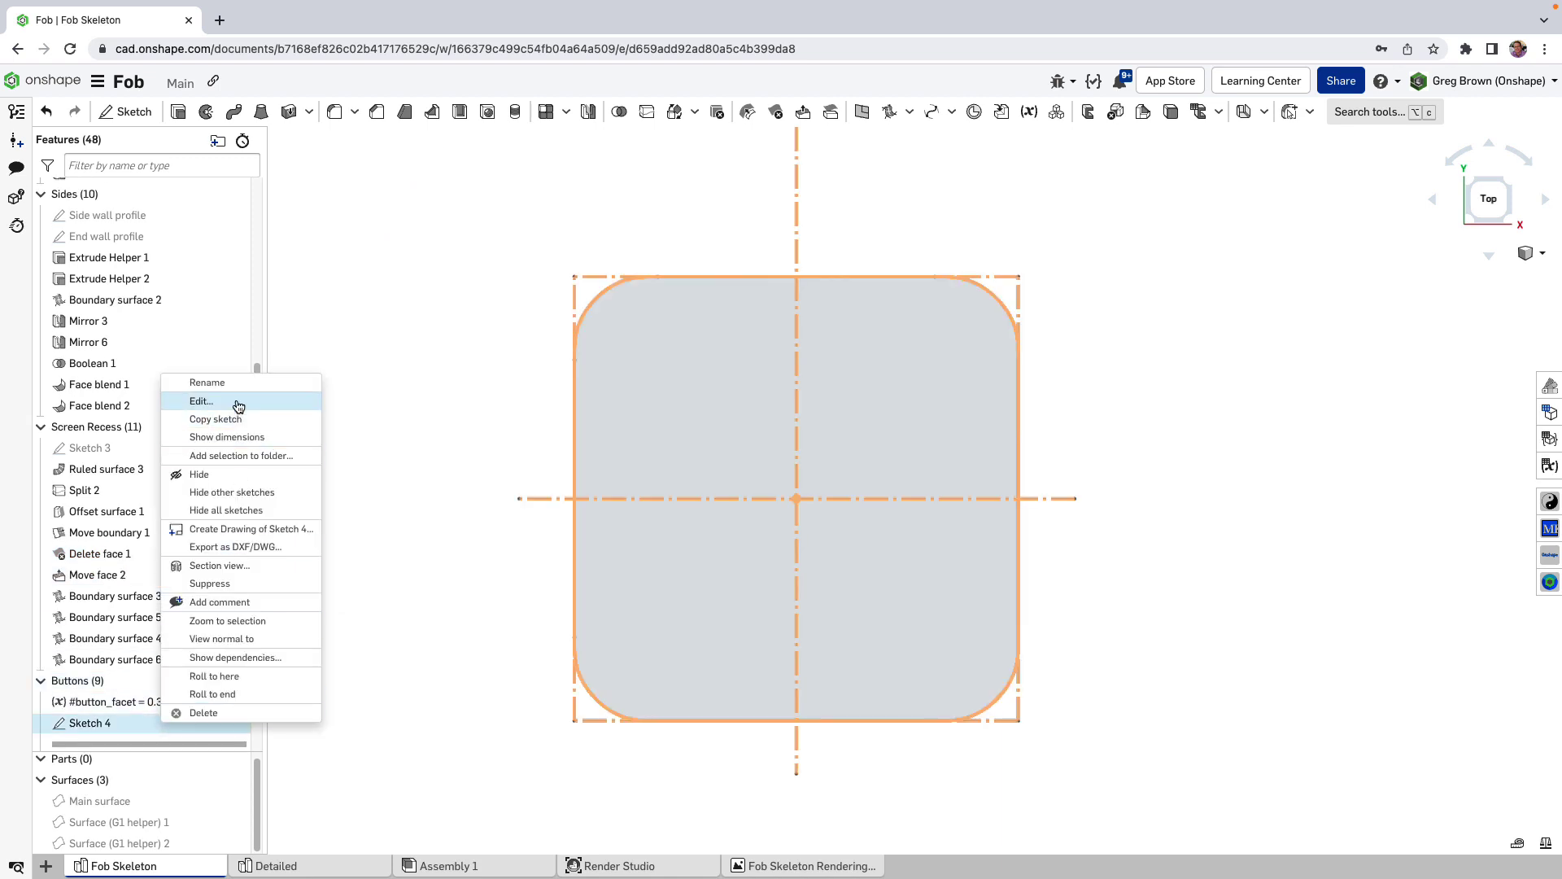
{"action": "left_click", "coordinate": [239, 404]}
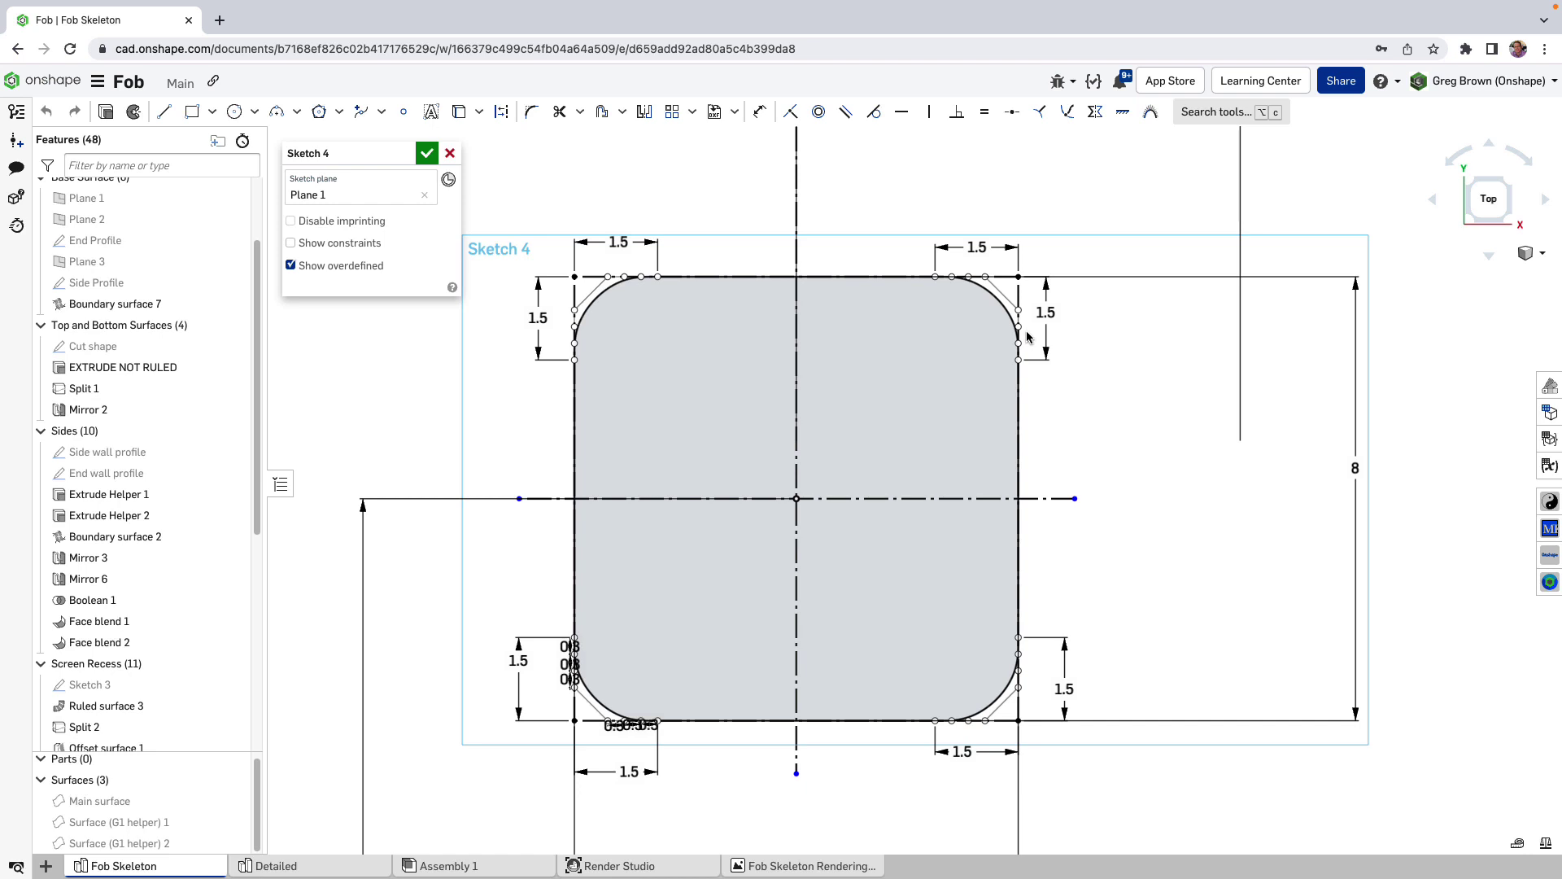
{"action": "scroll", "coordinate": [572, 683], "scroll_direction": "up", "scroll_amount": 10}
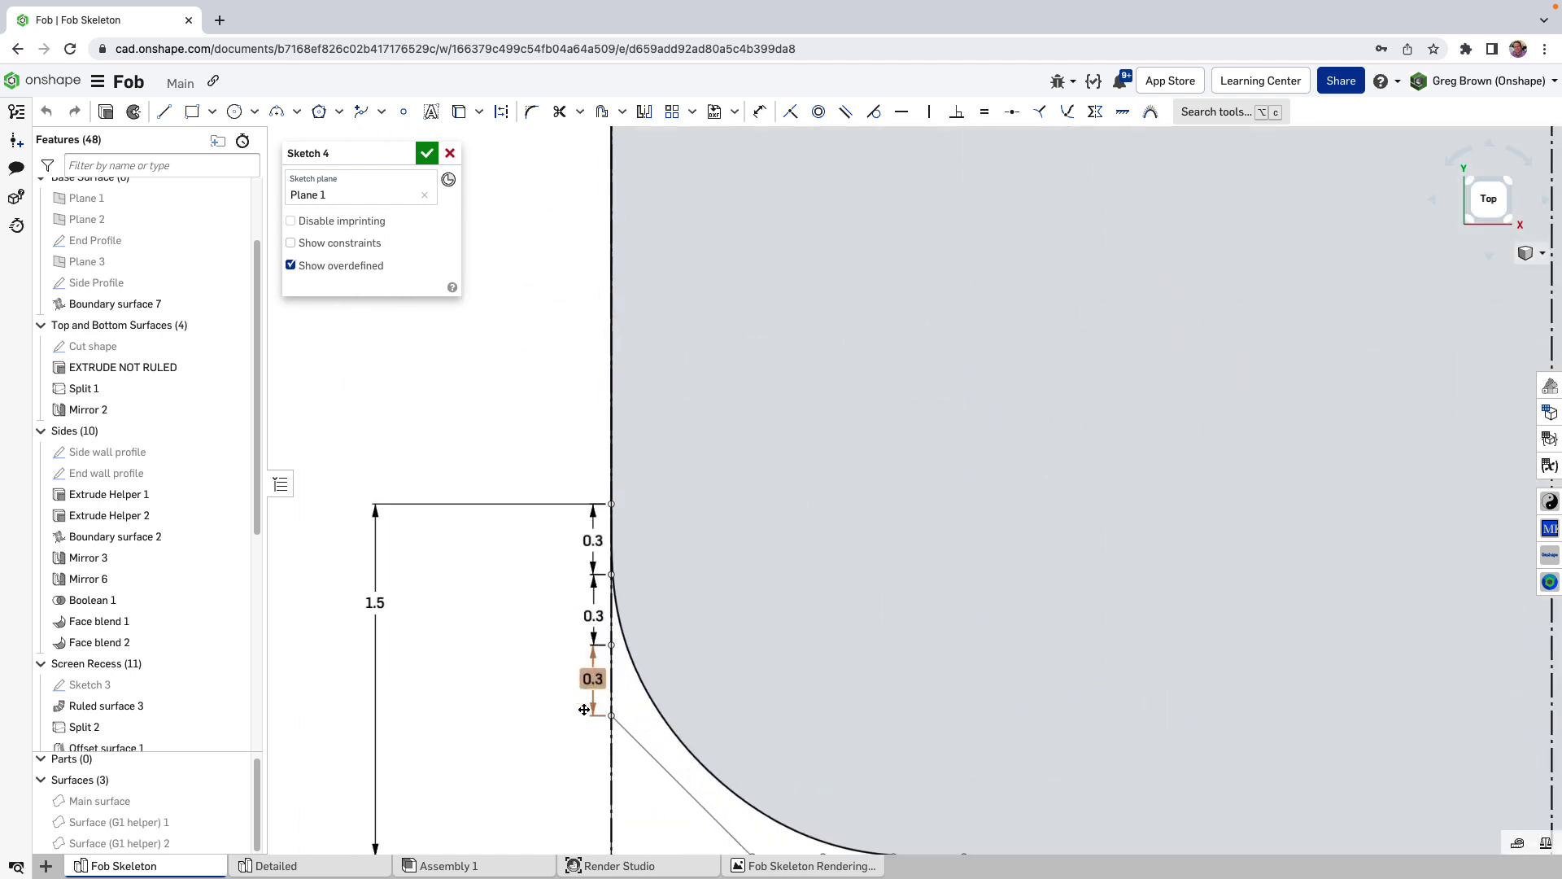
{"action": "scroll", "coordinate": [585, 709], "scroll_direction": "up", "scroll_amount": 3}
{"action": "double_click", "coordinate": [601, 427]}
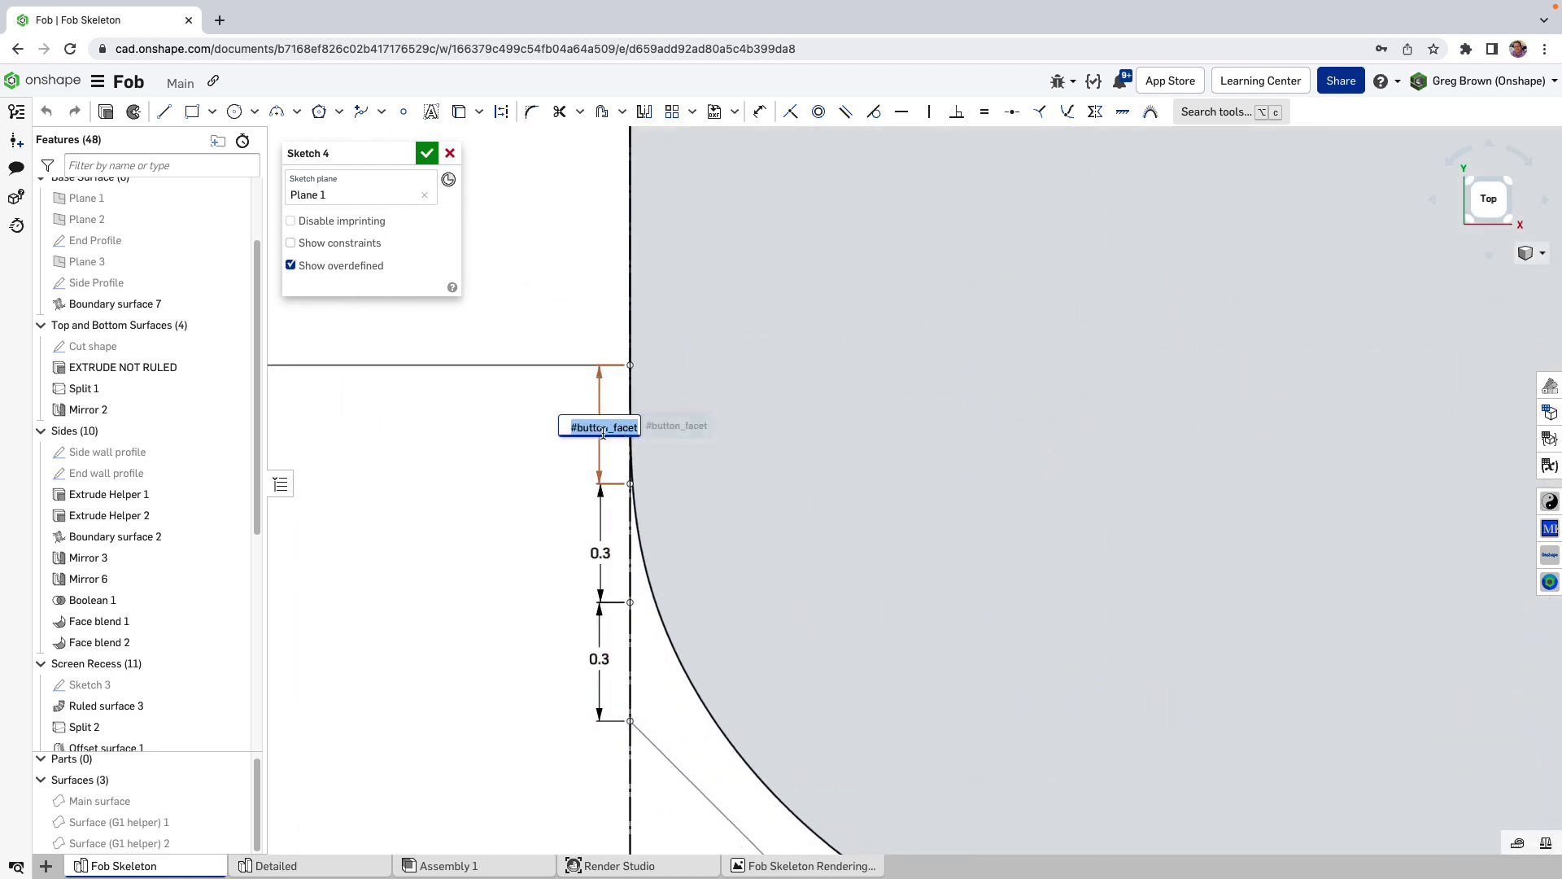
{"action": "double_click", "coordinate": [599, 555]}
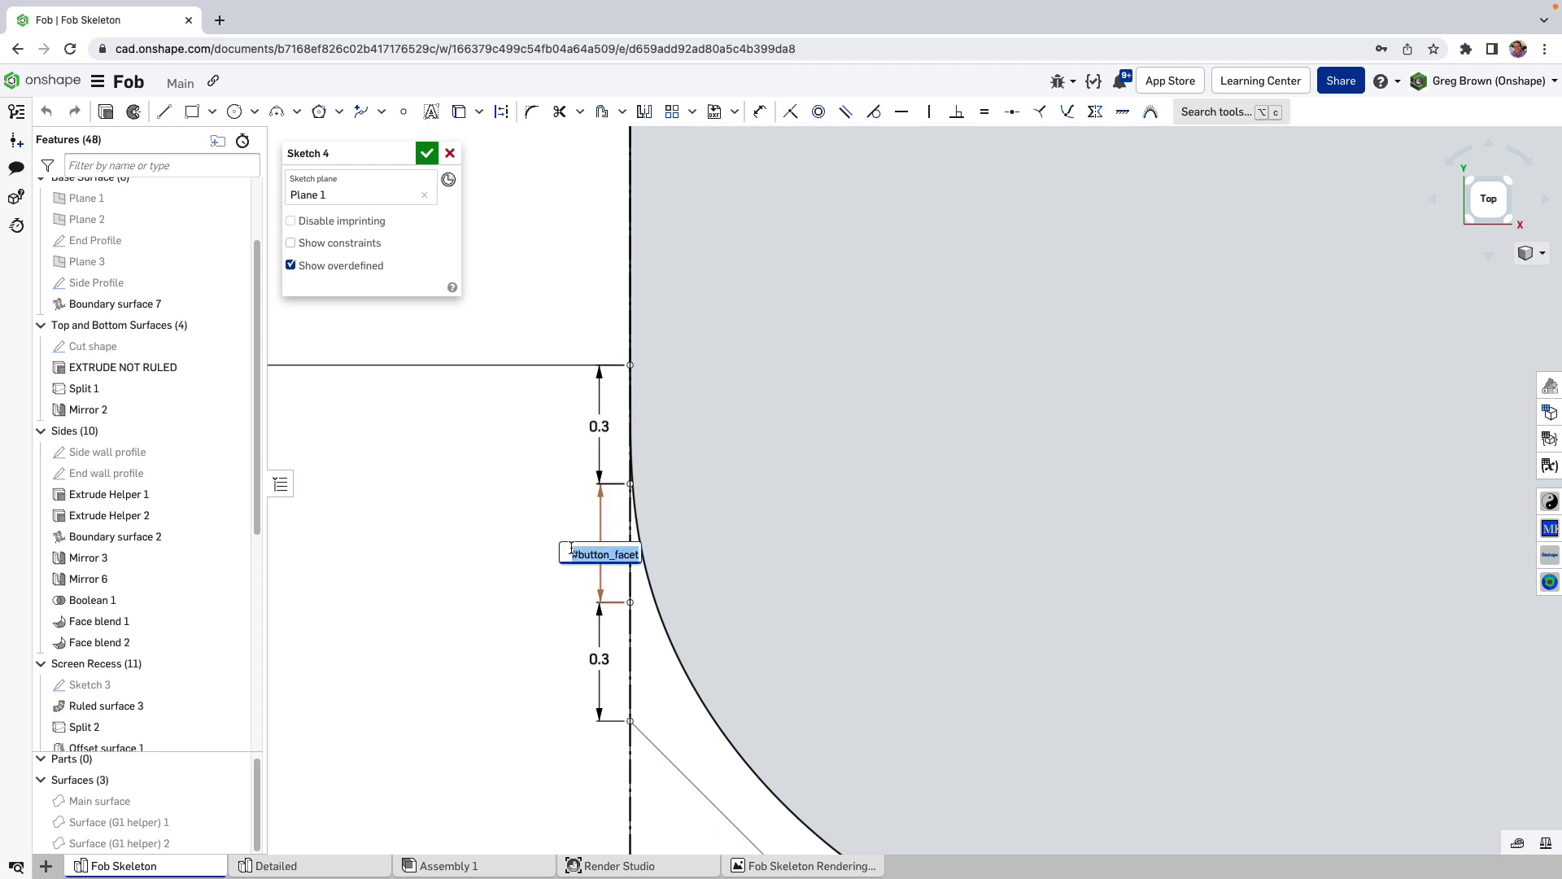
{"action": "left_click", "coordinate": [427, 155]}
{"action": "scroll", "coordinate": [602, 626], "scroll_direction": "down", "scroll_amount": 5}
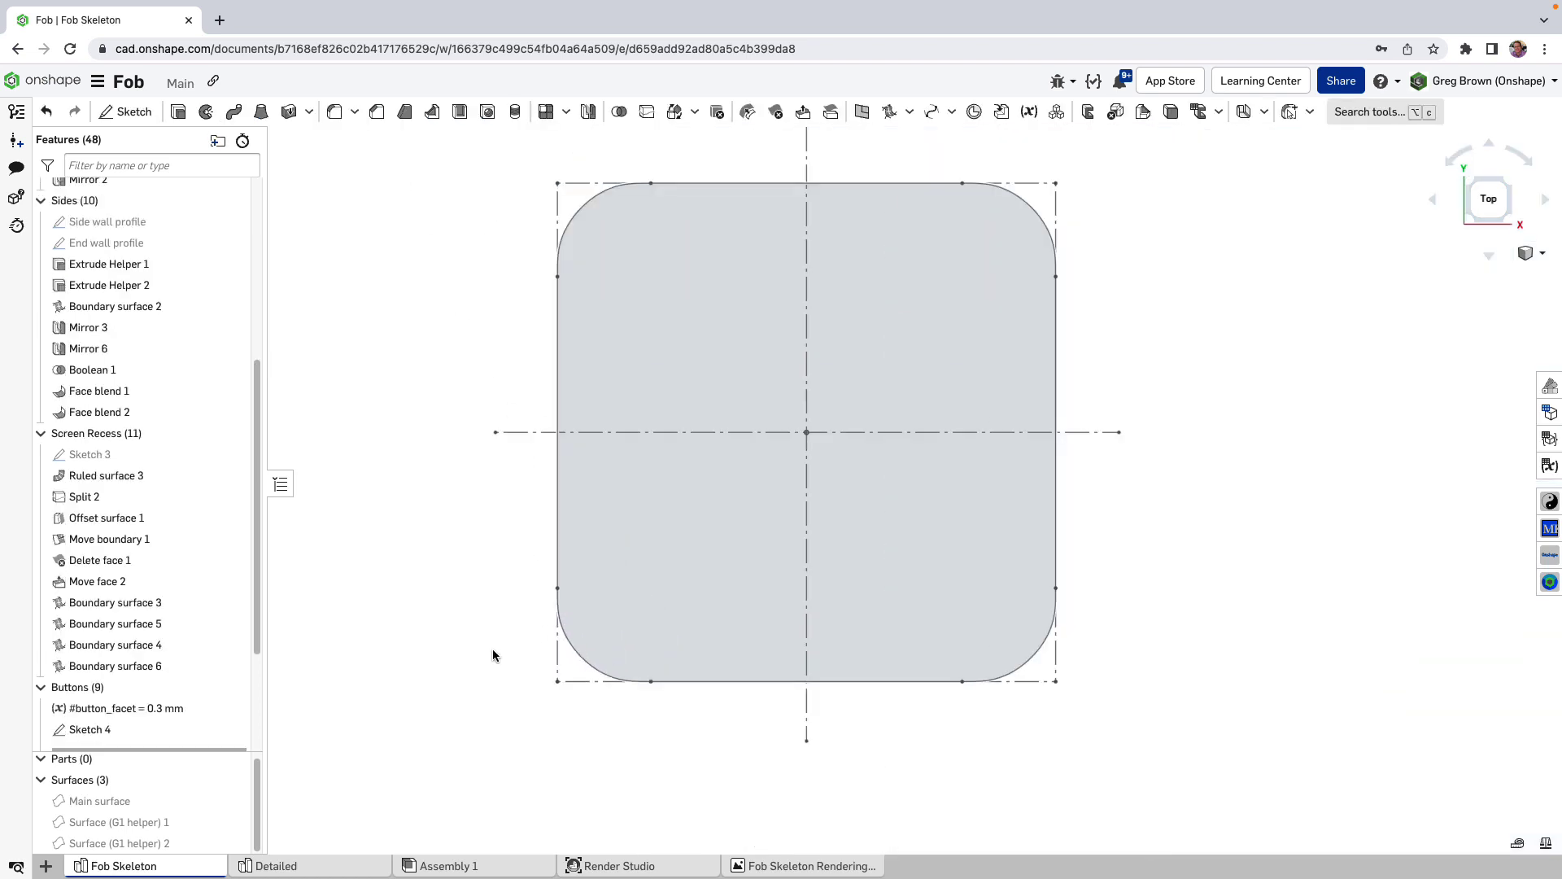
Open the variable table and try button_facet at 0.5 mm and 0.2 mm to compare the button's corner shape.
{"action": "scroll", "coordinate": [730, 201], "scroll_direction": "up", "scroll_amount": 1}
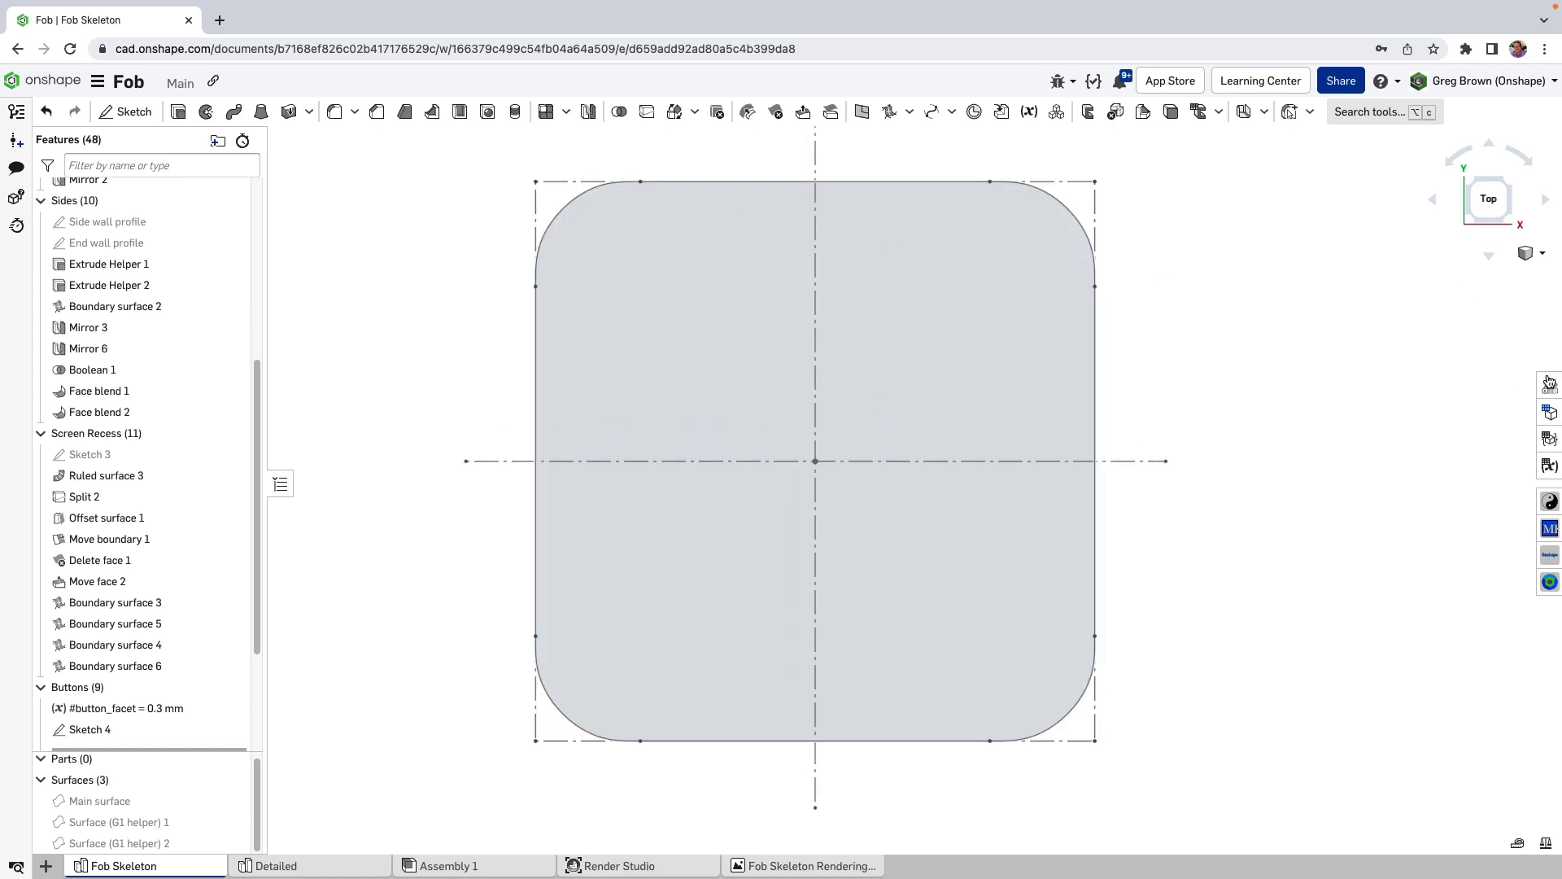
{"action": "left_click", "coordinate": [1549, 469]}
{"action": "double_click", "coordinate": [1385, 225]}
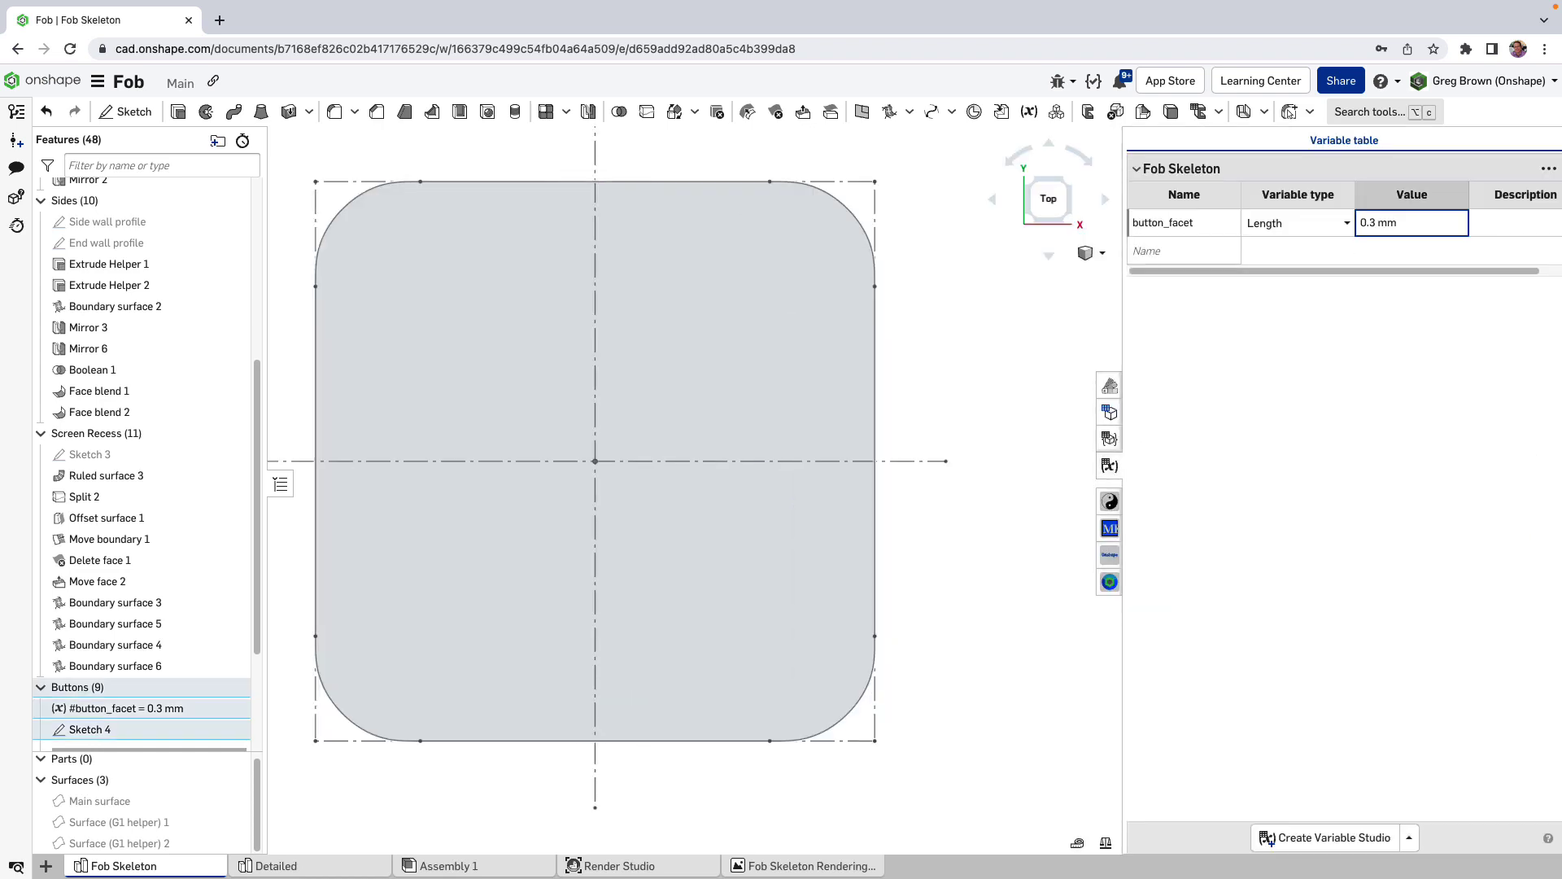
{"action": "type", "text": "."}
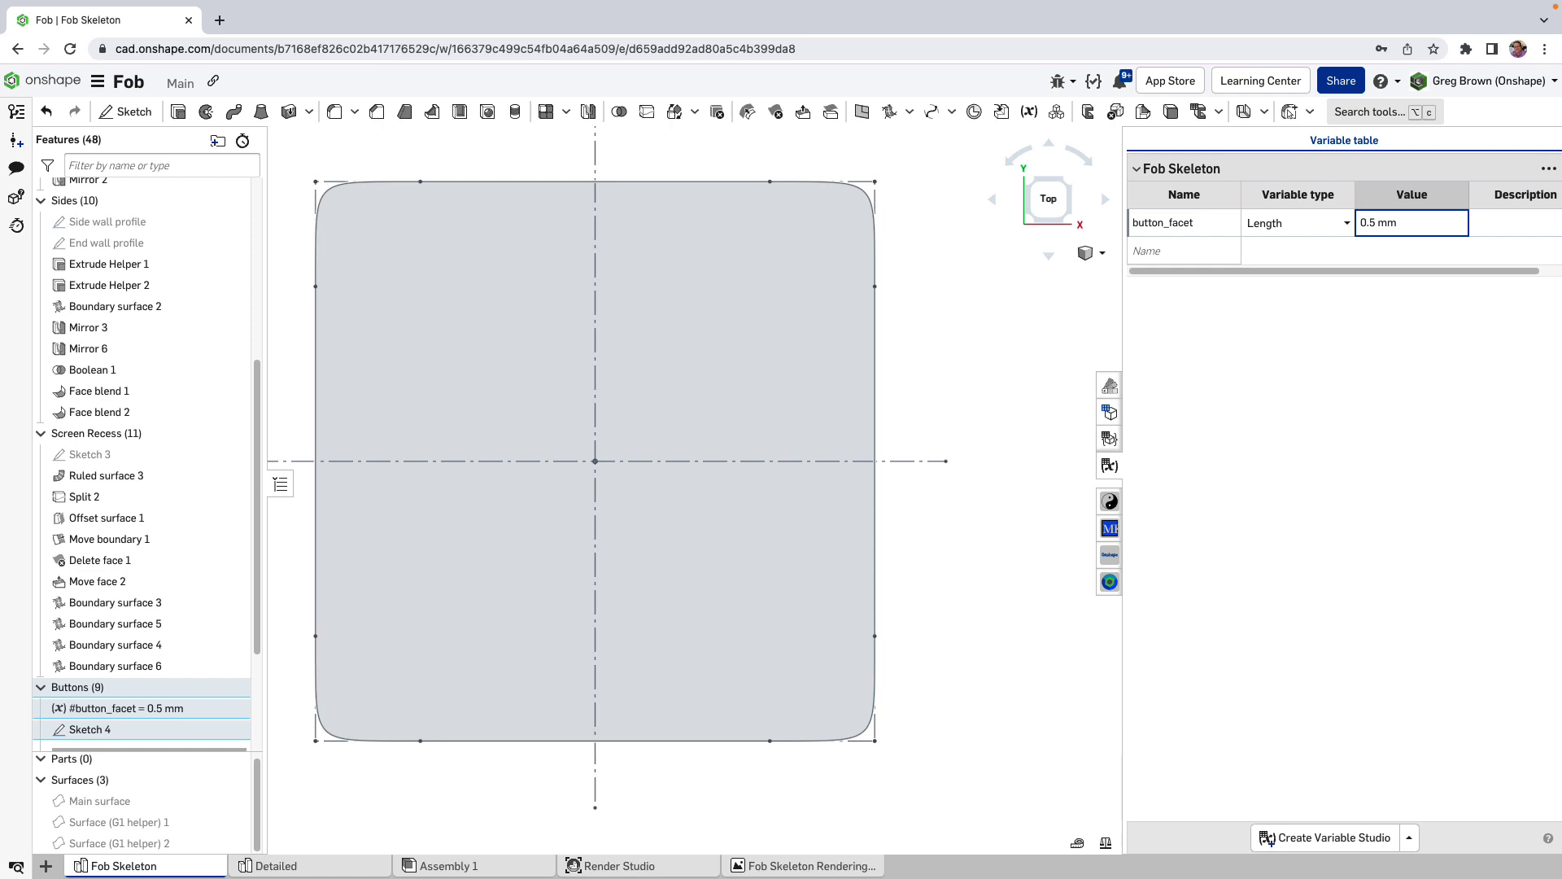
{"action": "type", "text": ".2"}
{"action": "key", "text": "Return"}
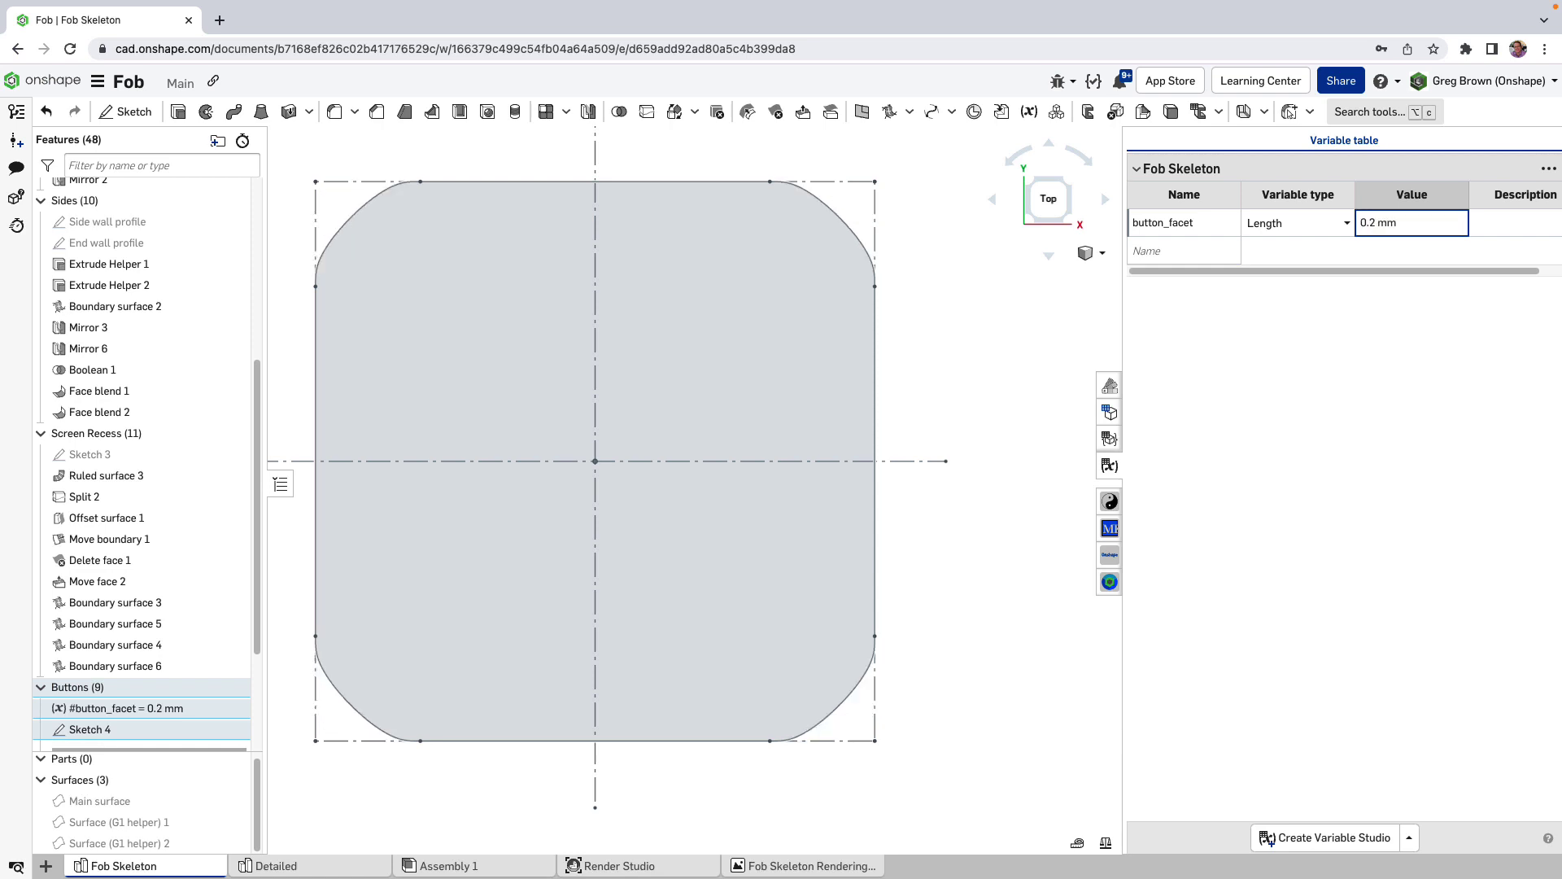
Try button_facet at 0.3 mm, 0.4 mm and 0.2 mm in the variable table.
{"action": "type", "text": "0.3"}
{"action": "key", "text": "Return"}
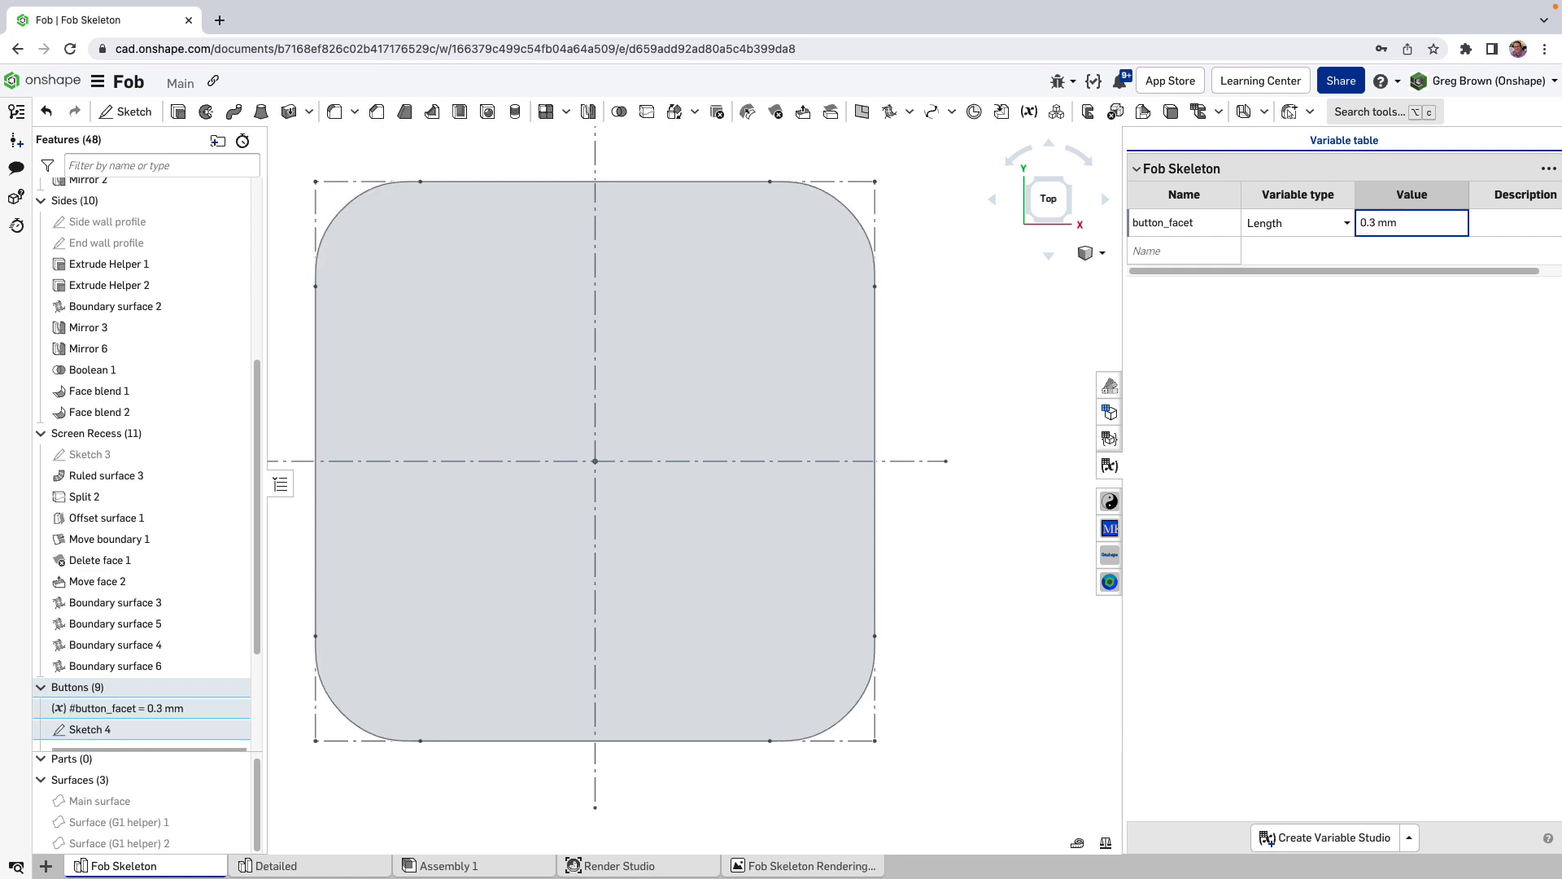
{"action": "type", "text": ".4"}
{"action": "key", "text": "Return"}
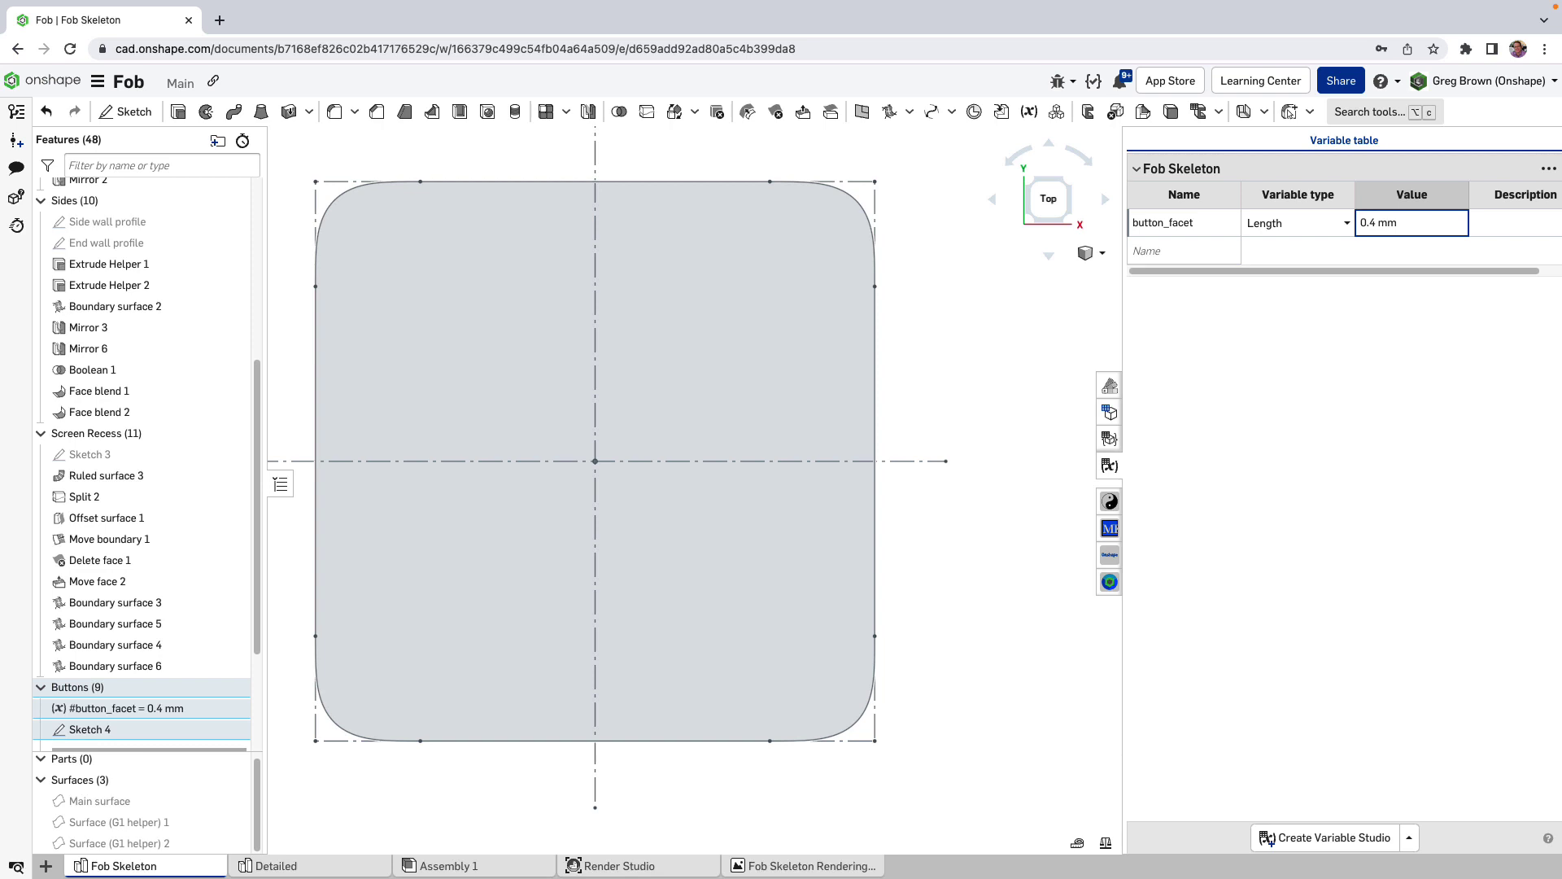
{"action": "type", "text": ".2"}
{"action": "key", "text": "Return"}
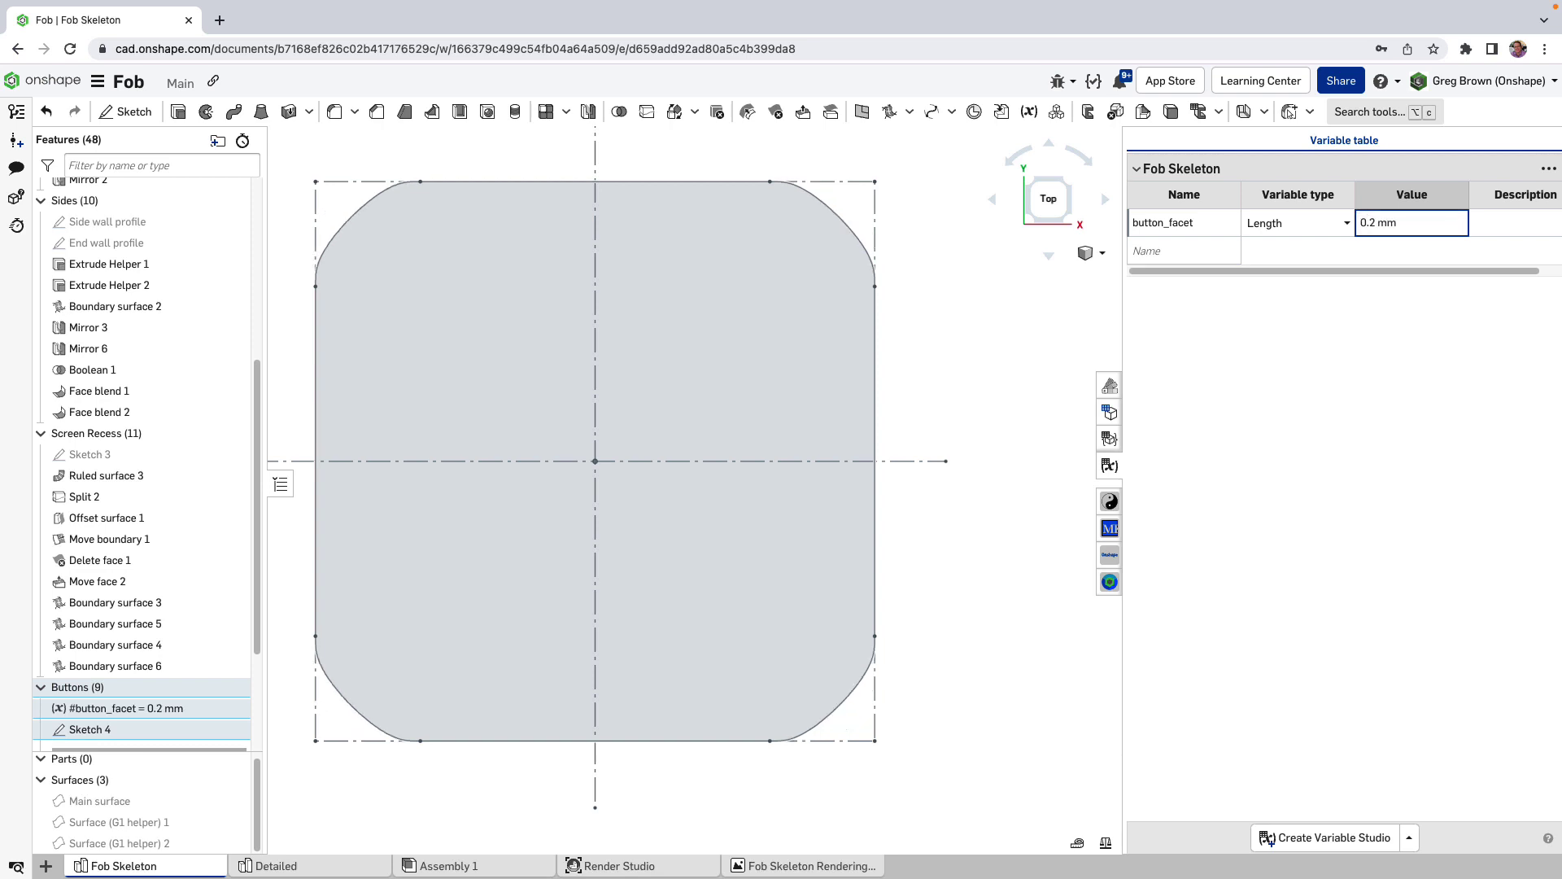
Try button_facet at 0.35 mm, and finish by setting it to 0.3 mm.
{"action": "type", "text": ".3"}
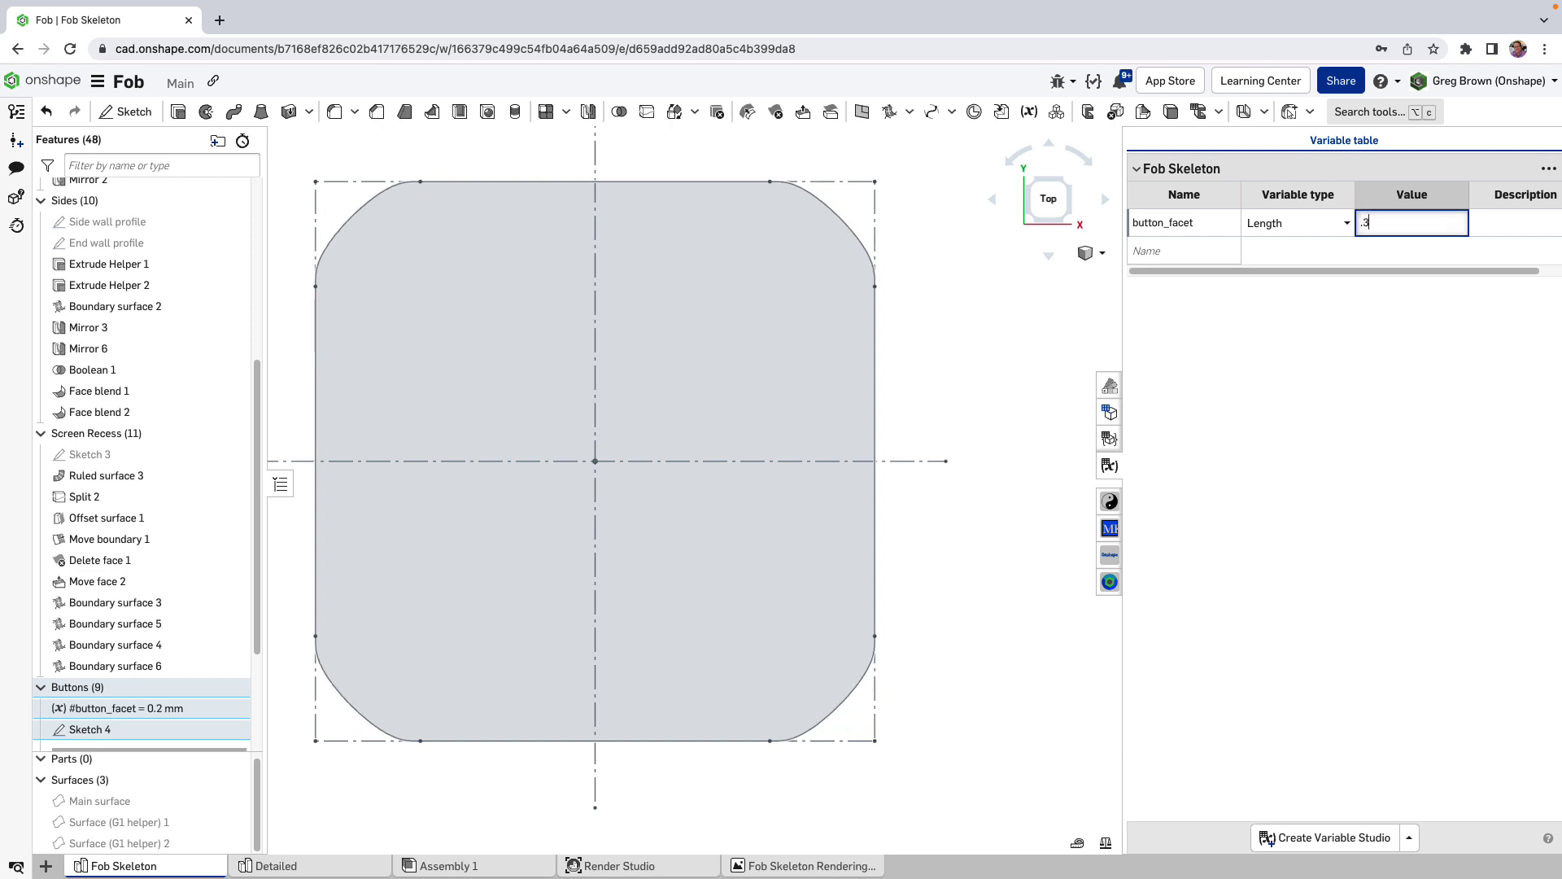
{"action": "type", "text": "5"}
{"action": "key", "text": "Return"}
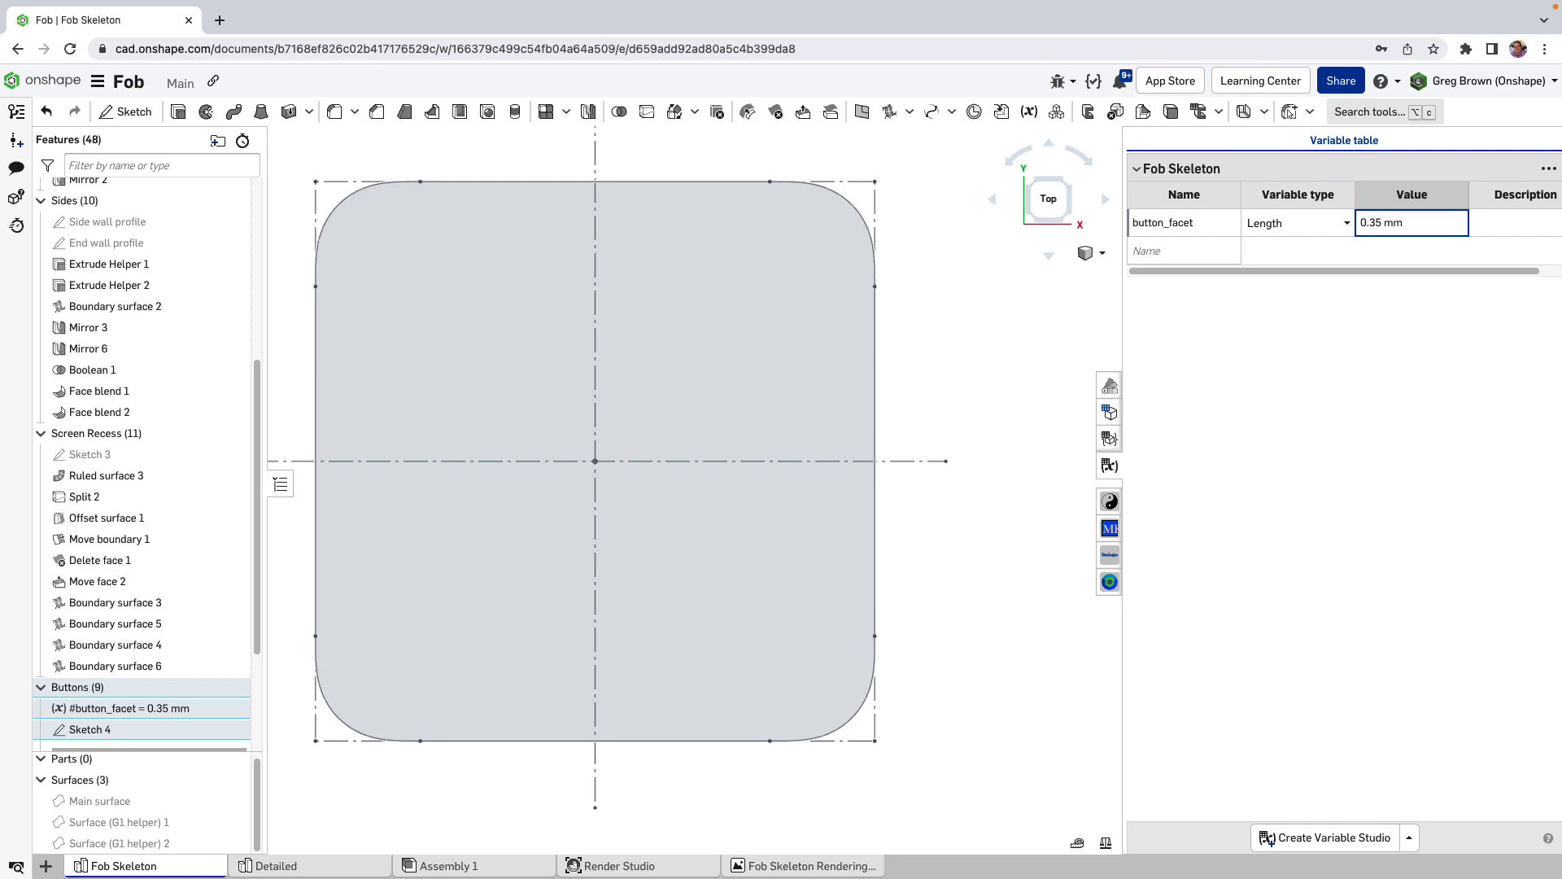
{"action": "type", "text": ".3"}
{"action": "key", "text": "Return"}
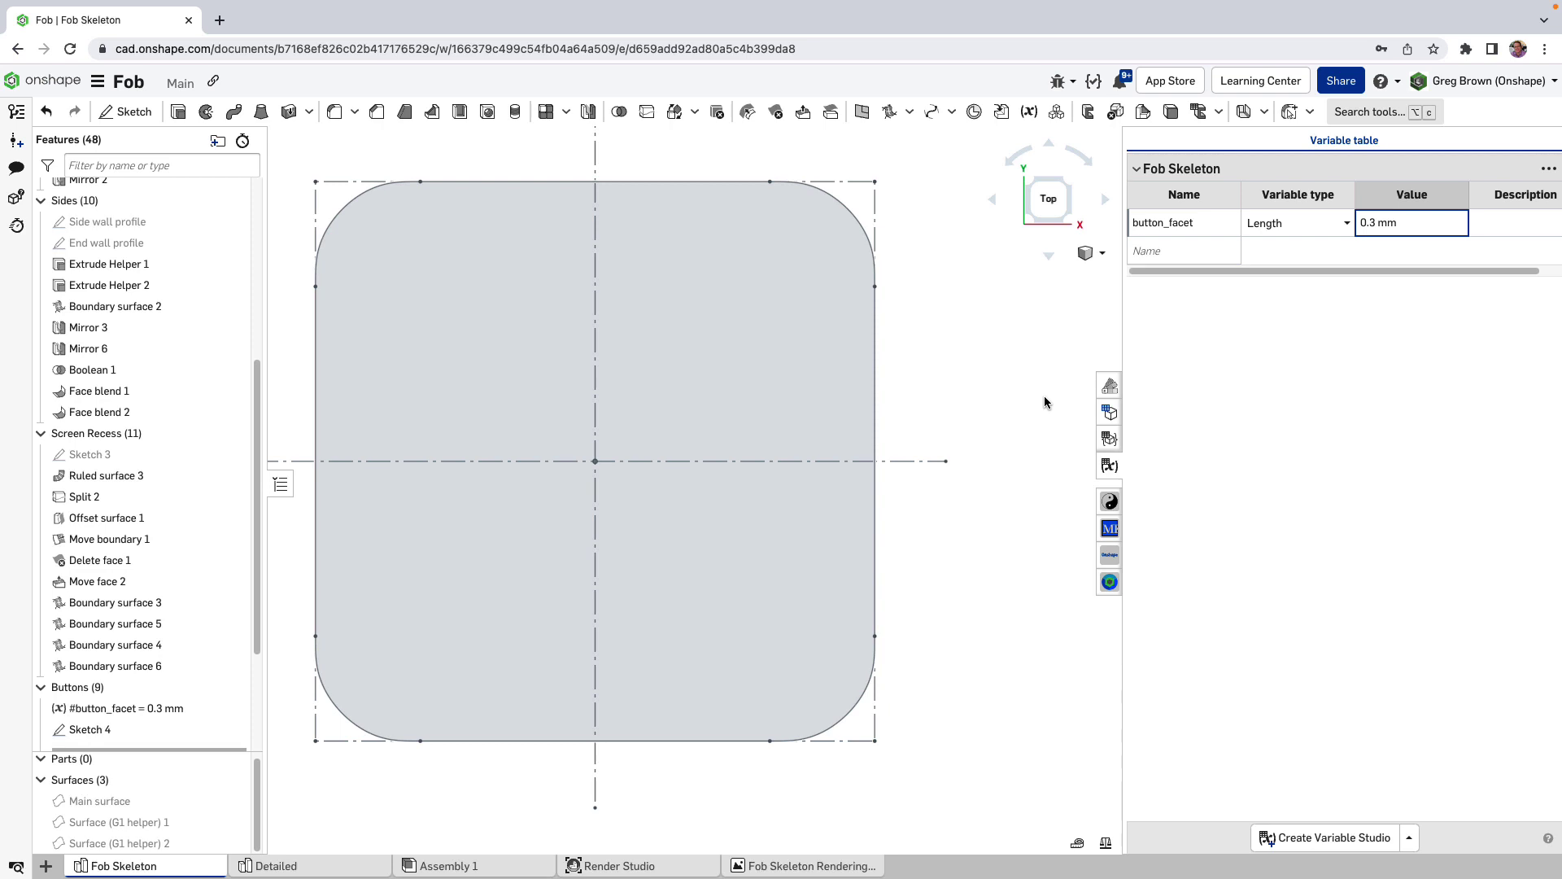
Move the rollback bar to just below Ruled surface 4 in the Buttons group, orbiting the sketch into an angled view.
{"action": "scroll", "coordinate": [192, 637], "scroll_direction": "down", "scroll_amount": 3}
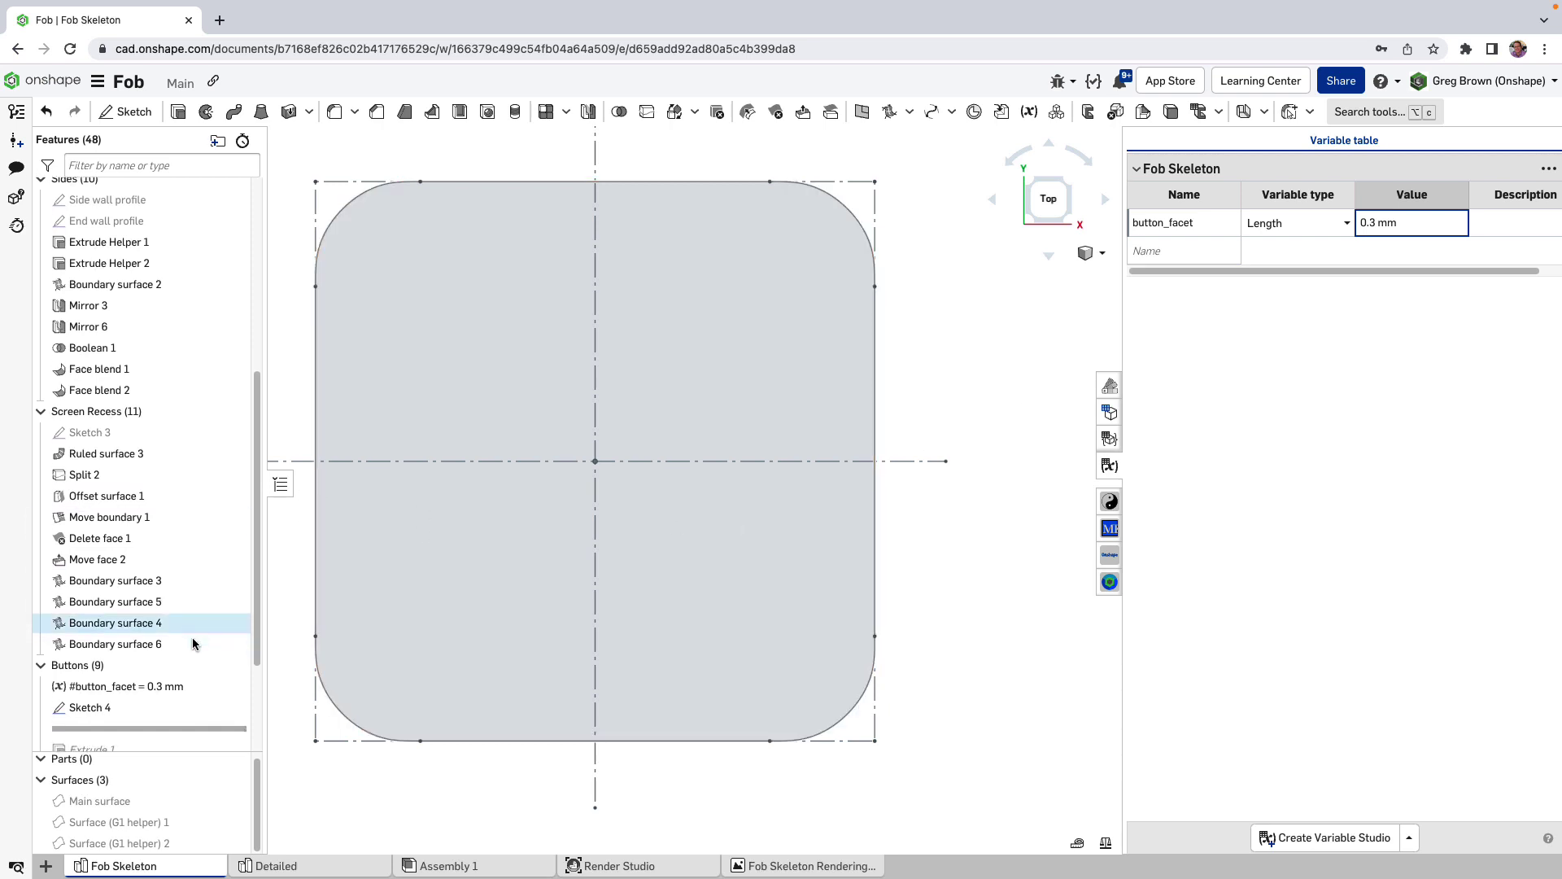
{"action": "right_click_drag", "start_coordinate": [587, 623], "coordinate": [601, 499]}
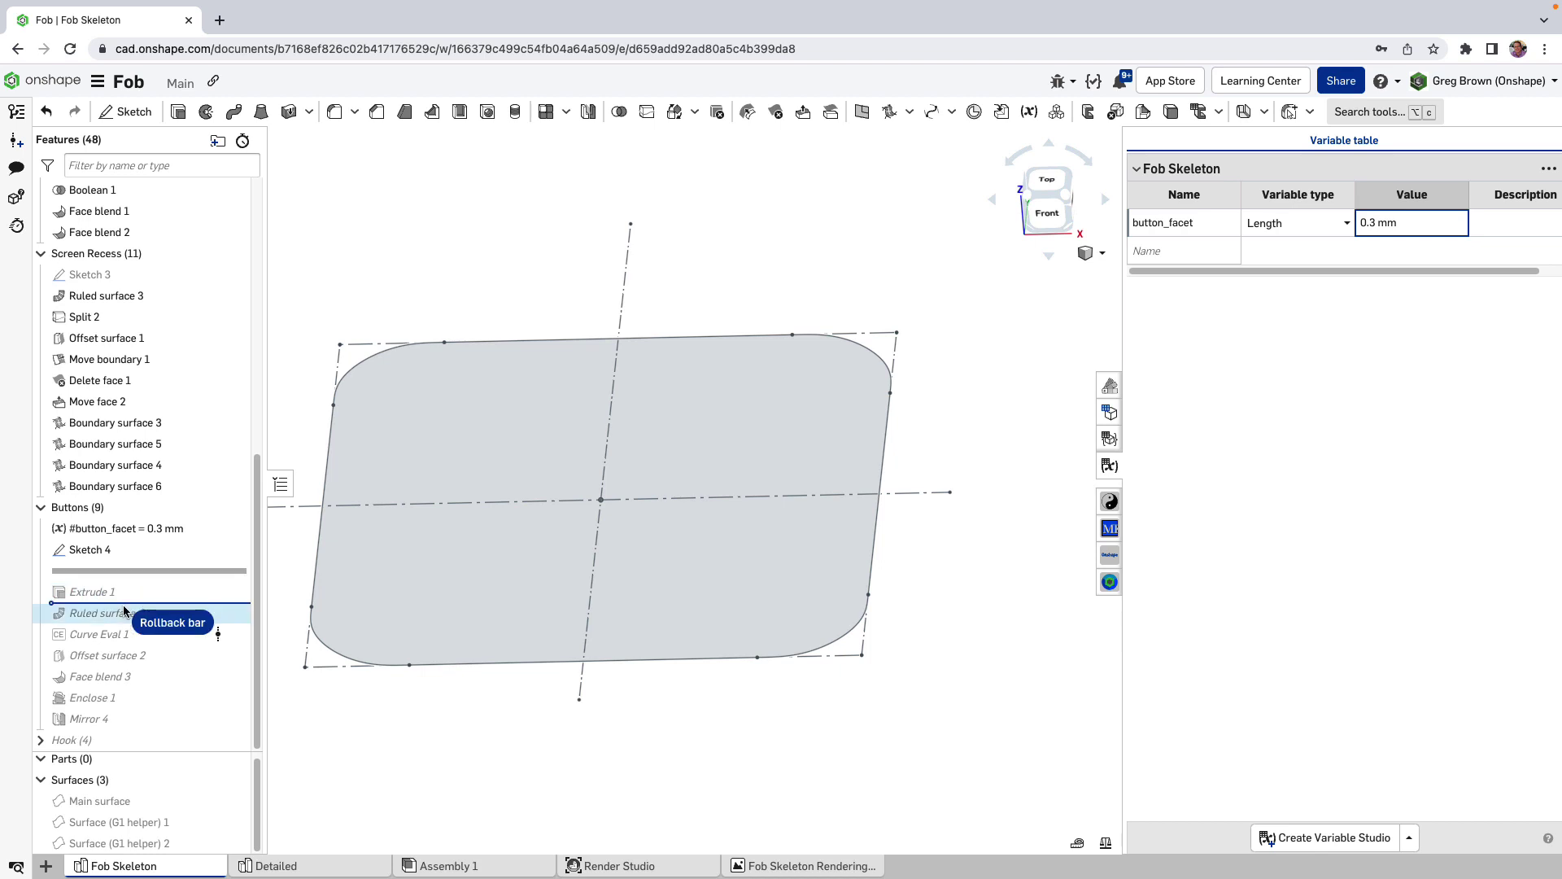
{"action": "left_click_drag", "start_coordinate": [123, 606], "coordinate": [149, 608]}
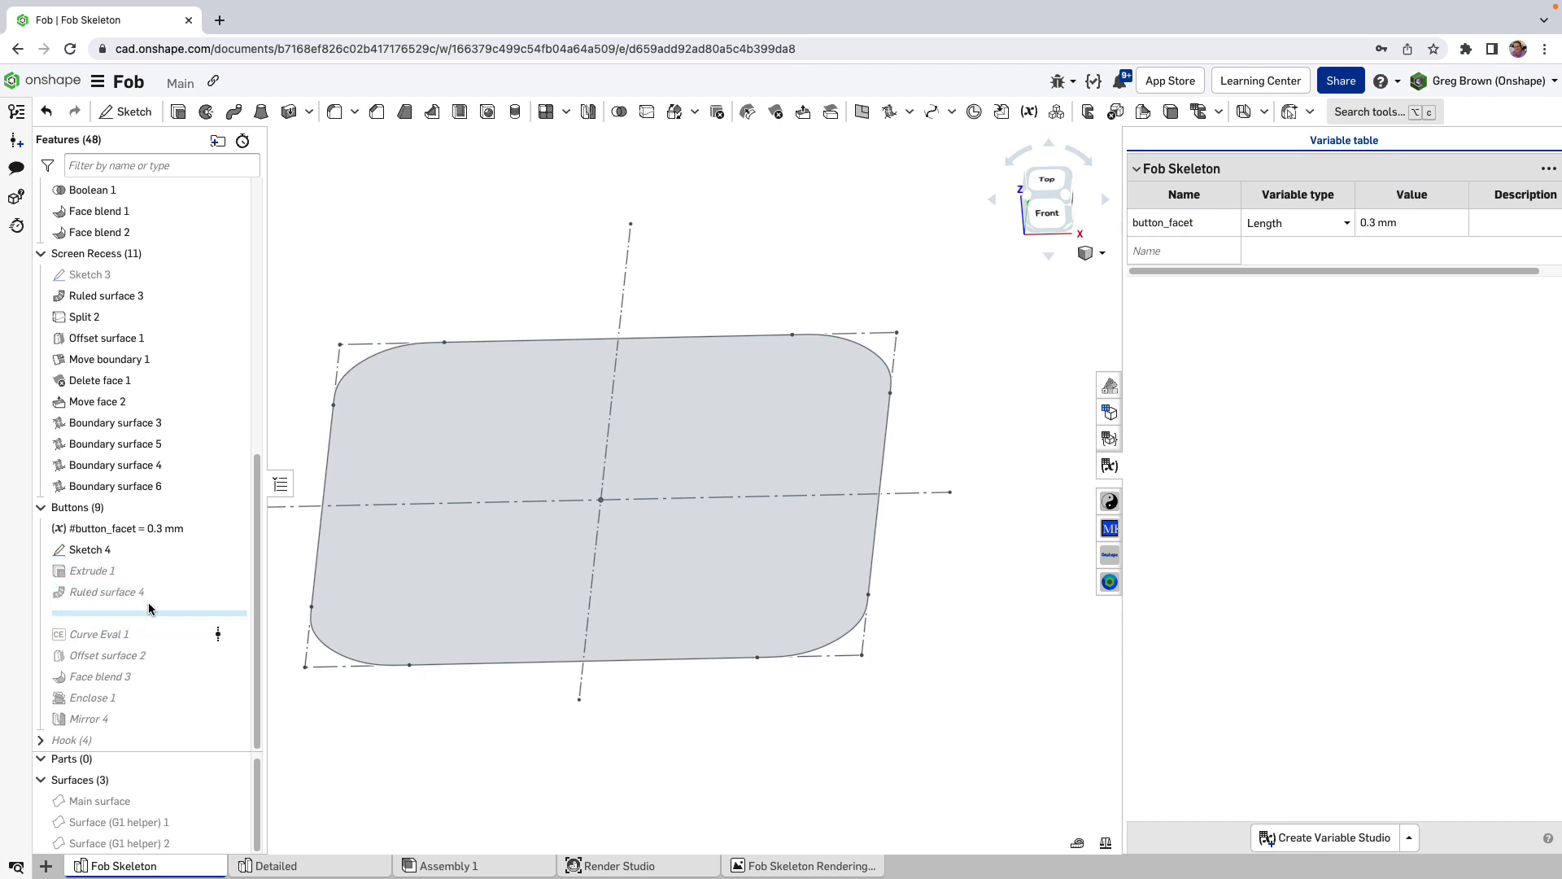
Show the Button Reference - Extruded surface and the Main surface.
{"action": "scroll", "coordinate": [777, 559], "scroll_direction": "down", "scroll_amount": 5}
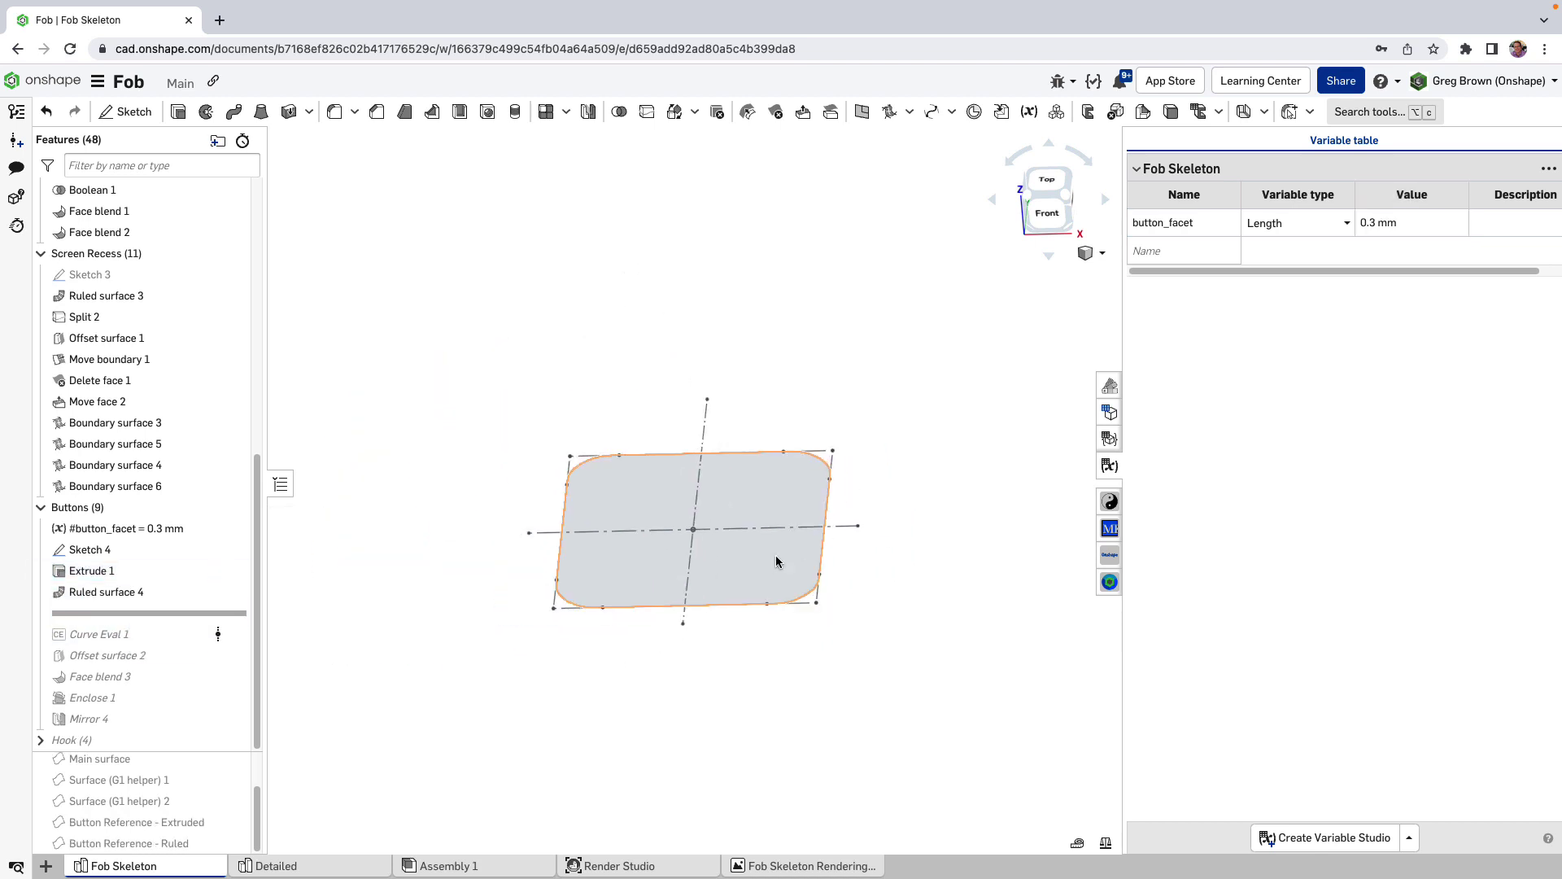
{"action": "left_click", "coordinate": [234, 821]}
{"action": "right_click_drag", "start_coordinate": [708, 586], "coordinate": [869, 591]}
{"action": "left_click", "coordinate": [234, 759]}
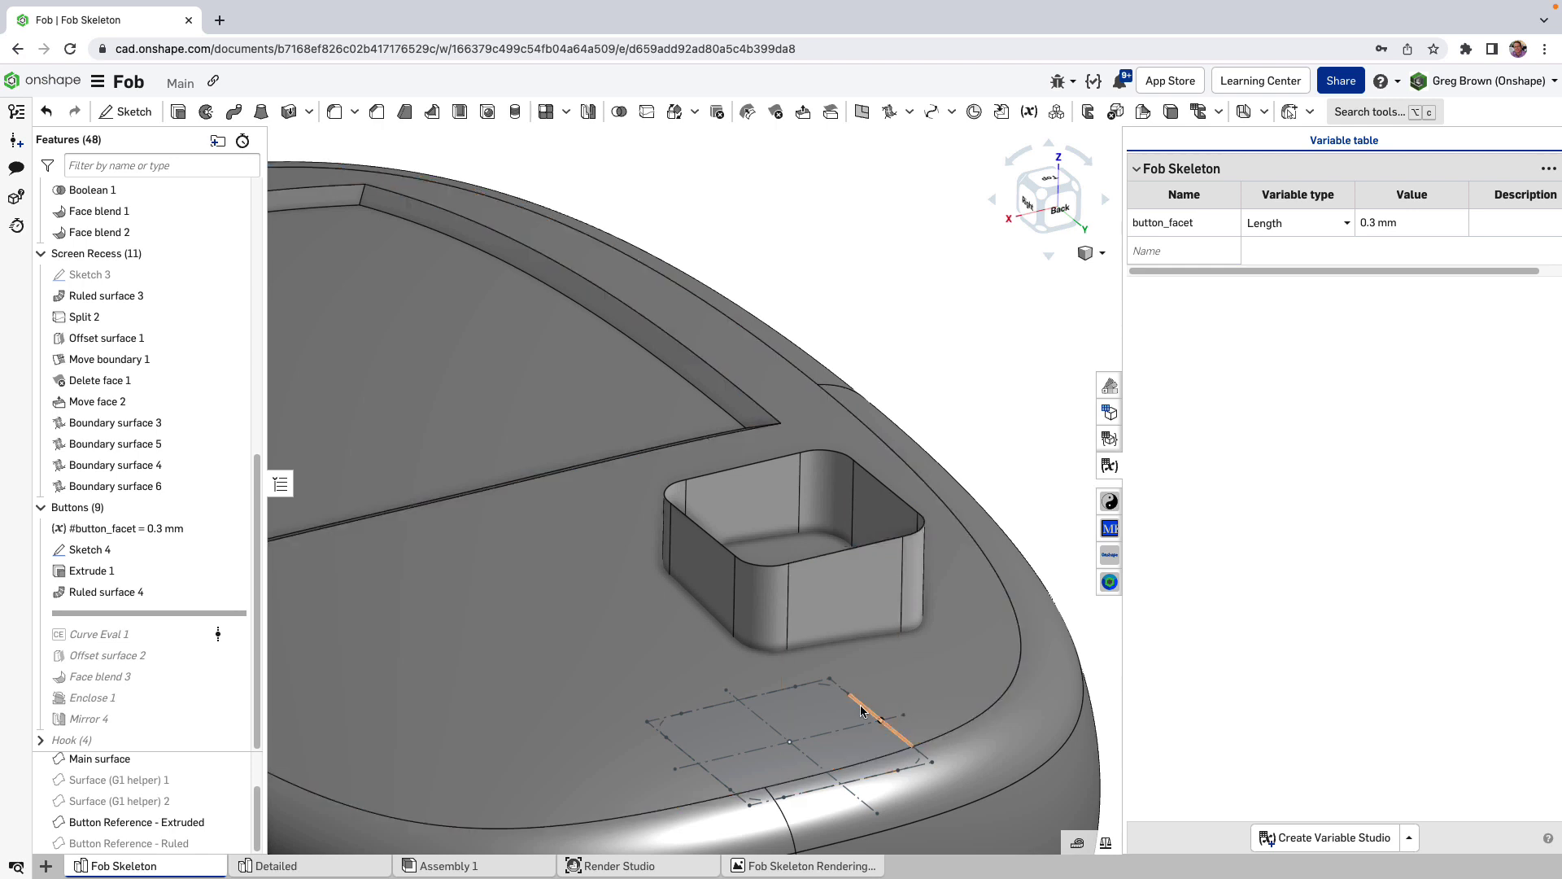
Run curve/surface analysis with curvature combs on a rounded corner edge of Sketch 4 and inspect it up close.
{"action": "scroll", "coordinate": [909, 773], "scroll_direction": "up", "scroll_amount": 5}
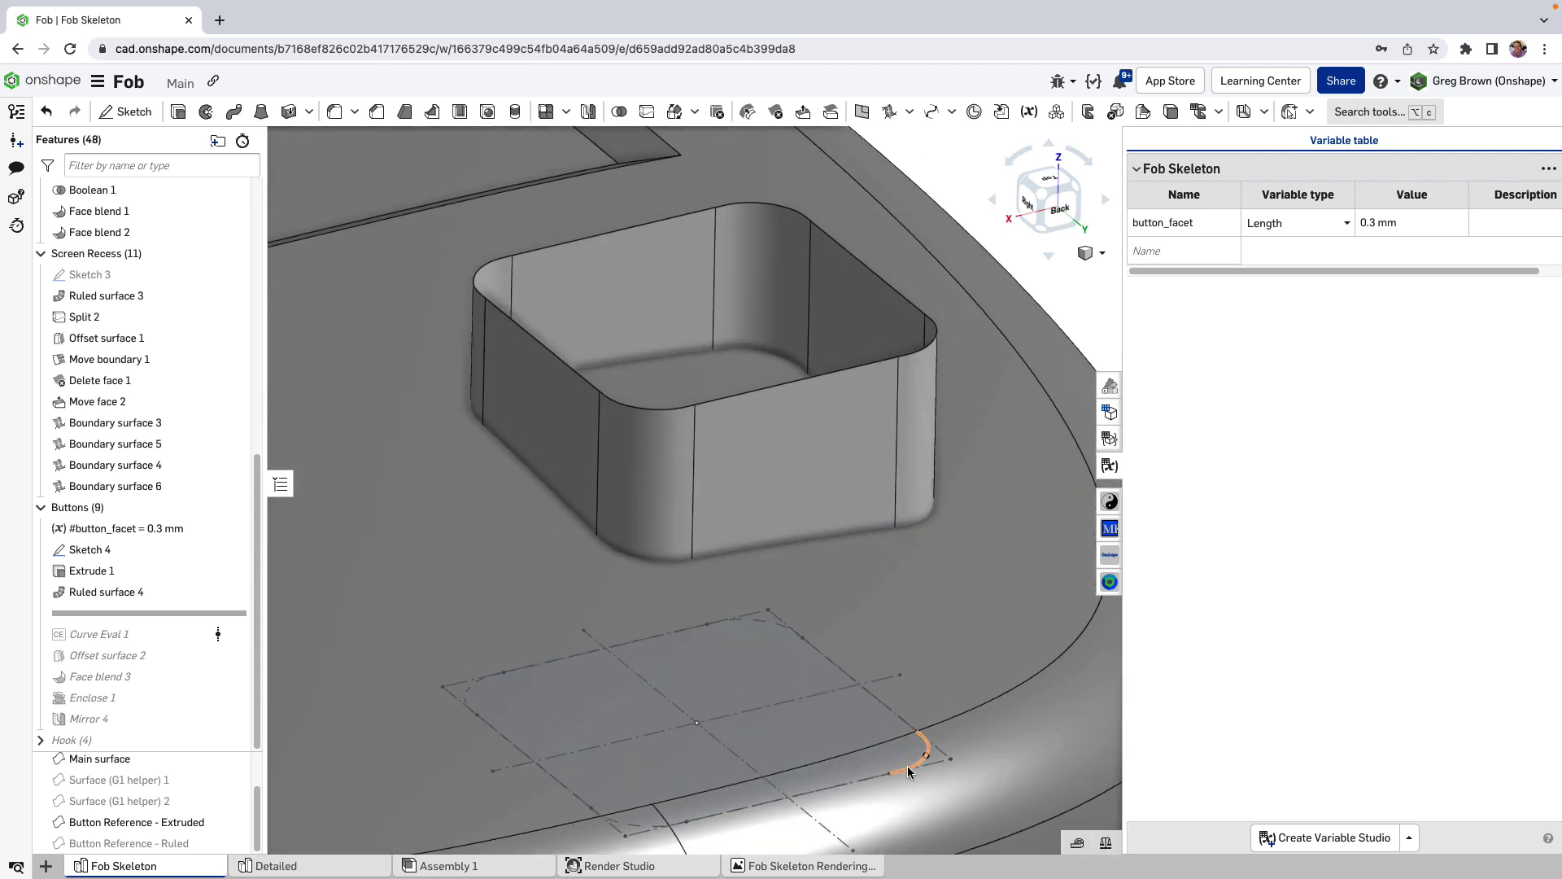
{"action": "left_click", "coordinate": [909, 773]}
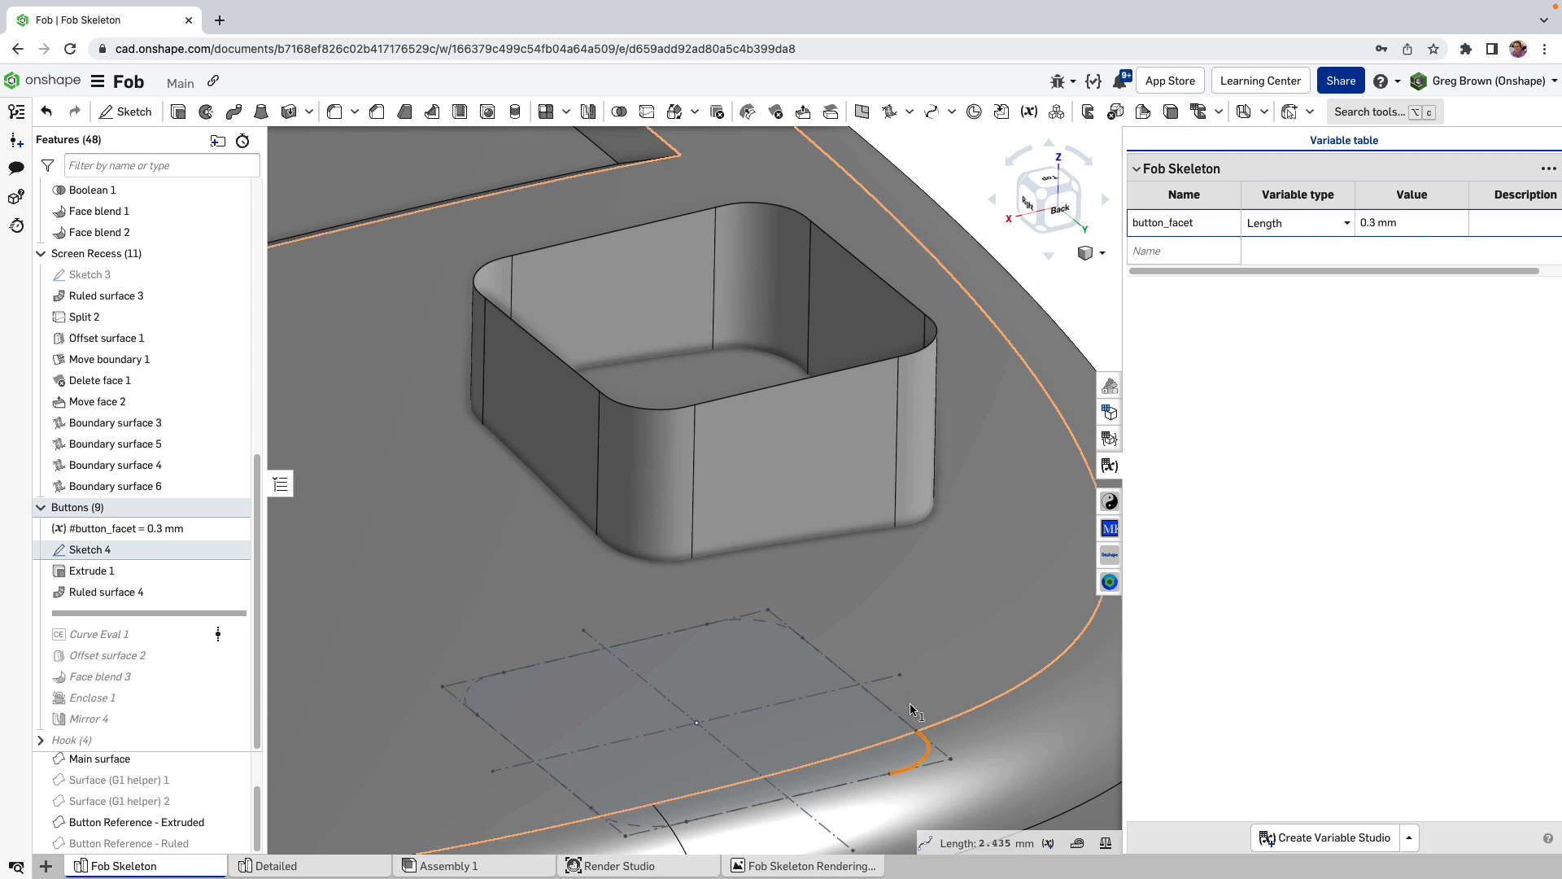
{"action": "key", "text": "shift+c"}
{"action": "scroll", "coordinate": [903, 725], "scroll_direction": "down", "scroll_amount": 5}
{"action": "scroll", "coordinate": [910, 754], "scroll_direction": "up", "scroll_amount": 6}
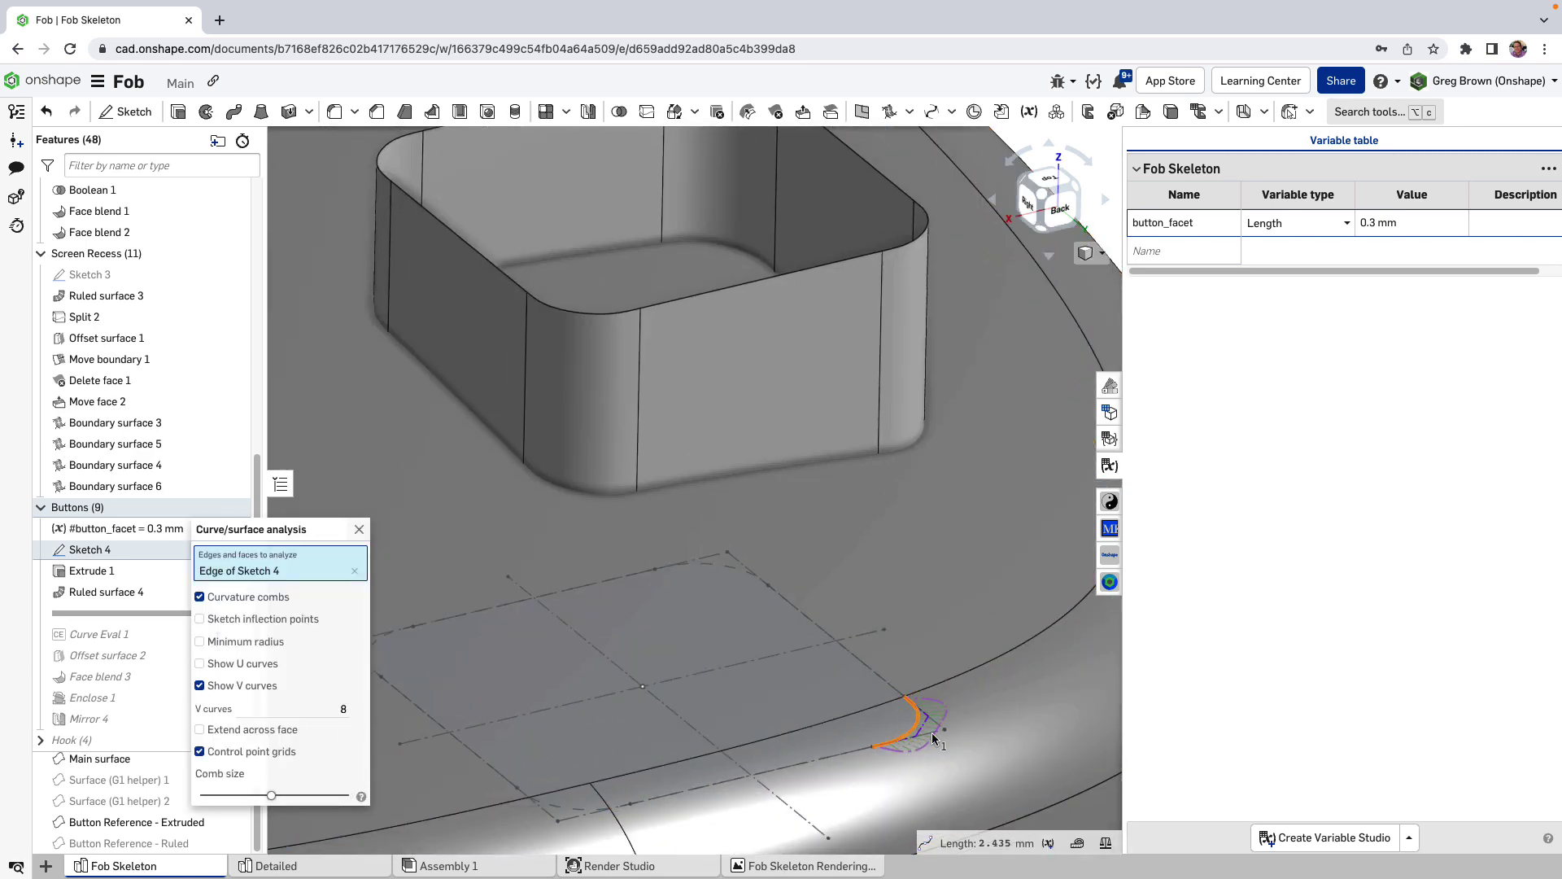
{"action": "scroll", "coordinate": [936, 741], "scroll_direction": "down", "scroll_amount": 3}
{"action": "scroll", "coordinate": [842, 667], "scroll_direction": "up", "scroll_amount": 6}
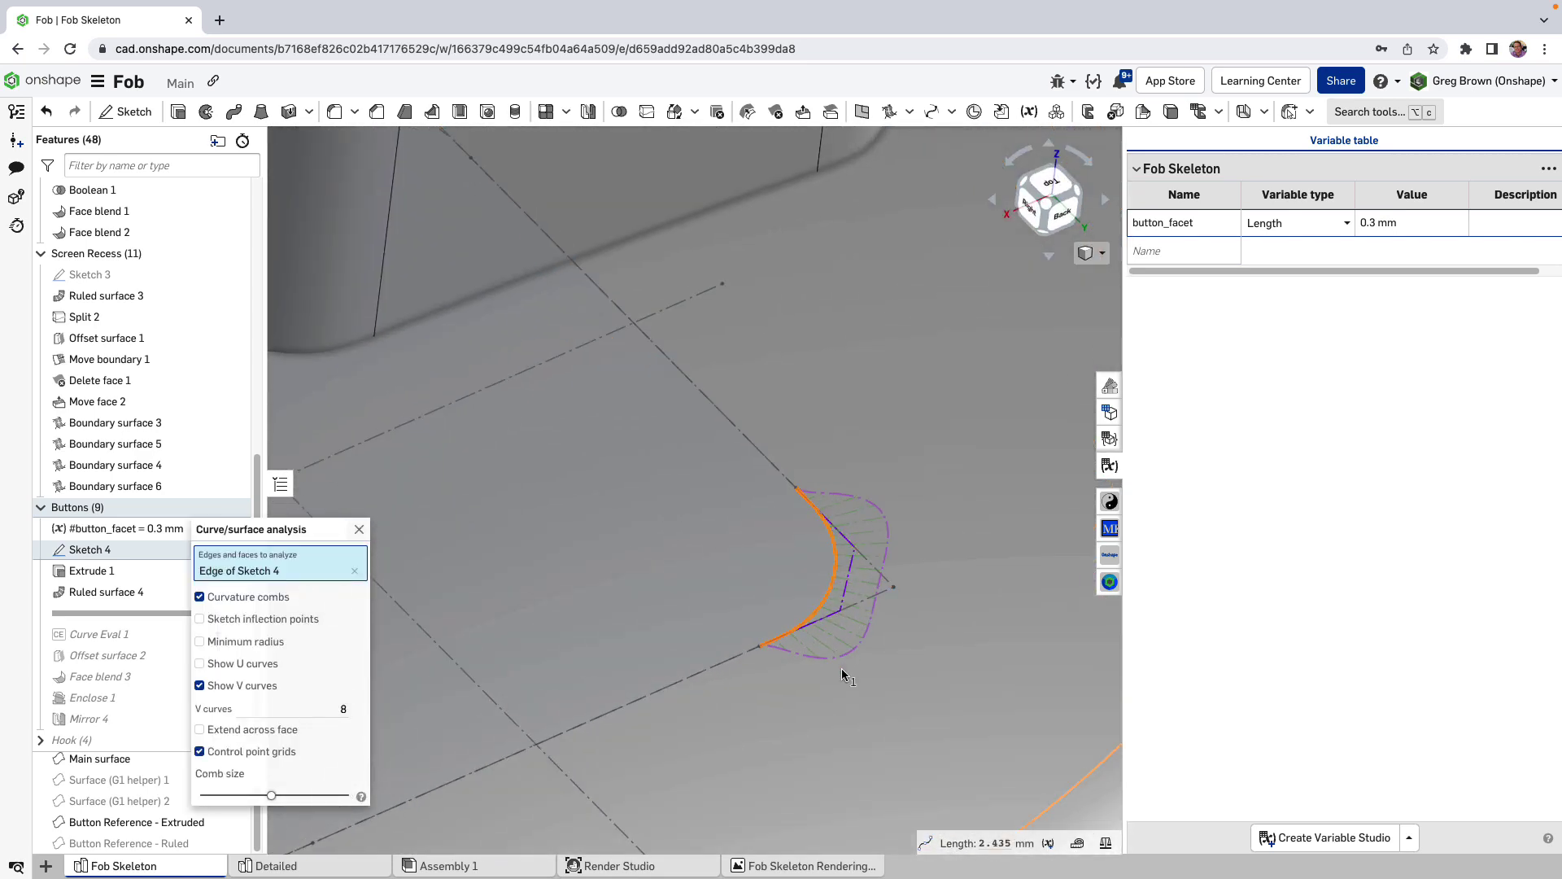
Add the matching top corner edge of Extrude 1 to the analysis, compare both curvature combs, and close the analysis.
{"action": "scroll", "coordinate": [788, 765], "scroll_direction": "down", "scroll_amount": 6}
{"action": "left_click", "coordinate": [834, 435]}
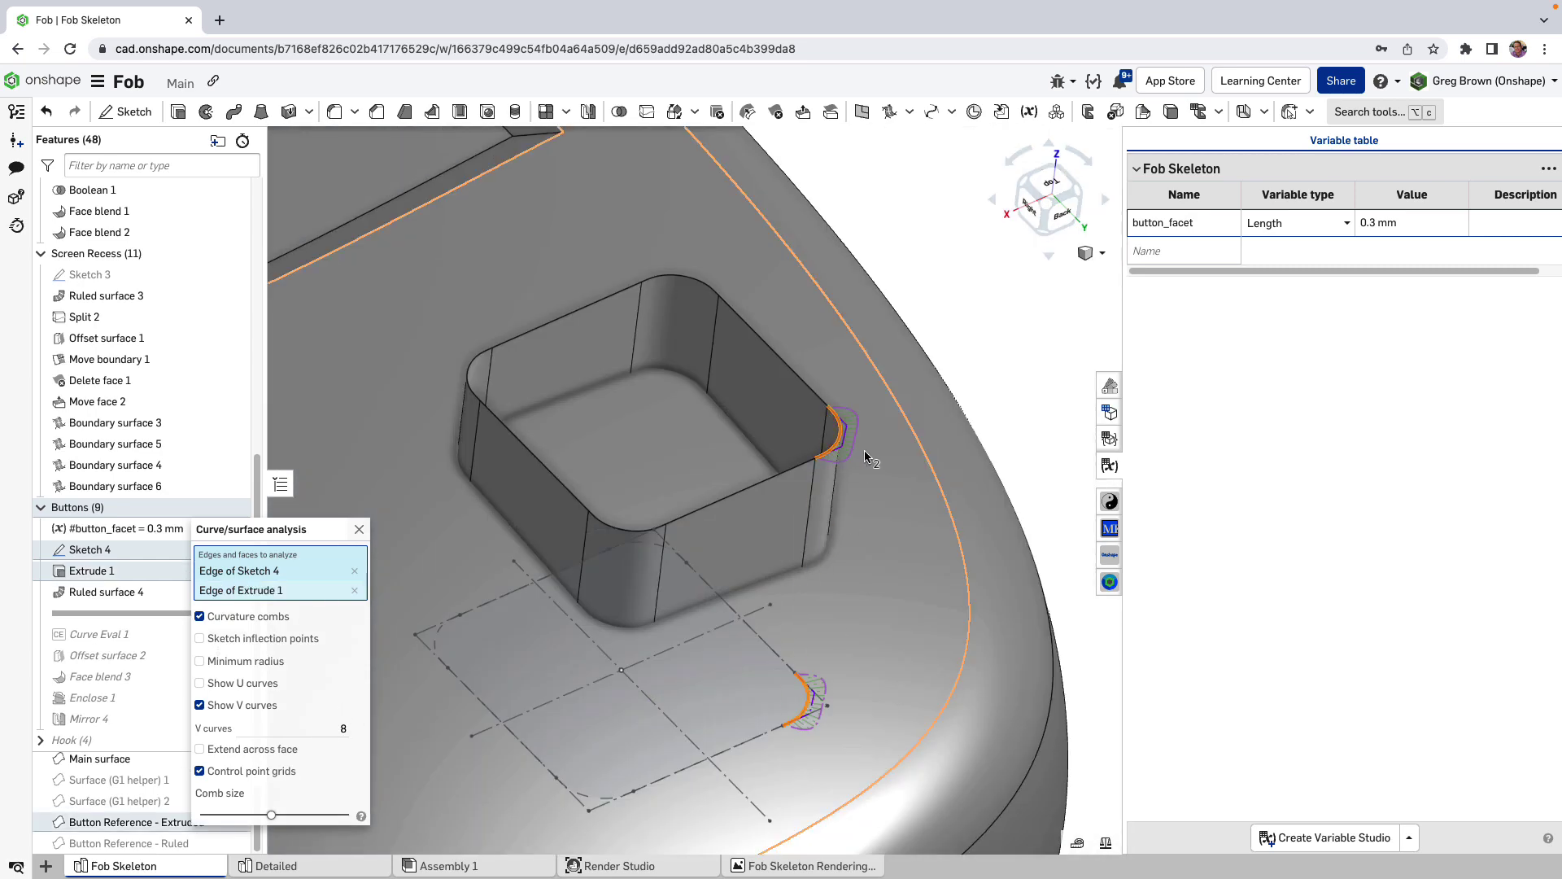
{"action": "right_click_drag", "start_coordinate": [864, 453], "coordinate": [834, 479]}
{"action": "scroll", "coordinate": [767, 394], "scroll_direction": "up", "scroll_amount": 4}
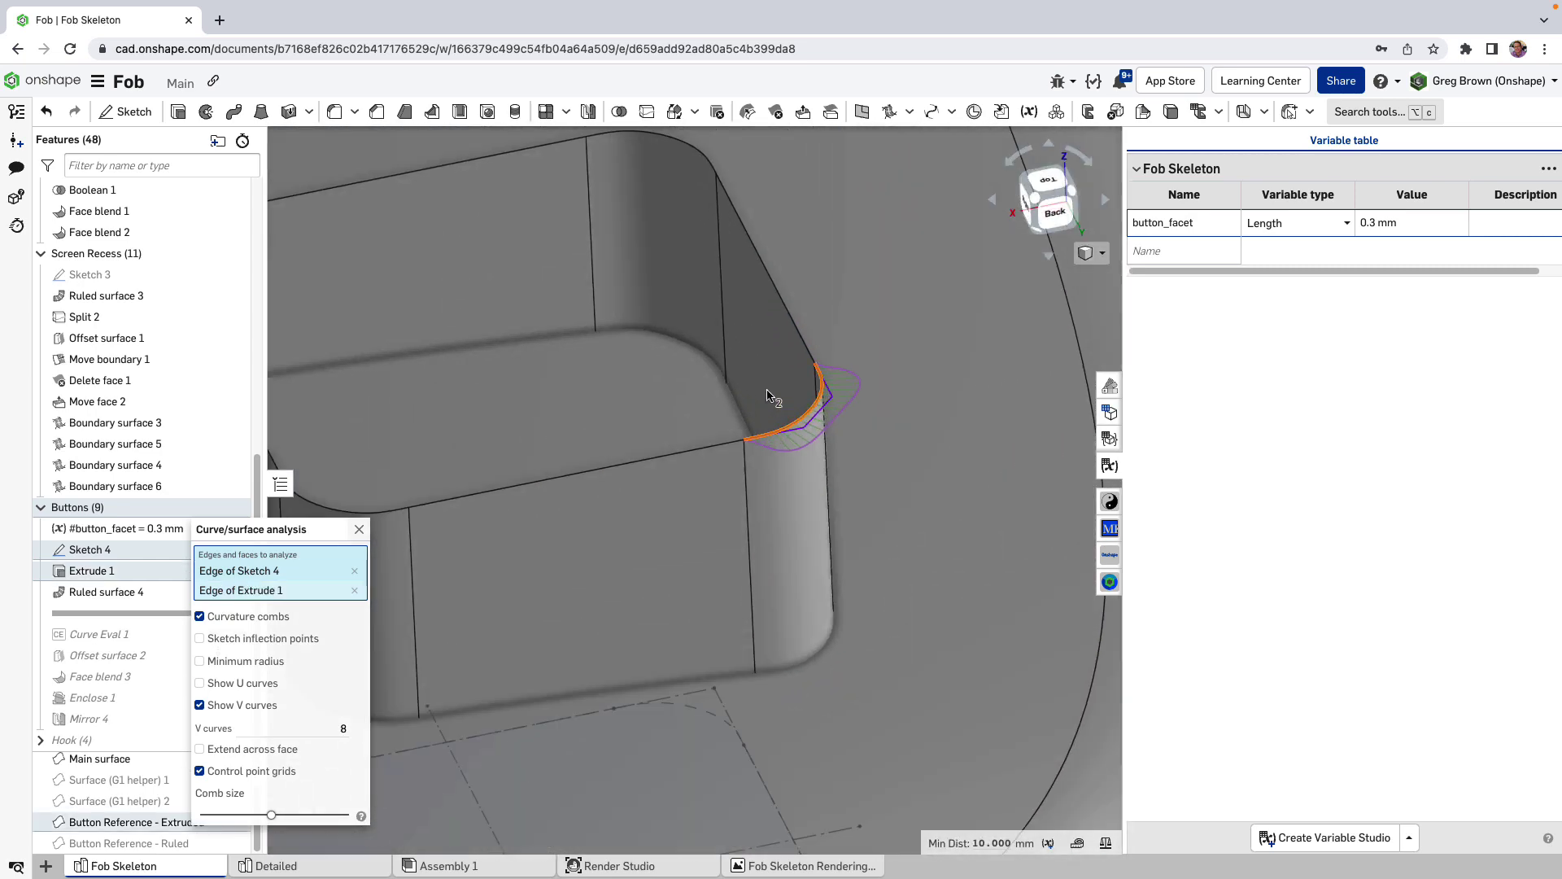
{"action": "right_click_drag", "start_coordinate": [768, 394], "coordinate": [799, 470]}
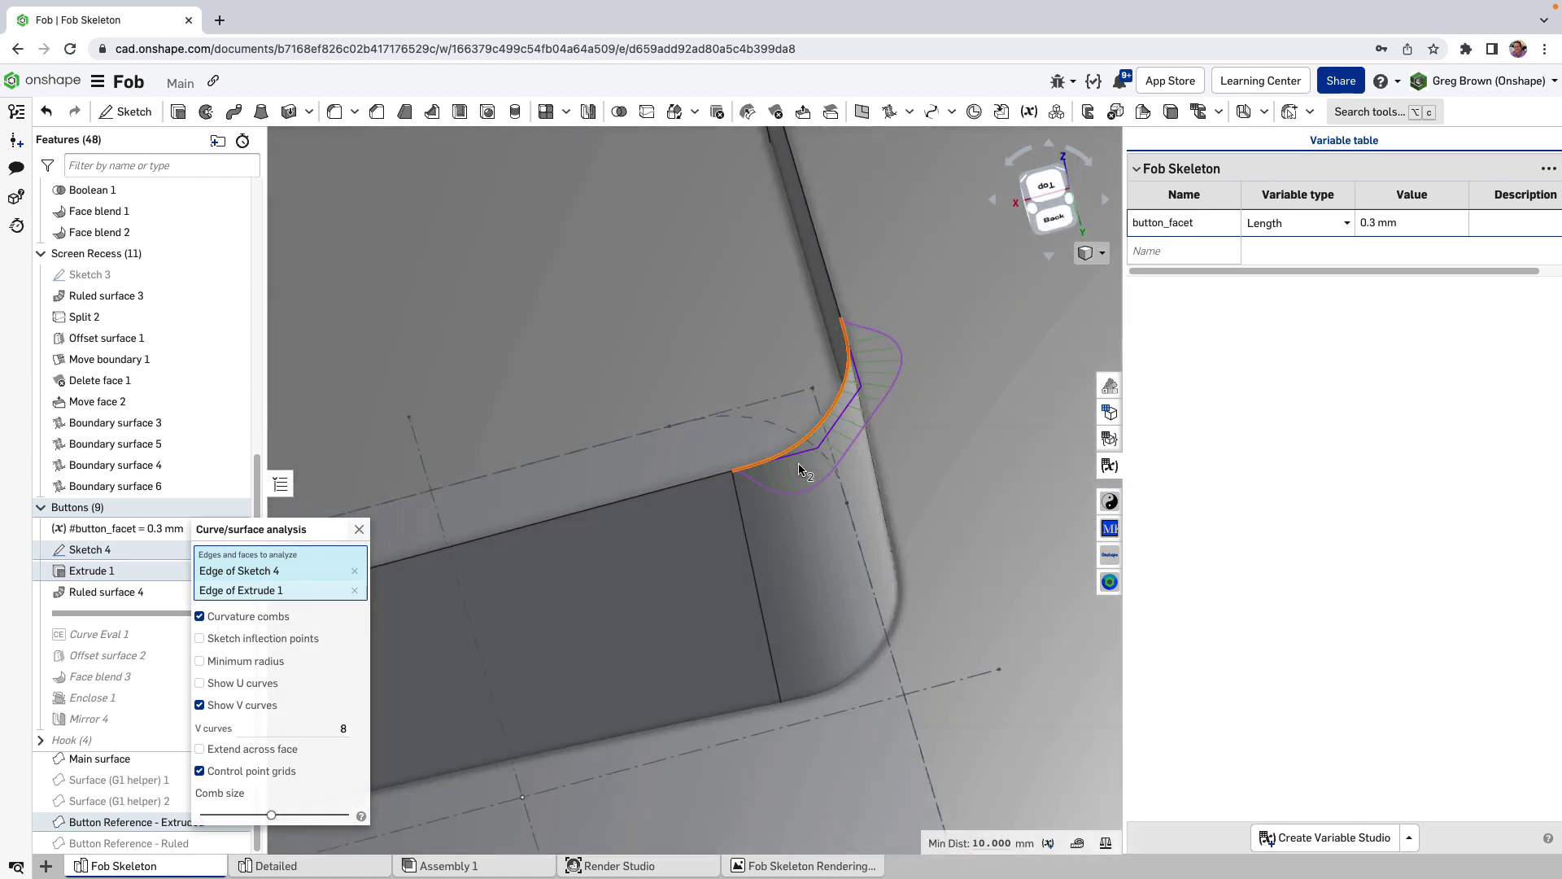
{"action": "scroll", "coordinate": [799, 469], "scroll_direction": "down", "scroll_amount": 3}
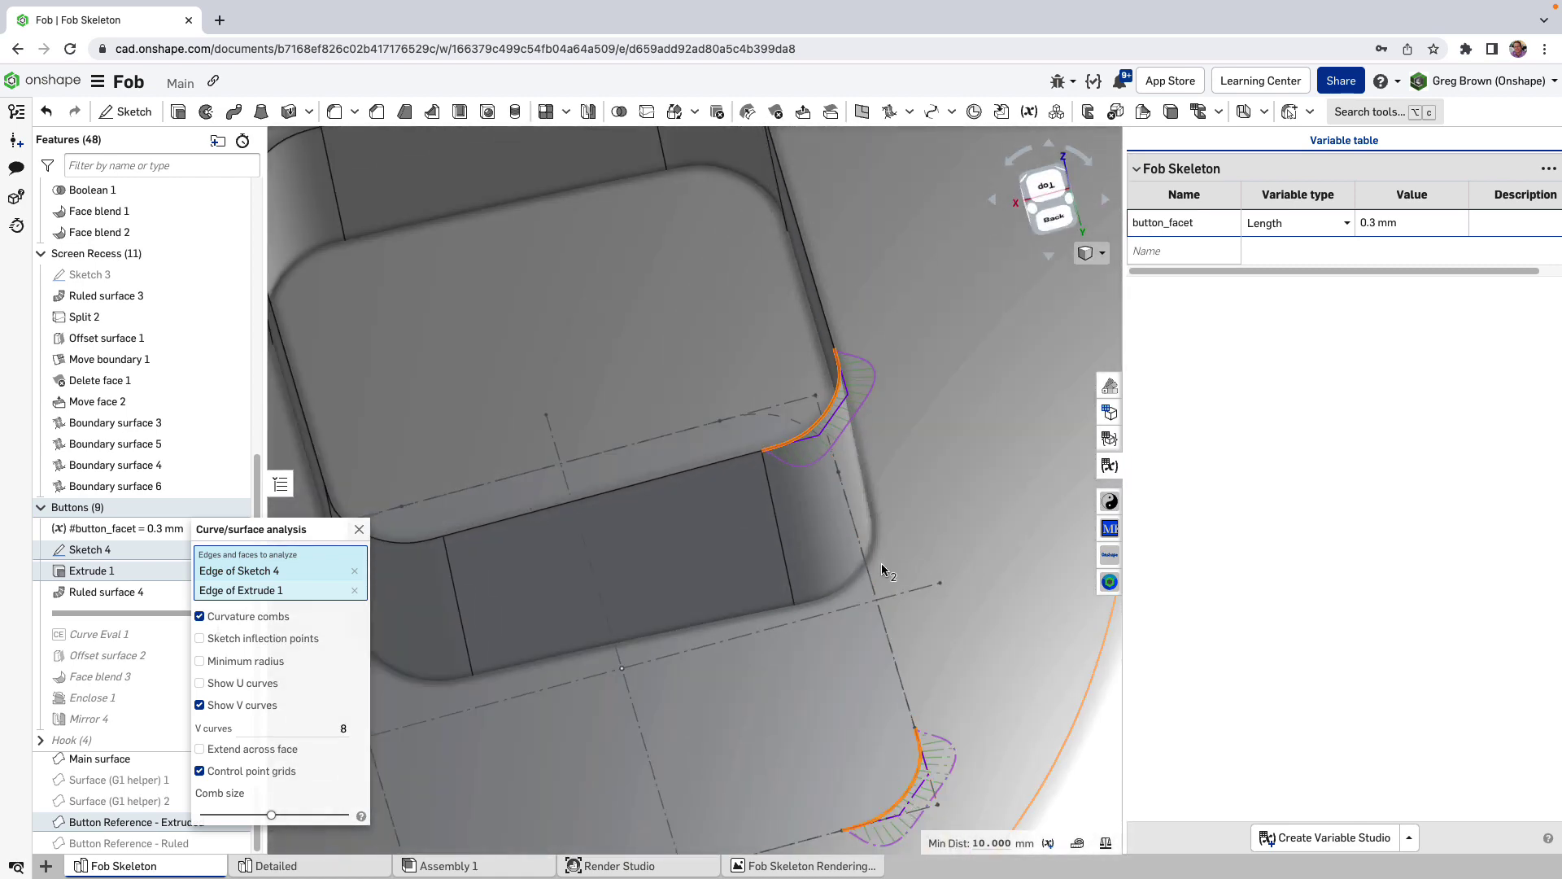
{"action": "left_click", "coordinate": [359, 529]}
Move the rollback bar to just below Mirror 4, bringing back the remaining Buttons features.
{"action": "scroll", "coordinate": [798, 527], "scroll_direction": "down", "scroll_amount": 5}
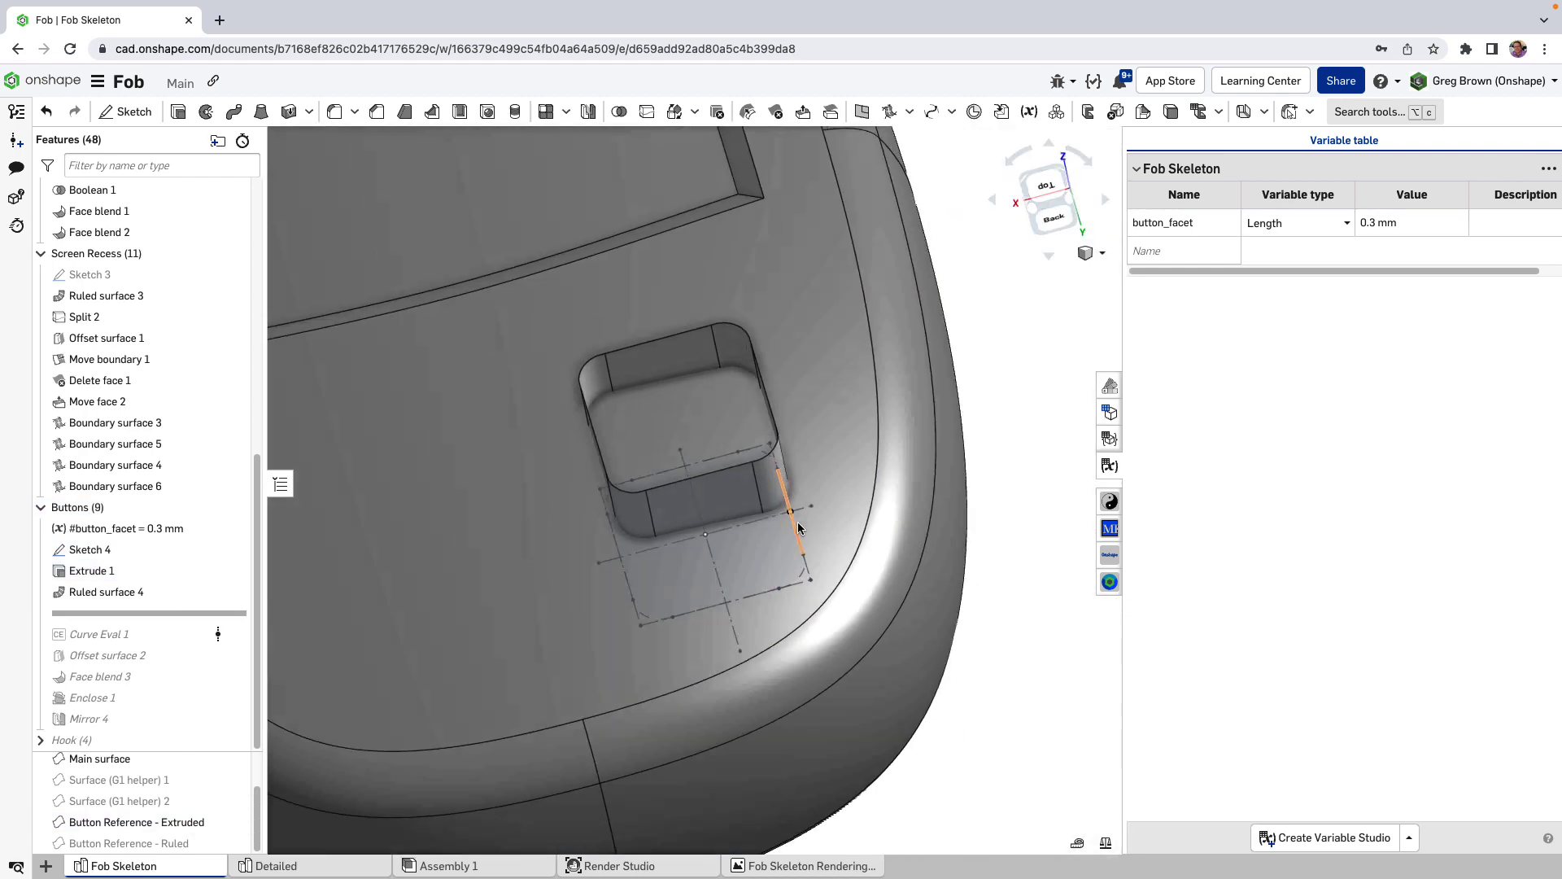
{"action": "scroll", "coordinate": [799, 528], "scroll_direction": "down", "scroll_amount": 3}
{"action": "mouse_move", "coordinate": [799, 527]}
{"action": "right_mouse_down"}
{"action": "mouse_move", "coordinate": [820, 499]}
{"action": "mouse_move", "coordinate": [812, 516]}
{"action": "right_mouse_up"}
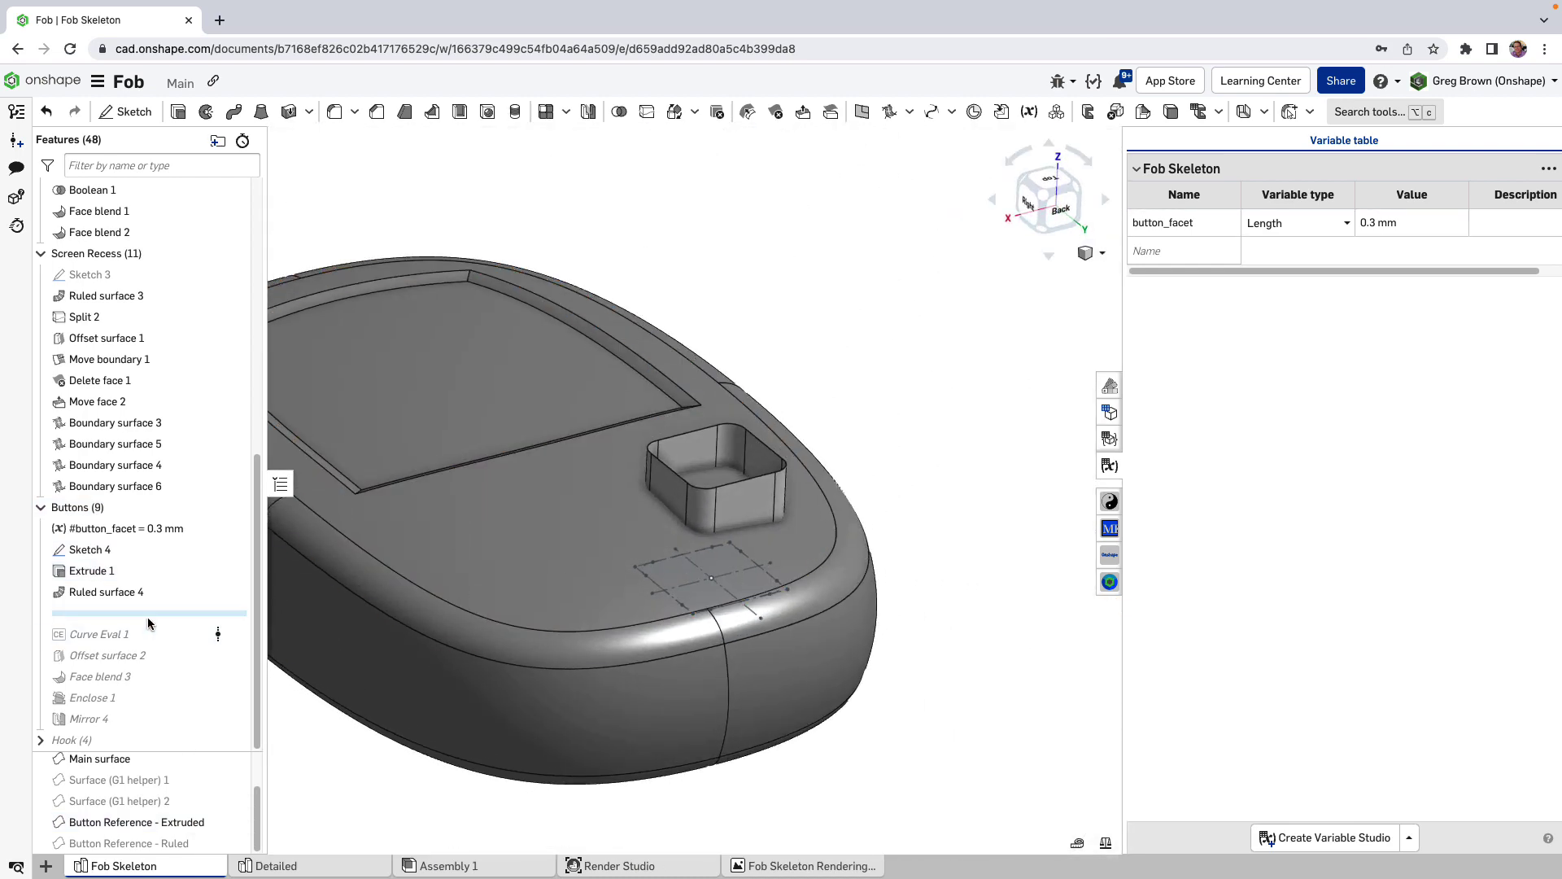
{"action": "left_click_drag", "start_coordinate": [149, 620], "coordinate": [120, 721]}
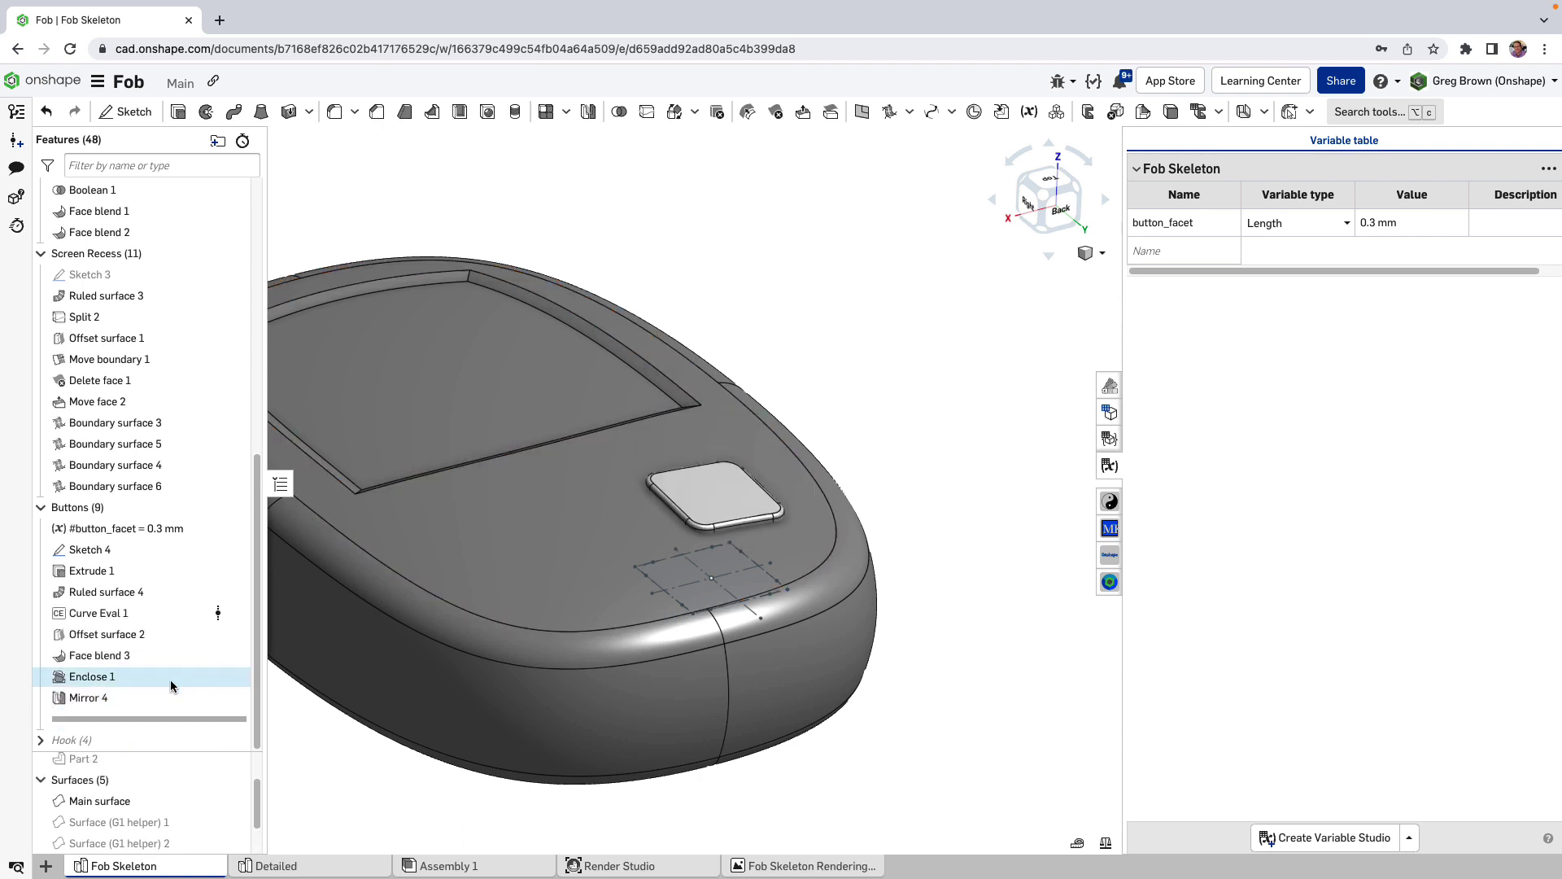
Show Part 2, the mirrored button, hide Sketch 4, and view both buttons on the fob.
{"action": "scroll", "coordinate": [171, 810], "scroll_direction": "down", "scroll_amount": 2}
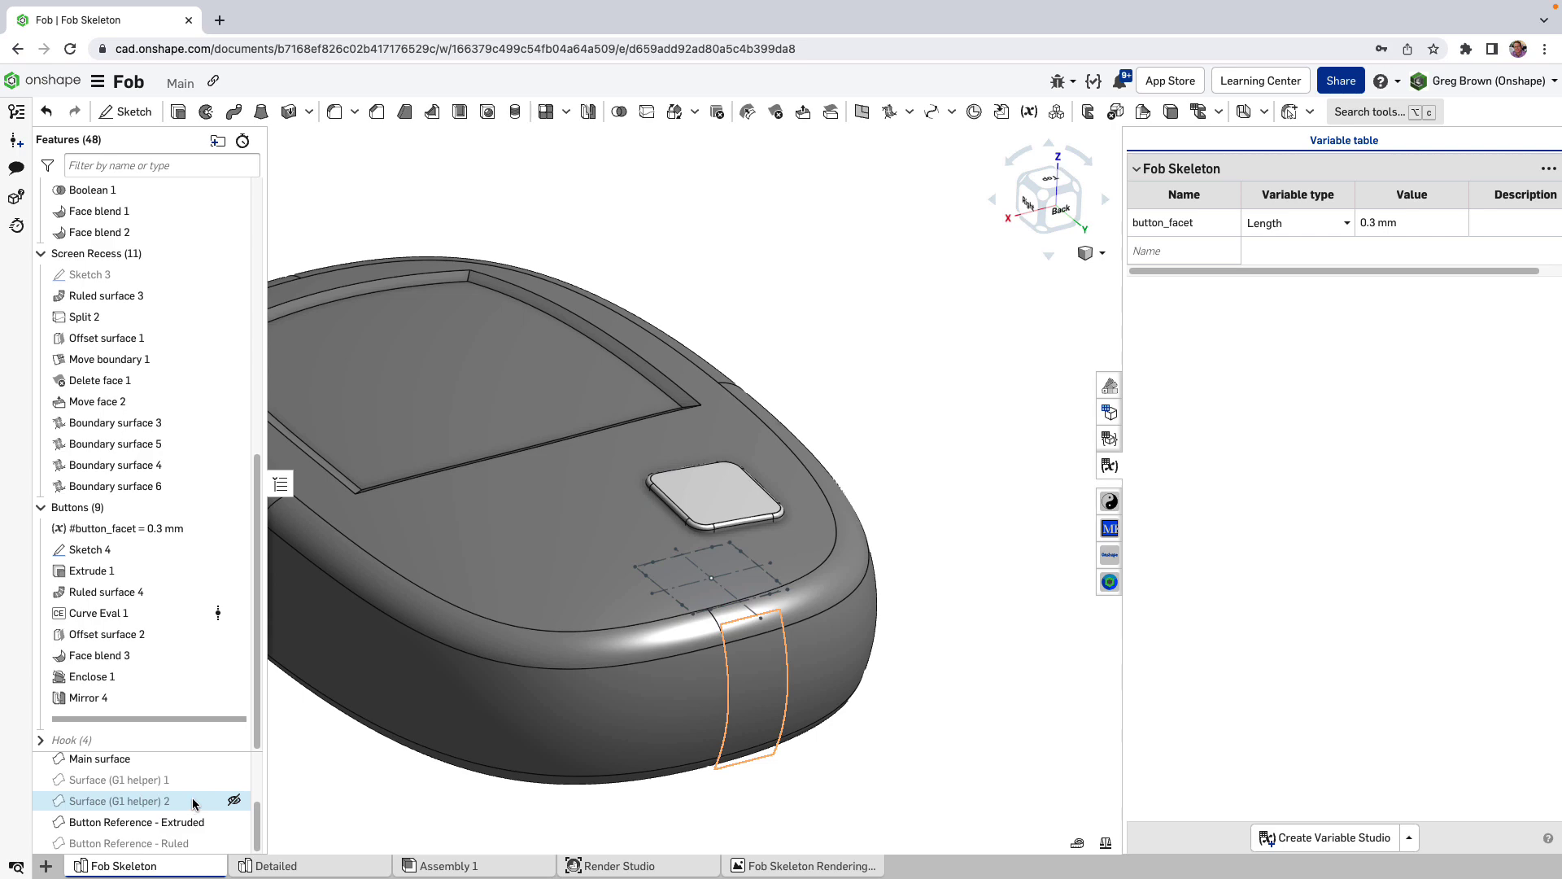
{"action": "scroll", "coordinate": [184, 765], "scroll_direction": "up", "scroll_amount": 2}
{"action": "left_click", "coordinate": [234, 769]}
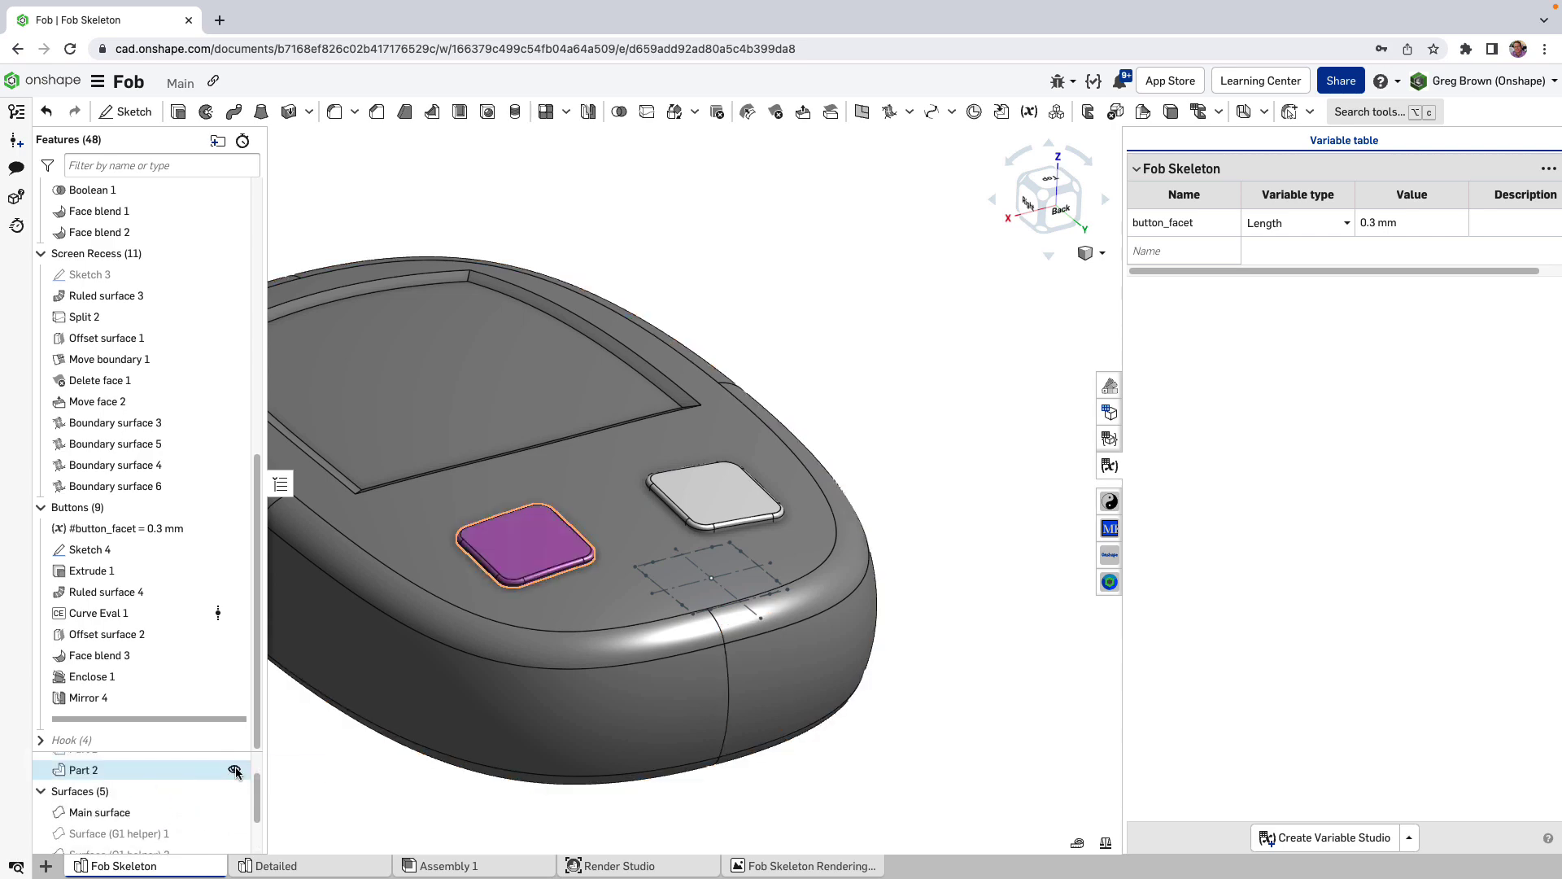
{"action": "scroll", "coordinate": [700, 592], "scroll_direction": "down", "scroll_amount": 3}
{"action": "right_click_drag", "start_coordinate": [700, 592], "coordinate": [993, 549]}
{"action": "scroll", "coordinate": [993, 548], "scroll_direction": "up", "scroll_amount": 3}
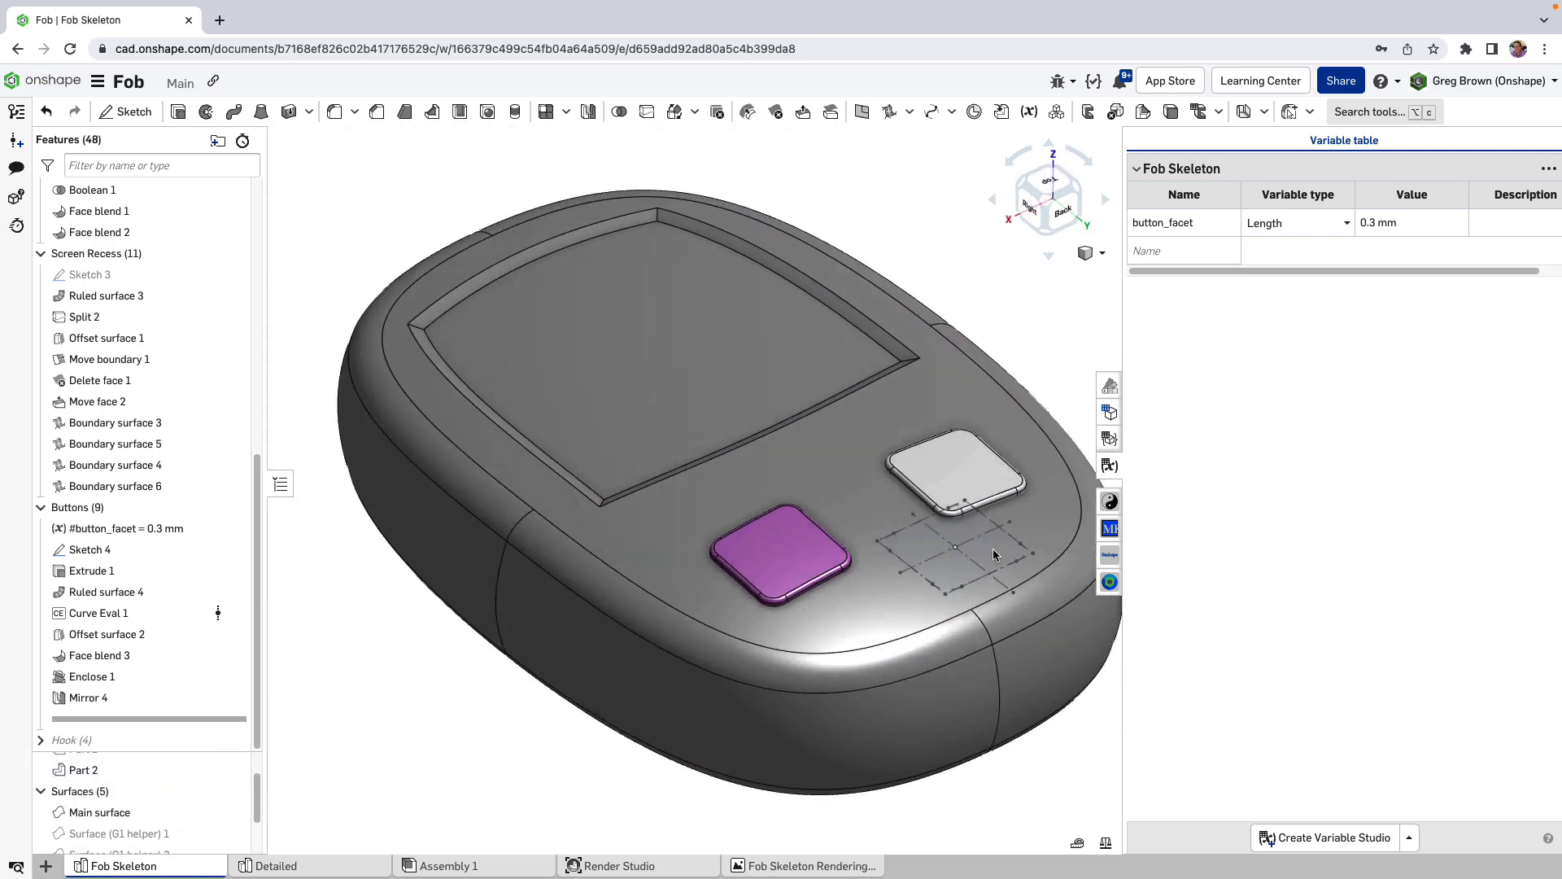
{"action": "middle_click_drag", "start_coordinate": [993, 548], "coordinate": [907, 546]}
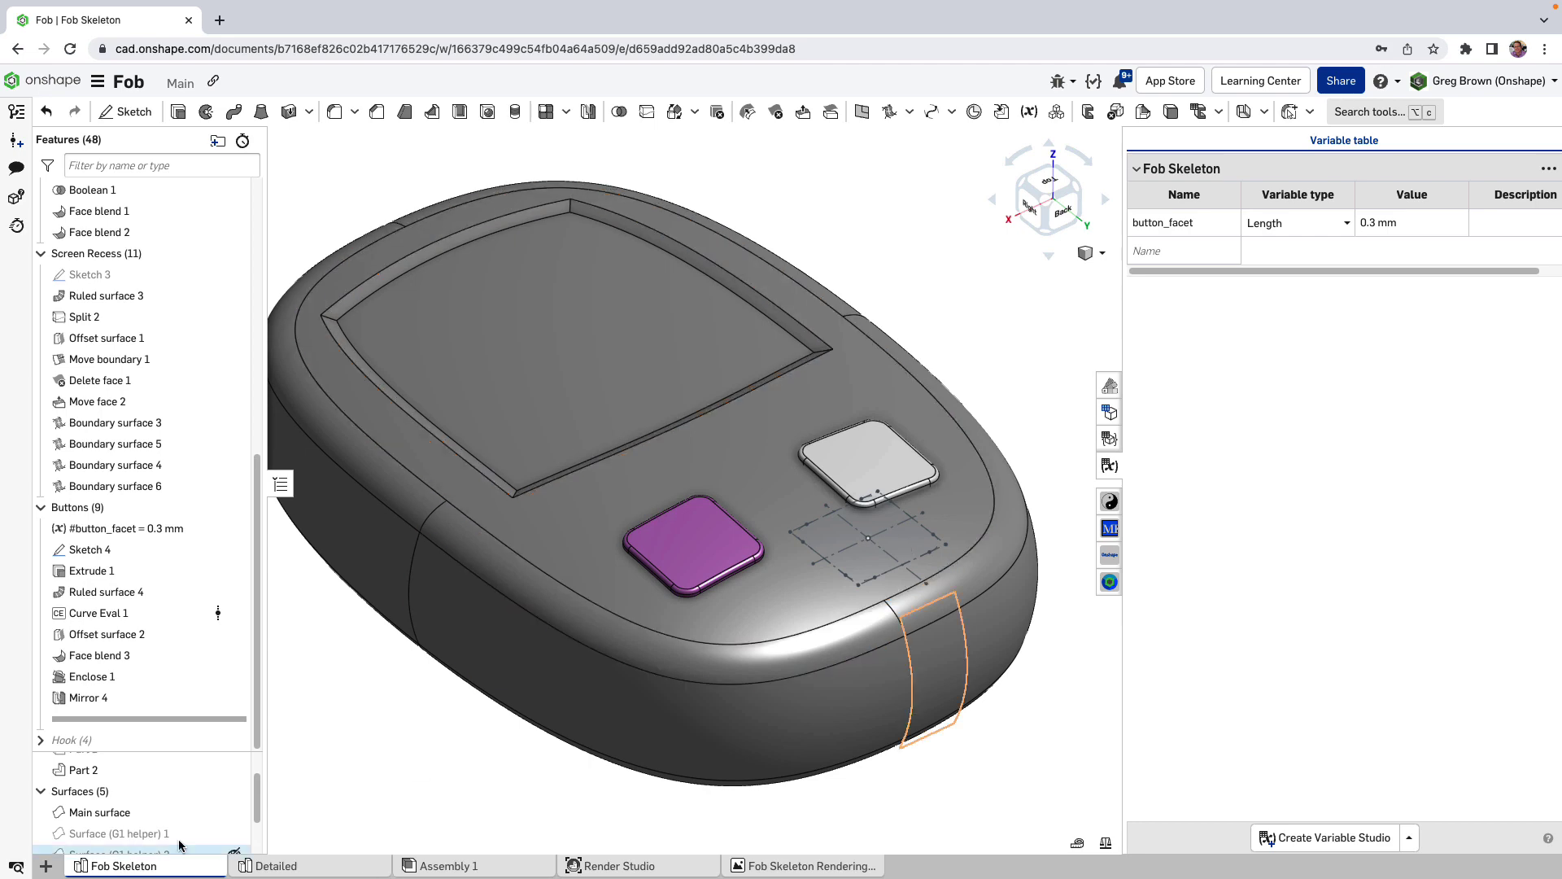
{"action": "scroll", "coordinate": [691, 603], "scroll_direction": "down", "scroll_amount": 1}
{"action": "right_click_drag", "start_coordinate": [691, 603], "coordinate": [895, 376]}
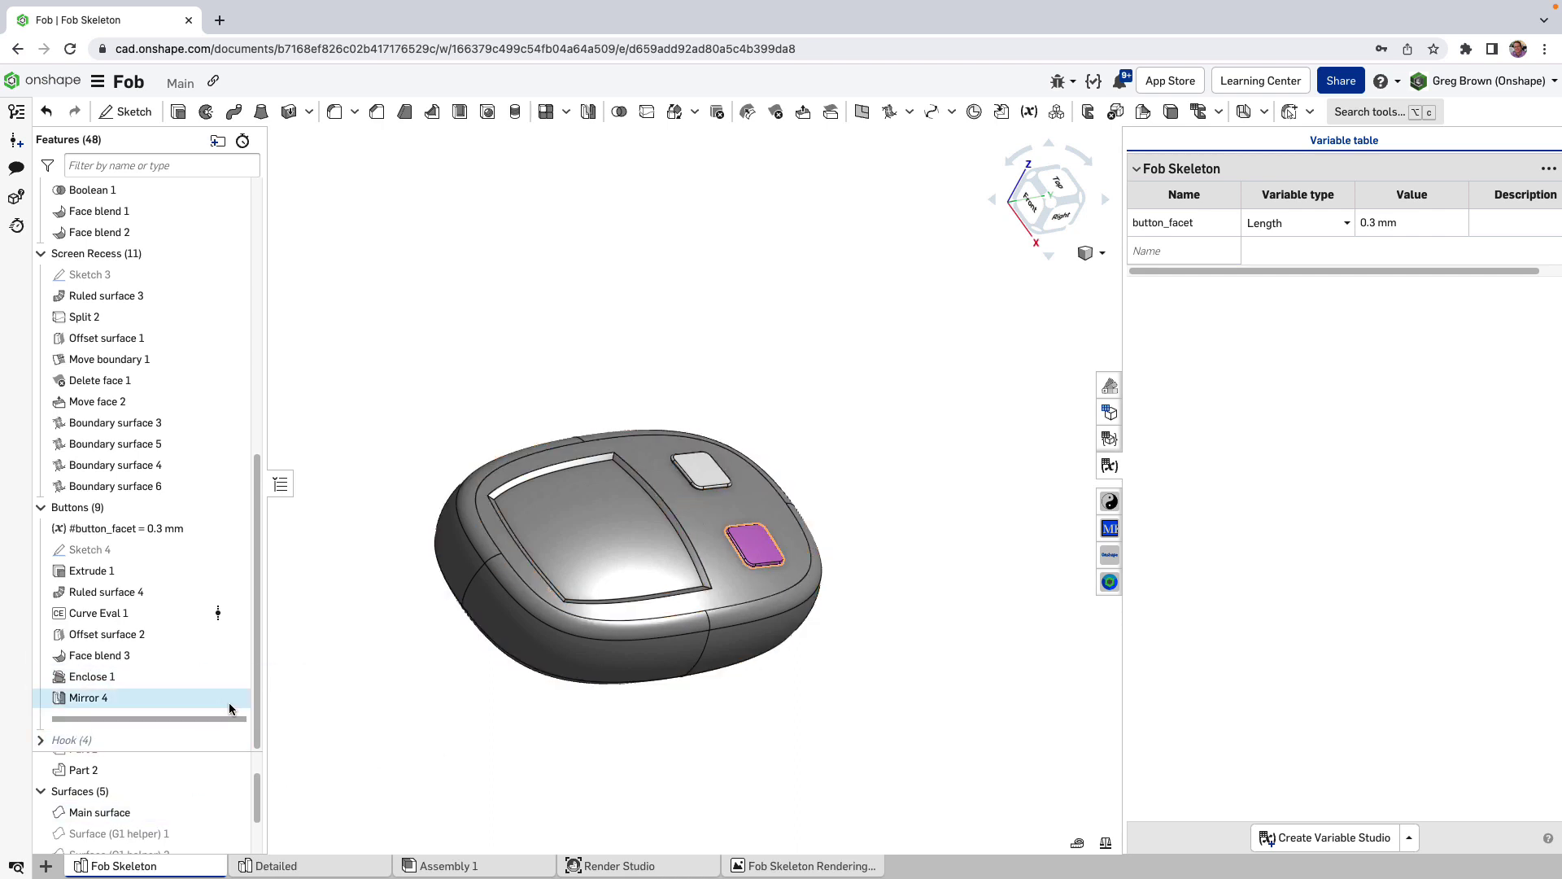
Roll the feature history to the end and show Surface 6, the hook surface at the end of the fob.
{"action": "right_click", "coordinate": [135, 720]}
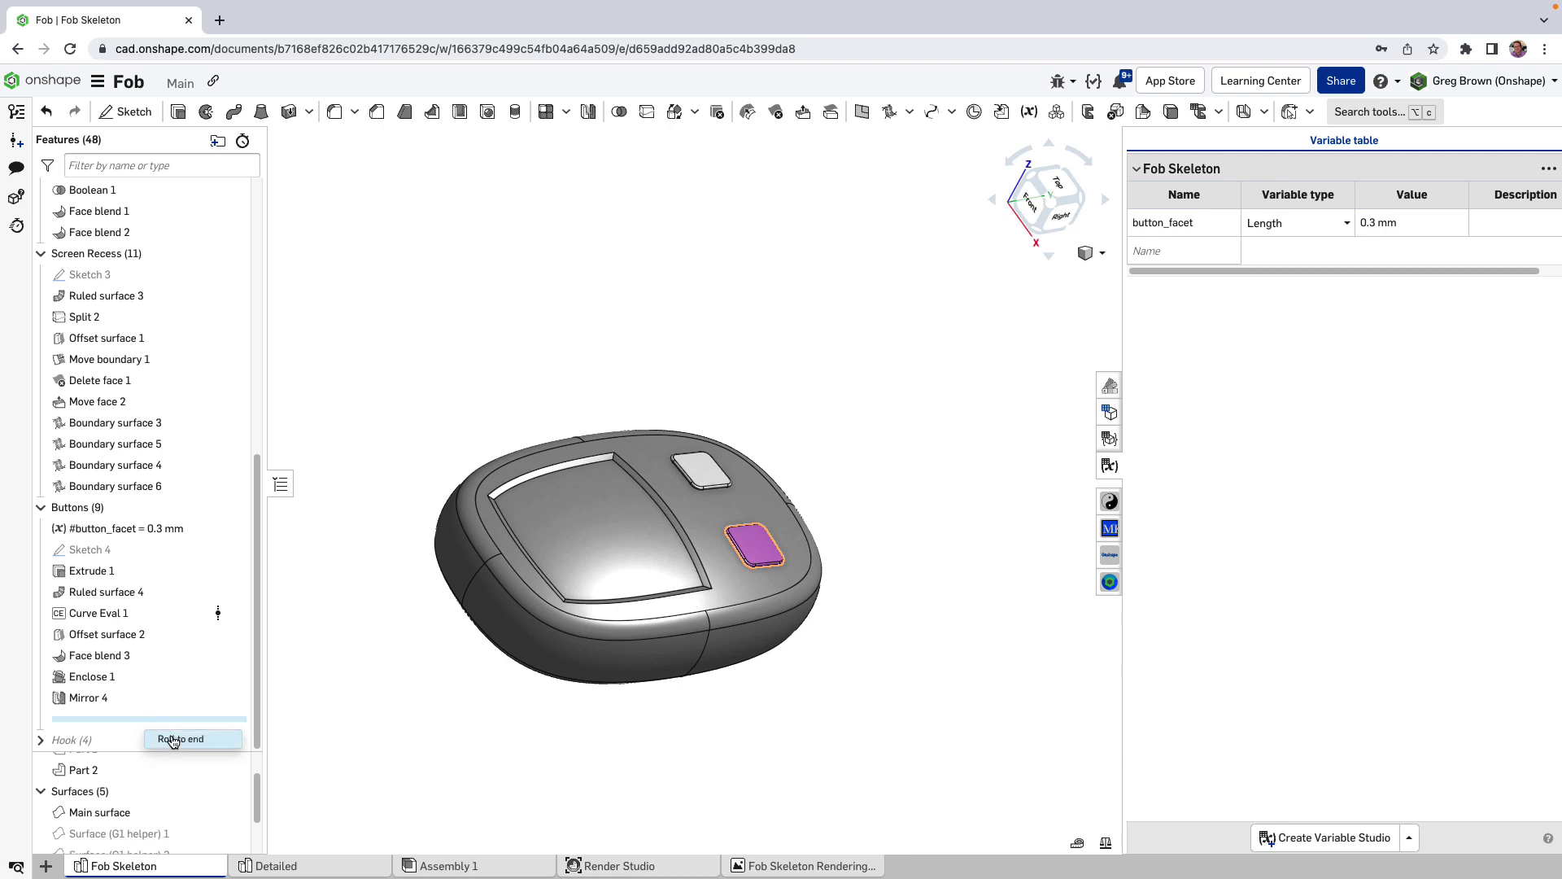
{"action": "left_click", "coordinate": [180, 739]}
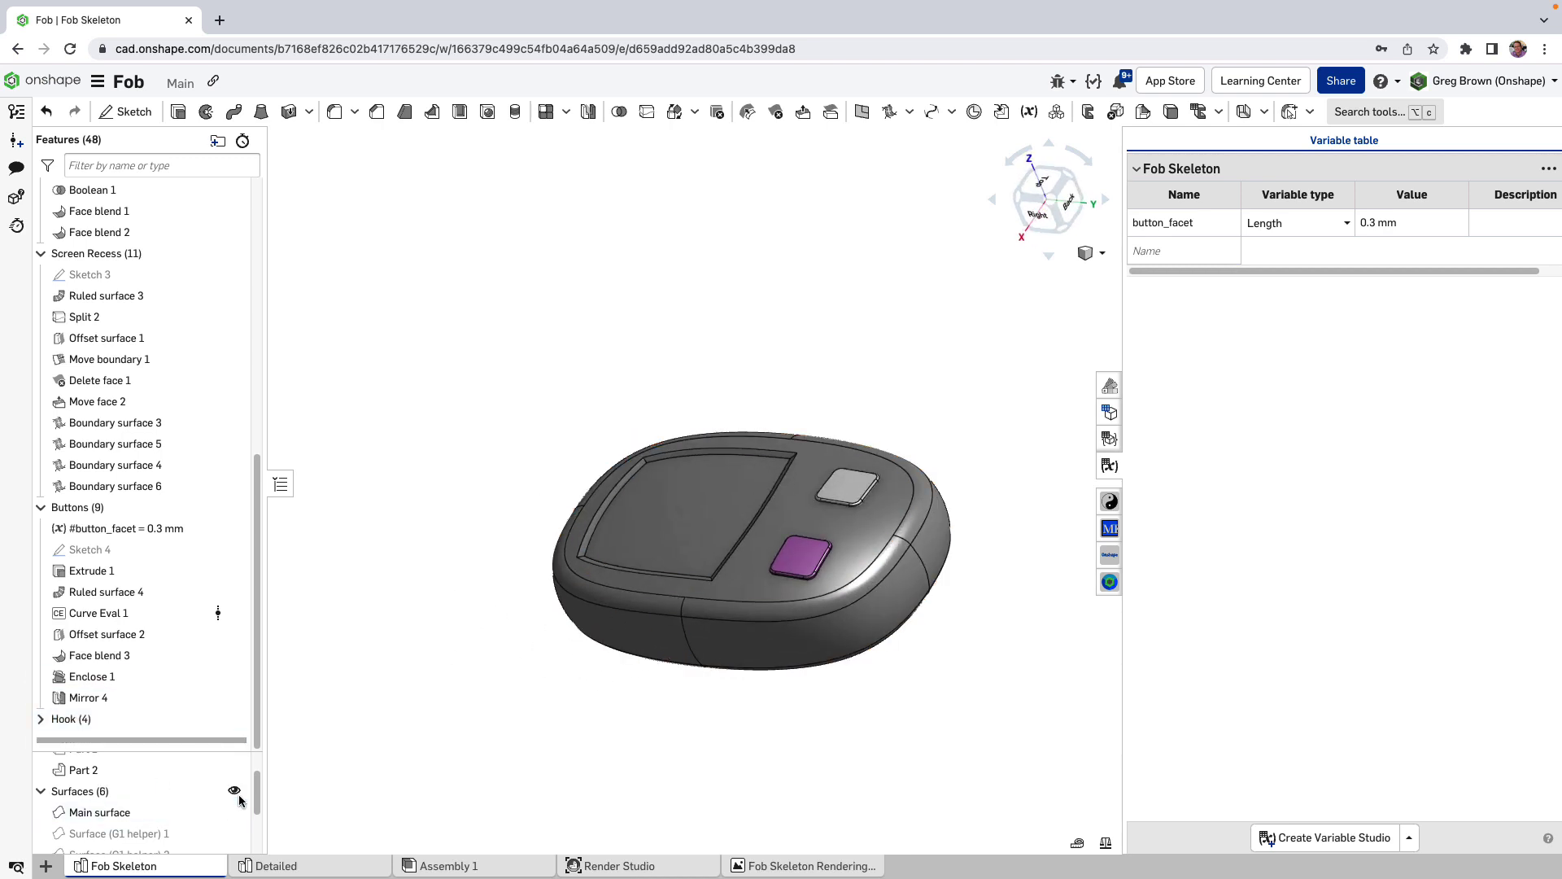
{"action": "scroll", "coordinate": [231, 809], "scroll_direction": "down", "scroll_amount": 2}
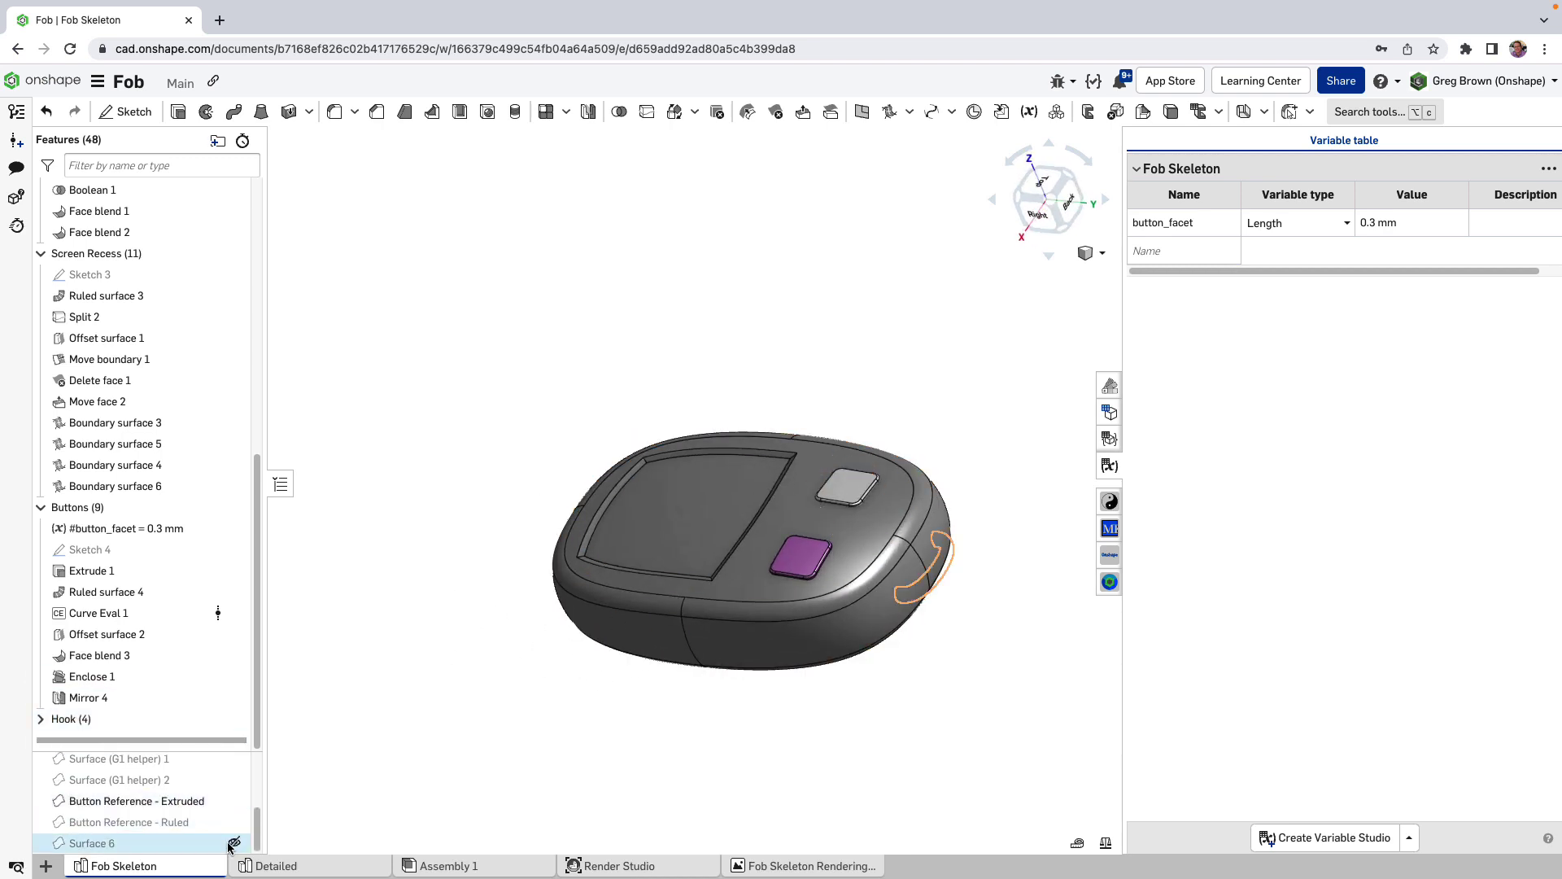
{"action": "right_click_drag", "start_coordinate": [656, 722], "coordinate": [486, 739]}
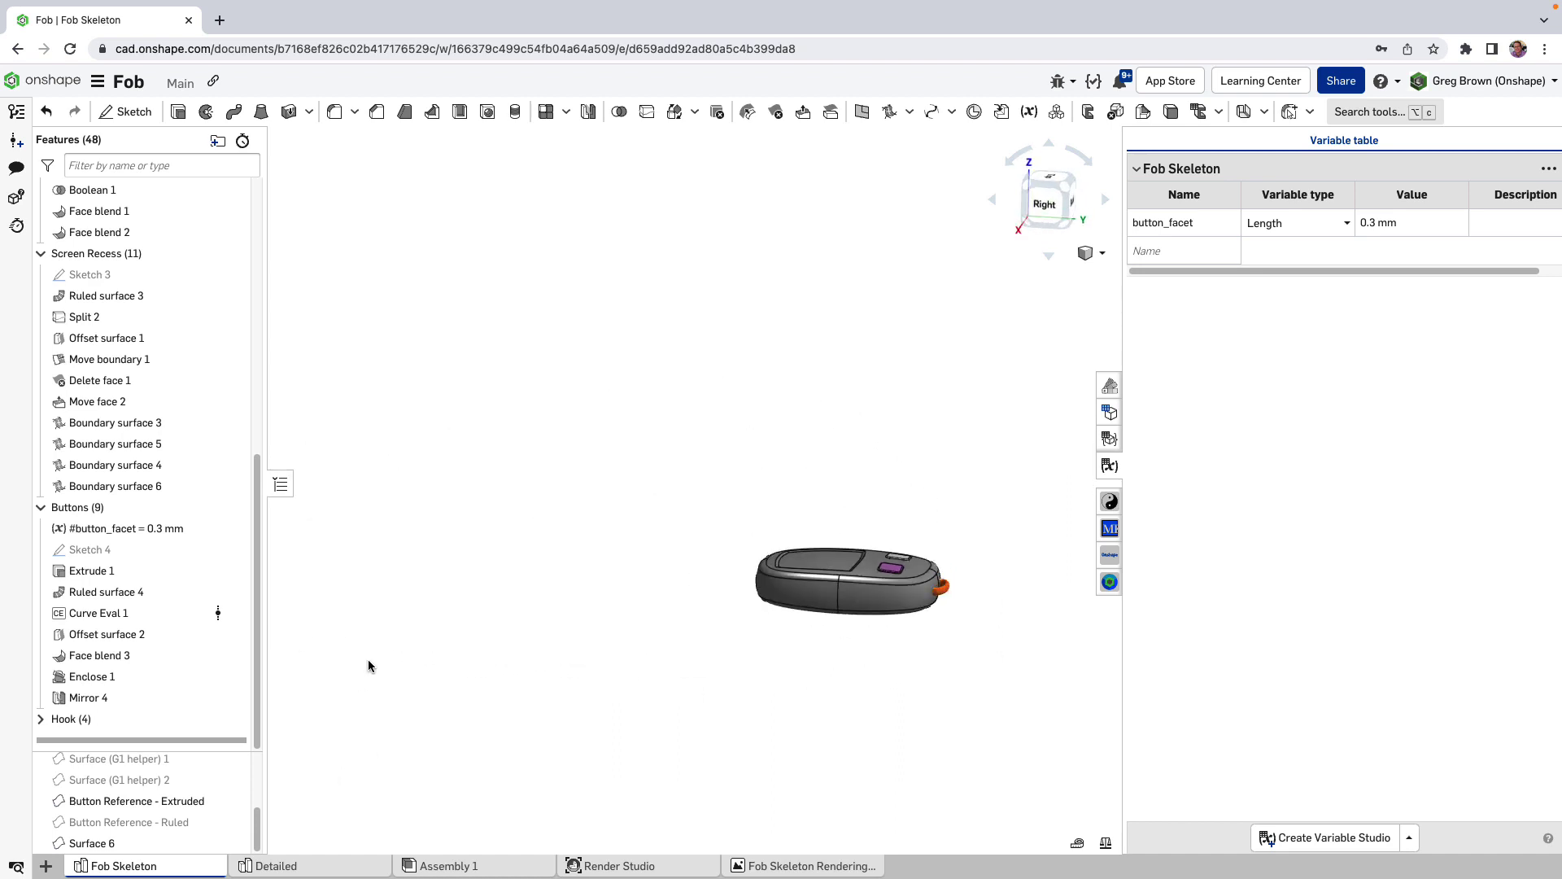
Create a new Part Studio in the Fob document.
{"action": "right_click_drag", "start_coordinate": [894, 519], "coordinate": [814, 530]}
{"action": "scroll", "coordinate": [818, 508], "scroll_direction": "up", "scroll_amount": 4}
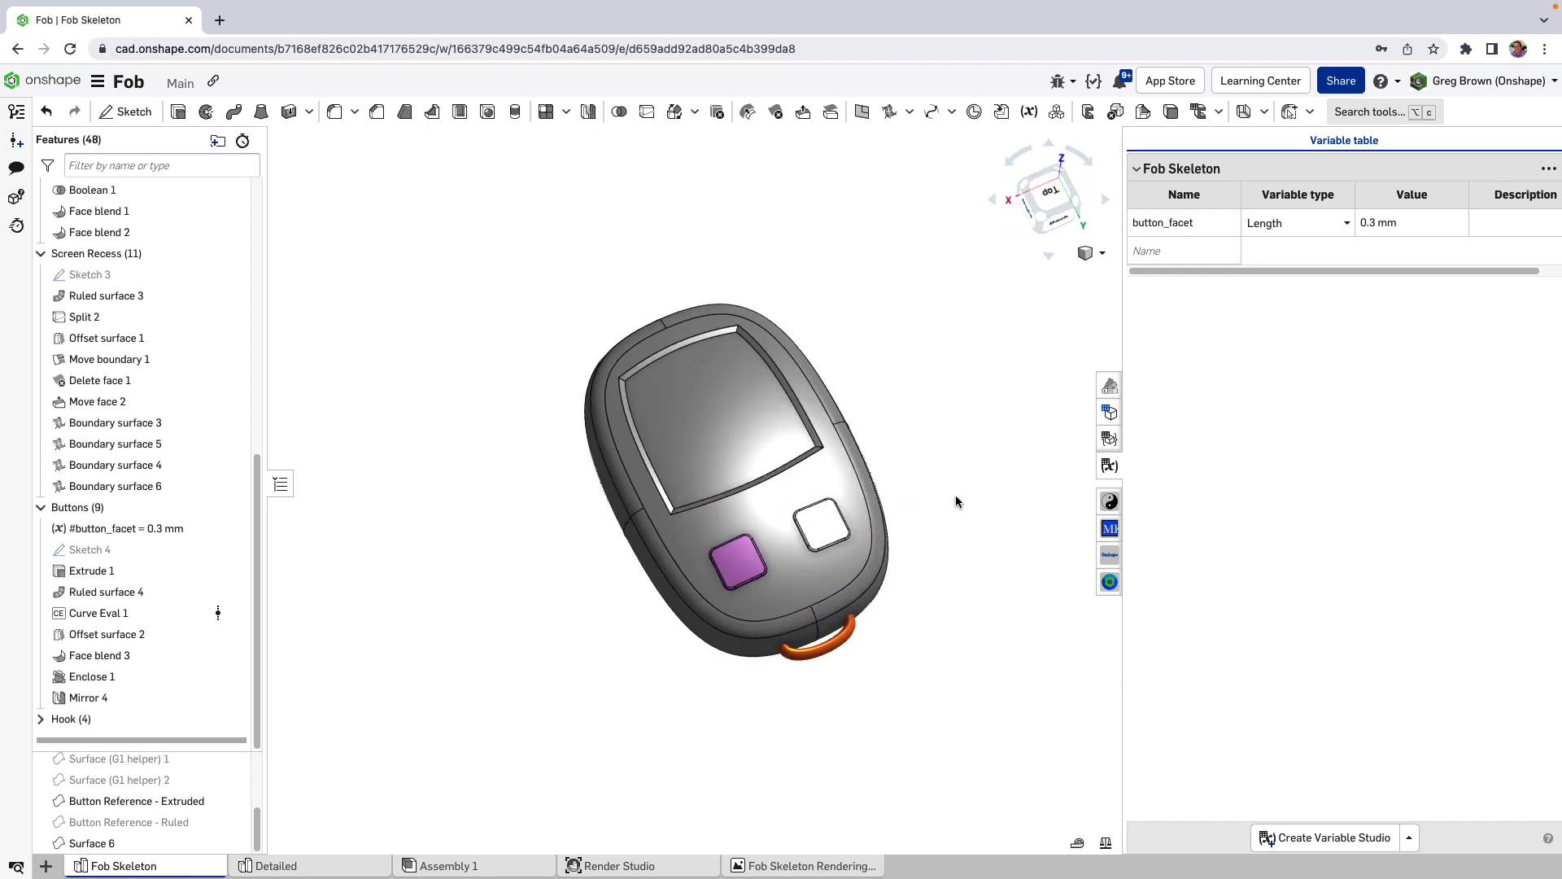
{"action": "right_click_drag", "start_coordinate": [956, 496], "coordinate": [504, 640]}
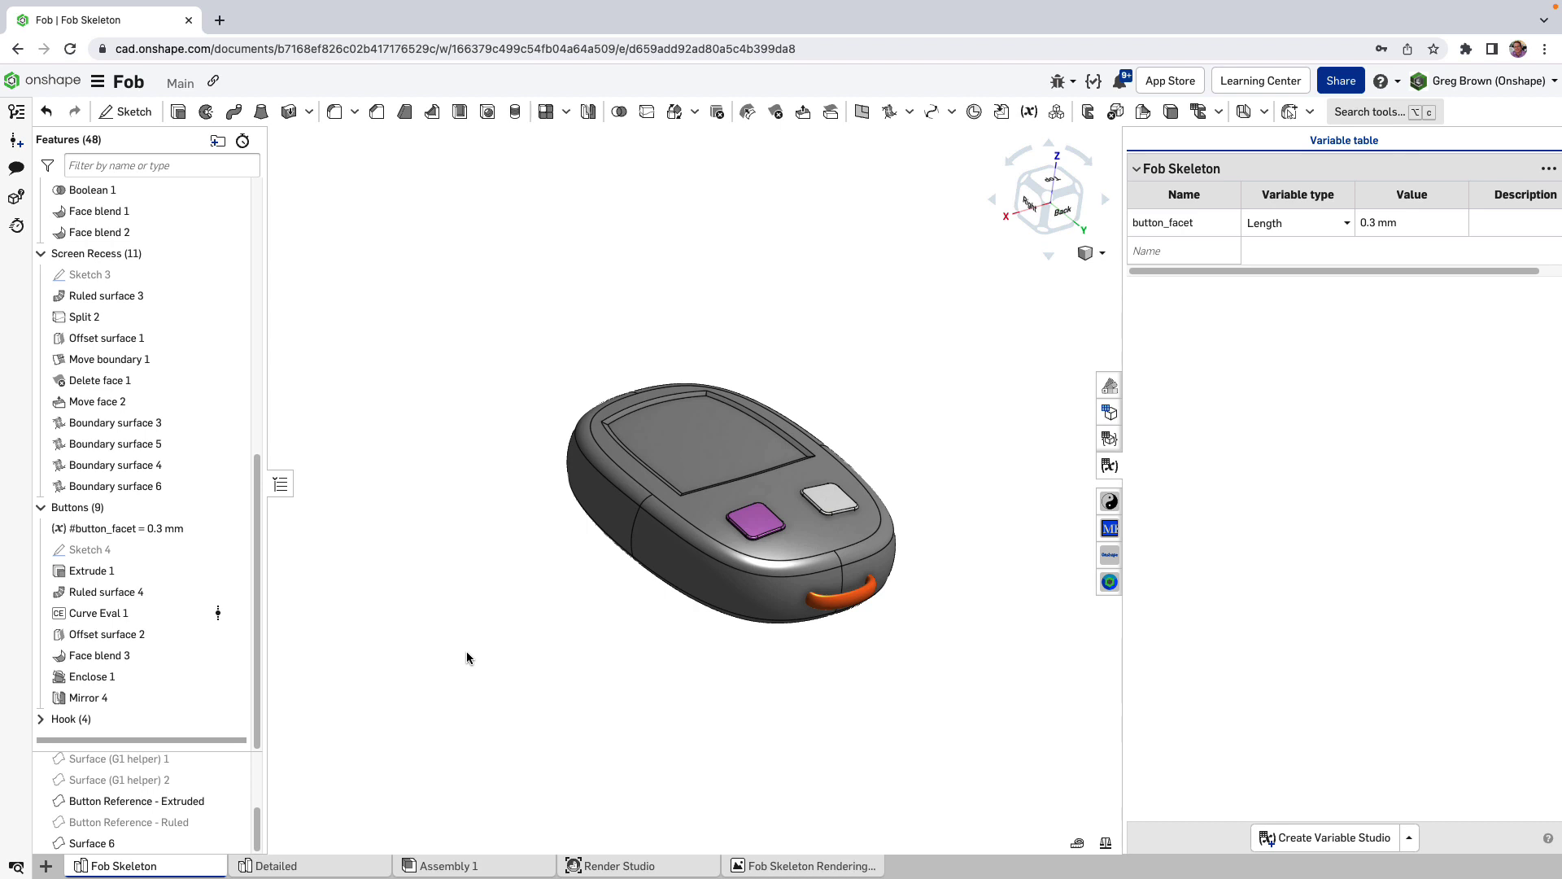
{"action": "left_click", "coordinate": [51, 868]}
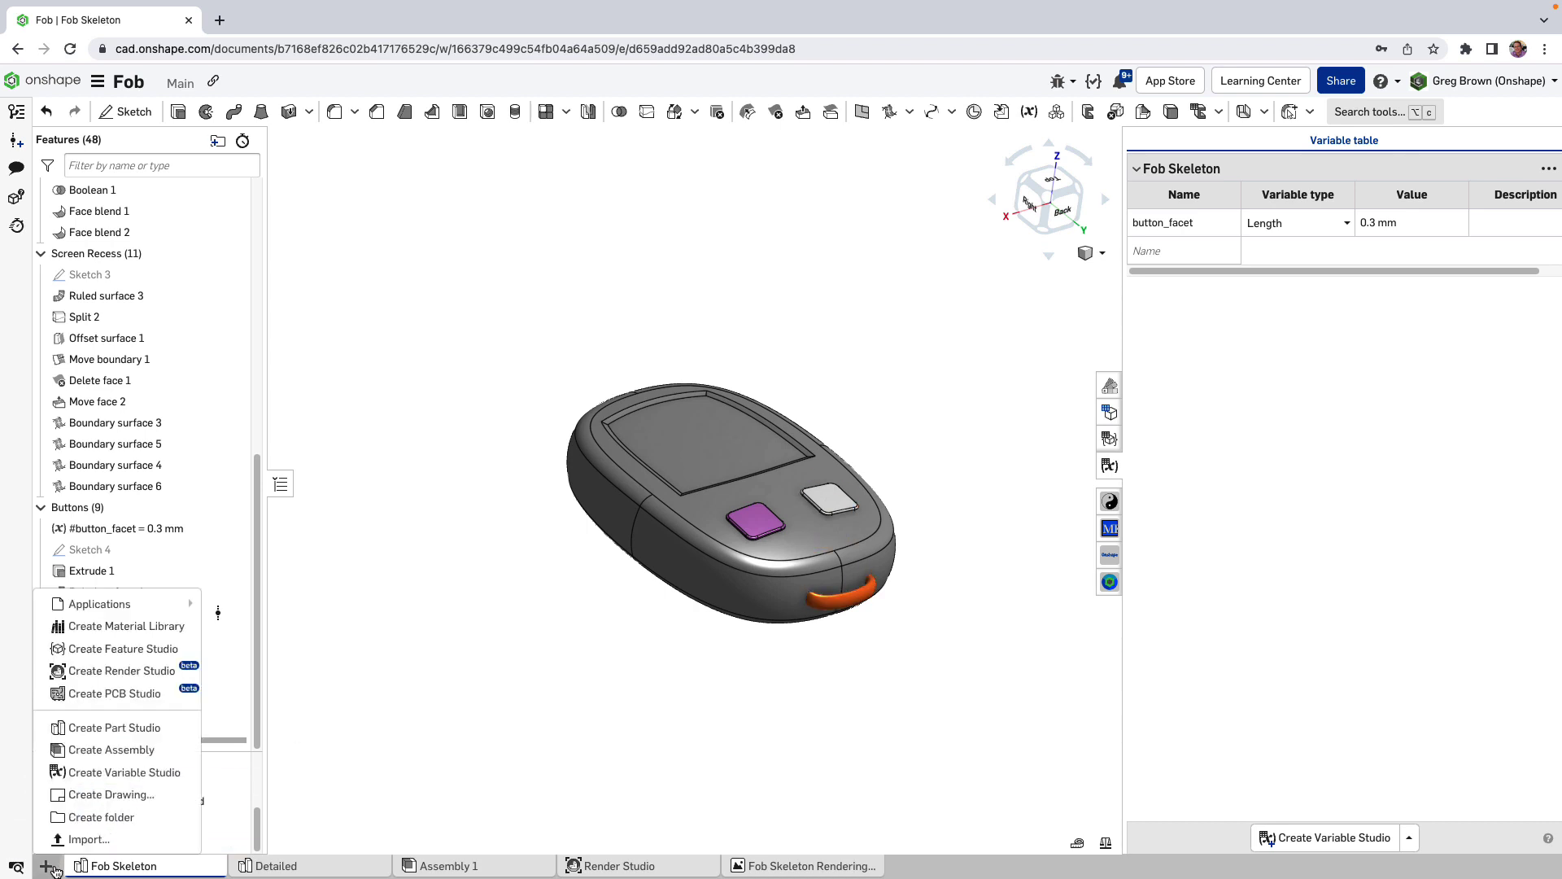
{"action": "left_click", "coordinate": [142, 728]}
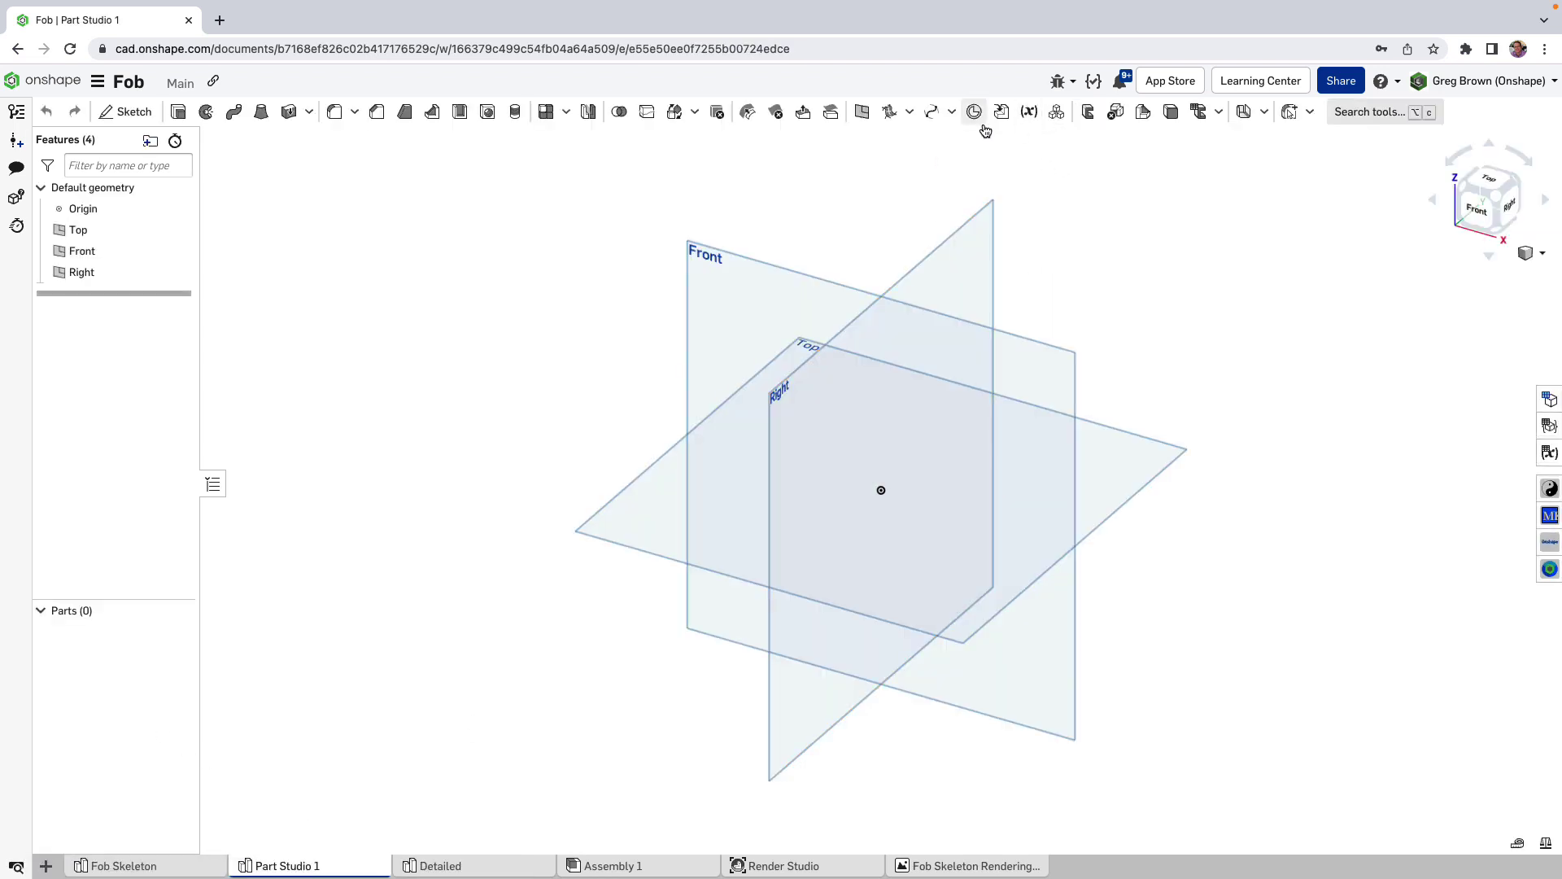
Derive the Main surface, End Profile and Side Profile from Fob Skeleton into Part Studio 1.
{"action": "left_click", "coordinate": [1003, 116]}
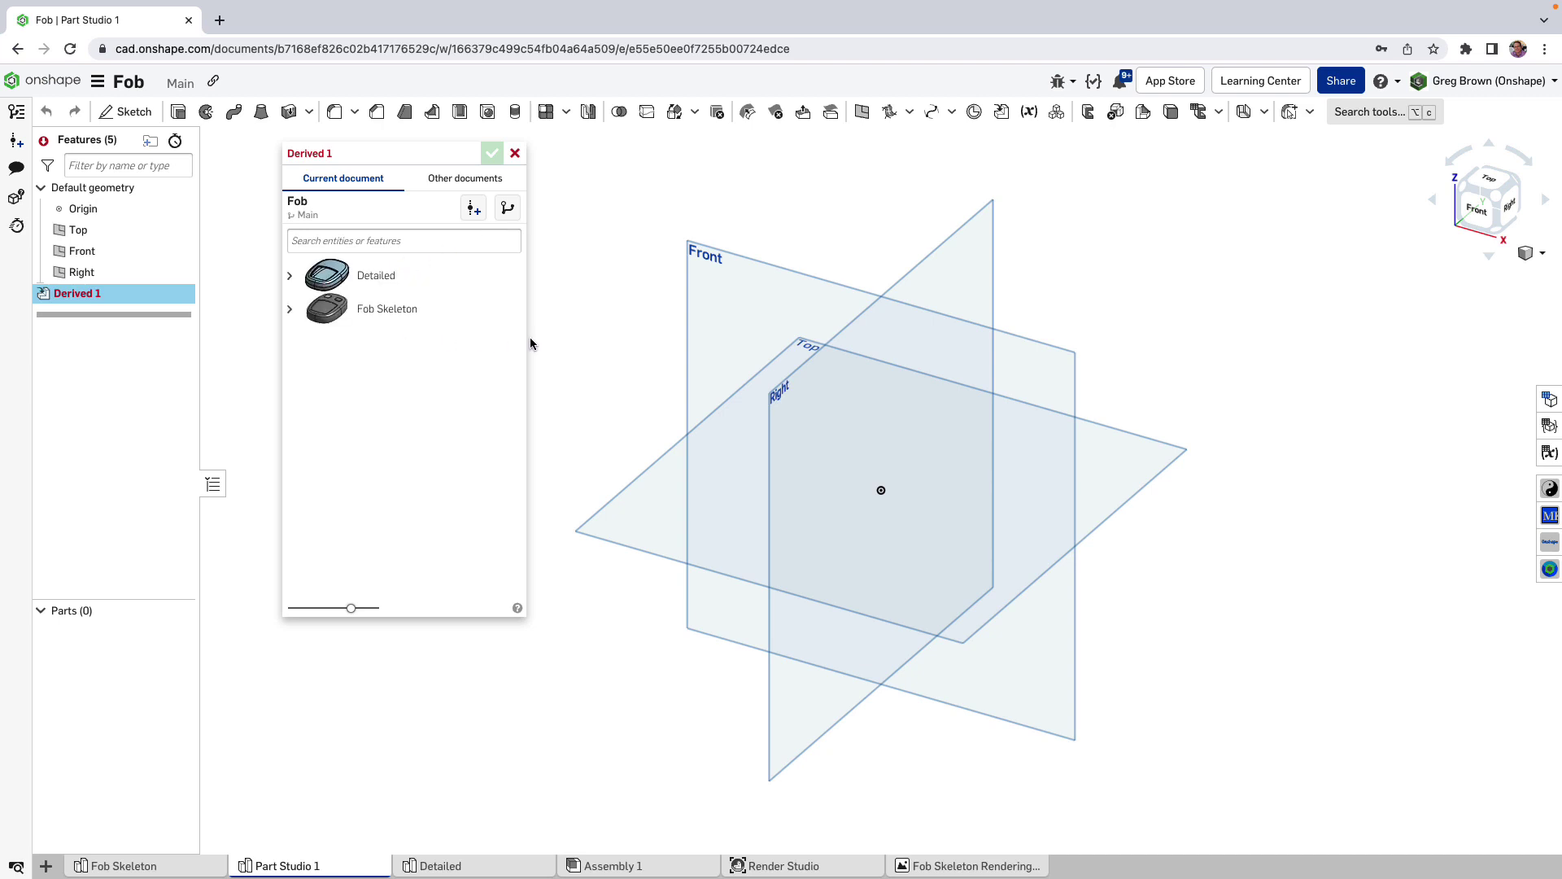
{"action": "left_click", "coordinate": [290, 311]}
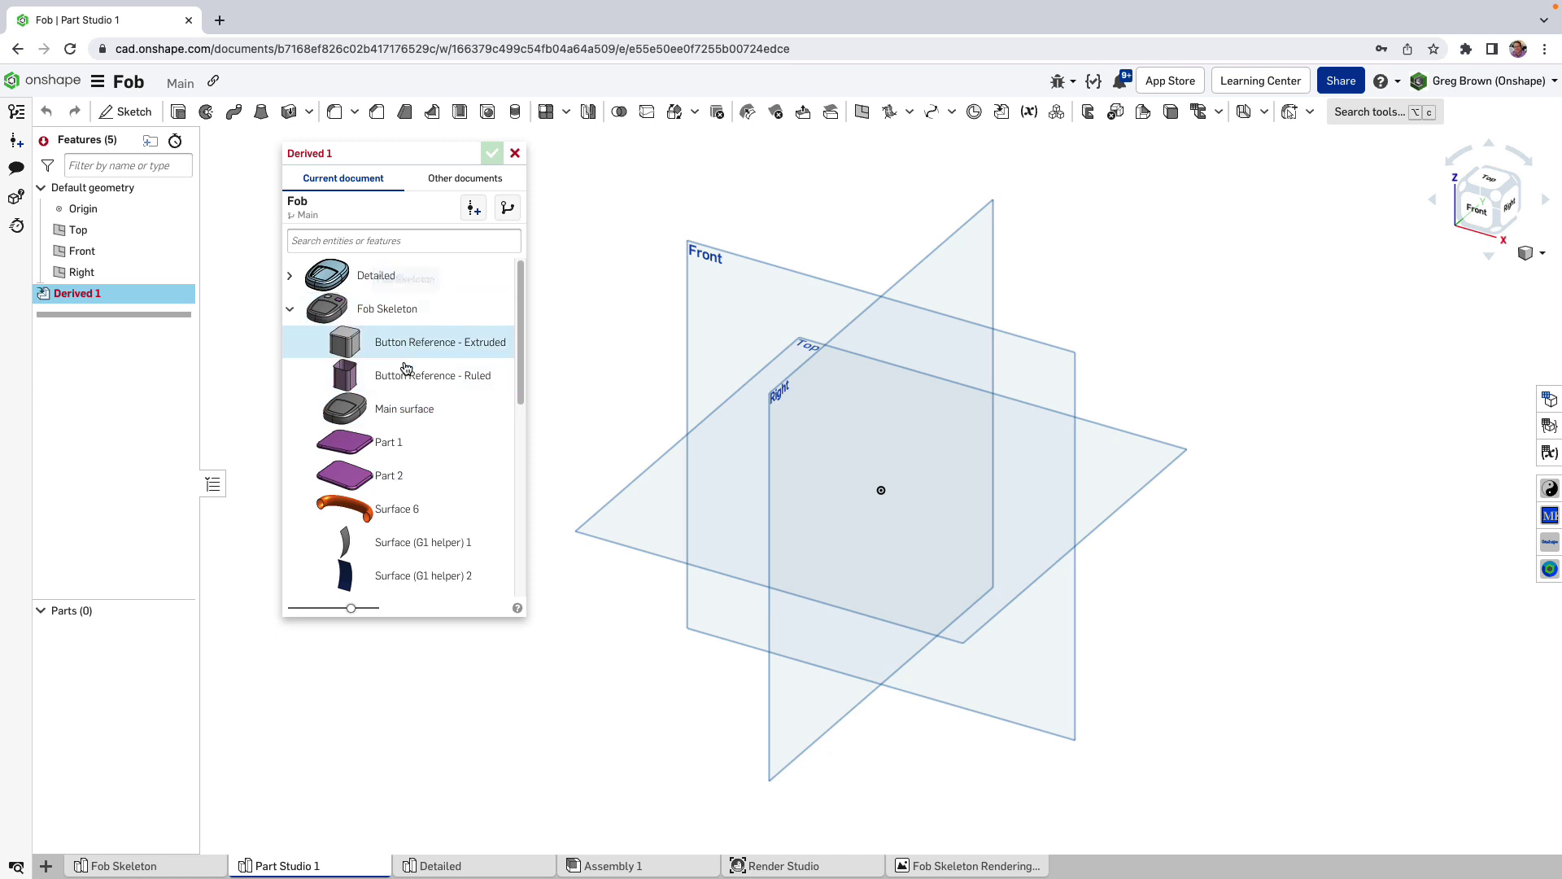
{"action": "left_click", "coordinate": [412, 410]}
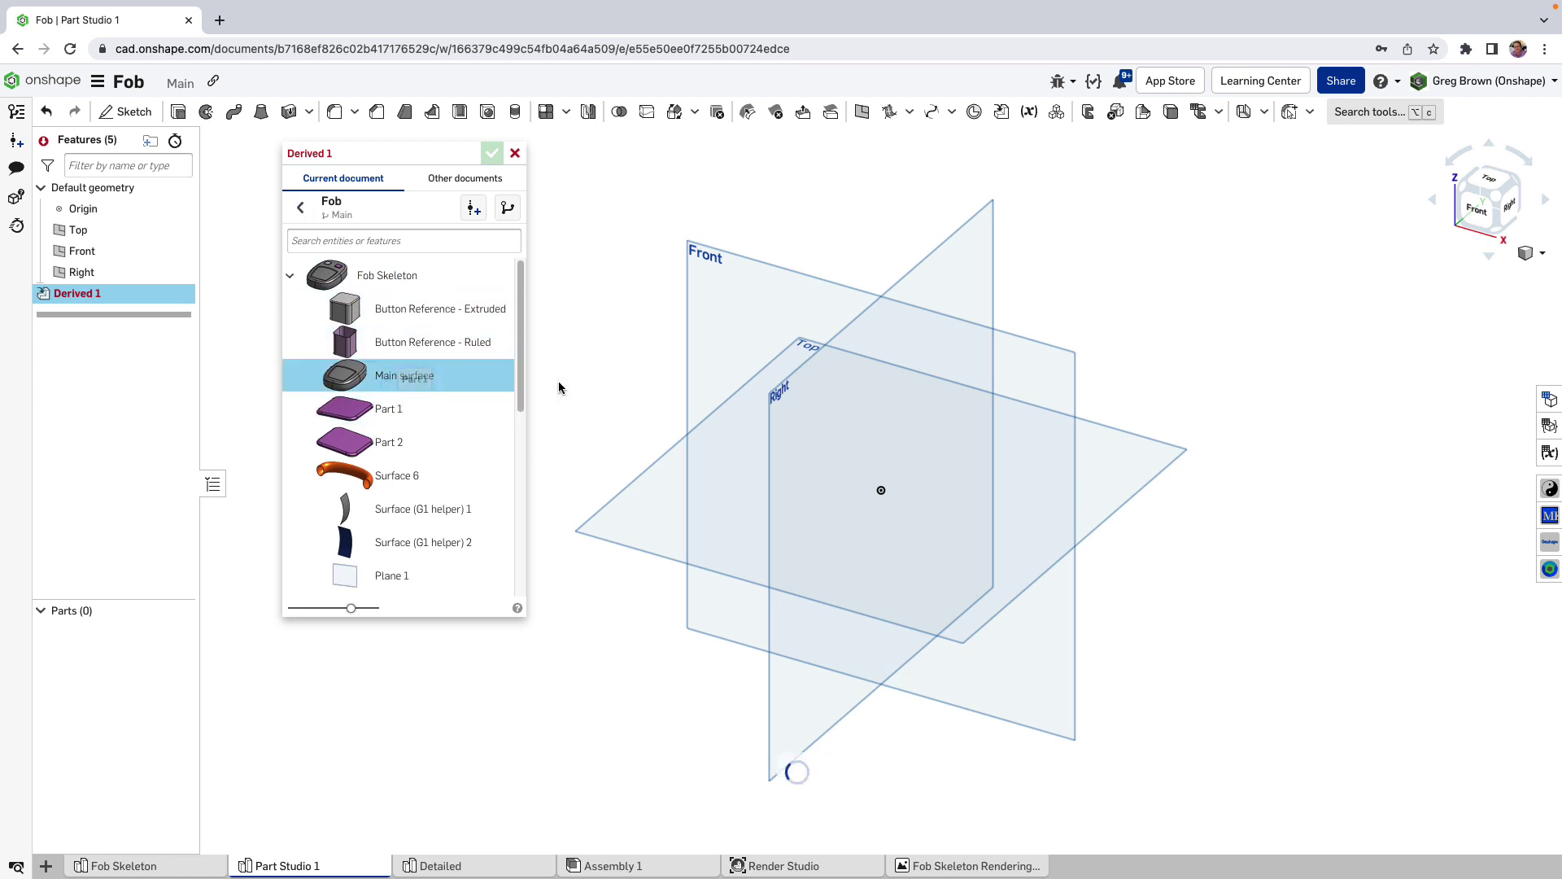
{"action": "left_click_drag", "start_coordinate": [524, 376], "coordinate": [501, 575]}
{"action": "scroll", "coordinate": [440, 399], "scroll_direction": "up", "scroll_amount": 4}
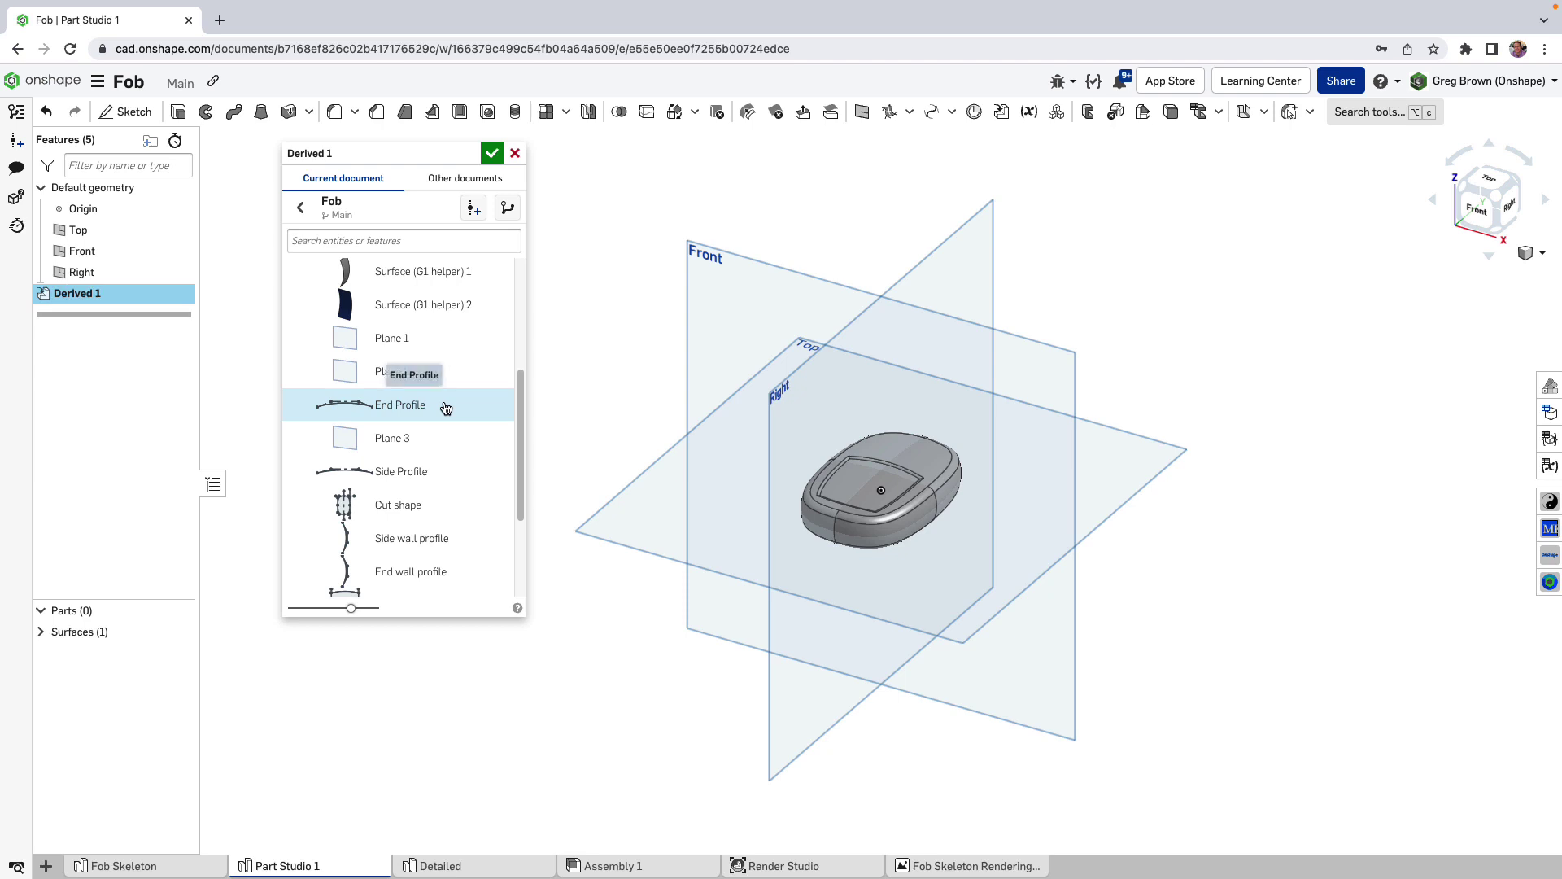
{"action": "left_click", "coordinate": [446, 407]}
{"action": "left_click", "coordinate": [431, 475]}
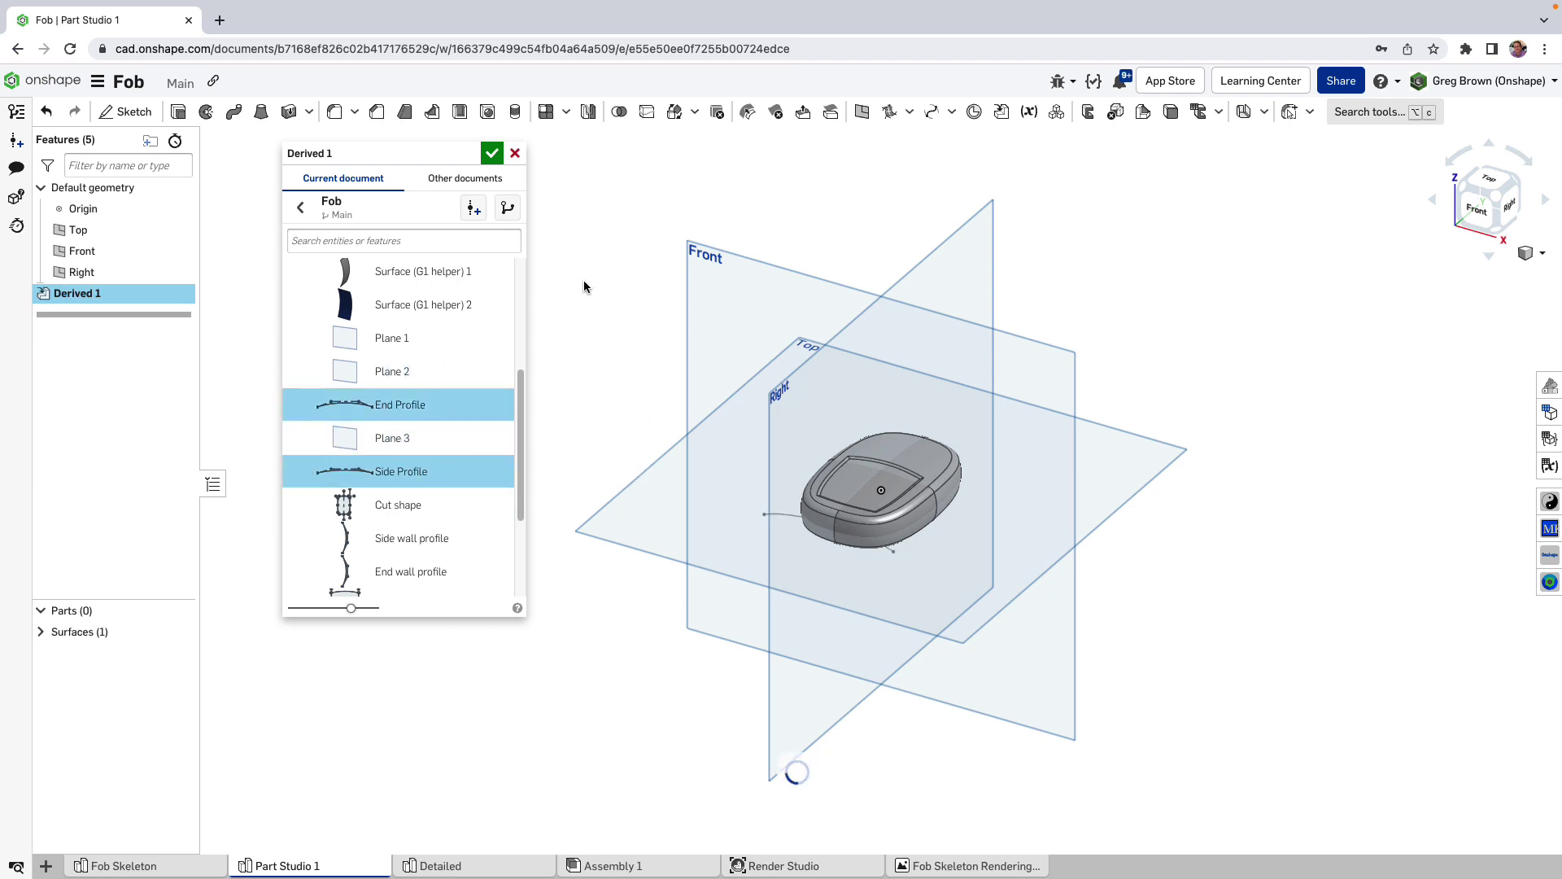
{"action": "left_click", "coordinate": [492, 154]}
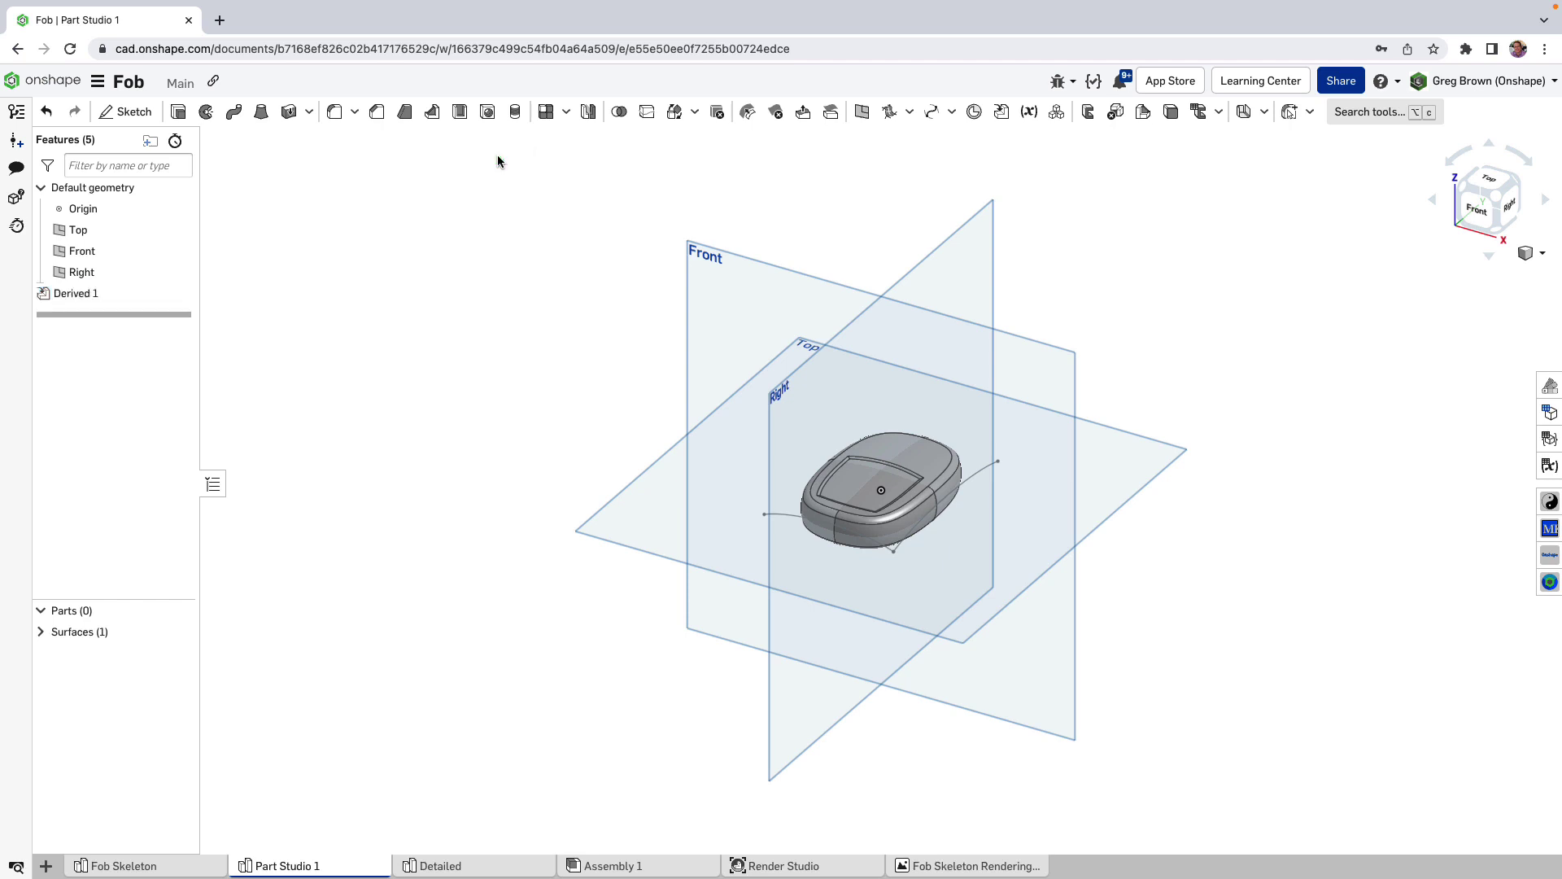
Hide the default planes and view the derived surface and profiles isometrically.
{"action": "key", "text": "shift+1"}
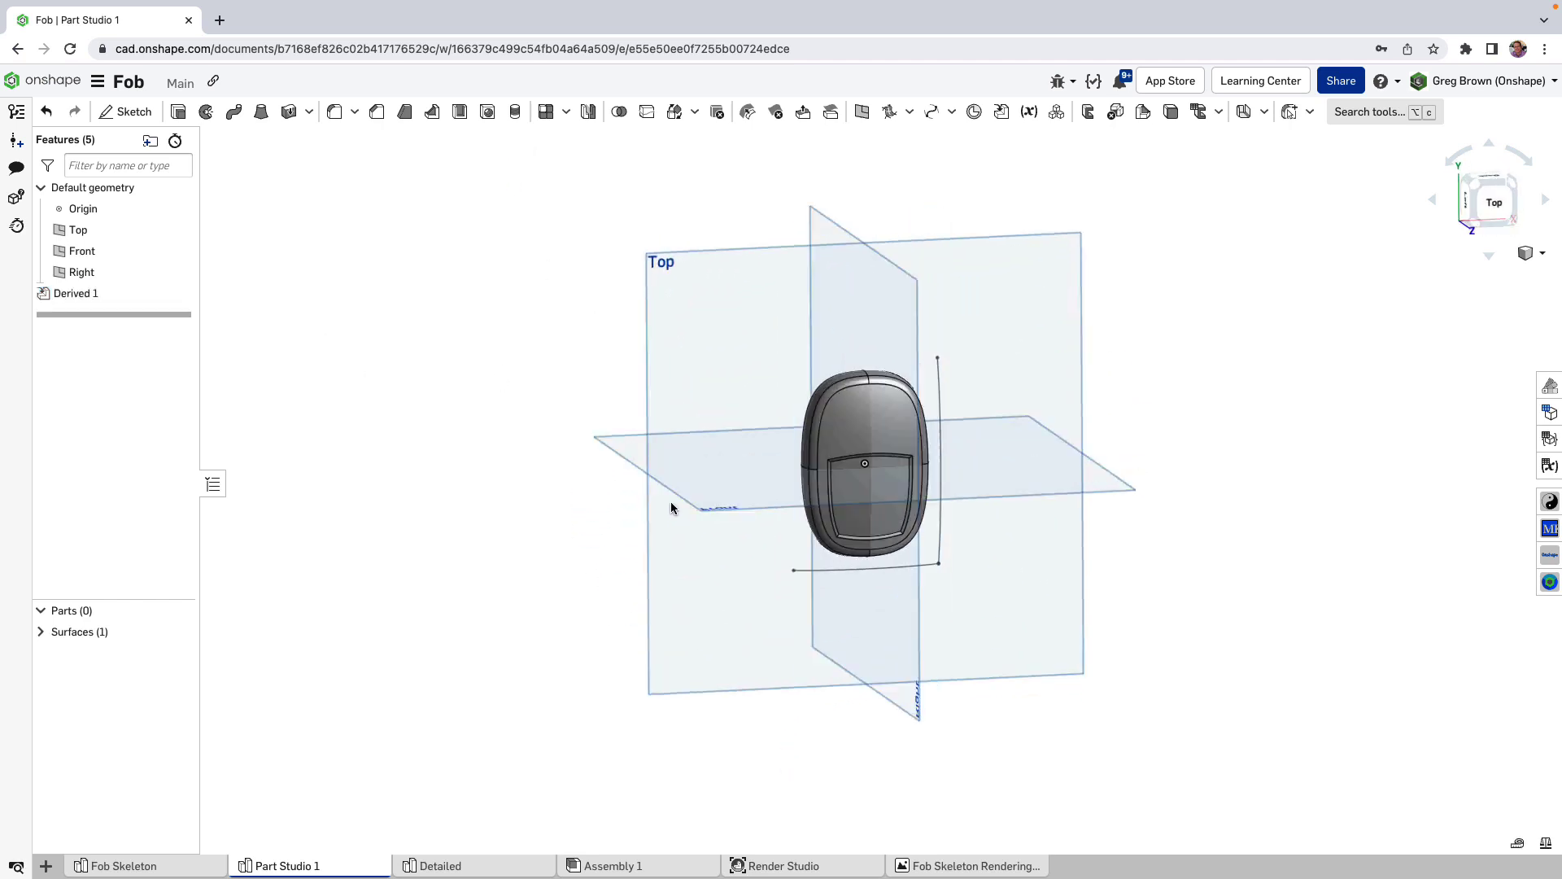
{"action": "right_click_drag", "start_coordinate": [653, 387], "coordinate": [622, 380]}
{"action": "key", "text": "p"}
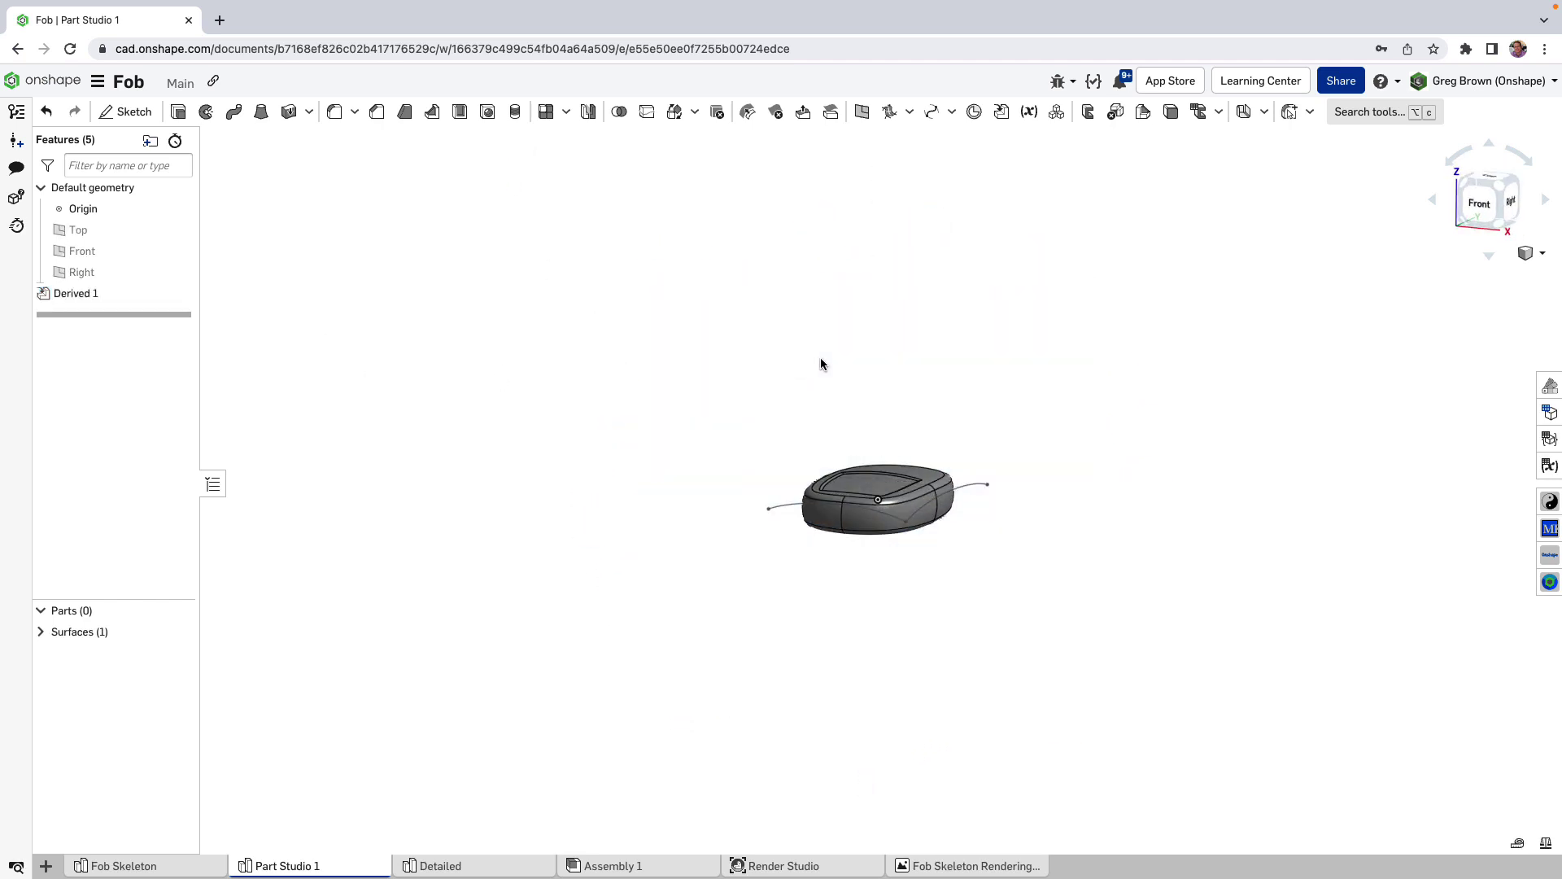
{"action": "key", "text": "shift+7"}
{"action": "scroll", "coordinate": [932, 458], "scroll_direction": "up", "scroll_amount": 5}
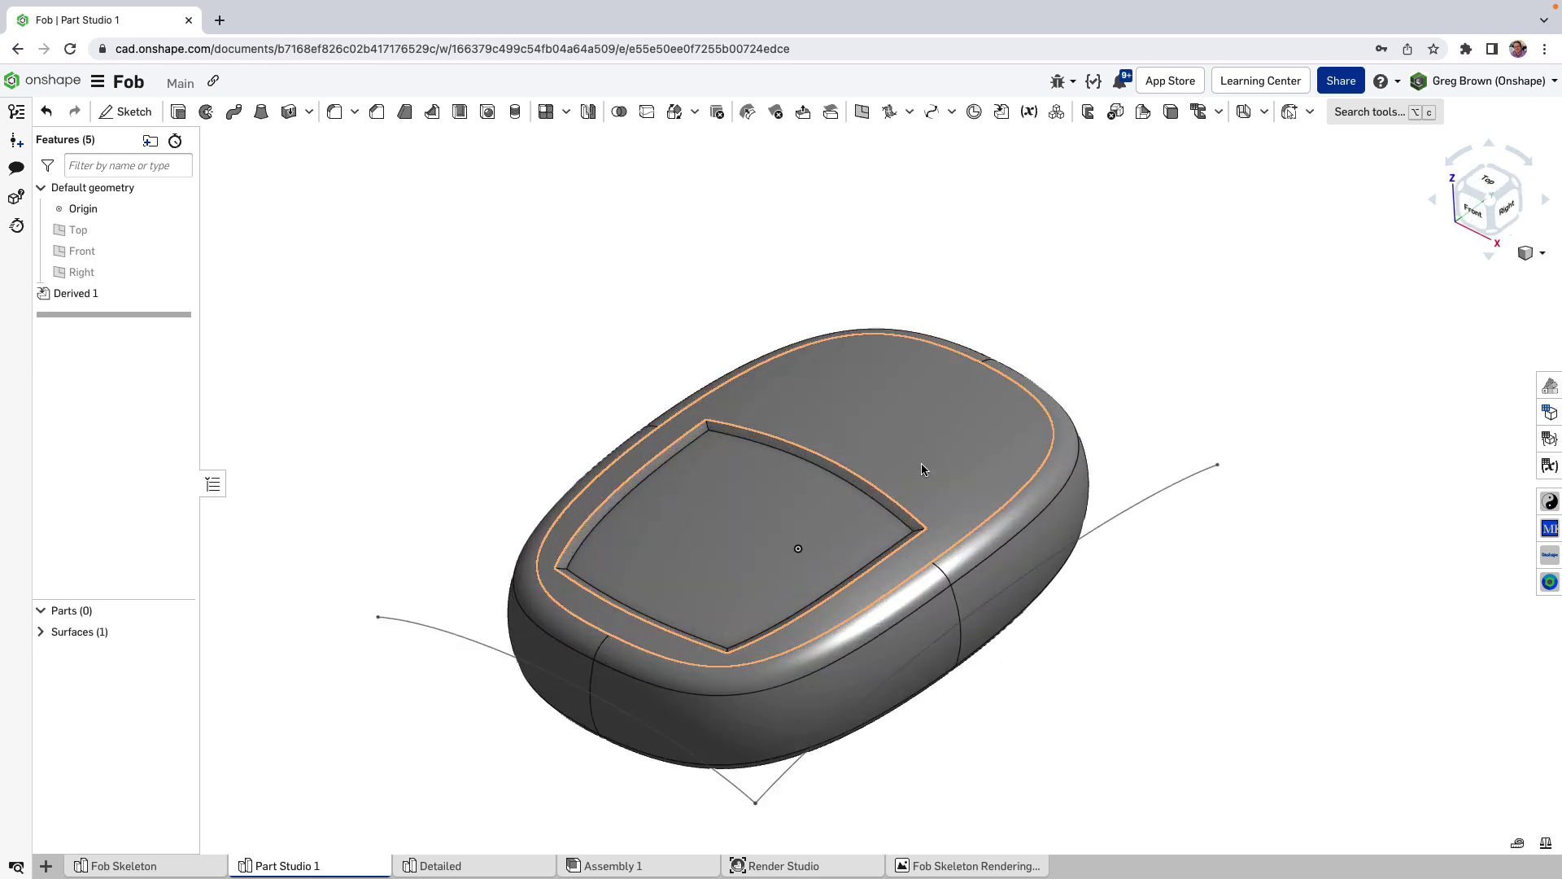
{"action": "right_click_drag", "start_coordinate": [521, 371], "coordinate": [516, 371]}
Highlight the Derived 1 geometry, then list the surfaces and highlight Main surface on the model.
{"action": "left_click", "coordinate": [96, 298]}
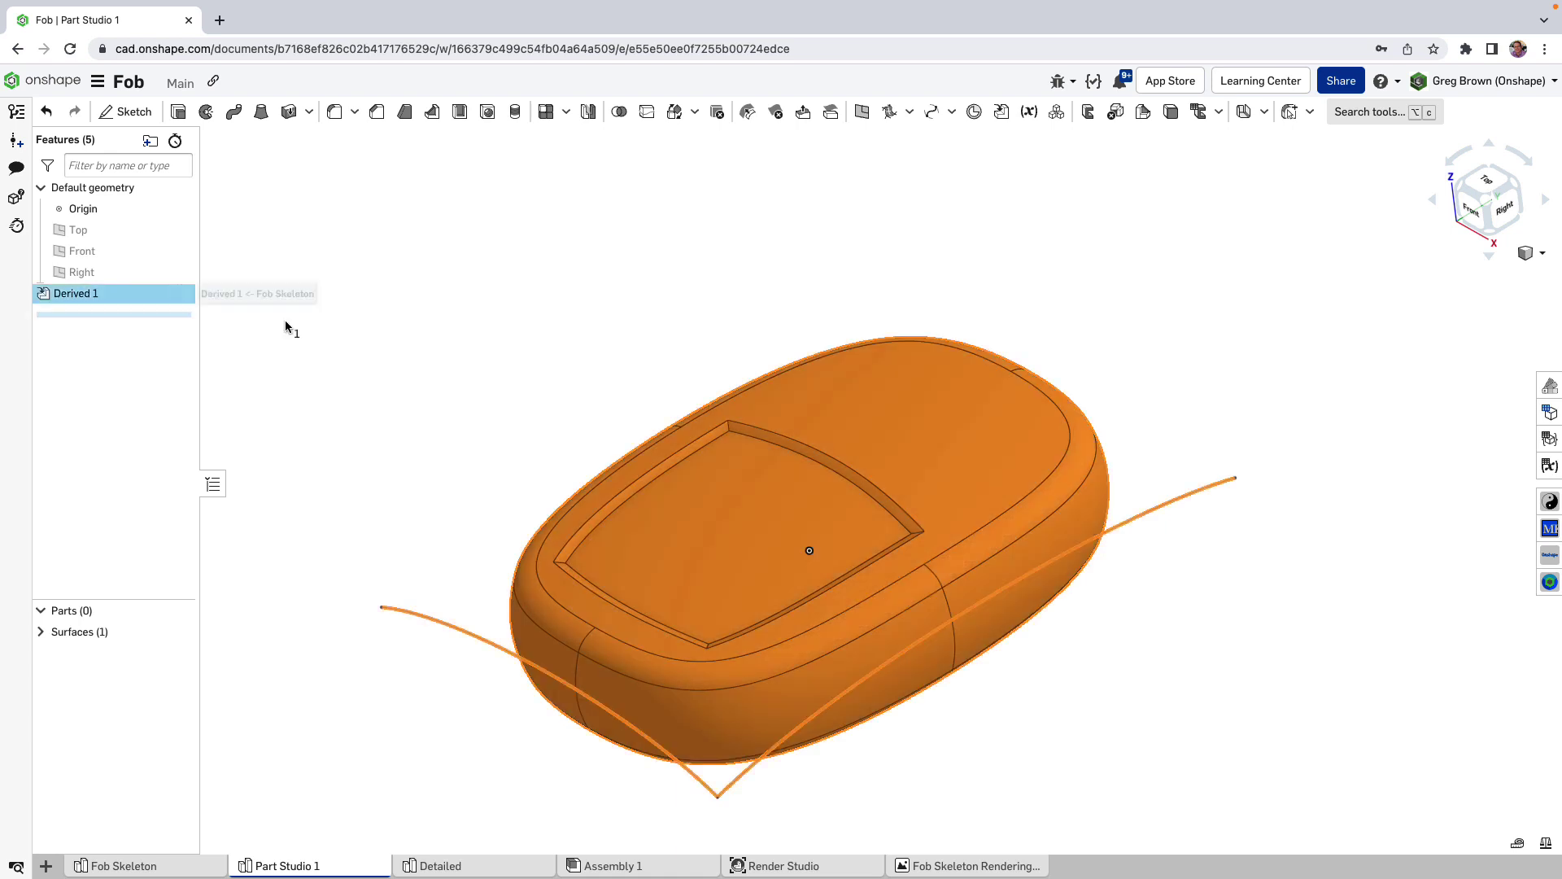
{"action": "left_click", "coordinate": [534, 342]}
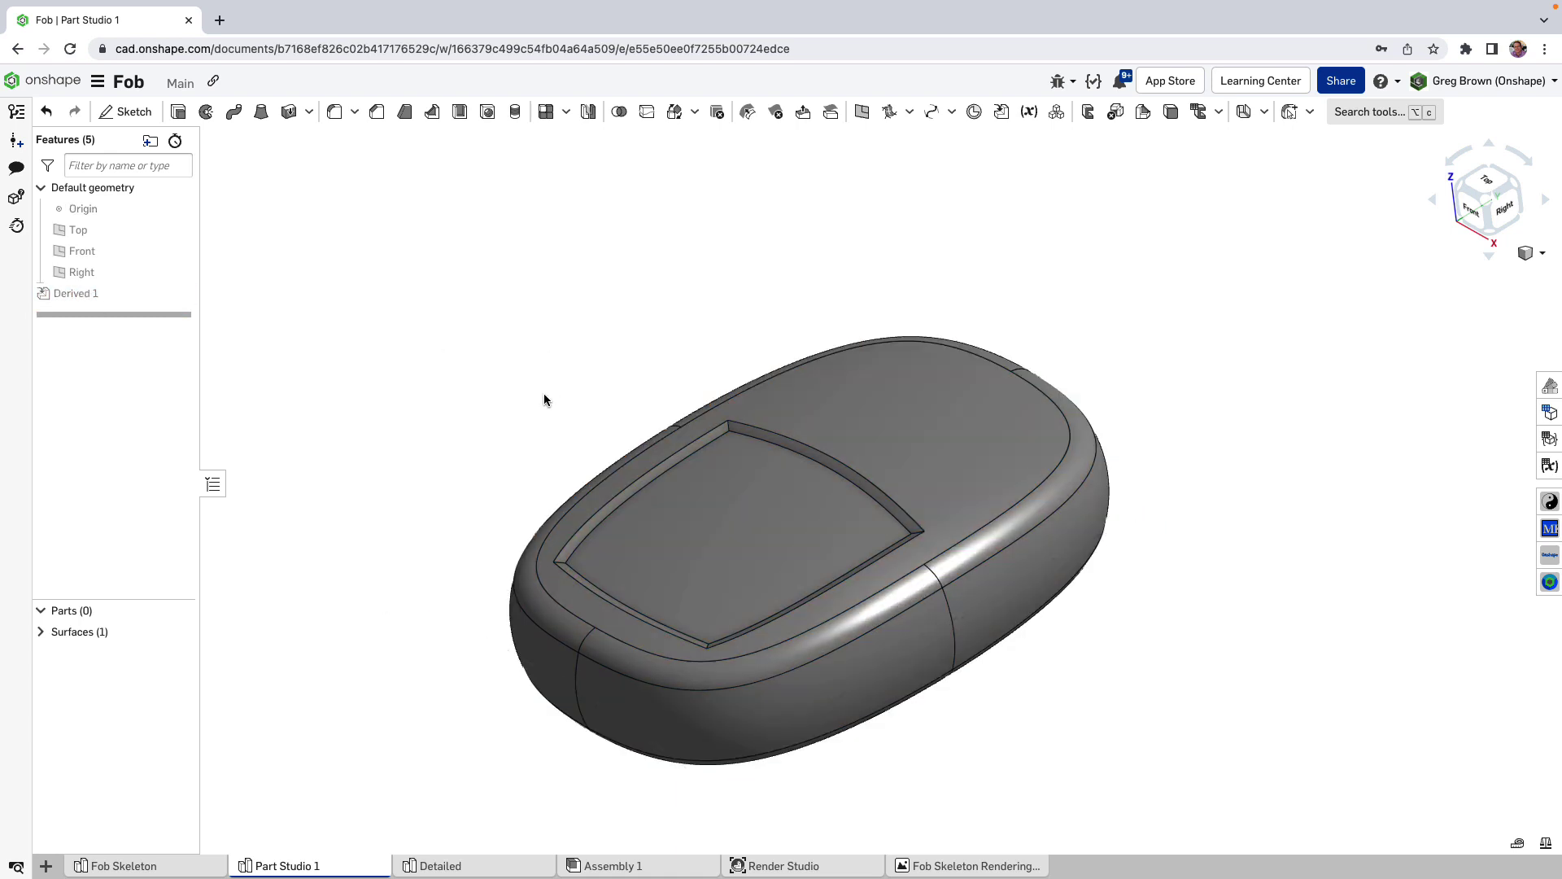
{"action": "right_click_drag", "start_coordinate": [544, 393], "coordinate": [563, 350]}
{"action": "middle_click_drag", "start_coordinate": [470, 630], "coordinate": [475, 508]}
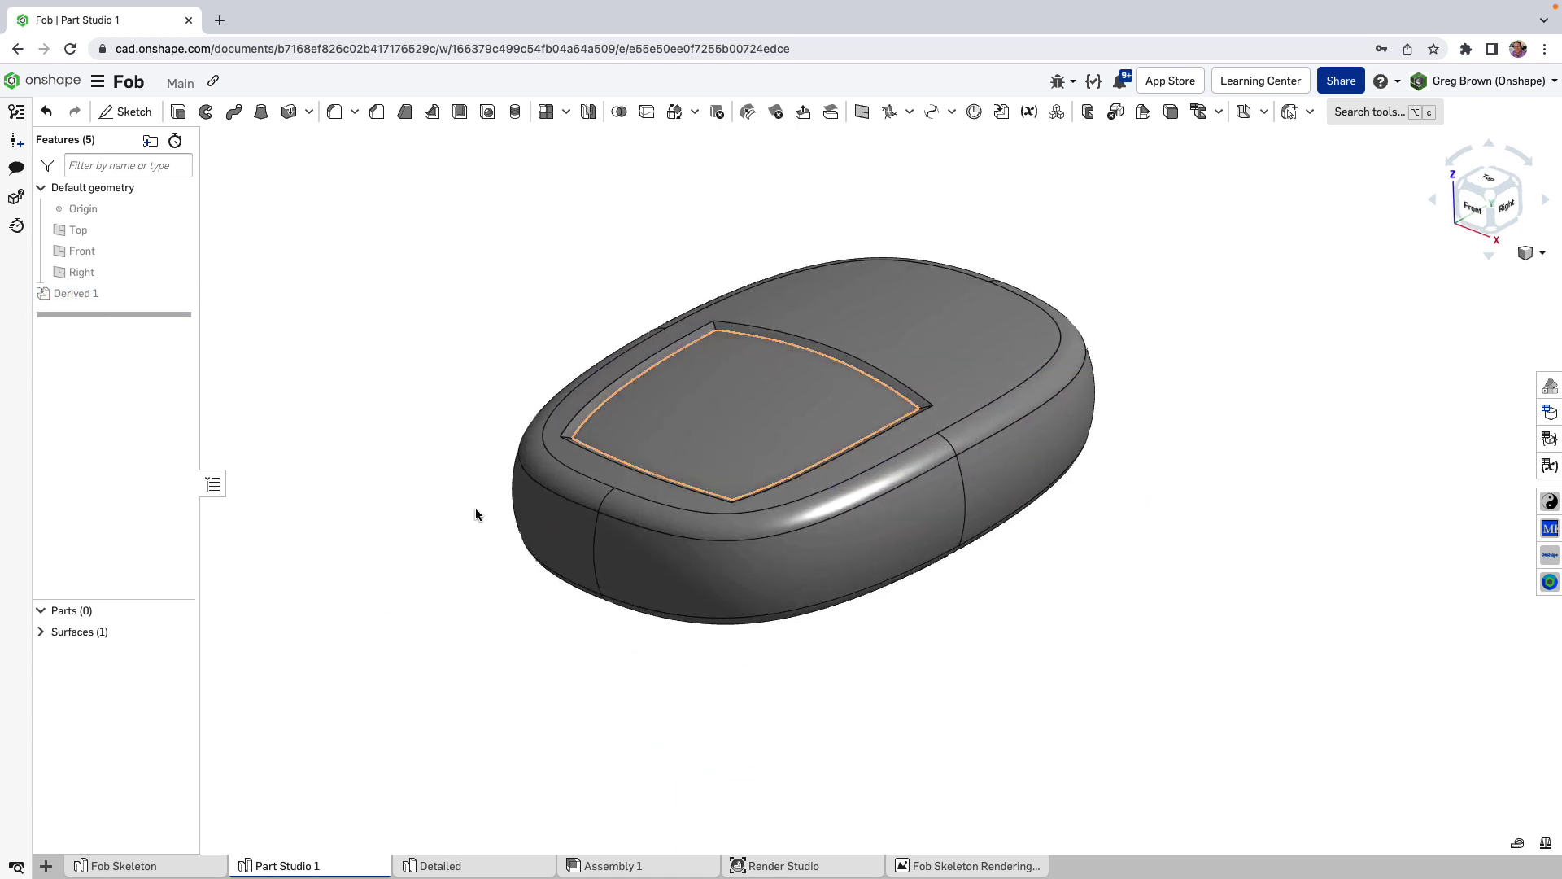
{"action": "left_click", "coordinate": [42, 633]}
{"action": "left_click", "coordinate": [91, 652]}
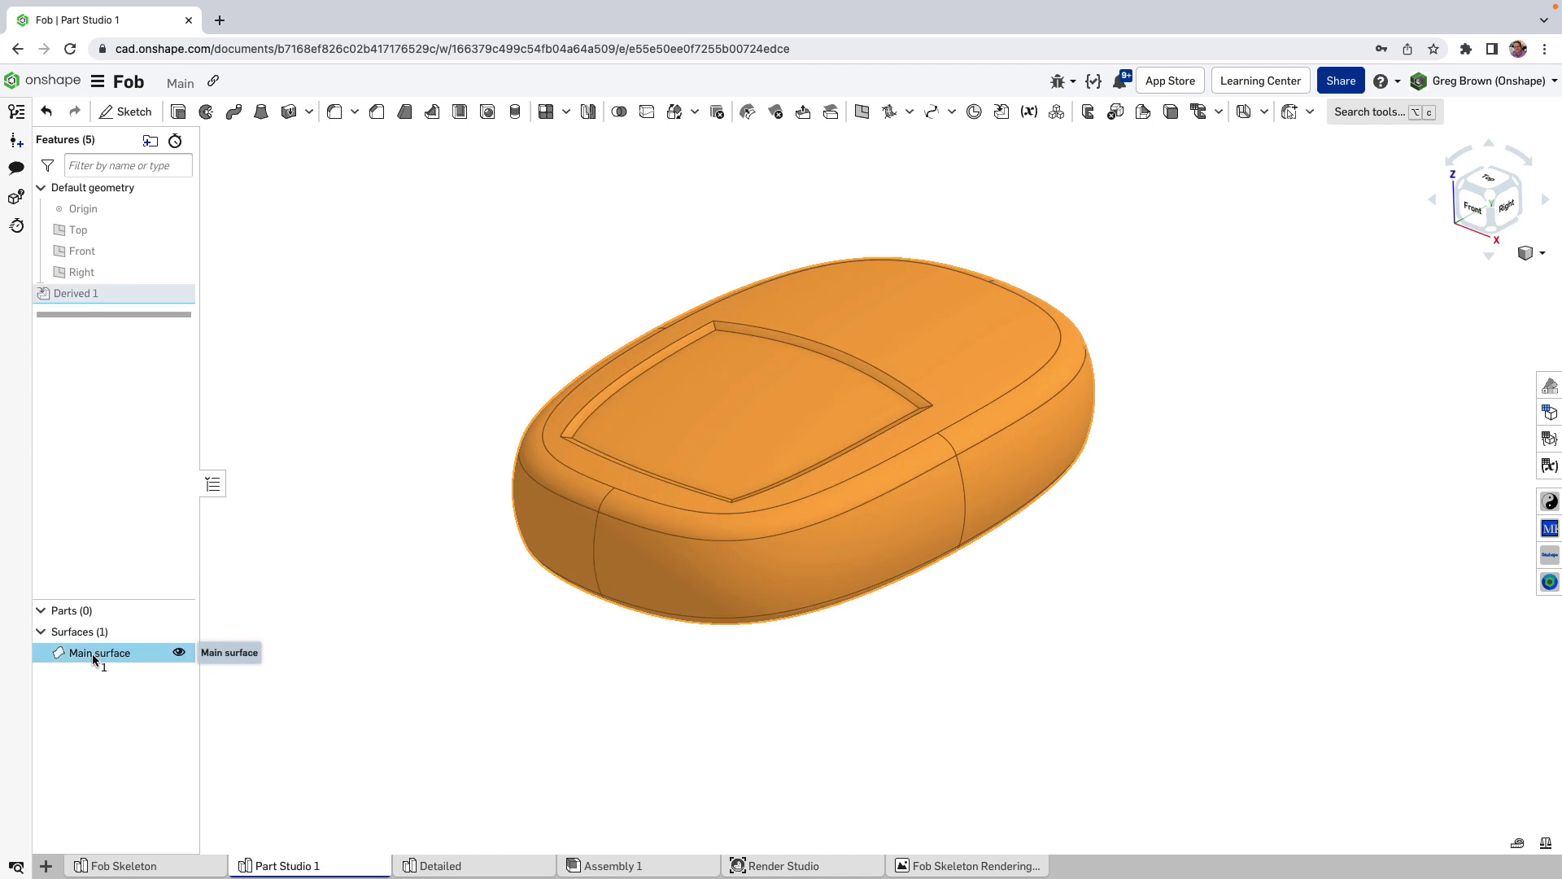
{"action": "left_click", "coordinate": [306, 636]}
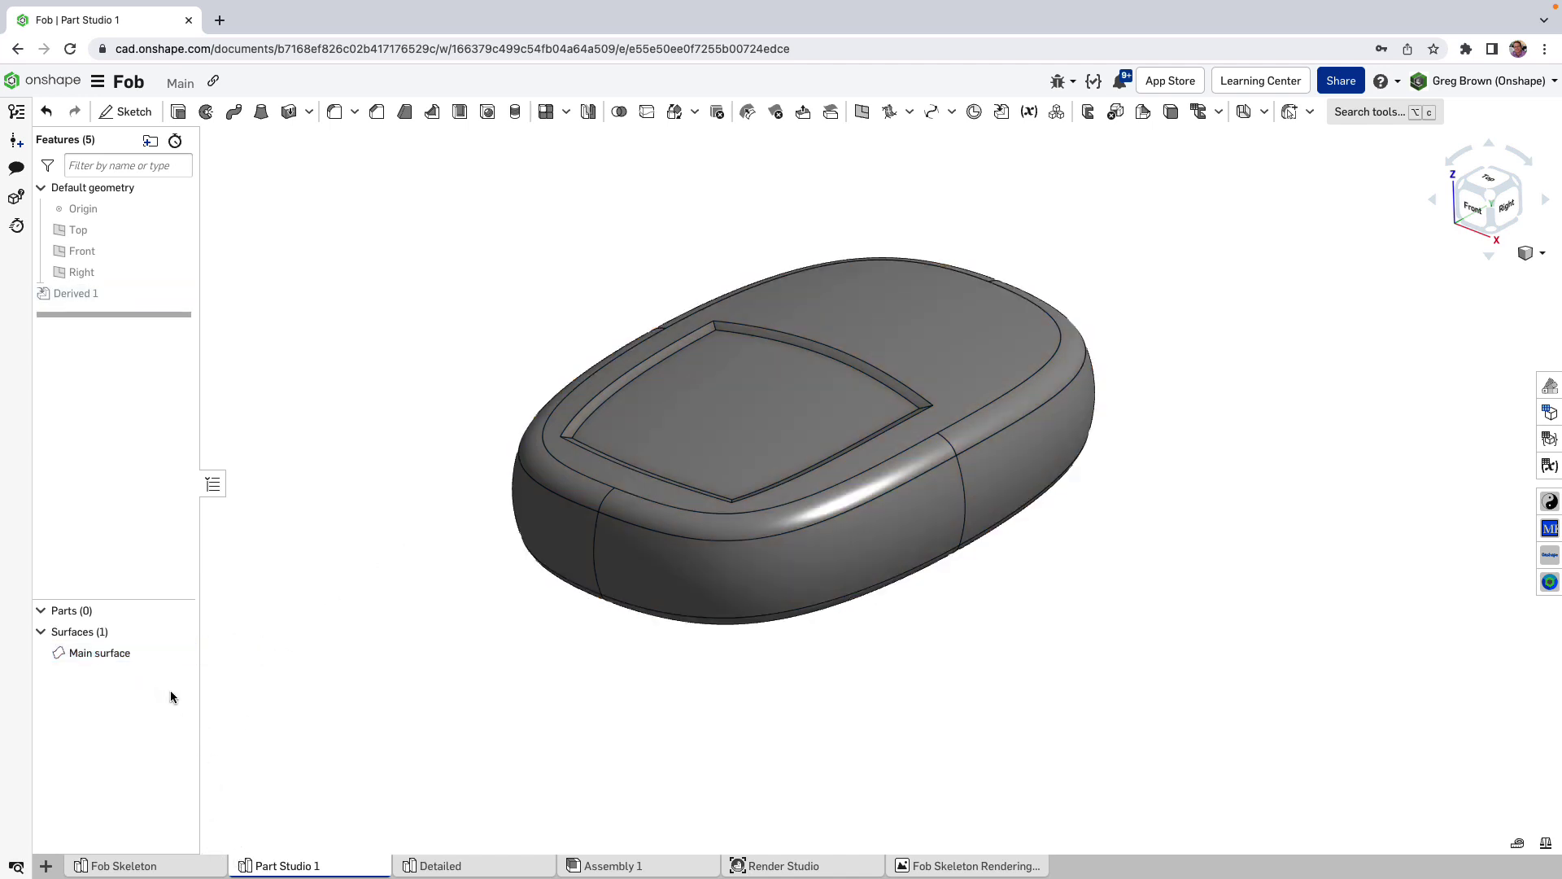
Return to Fob Skeleton and highlight Main surface to see which features built it.
{"action": "left_click", "coordinate": [206, 870]}
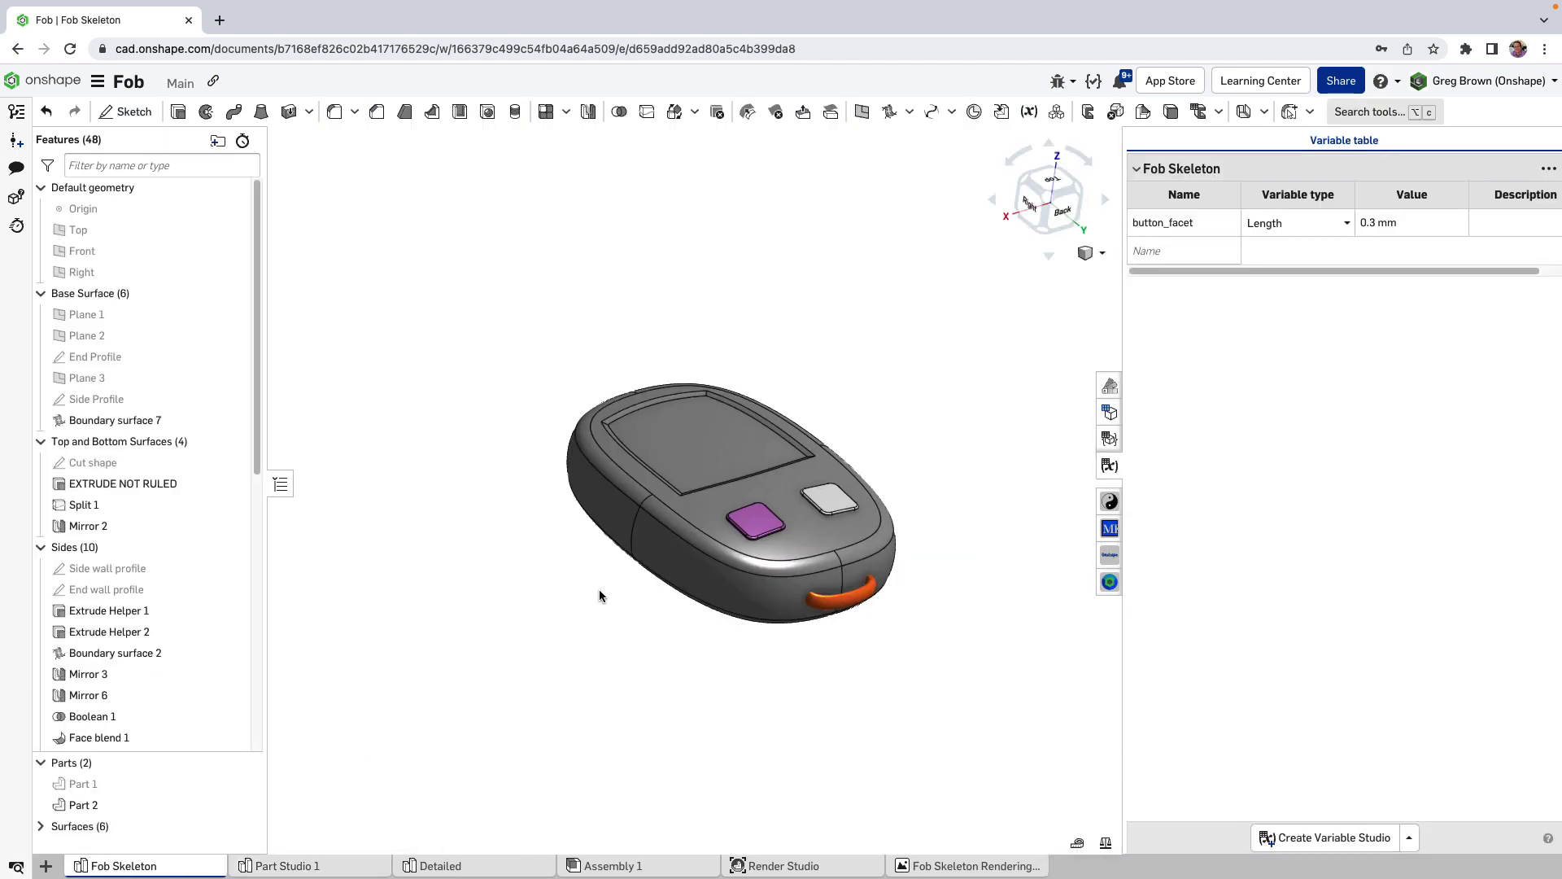
{"action": "right_click_drag", "start_coordinate": [770, 449], "coordinate": [736, 565]}
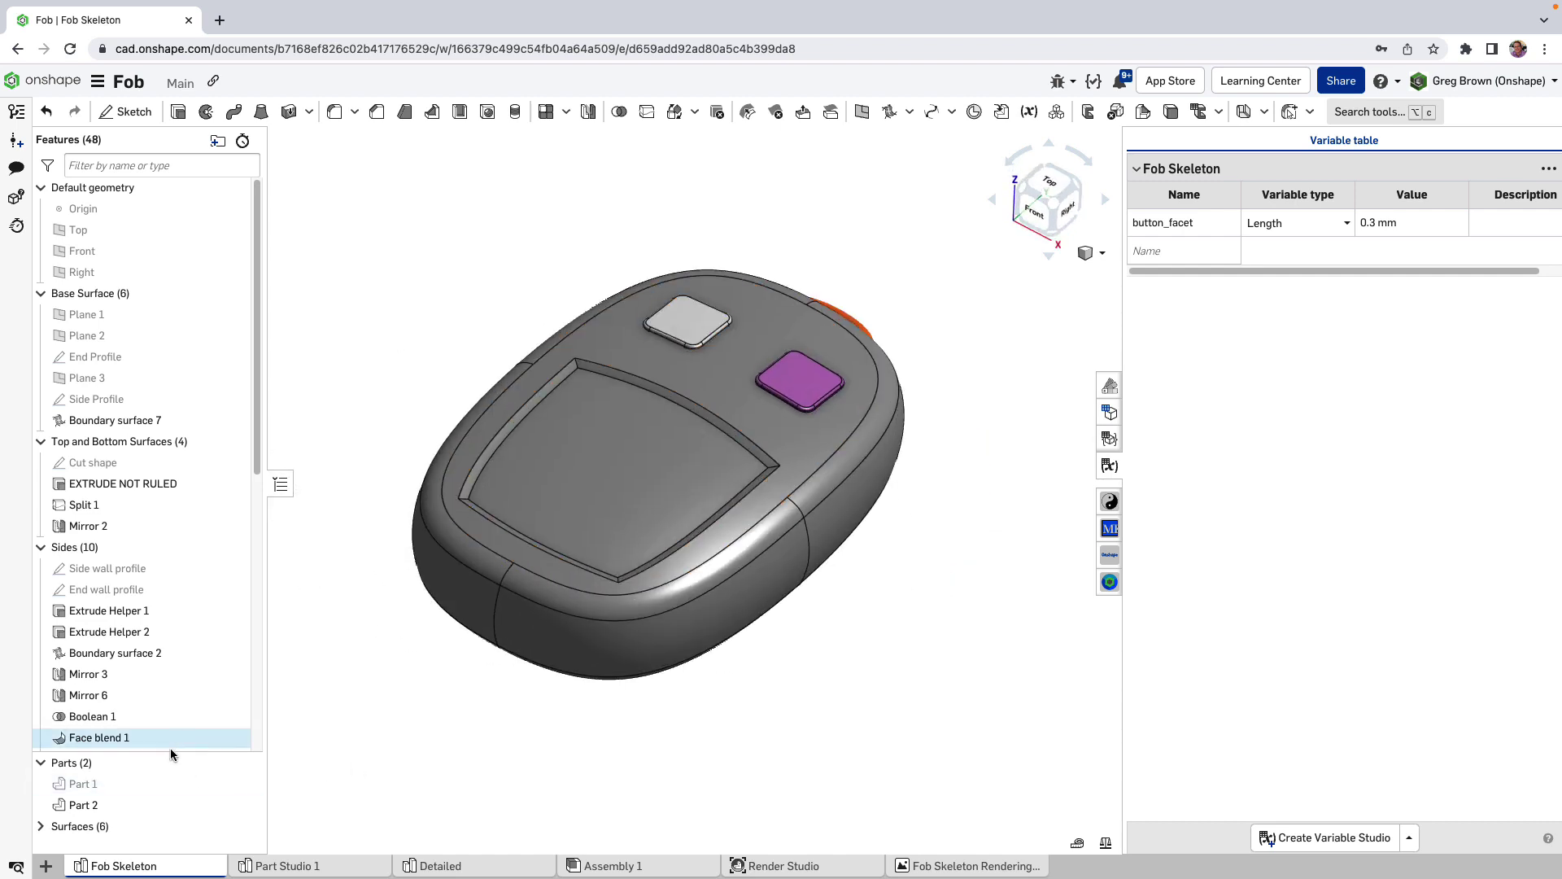
{"action": "left_click", "coordinate": [42, 827]}
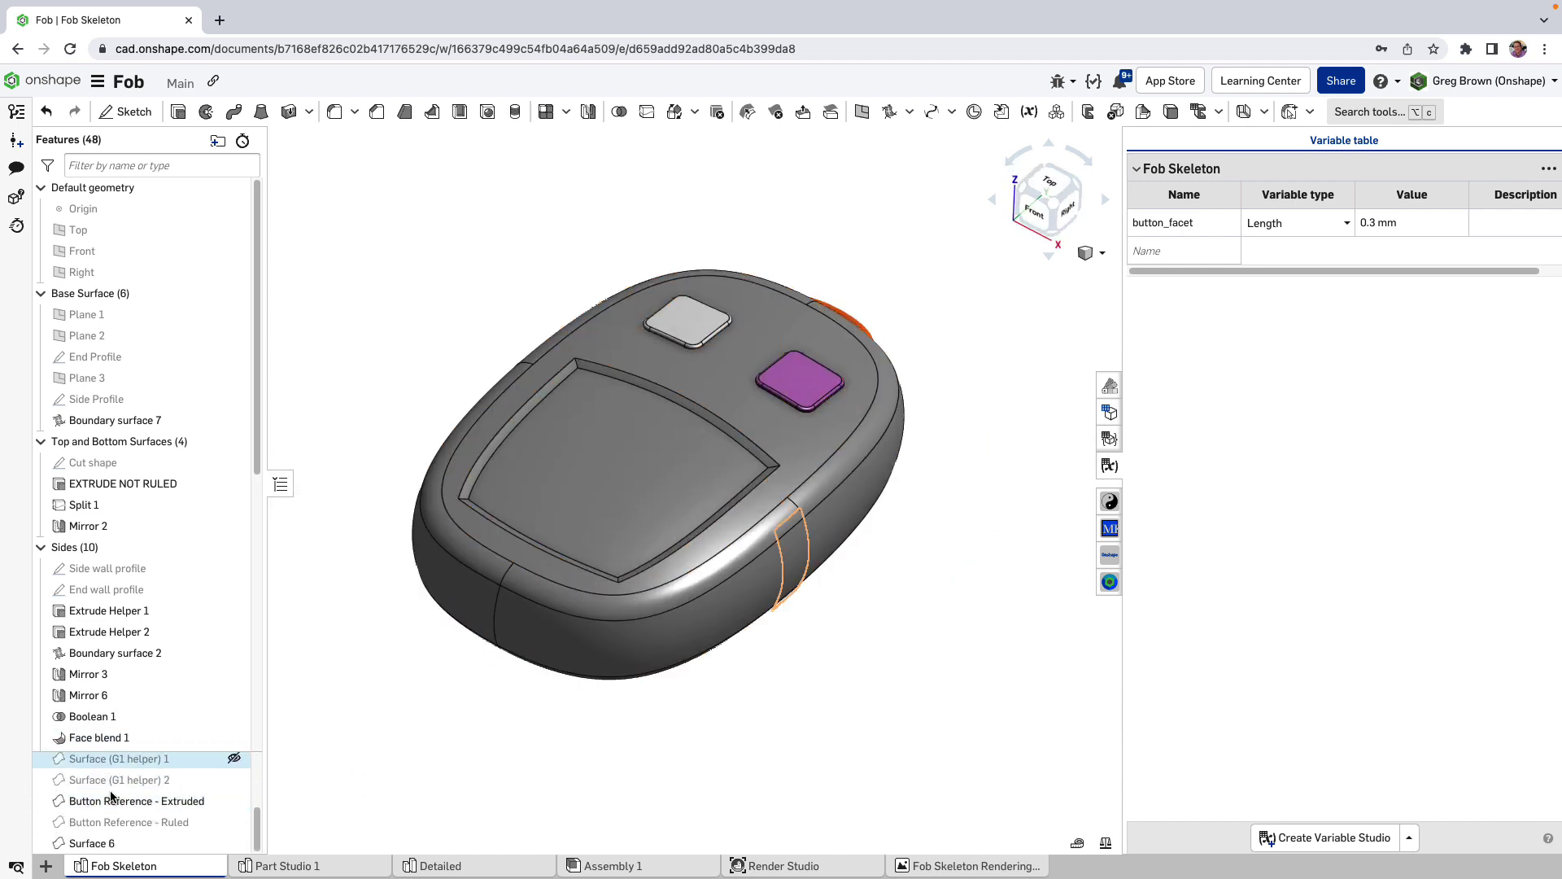
{"action": "left_click", "coordinate": [151, 848]}
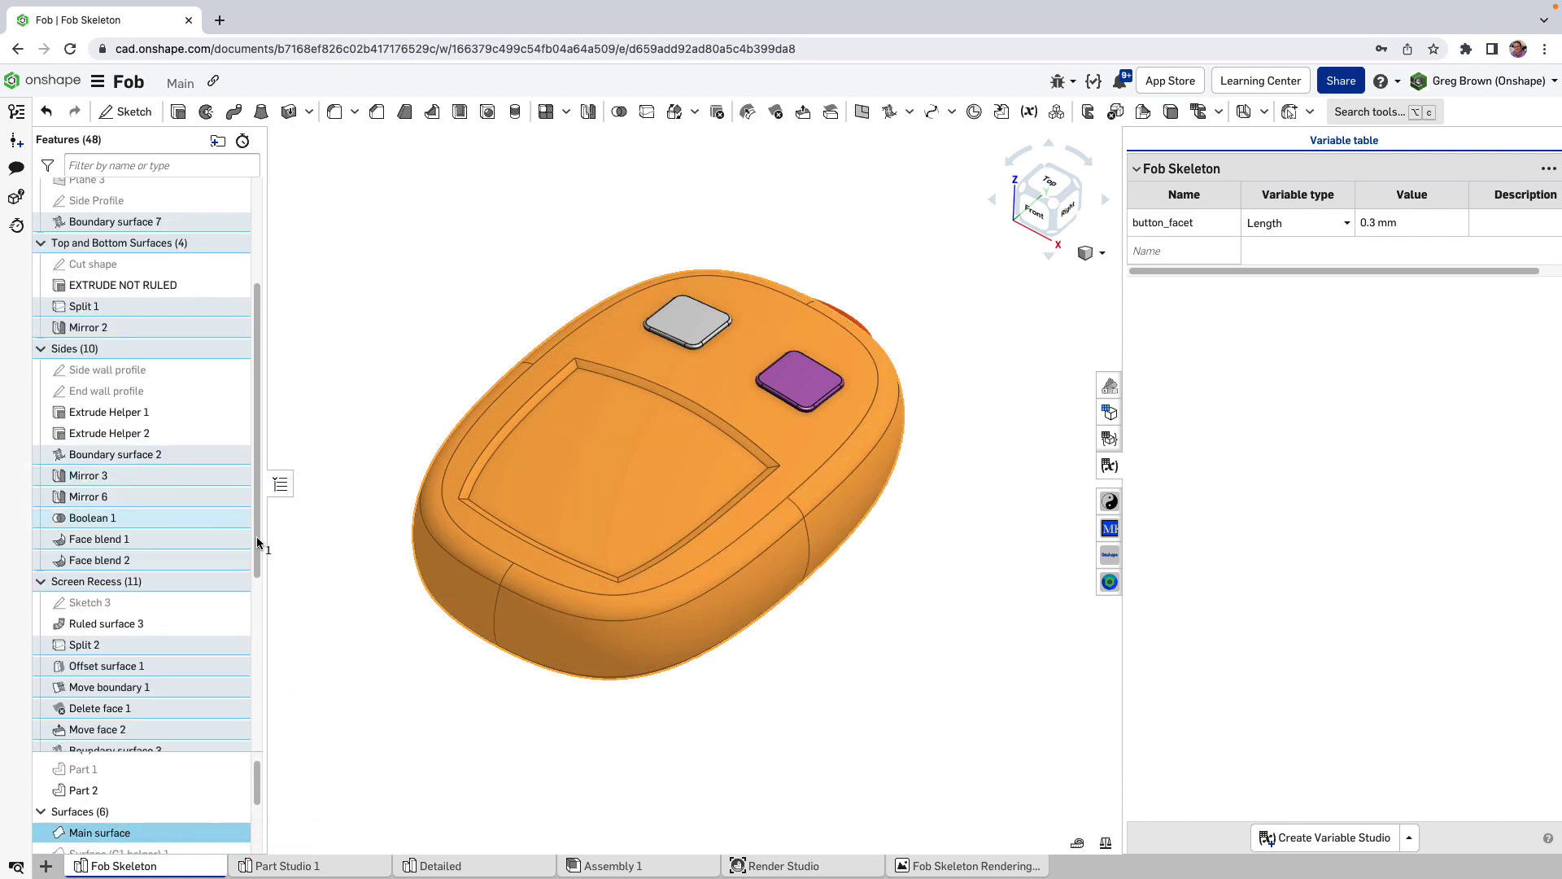
{"action": "left_click", "coordinate": [332, 529]}
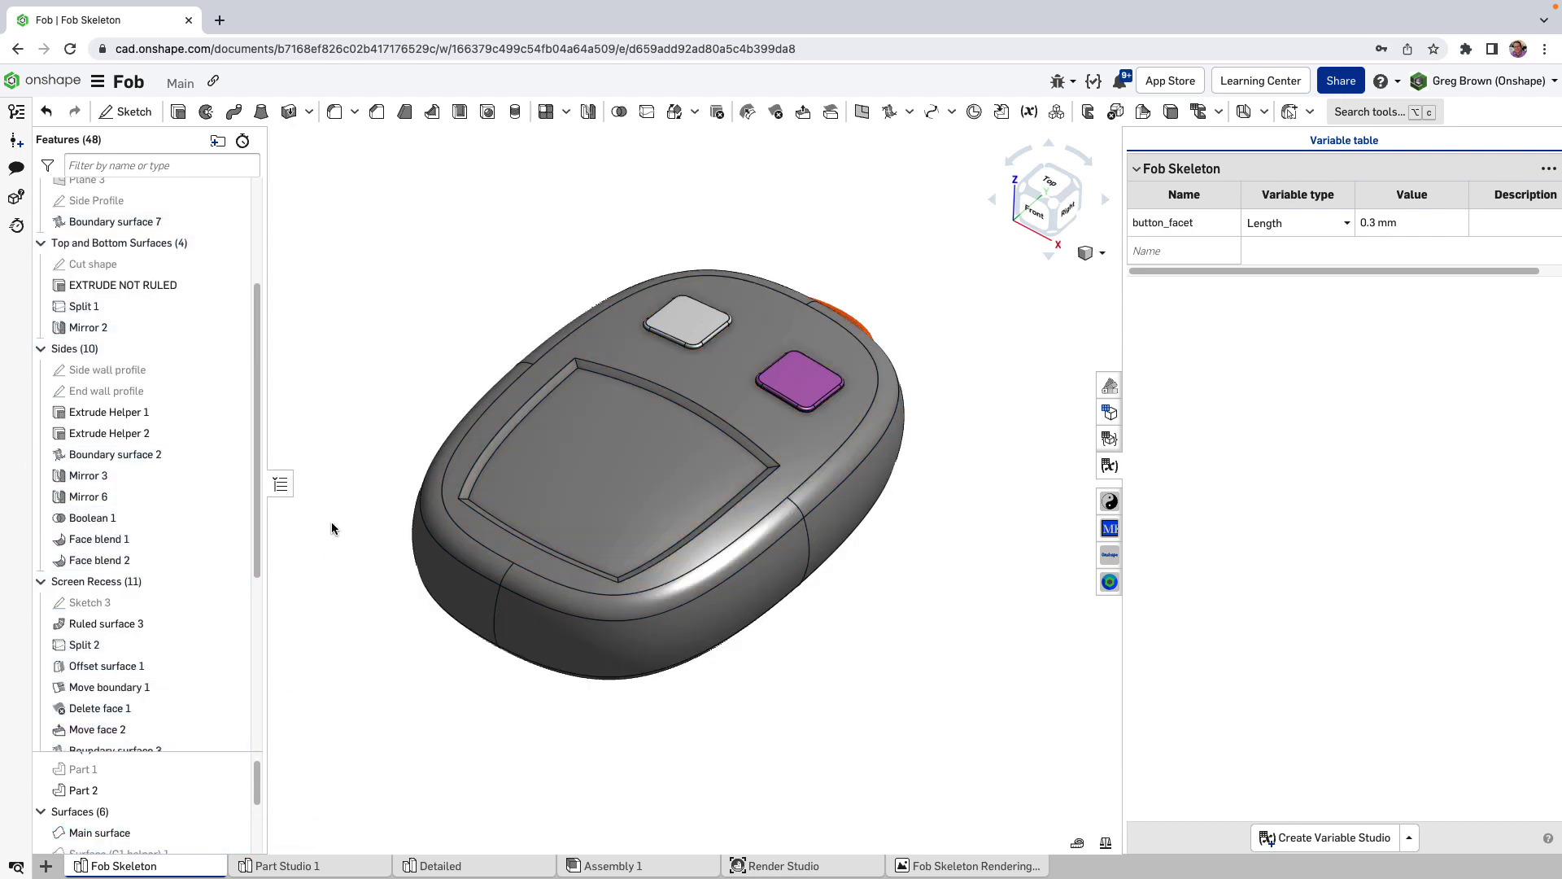
Check the option for moving Part Studio 1 to another document, and compare the studio with Fob Skeleton.
{"action": "left_click", "coordinate": [274, 868]}
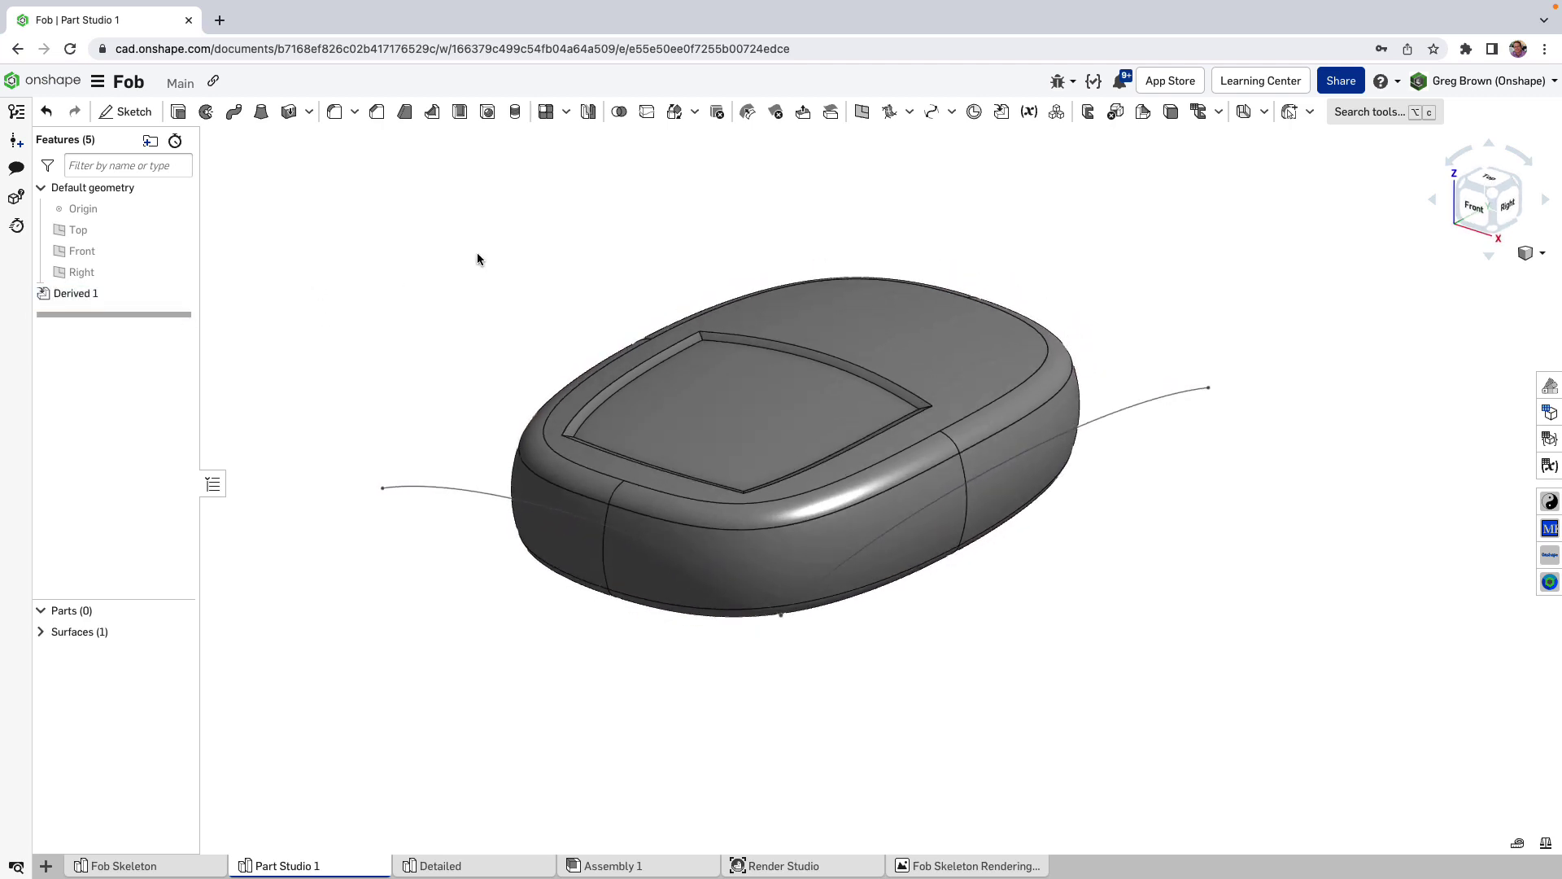
{"action": "right_click", "coordinate": [308, 868]}
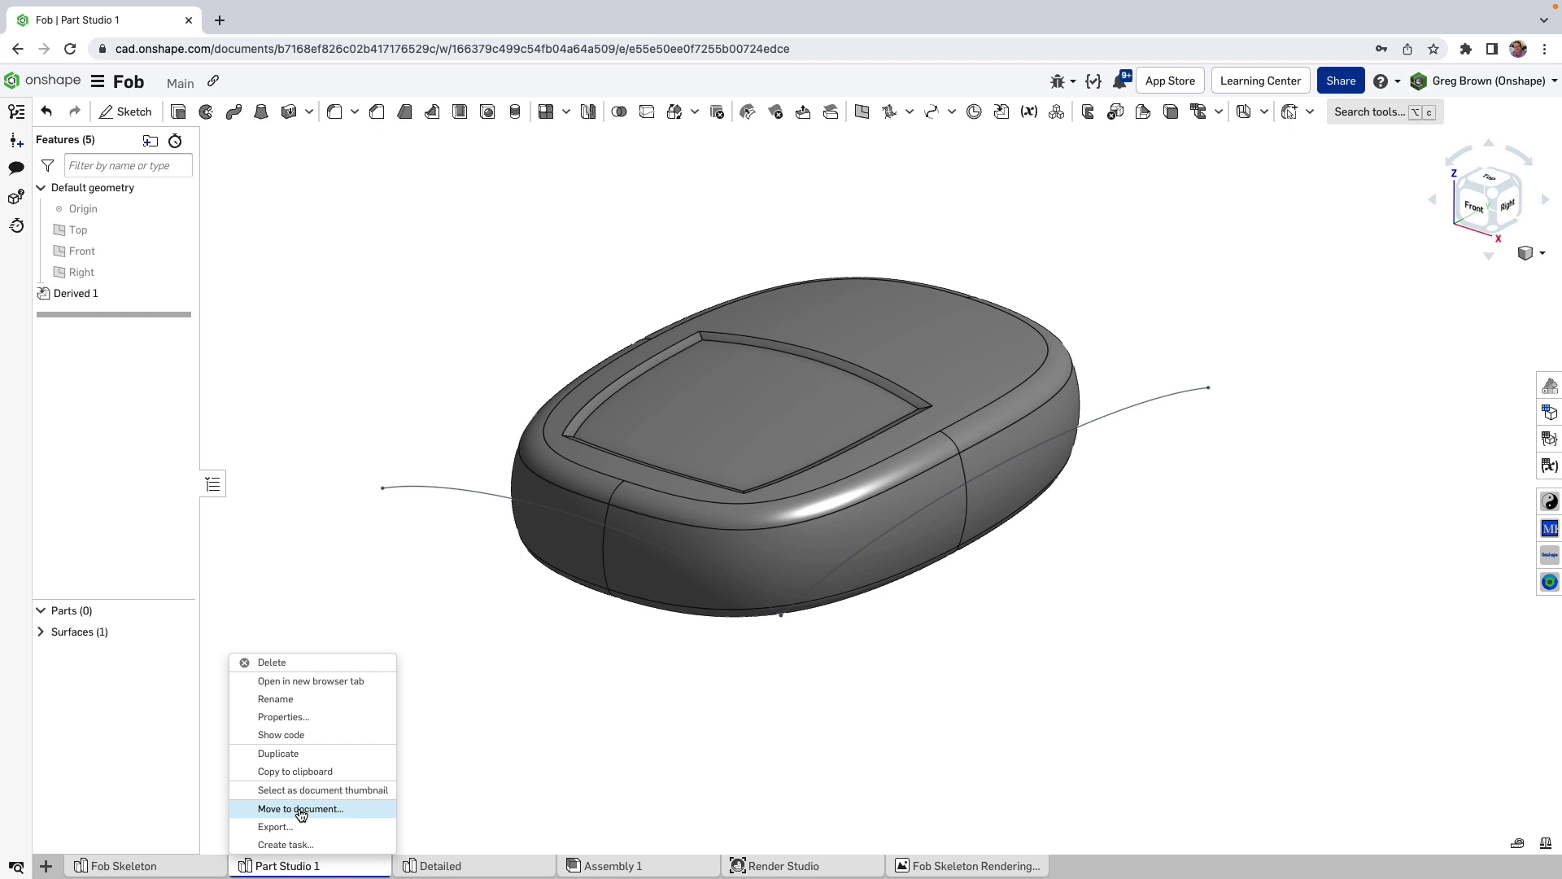
{"action": "left_click", "coordinate": [593, 779]}
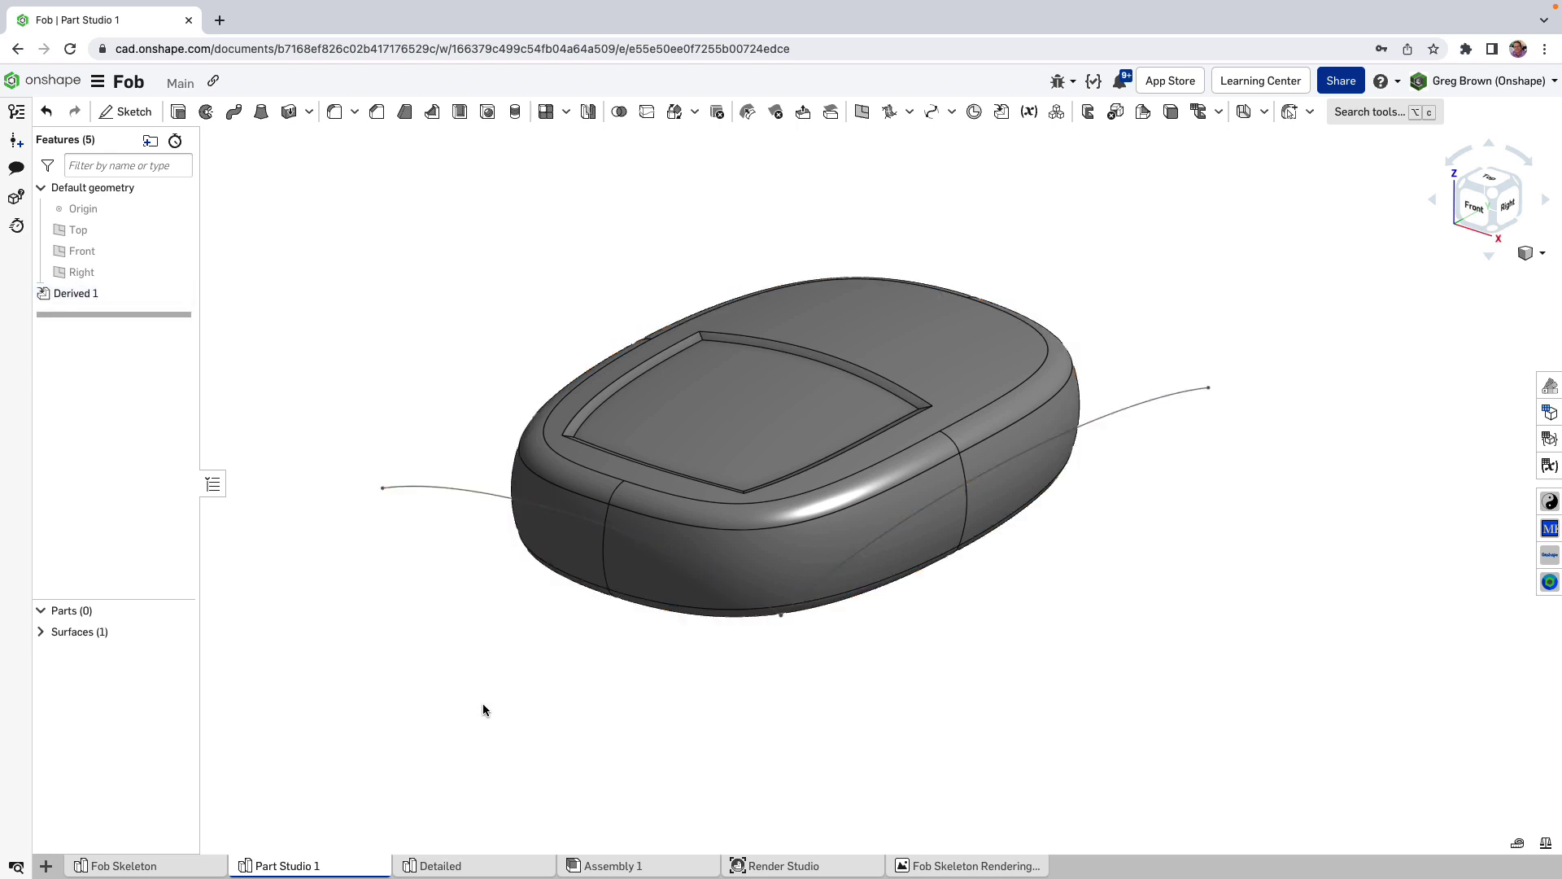
{"action": "left_click", "coordinate": [142, 864]}
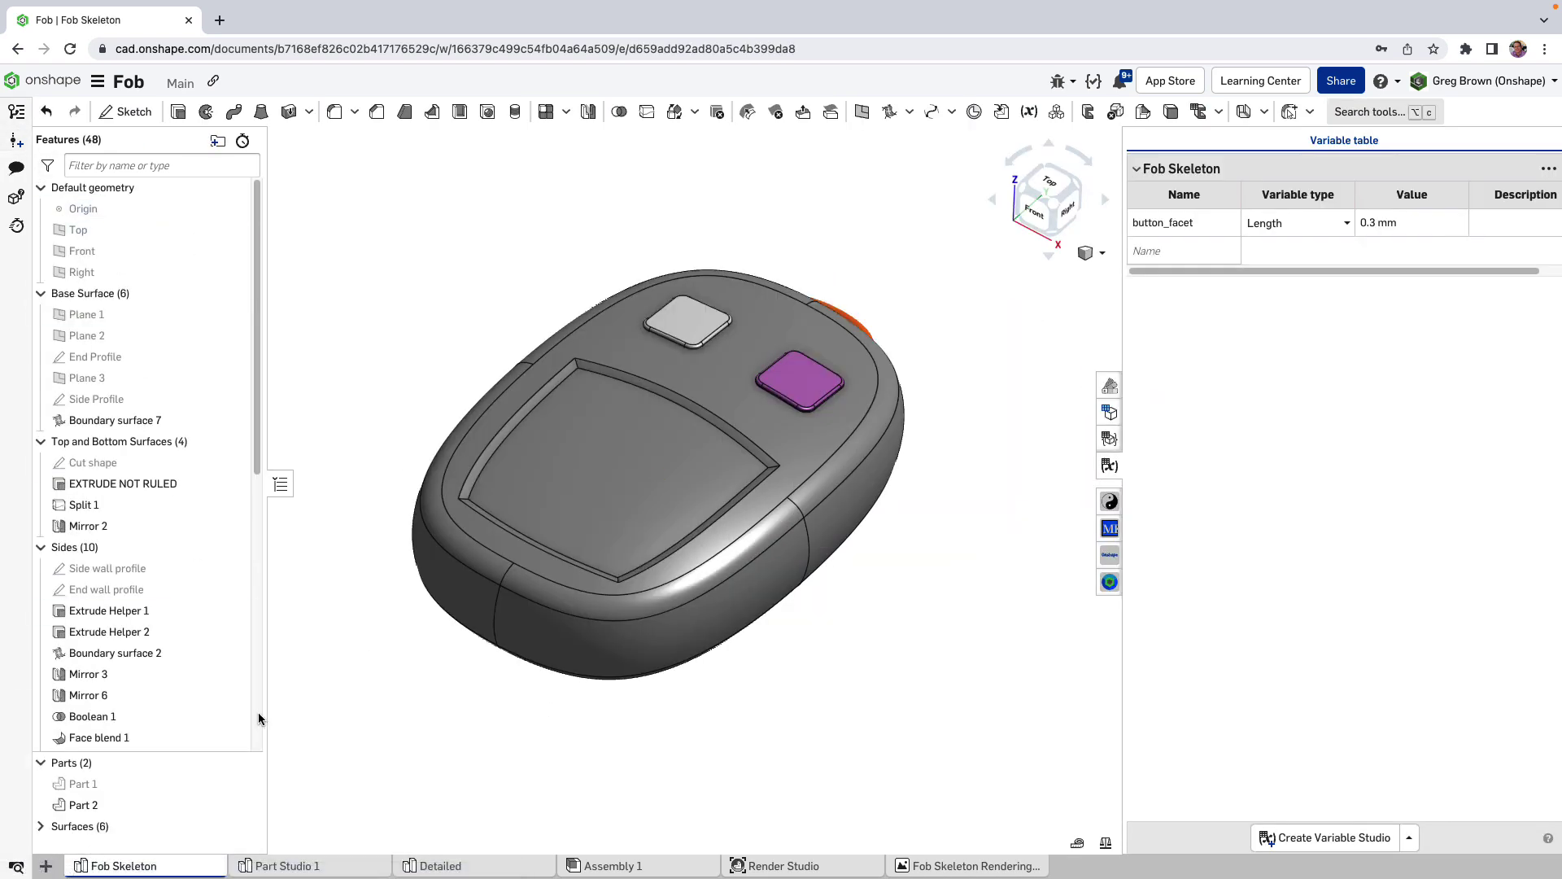
{"action": "left_click", "coordinate": [311, 864]}
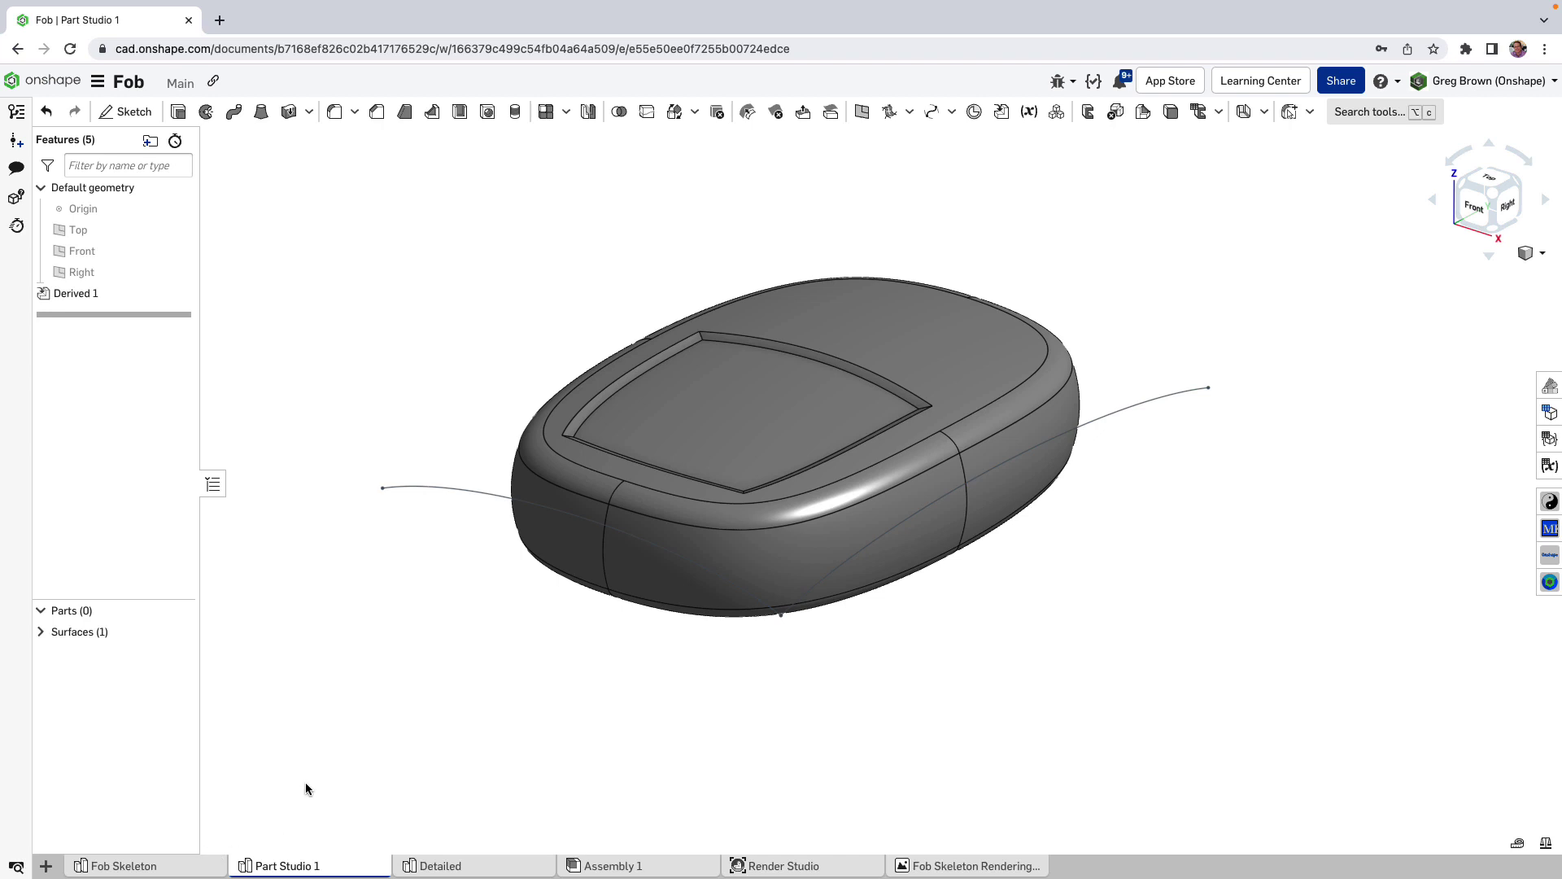
{"action": "right_click_drag", "start_coordinate": [305, 783], "coordinate": [457, 706]}
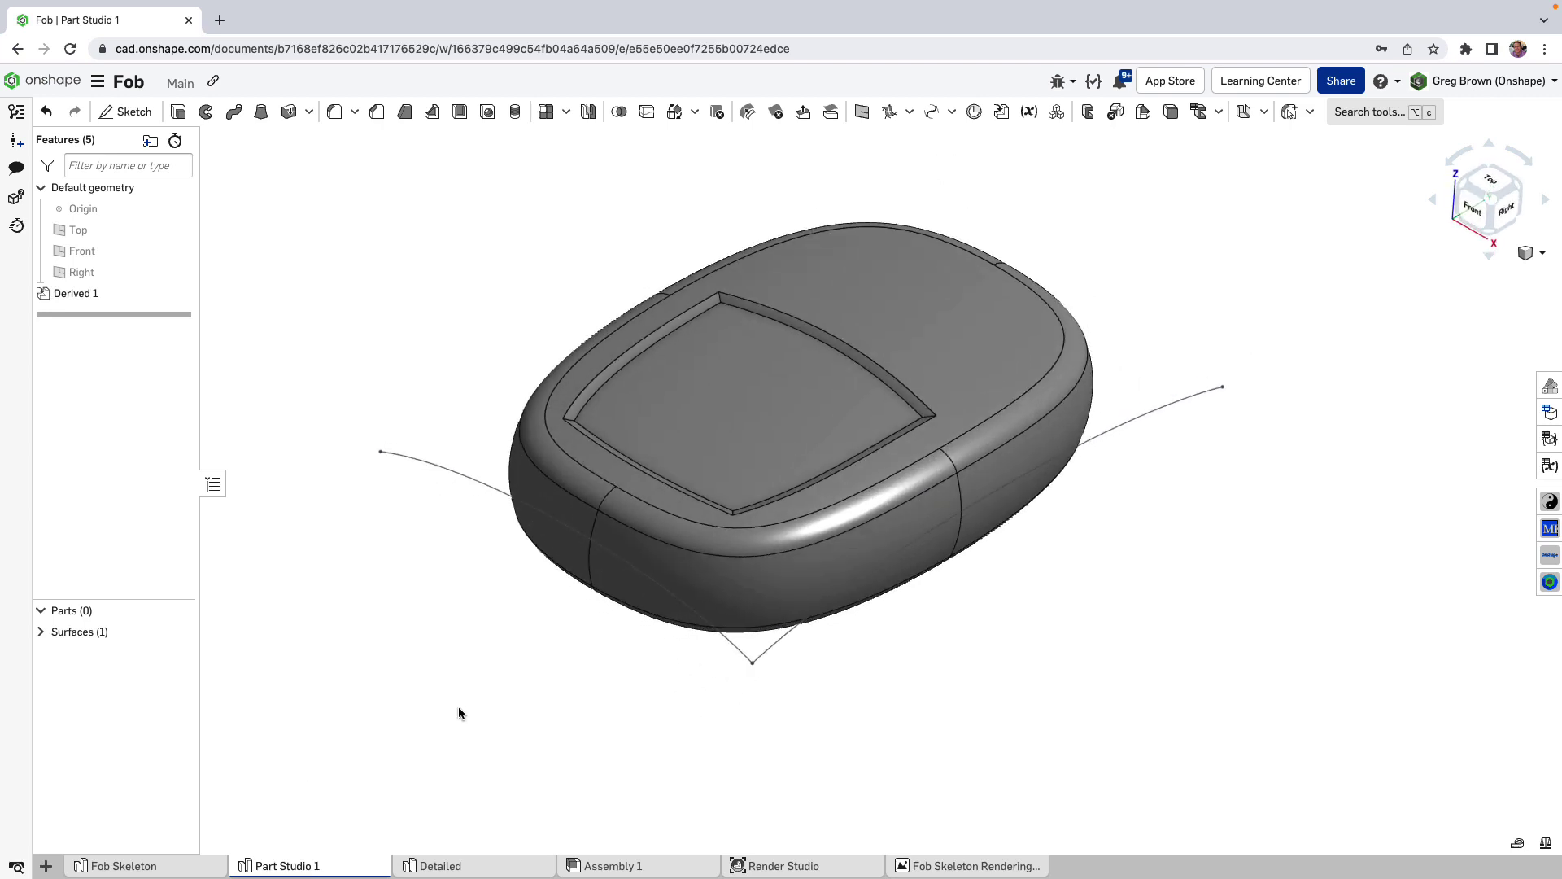
{"action": "mouse_move", "coordinate": [331, 872]}
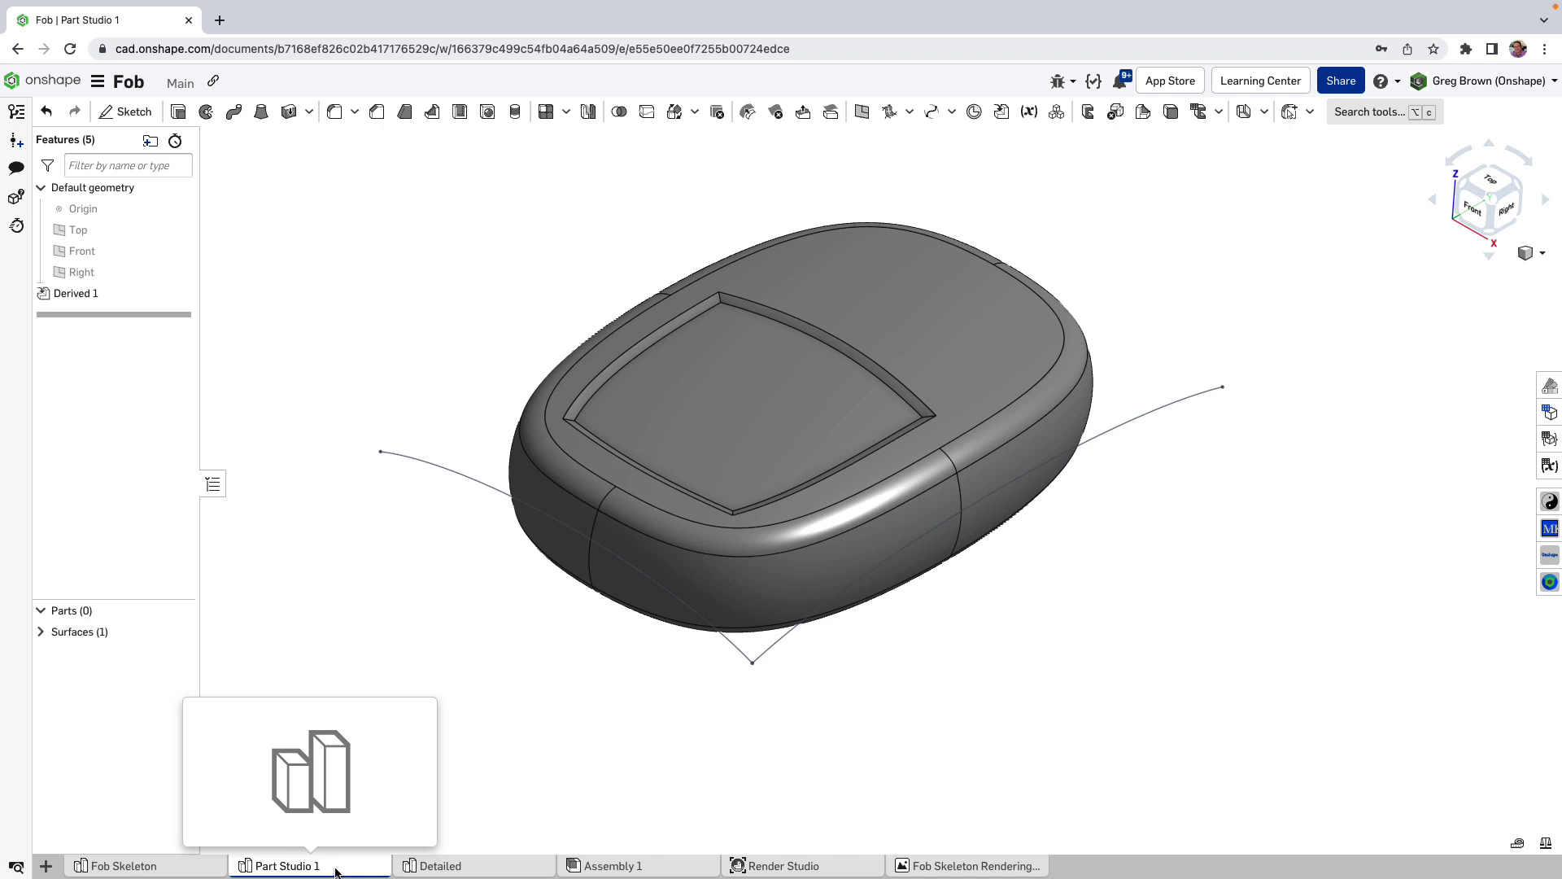
Show the Top plane in Part Studio 1 and inspect where it crosses the derived fob surface.
{"action": "right_click_drag", "start_coordinate": [561, 725], "coordinate": [607, 631]}
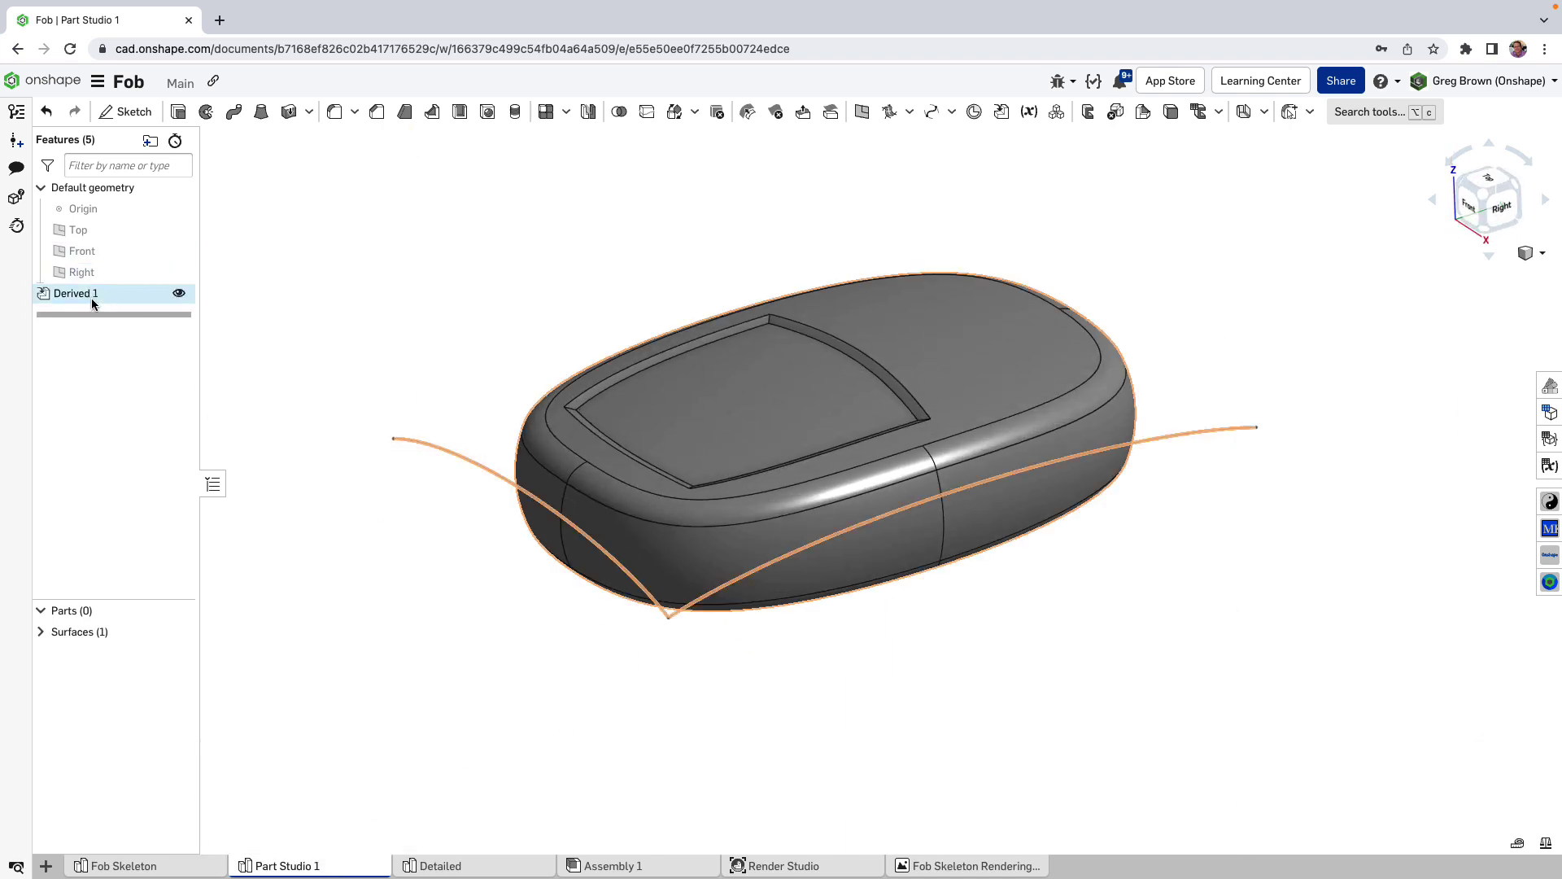
{"action": "scroll", "coordinate": [684, 547], "scroll_direction": "down", "scroll_amount": 2}
{"action": "right_click_drag", "start_coordinate": [684, 547], "coordinate": [569, 488]}
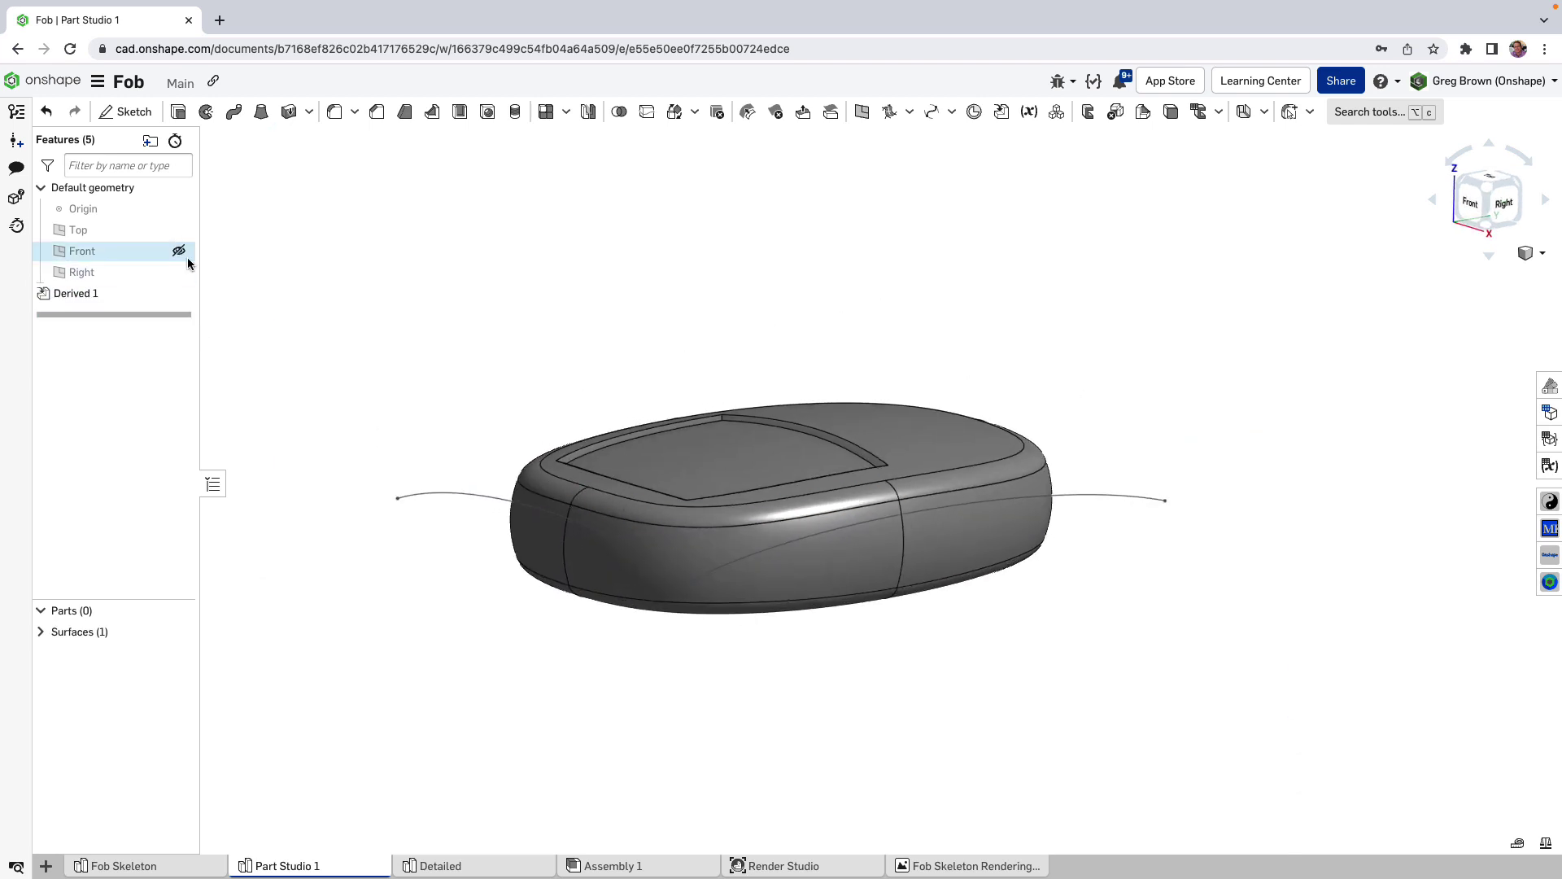
{"action": "left_click", "coordinate": [183, 230]}
{"action": "right_click_drag", "start_coordinate": [553, 342], "coordinate": [651, 383]}
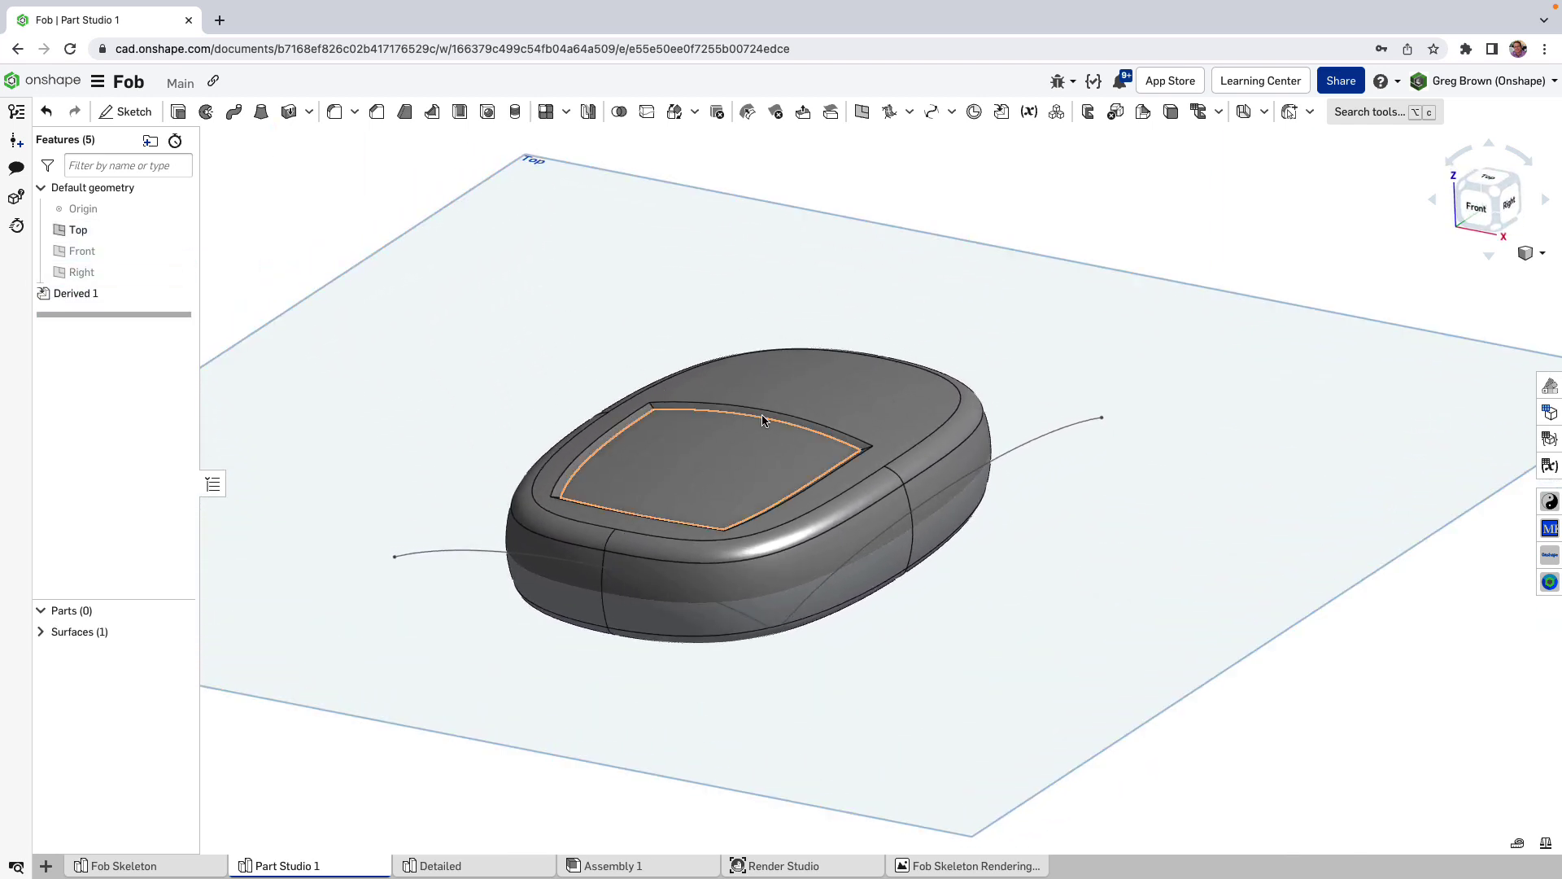
{"action": "right_click_drag", "start_coordinate": [660, 477], "coordinate": [814, 537]}
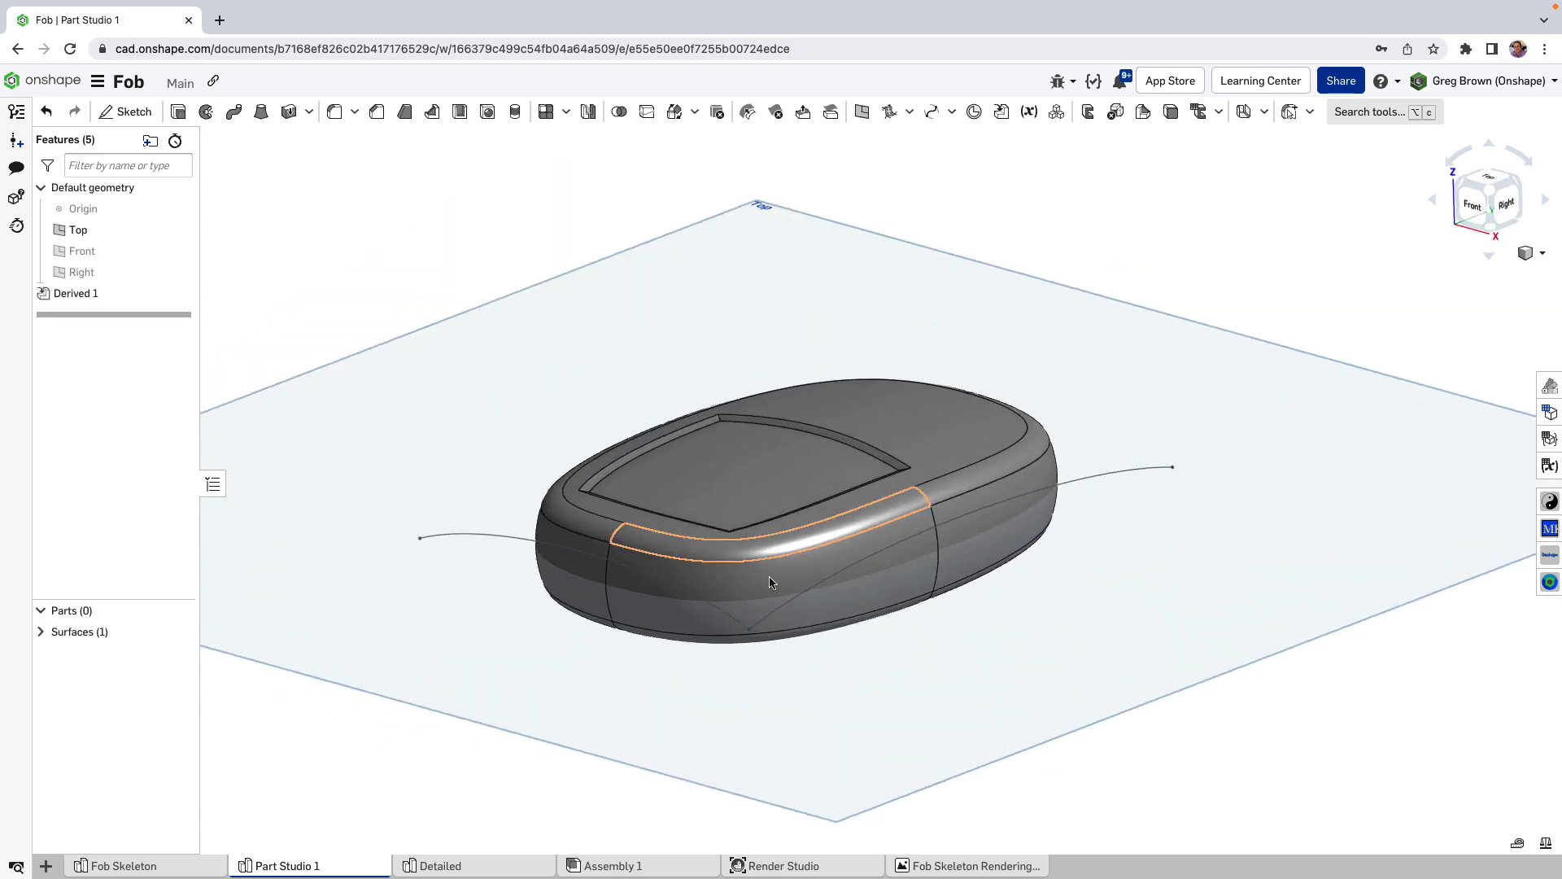
{"action": "scroll", "coordinate": [940, 574], "scroll_direction": "up", "scroll_amount": 3}
{"action": "right_click_drag", "start_coordinate": [940, 574], "coordinate": [936, 564]}
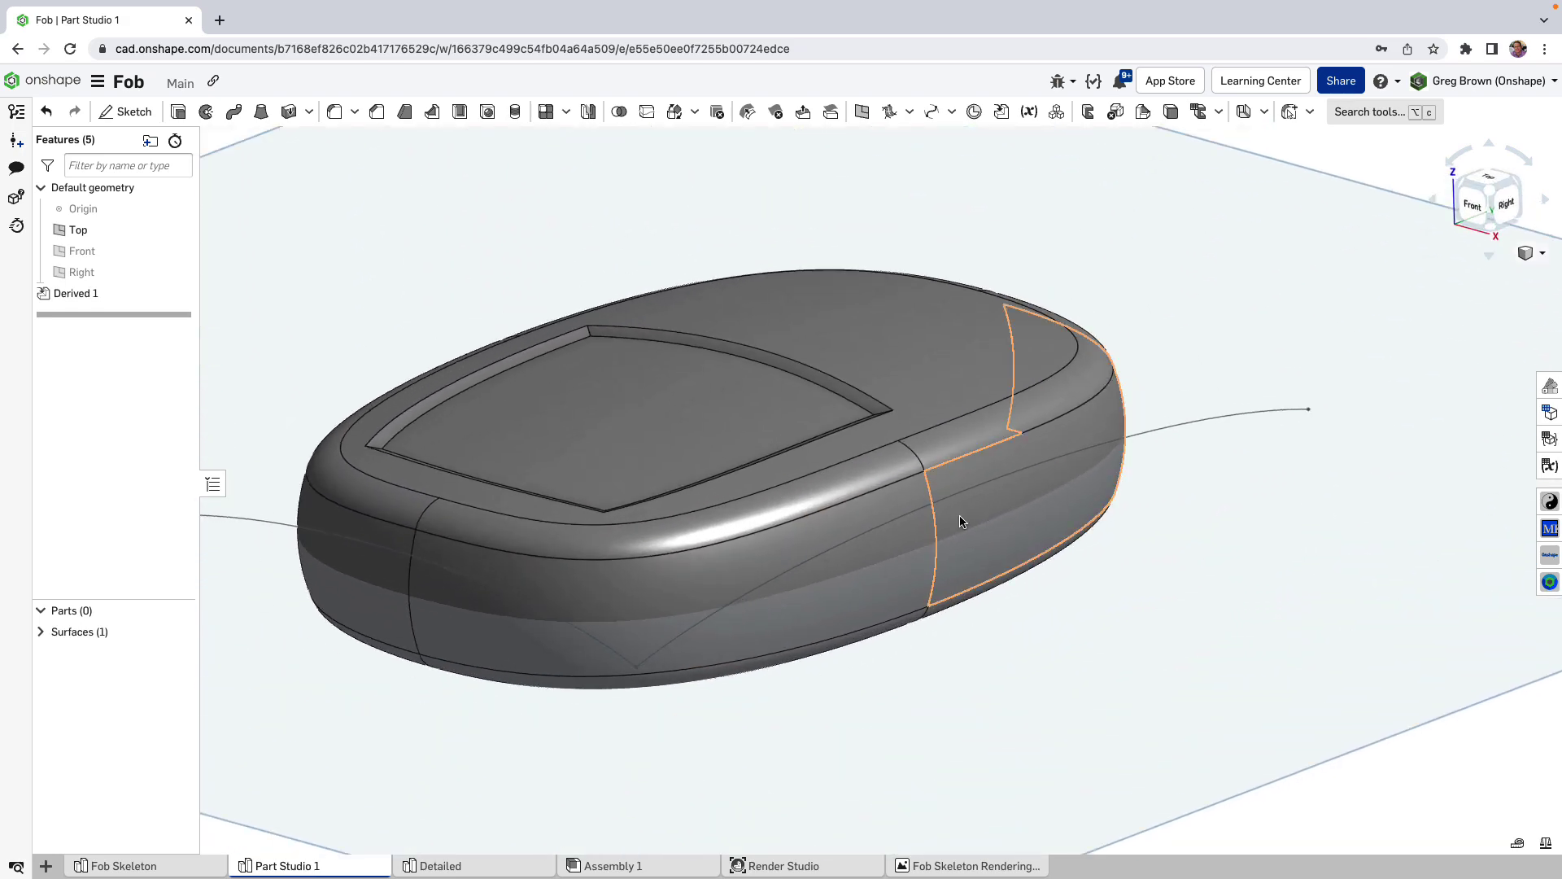
Inspect the derived fob surface and profile curve in Part Studio 1 from above and from the underside.
{"action": "right_click_drag", "start_coordinate": [942, 621], "coordinate": [944, 553]}
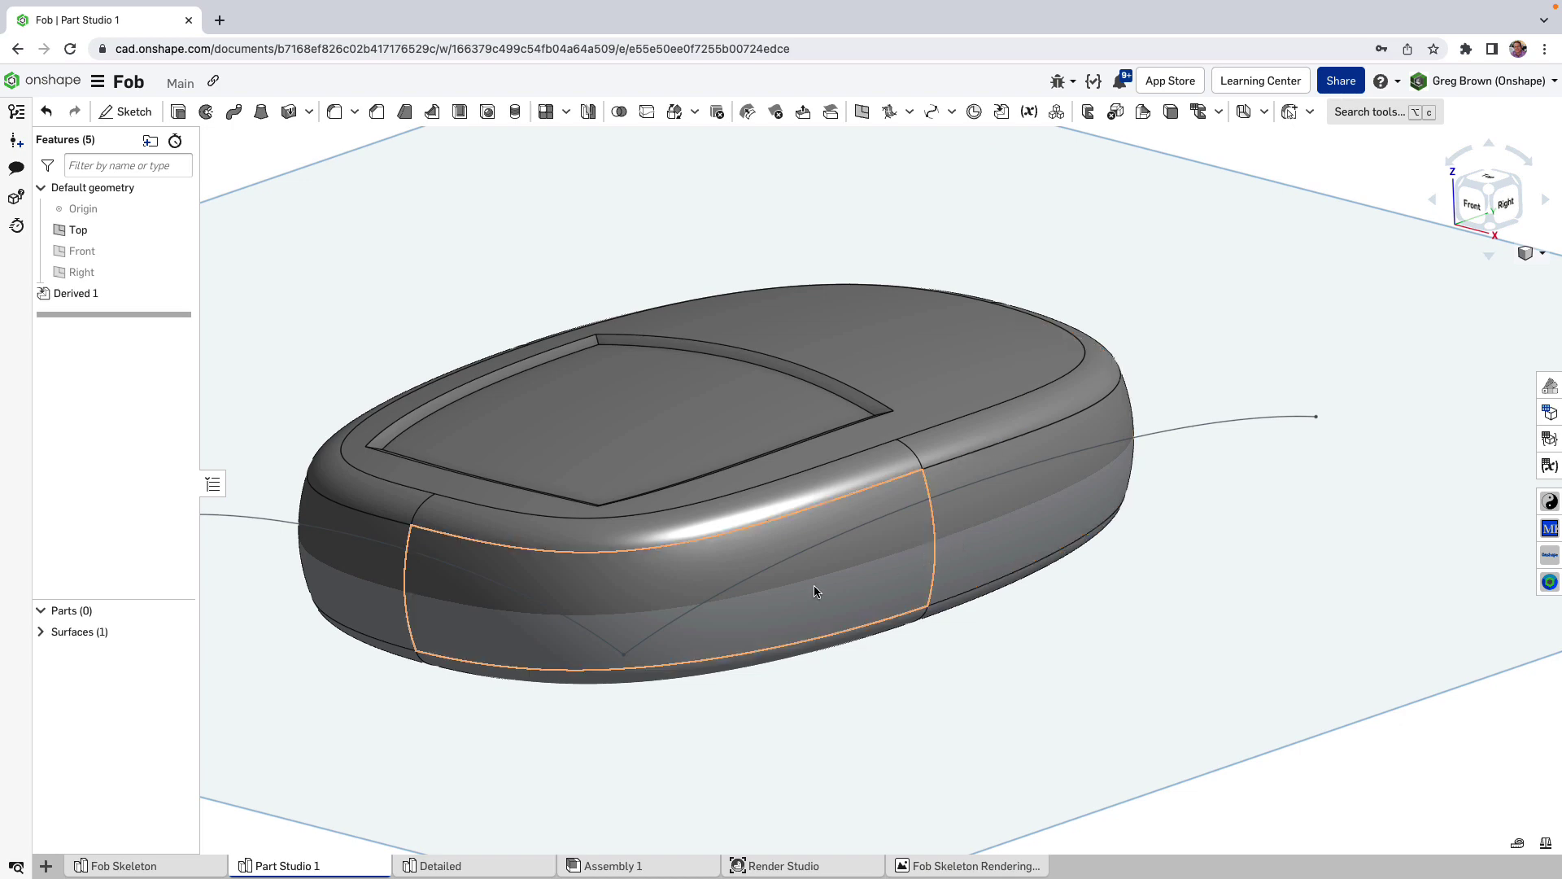
{"action": "right_click_drag", "start_coordinate": [413, 592], "coordinate": [795, 492]}
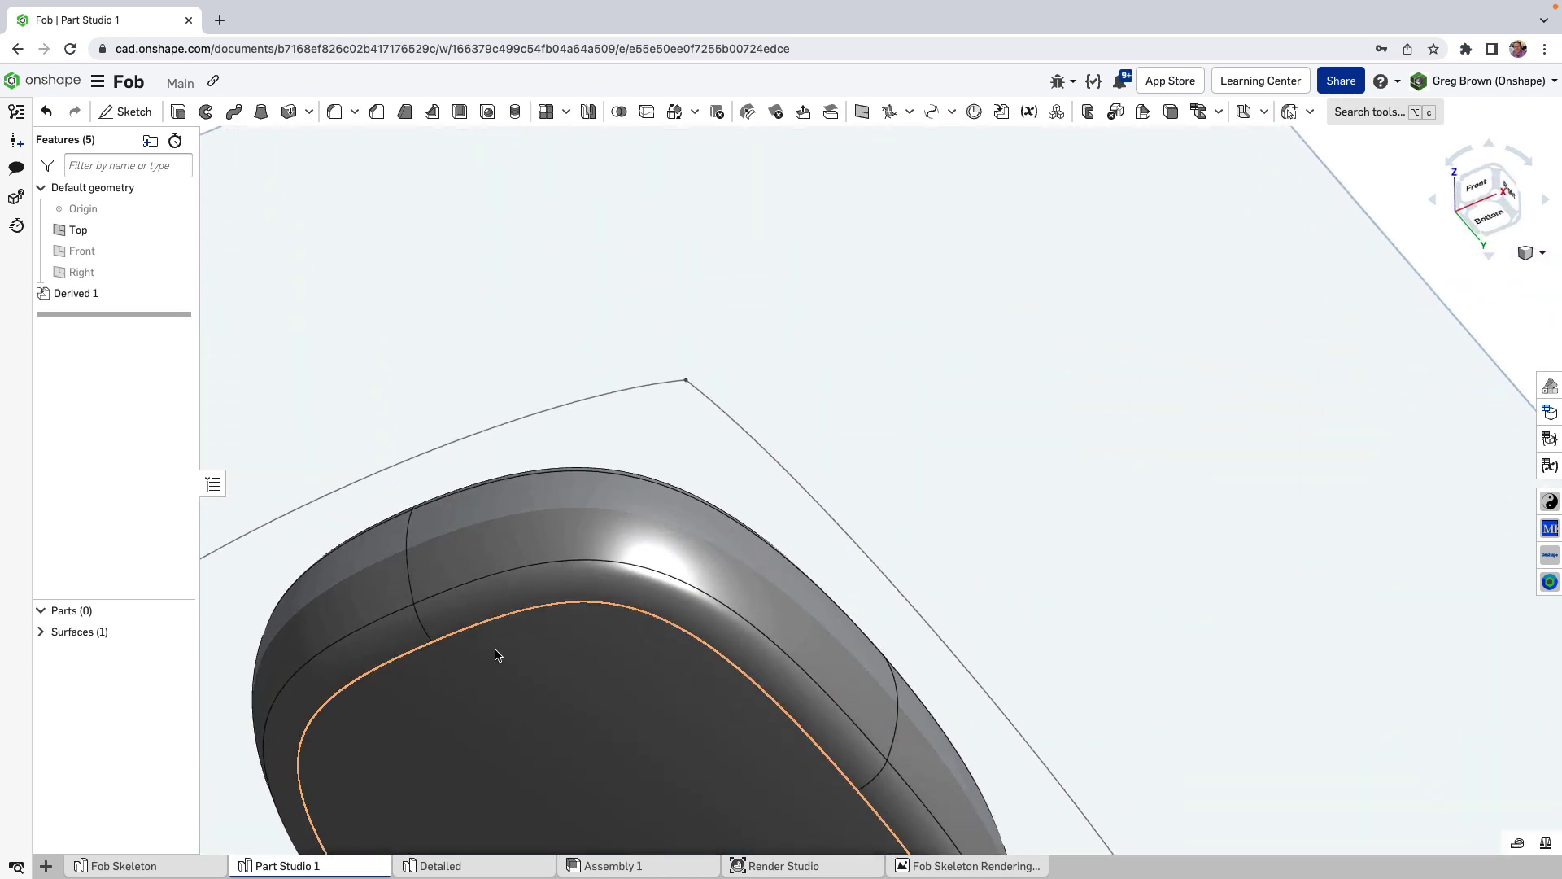
{"action": "right_click_drag", "start_coordinate": [677, 541], "coordinate": [649, 607]}
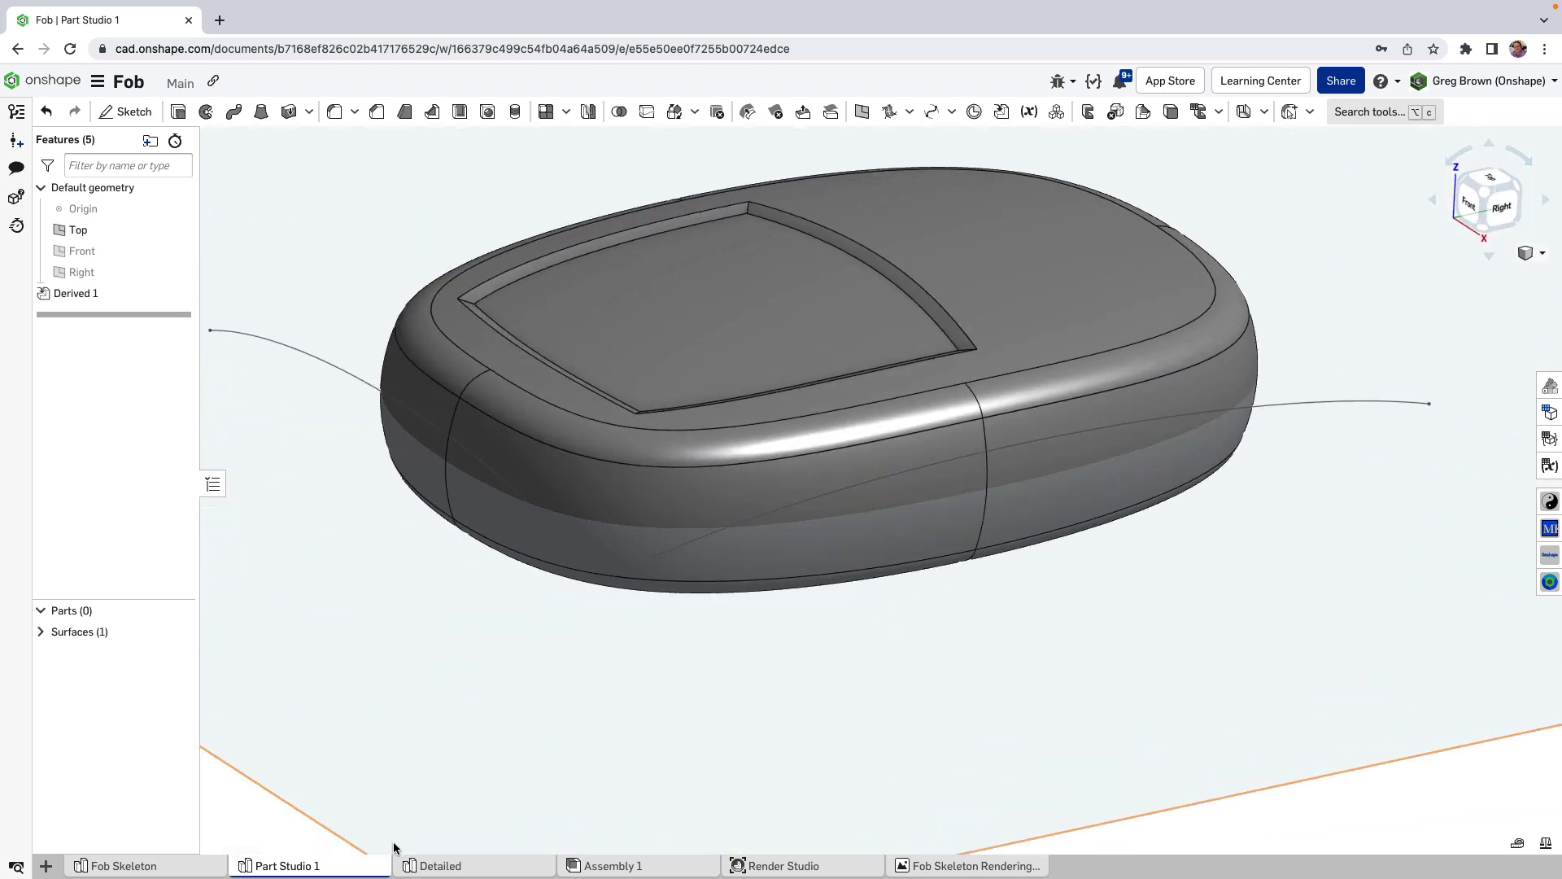
Open the Detailed studio and highlight the top face of the fob to see which feature and part it belongs to.
{"action": "left_click", "coordinate": [432, 867]}
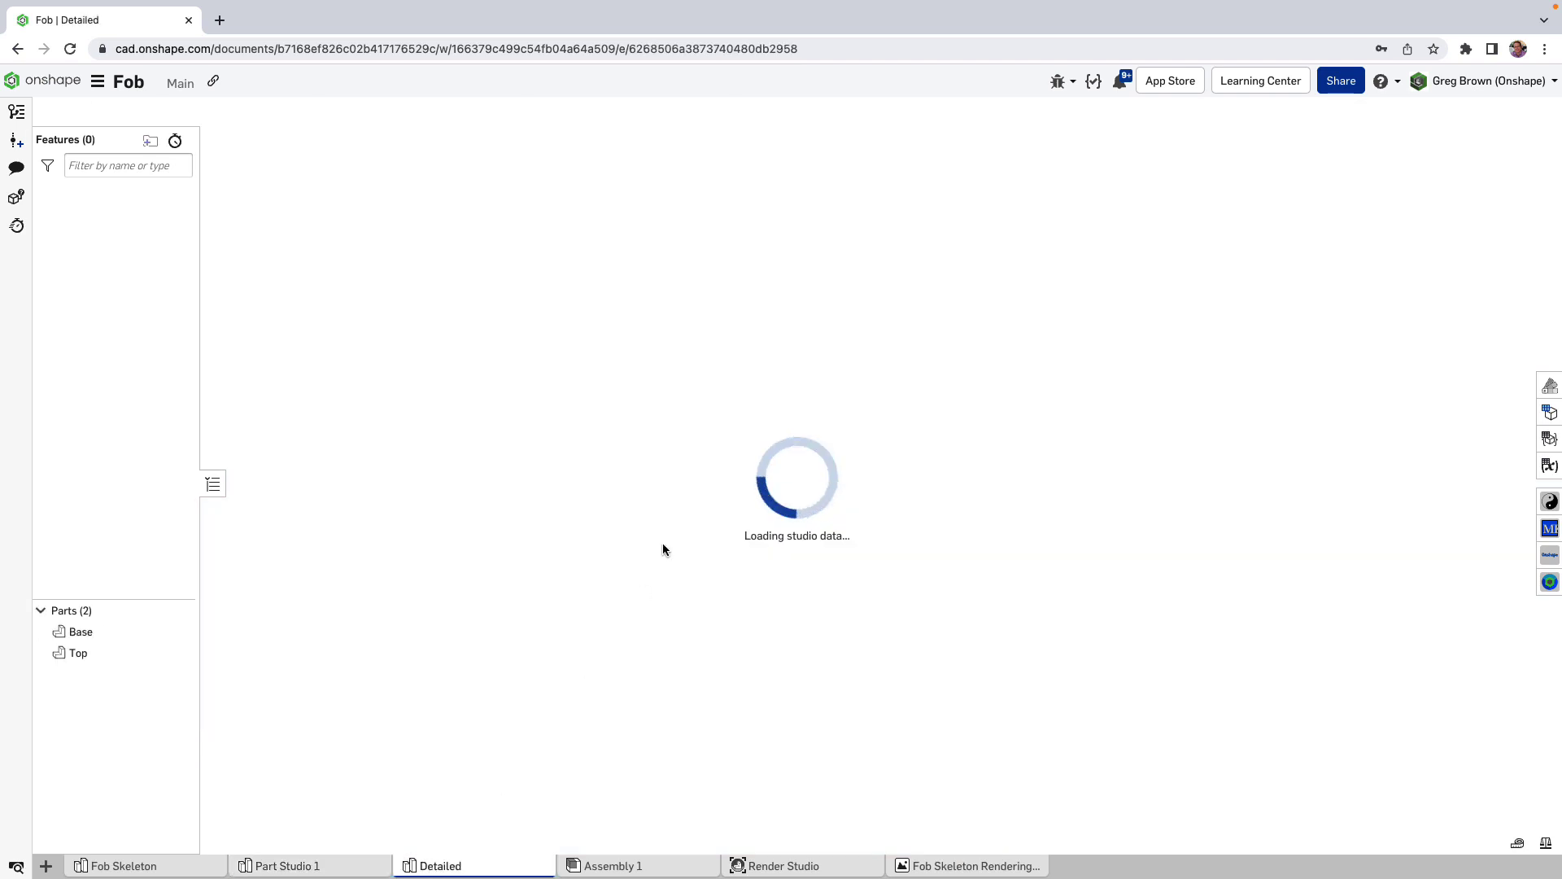
{"action": "scroll", "coordinate": [934, 477], "scroll_direction": "up", "scroll_amount": 5}
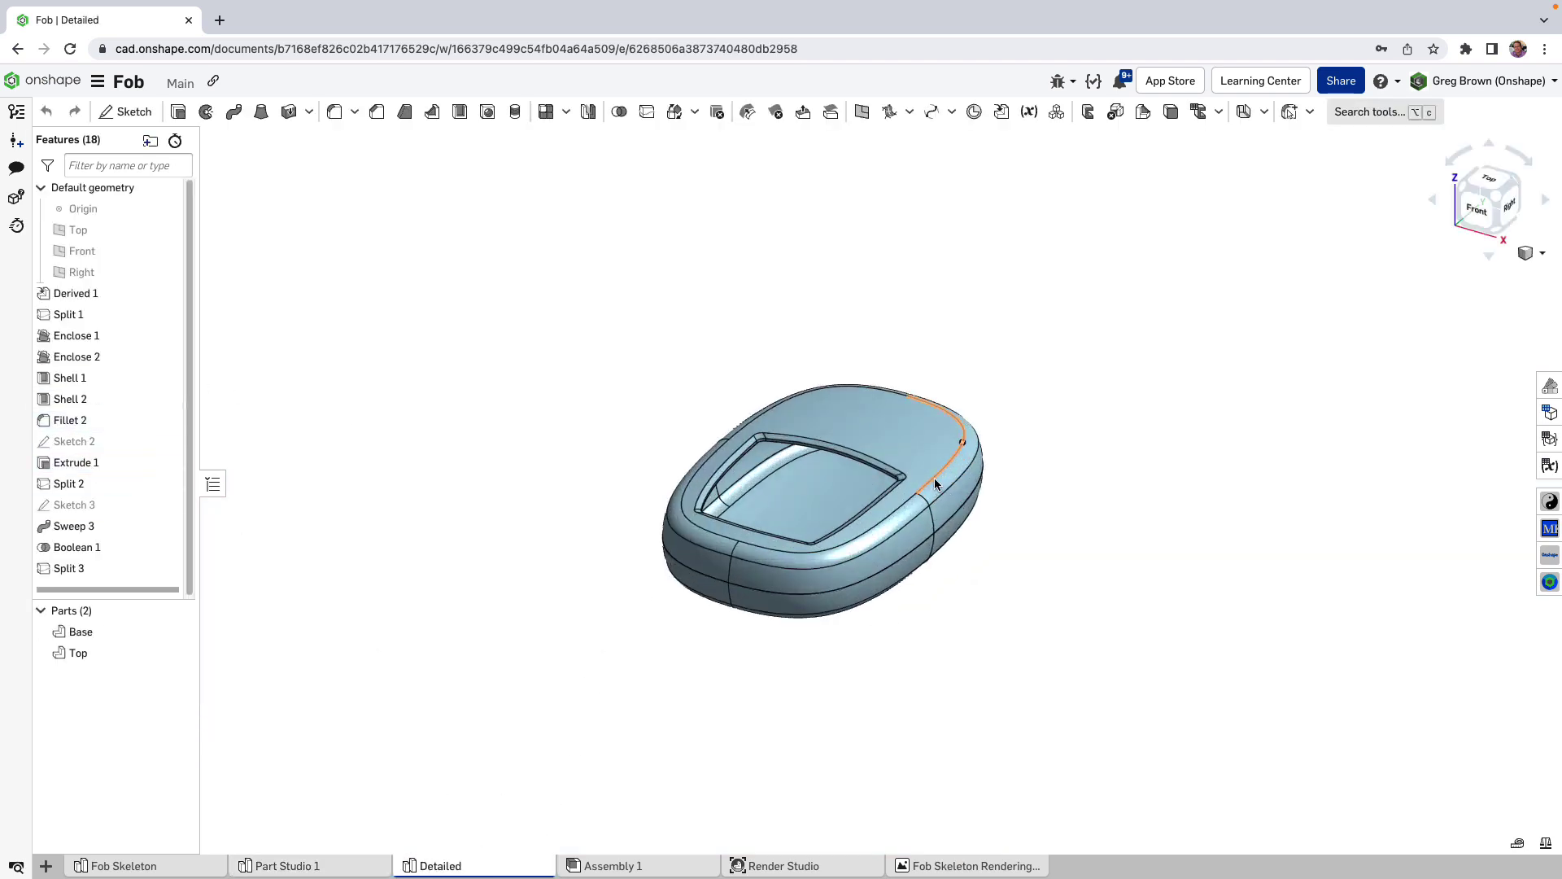
{"action": "mouse_move", "coordinate": [934, 476]}
{"action": "right_mouse_down"}
{"action": "mouse_move", "coordinate": [915, 505]}
{"action": "mouse_move", "coordinate": [946, 451]}
{"action": "right_mouse_up"}
{"action": "left_click", "coordinate": [948, 430]}
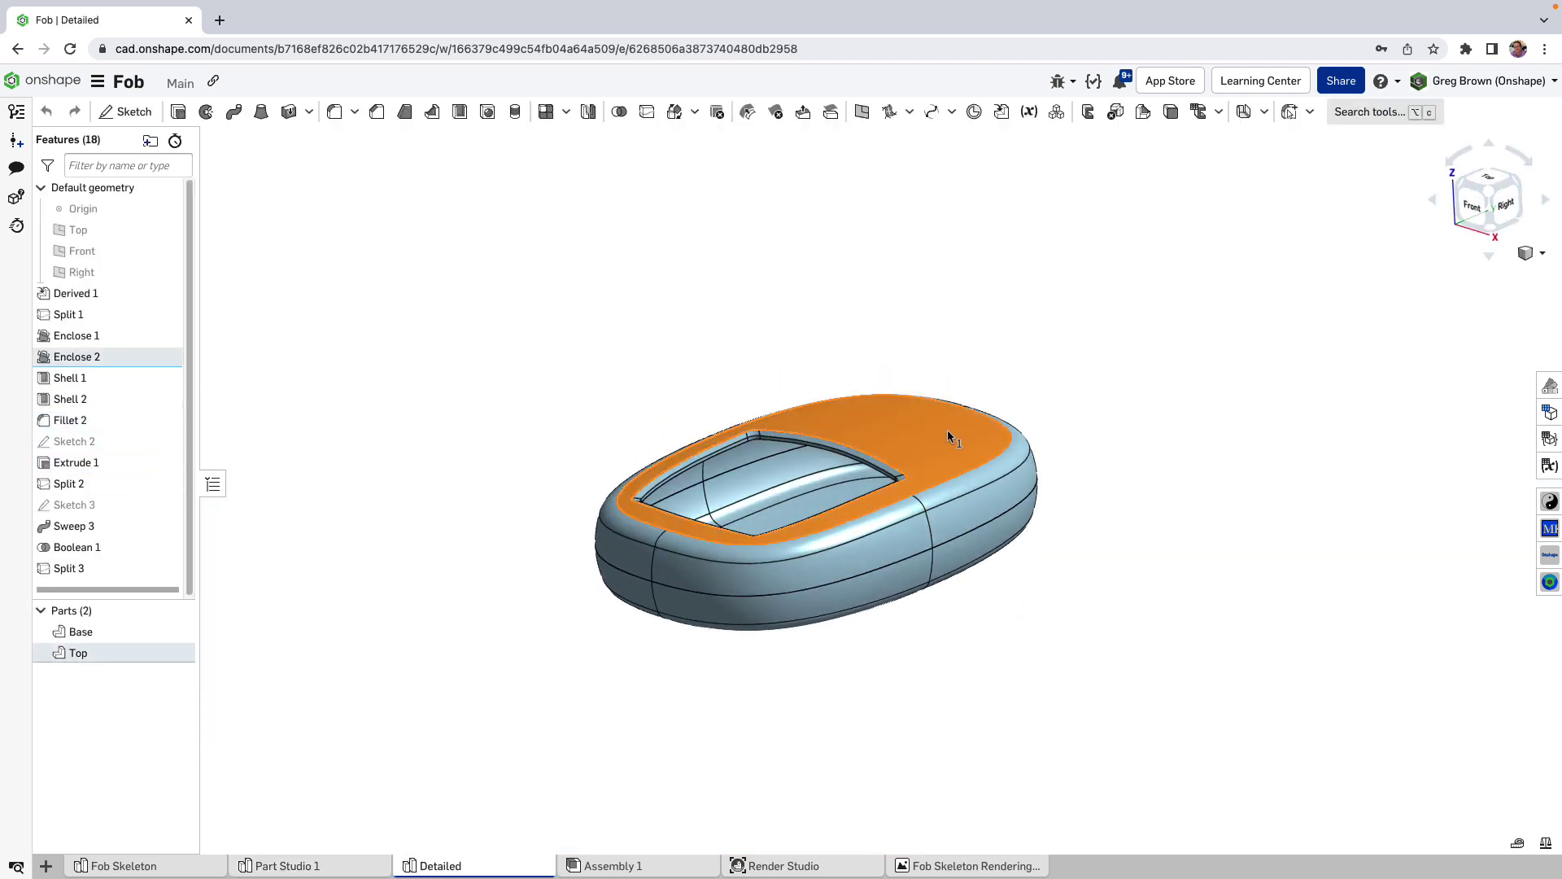
{"action": "left_click", "coordinate": [983, 574]}
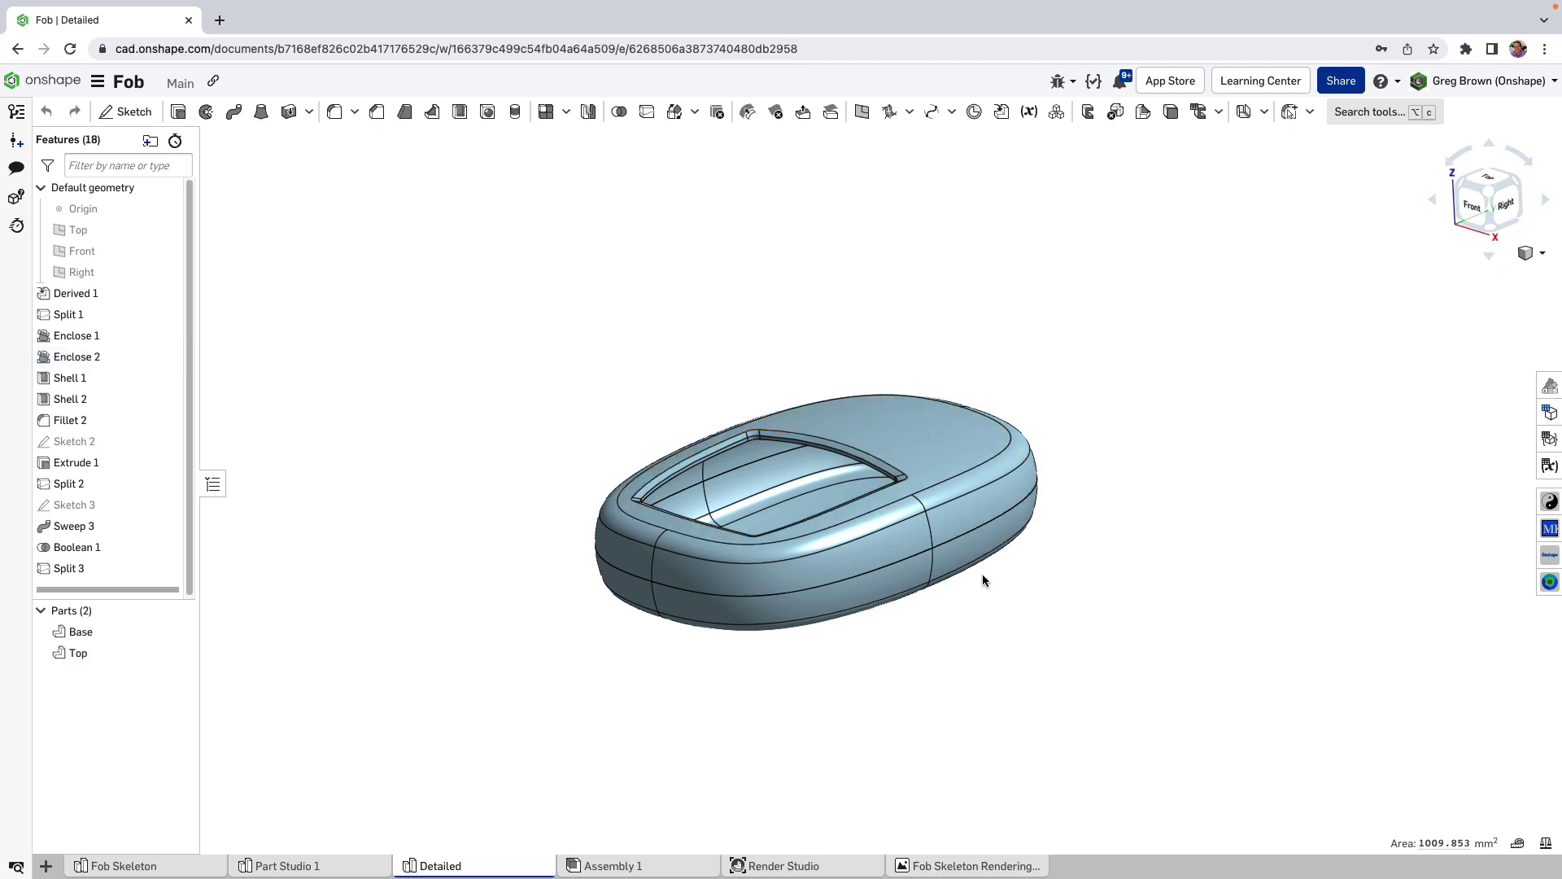
Hide the Base part and inspect the inside and the mating lip of the Top part.
{"action": "key", "text": "y"}
{"action": "right_click_drag", "start_coordinate": [971, 640], "coordinate": [1014, 368]}
{"action": "scroll", "coordinate": [1013, 368], "scroll_direction": "up", "scroll_amount": 5}
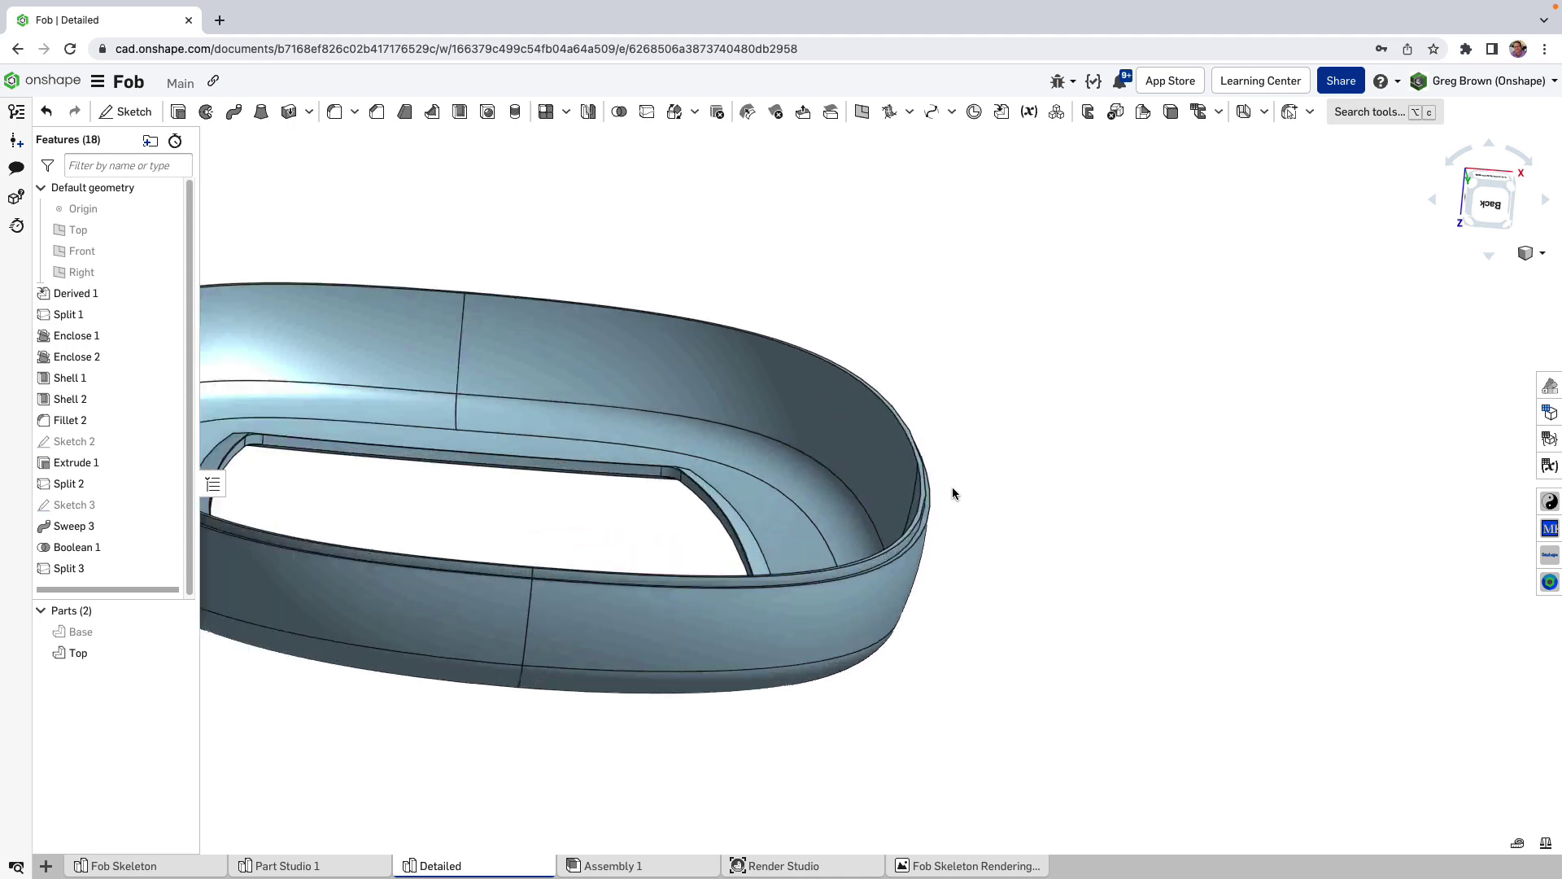
{"action": "right_click_drag", "start_coordinate": [848, 485], "coordinate": [831, 444]}
{"action": "scroll", "coordinate": [891, 456], "scroll_direction": "down", "scroll_amount": 5}
{"action": "scroll", "coordinate": [944, 474], "scroll_direction": "down", "scroll_amount": 5}
{"action": "scroll", "coordinate": [949, 325], "scroll_direction": "up", "scroll_amount": 6}
Highlight a corner fillet of the Top part's window opening and open its Fillet 2 feature for editing.
{"action": "left_click", "coordinate": [1003, 332]}
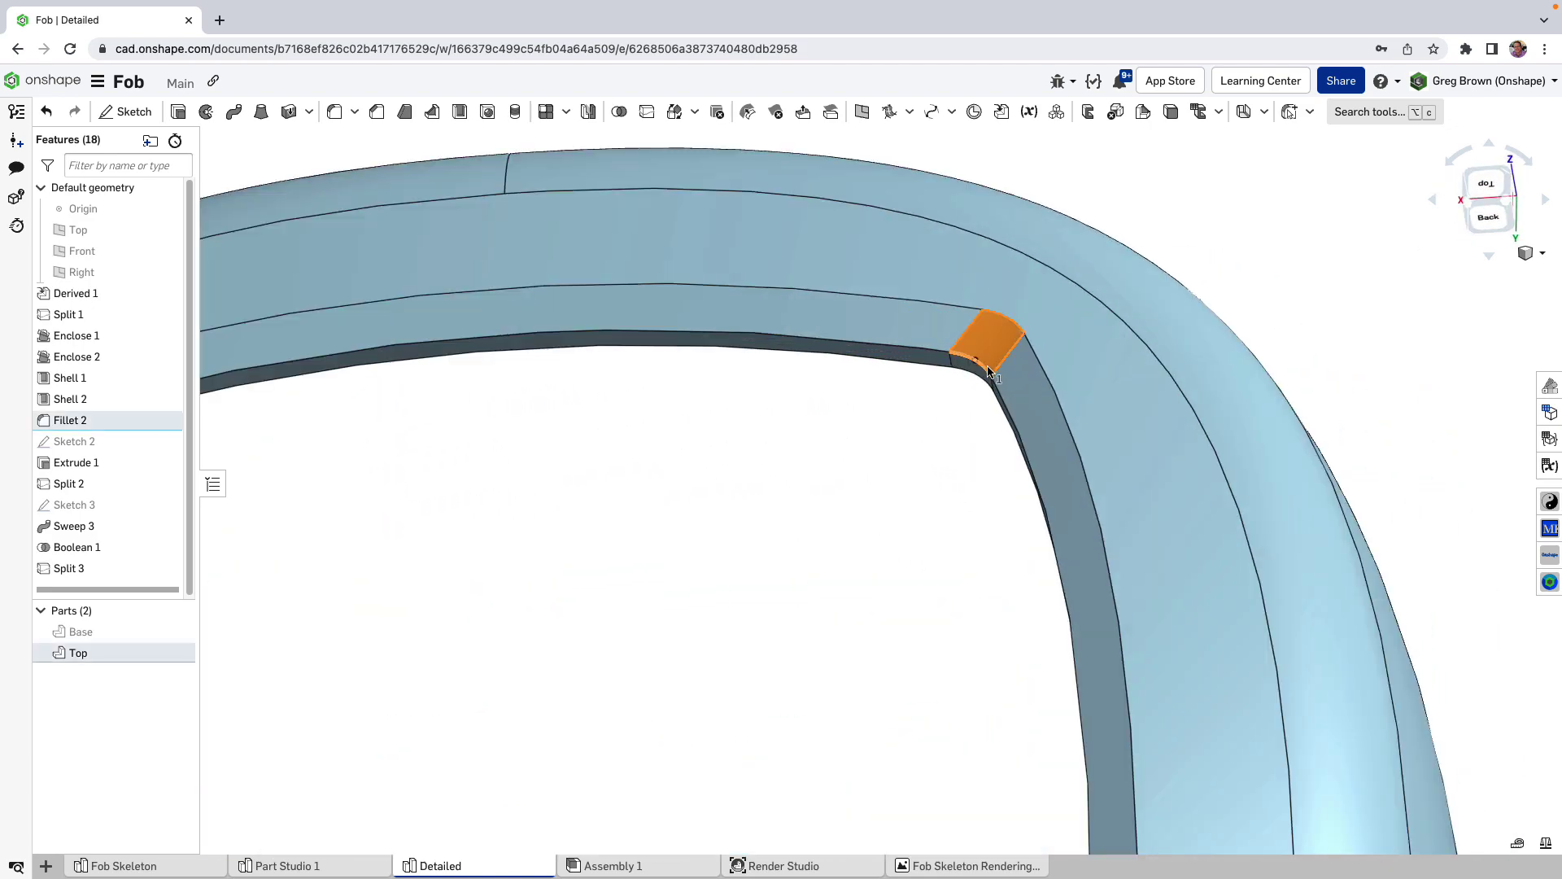
{"action": "scroll", "coordinate": [913, 279], "scroll_direction": "down", "scroll_amount": 6}
{"action": "right_click_drag", "start_coordinate": [942, 269], "coordinate": [932, 462]}
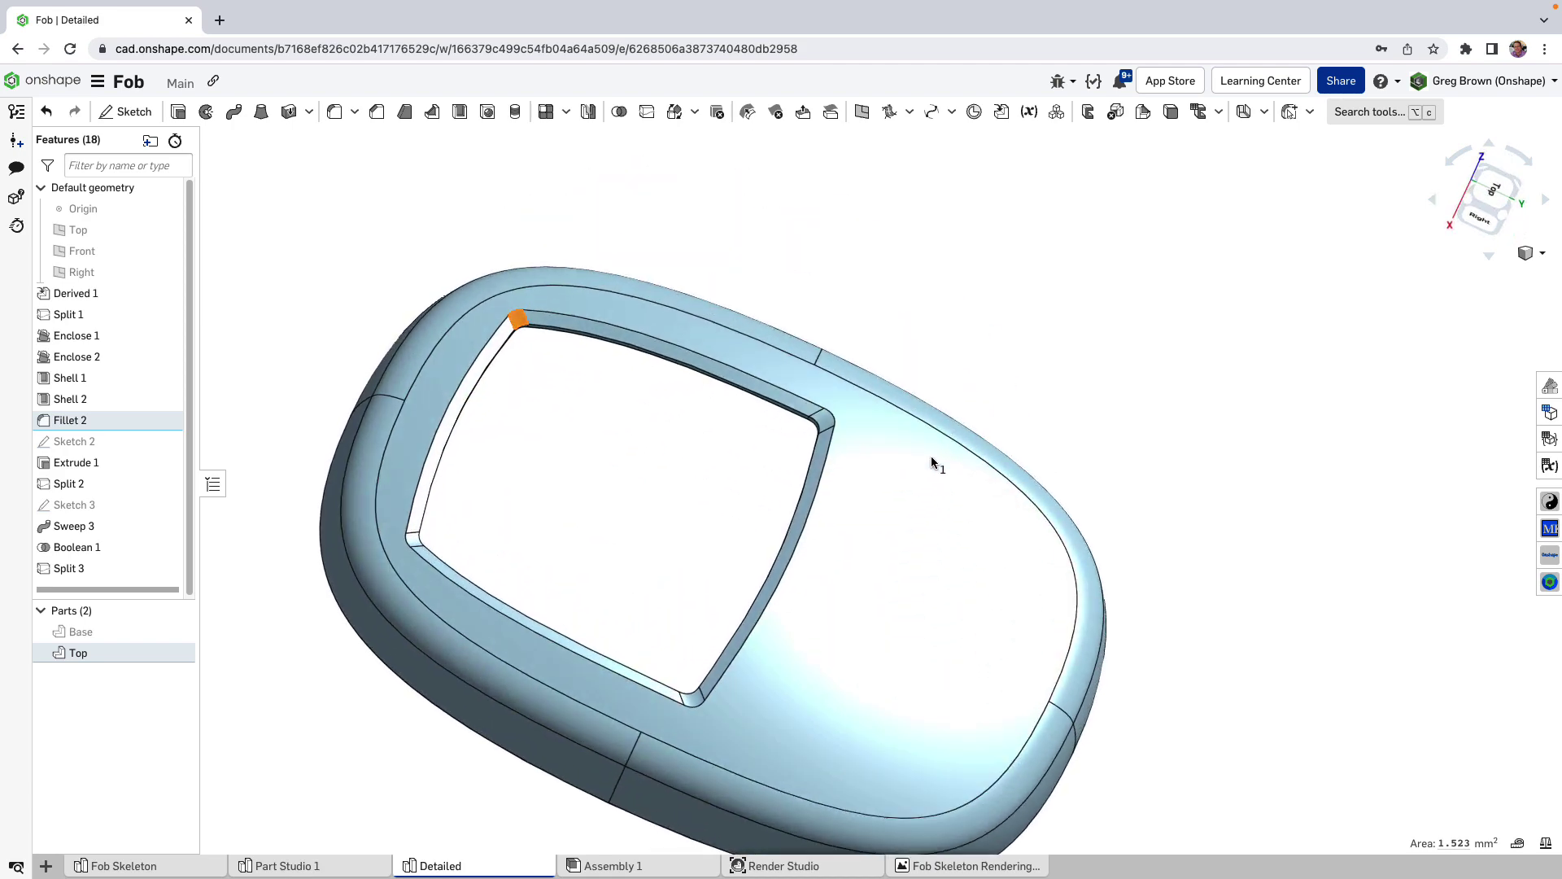
{"action": "right_click", "coordinate": [111, 422]}
{"action": "left_click", "coordinate": [155, 463]}
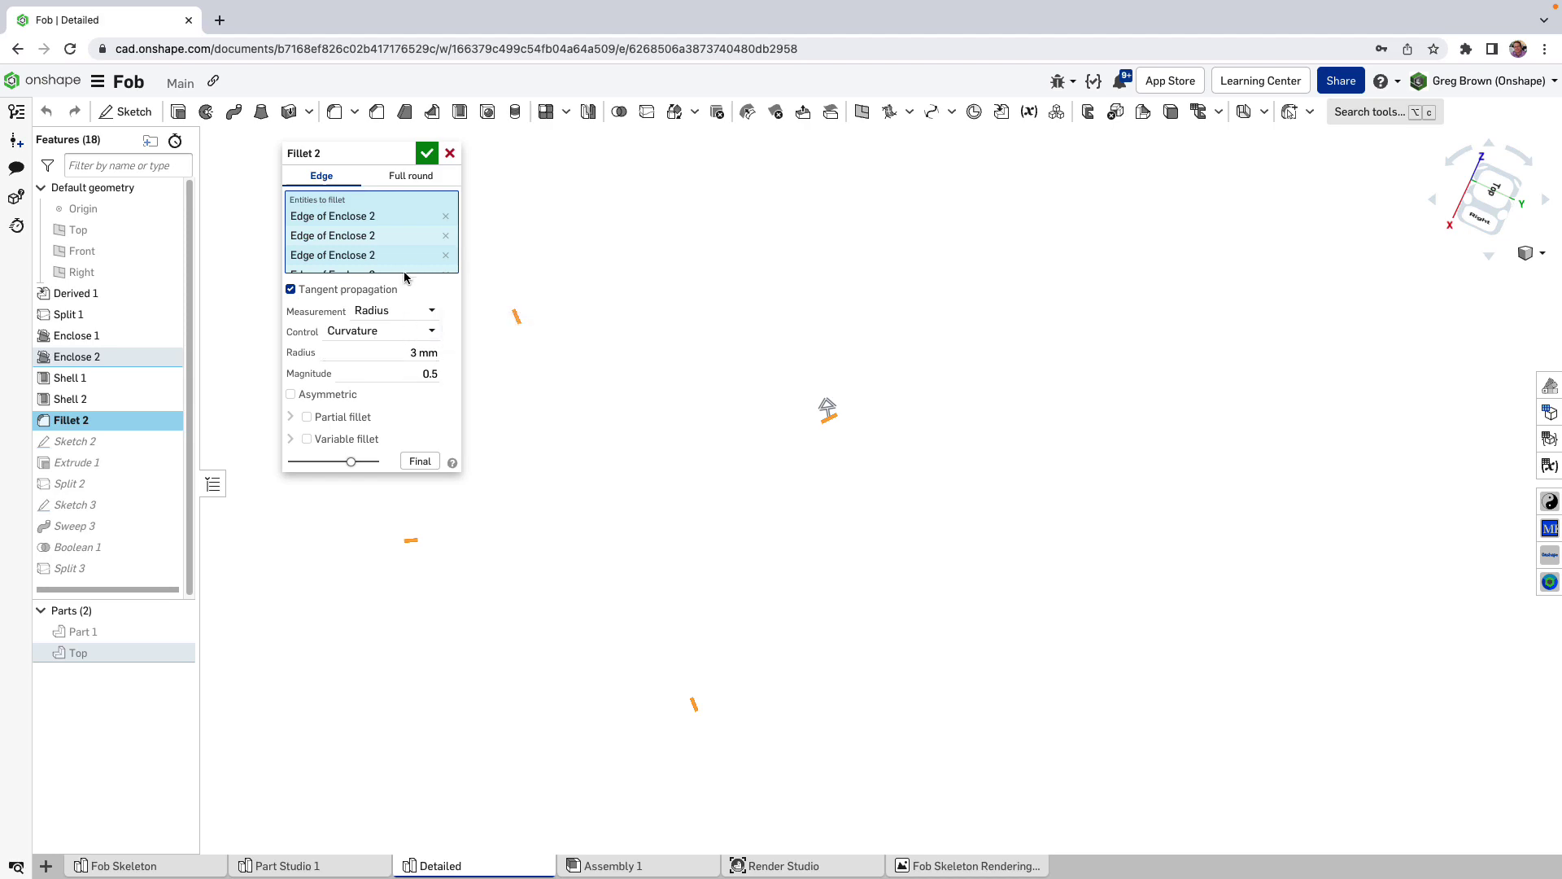
Show the final preview of Fillet 2, examine the window corner up close, and cancel the edit.
{"action": "left_click", "coordinate": [421, 460]}
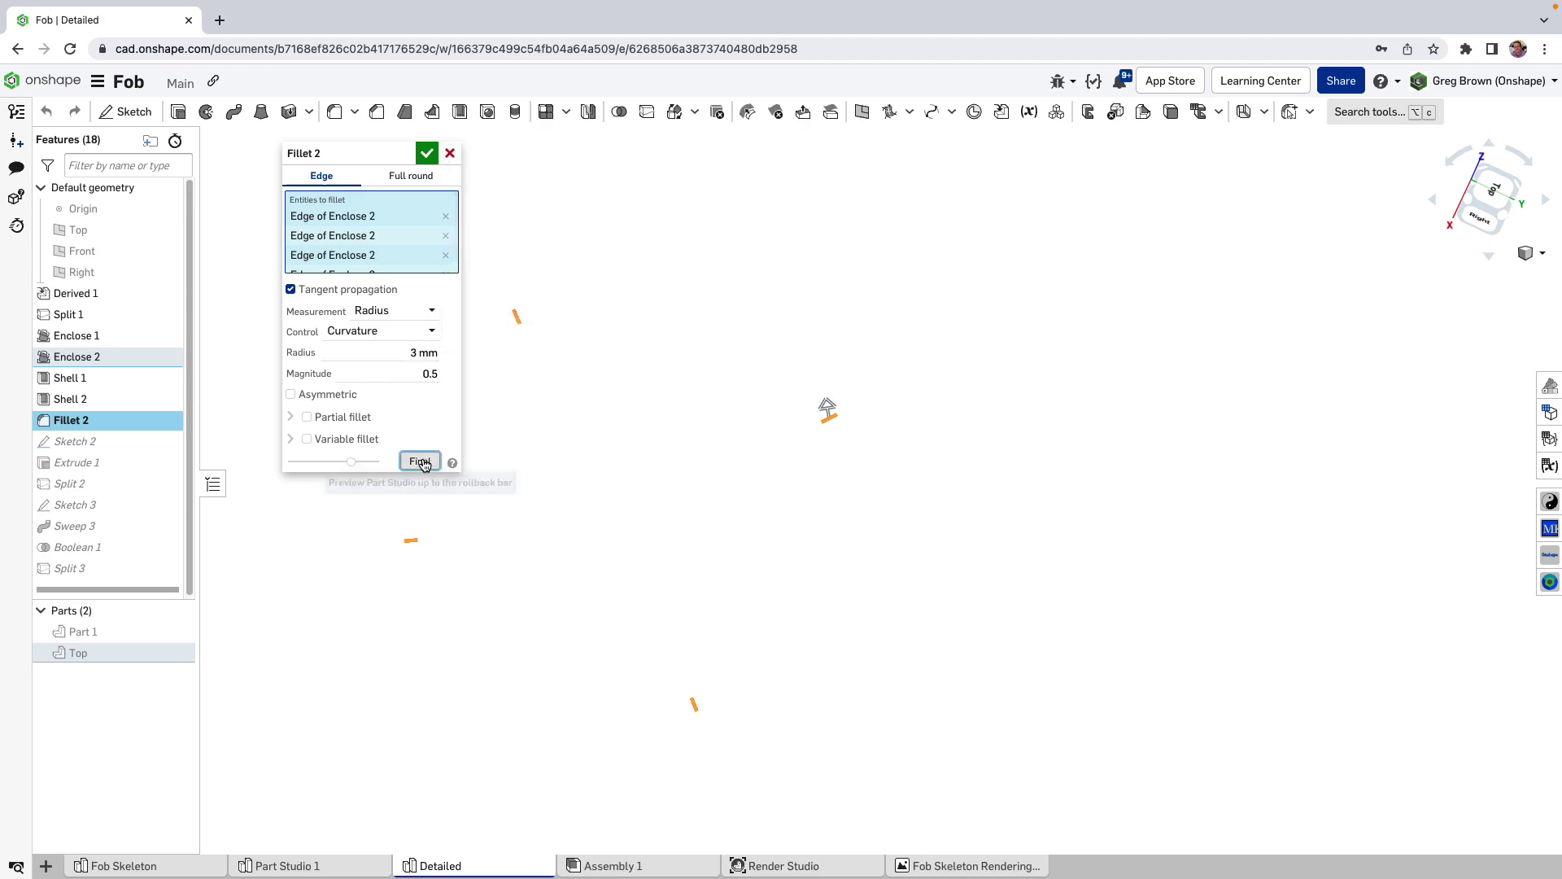
{"action": "scroll", "coordinate": [832, 419], "scroll_direction": "up", "scroll_amount": 5}
{"action": "scroll", "coordinate": [831, 421], "scroll_direction": "up", "scroll_amount": 5}
{"action": "right_click_drag", "start_coordinate": [831, 421], "coordinate": [768, 433]}
{"action": "left_click", "coordinate": [450, 153]}
{"action": "scroll", "coordinate": [830, 409], "scroll_direction": "down", "scroll_amount": 10}
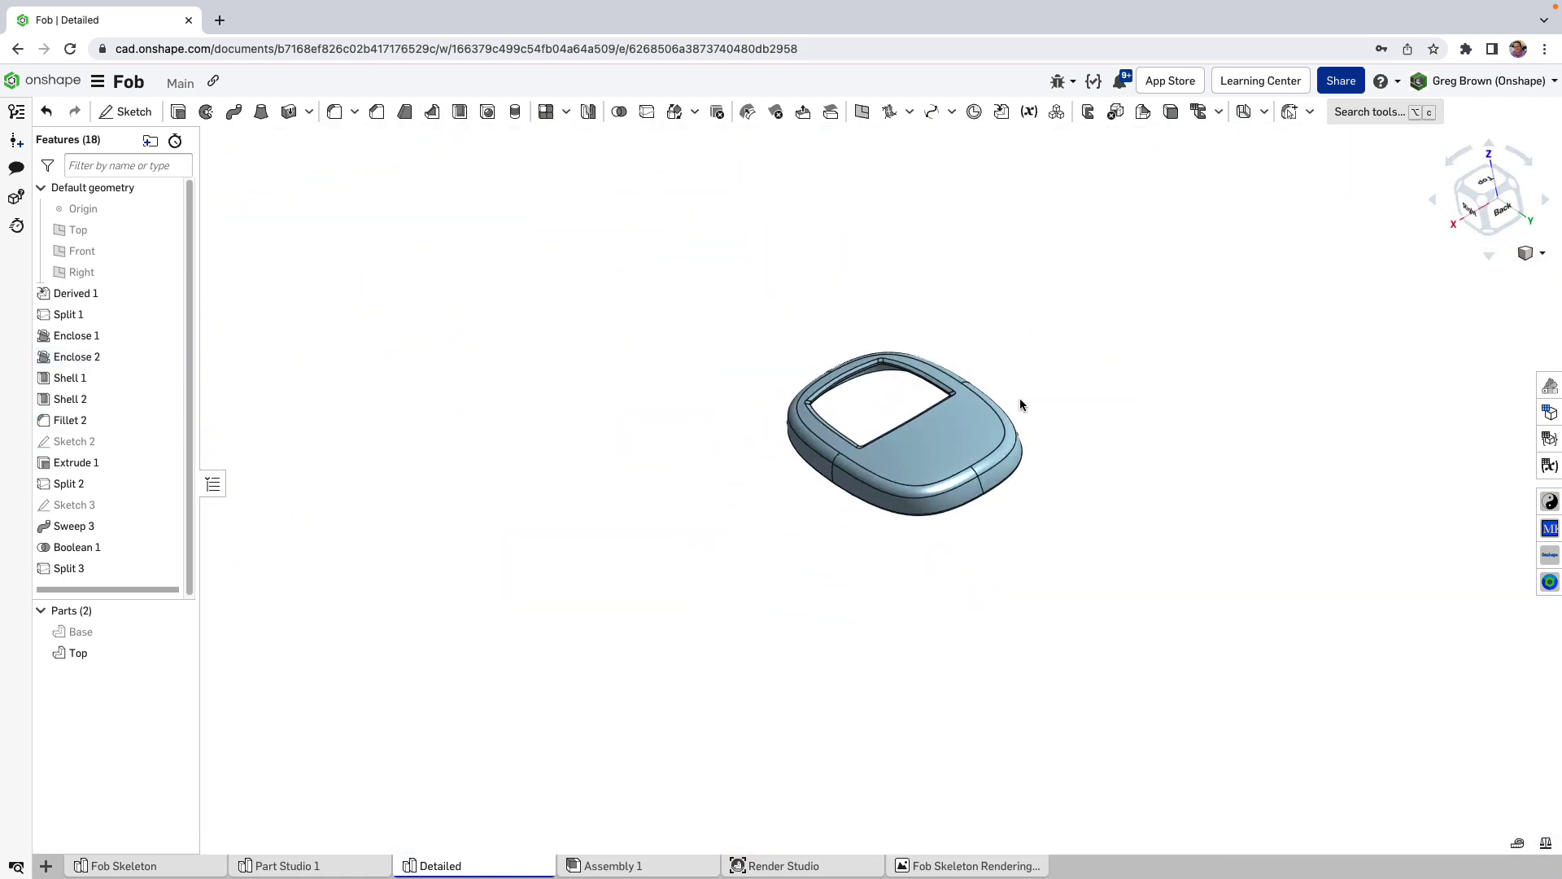
{"action": "right_click_drag", "start_coordinate": [1022, 401], "coordinate": [739, 585]}
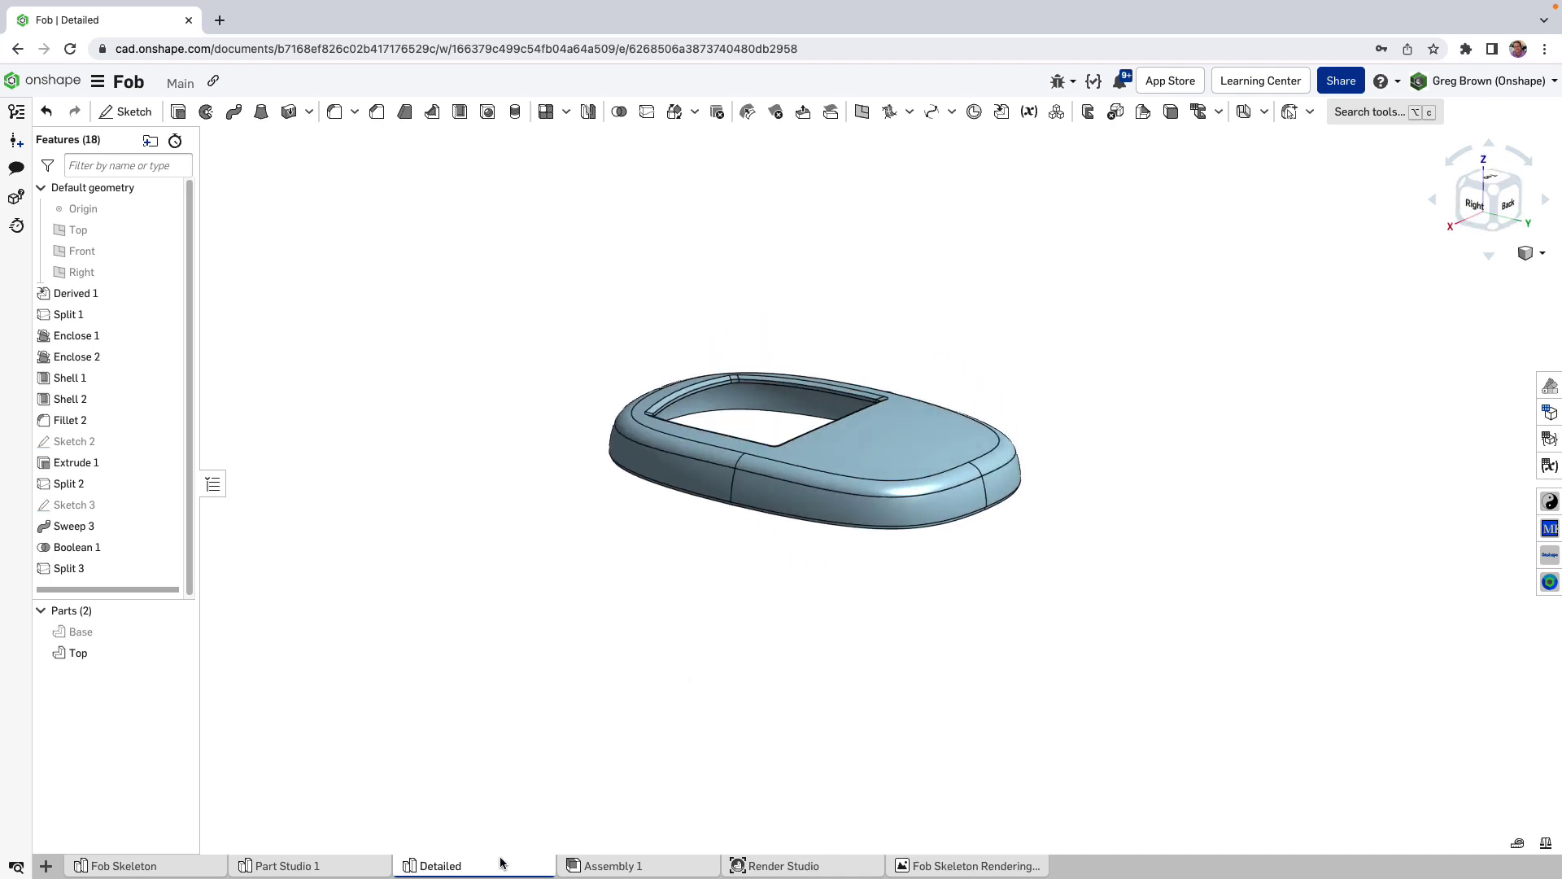
{"action": "right_click_drag", "start_coordinate": [777, 643], "coordinate": [910, 462]}
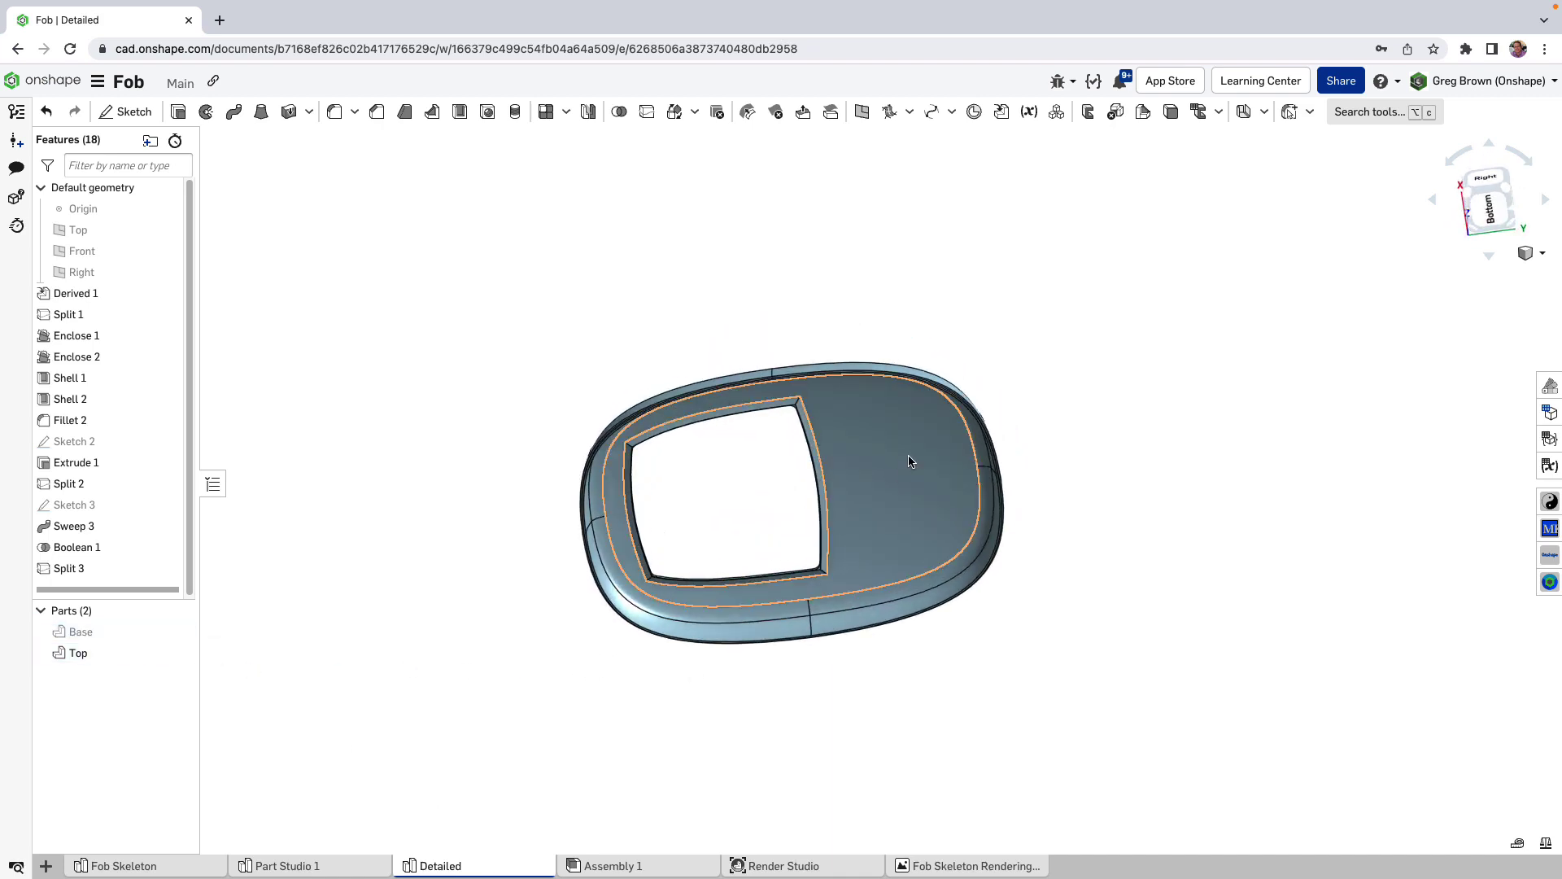
Open Assembly 1, section it at Mate connector 1 to examine the lip joint between Top and Base, and discard the section view.
{"action": "left_click", "coordinate": [610, 866]}
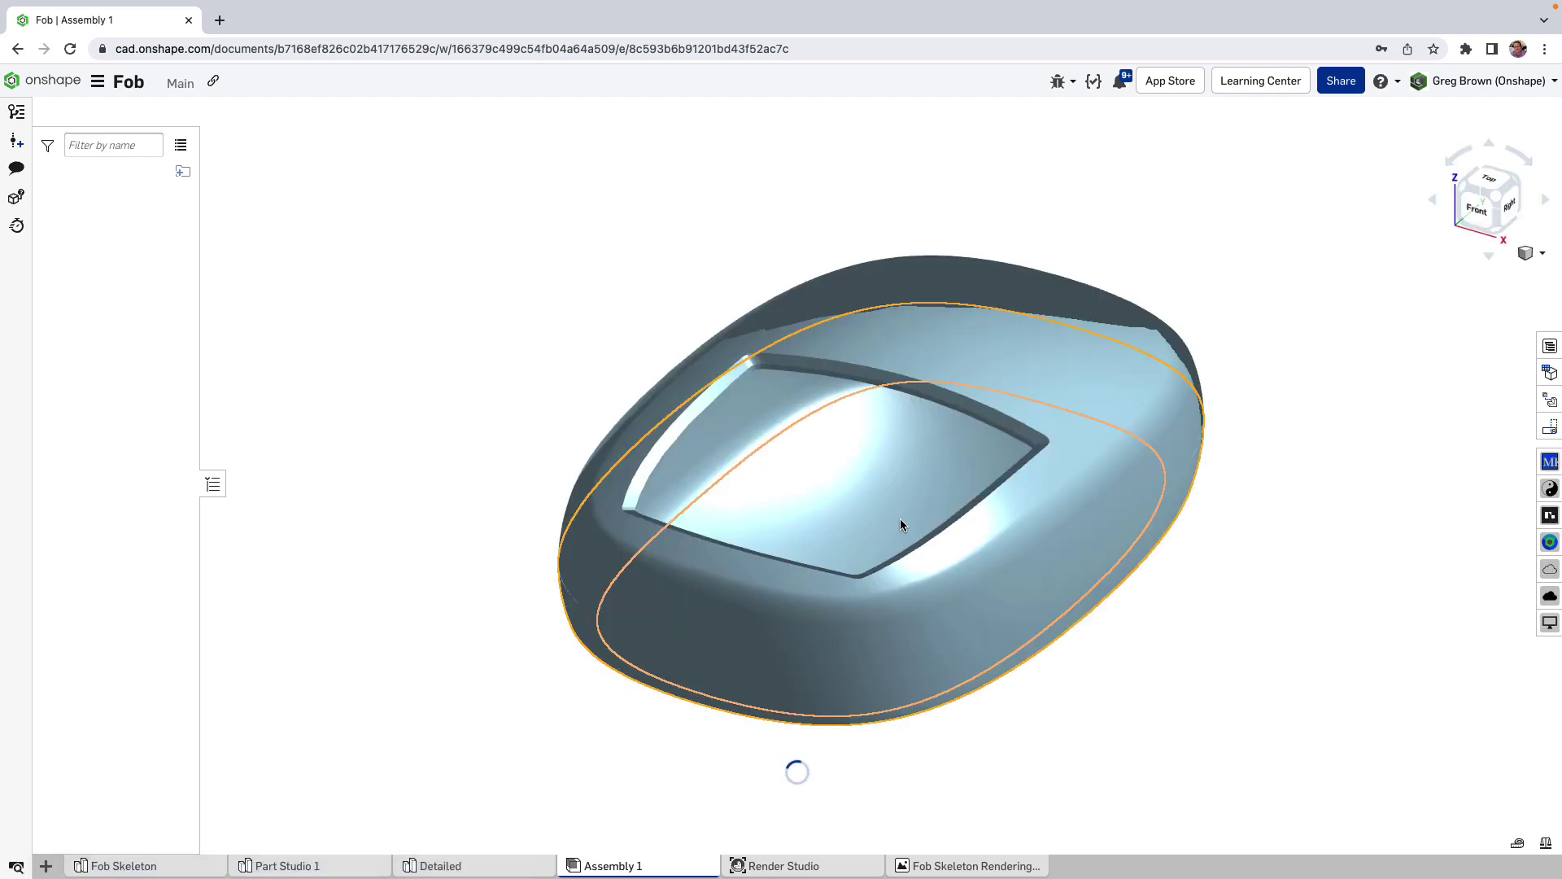
{"action": "right_click_drag", "start_coordinate": [1137, 464], "coordinate": [812, 472]}
{"action": "left_click", "coordinate": [713, 457]}
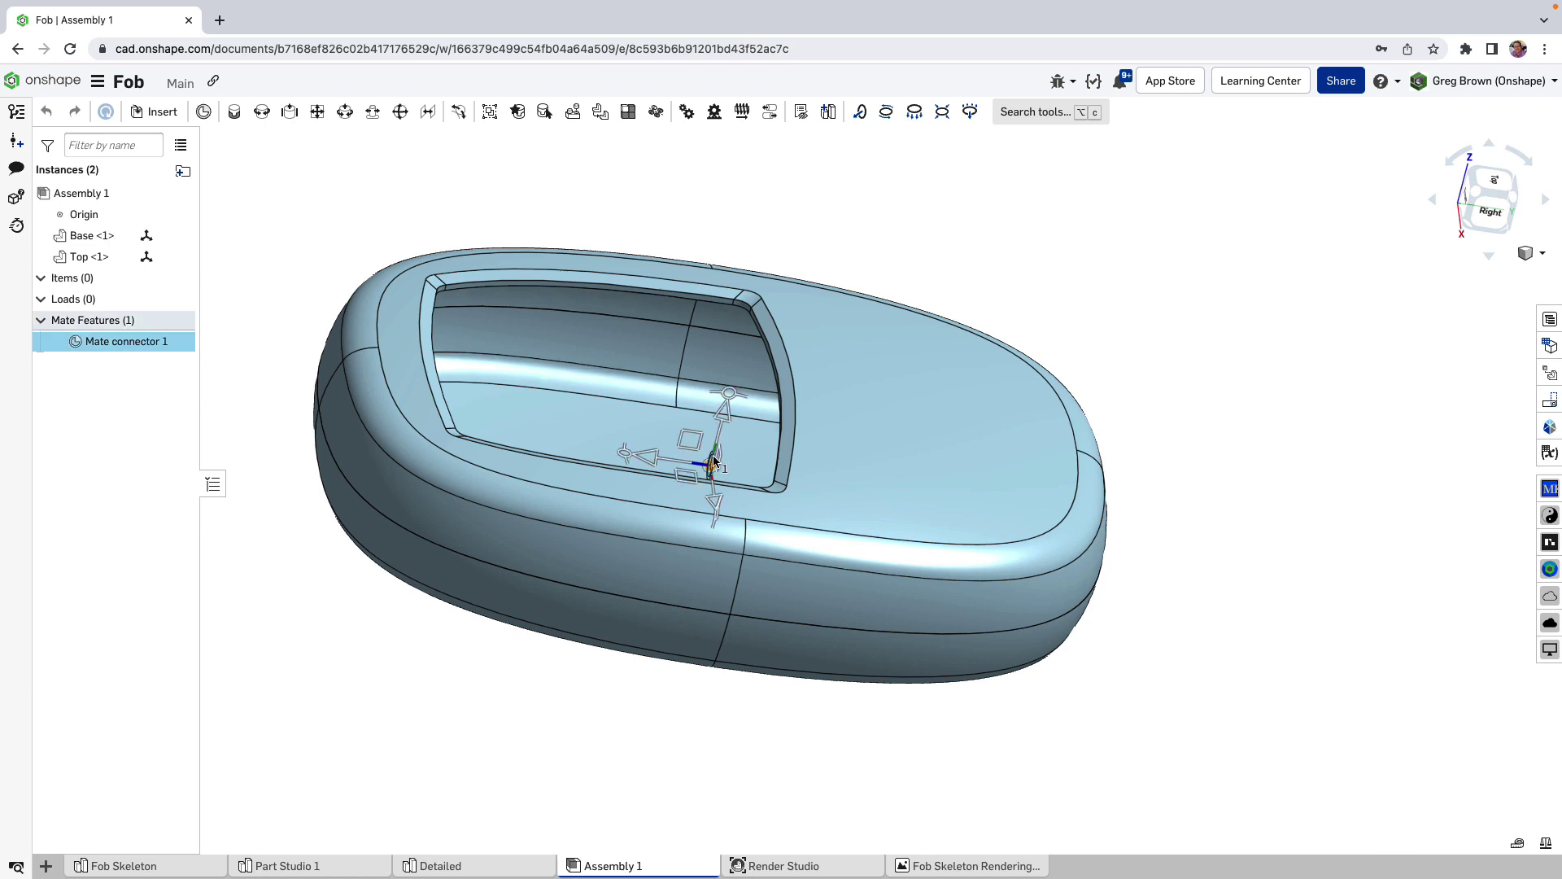
{"action": "key", "text": "shift+x"}
{"action": "right_click_drag", "start_coordinate": [713, 457], "coordinate": [901, 491]}
{"action": "scroll", "coordinate": [853, 568], "scroll_direction": "up", "scroll_amount": 10}
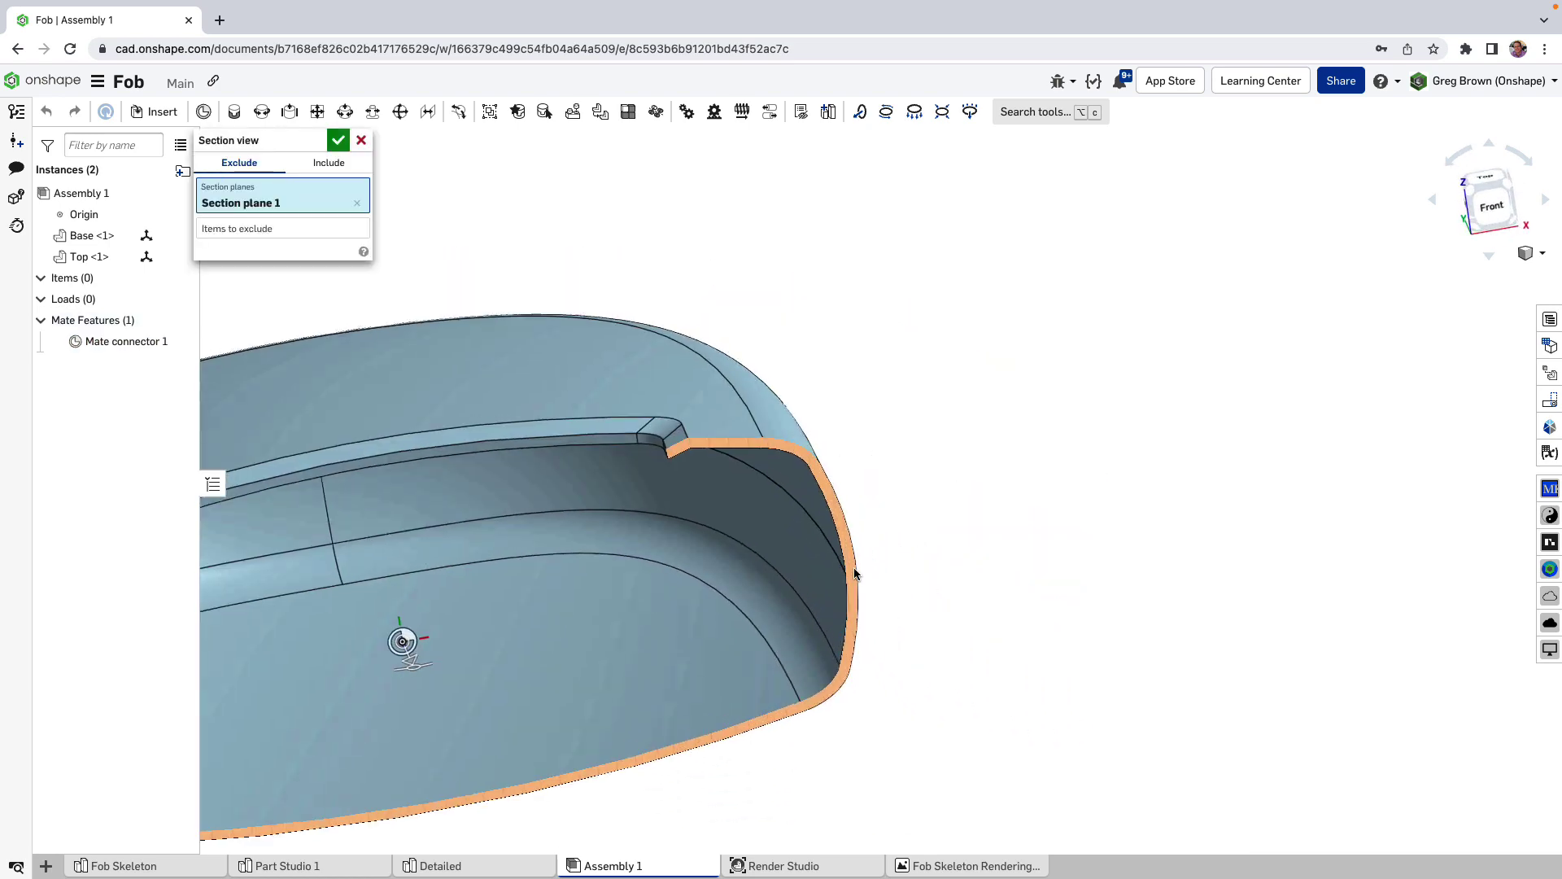
{"action": "right_click_drag", "start_coordinate": [962, 544], "coordinate": [1179, 540]}
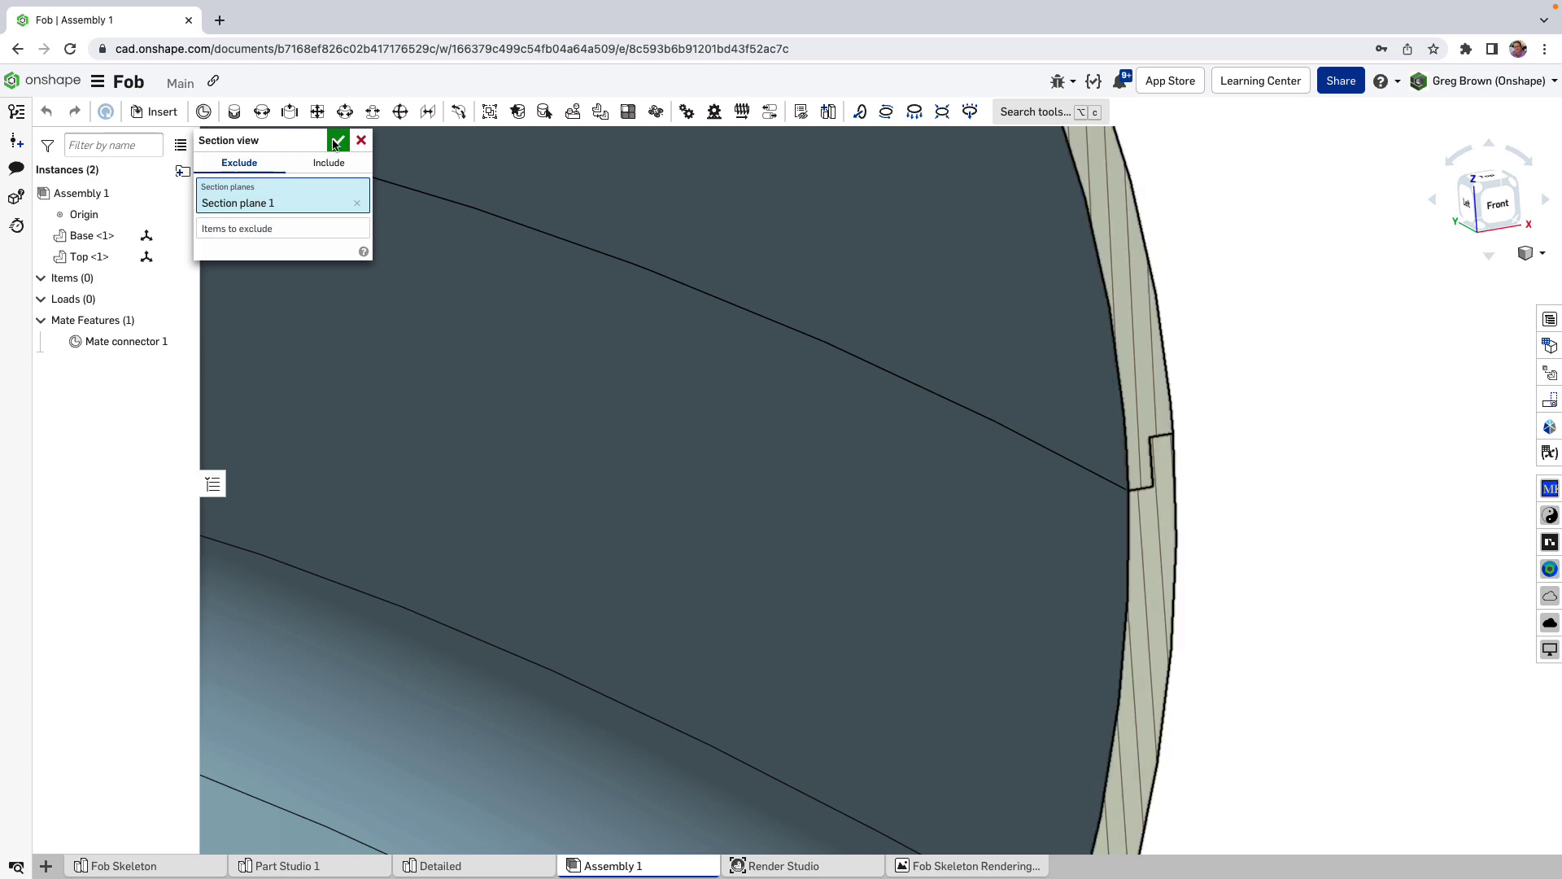
{"action": "left_click", "coordinate": [363, 145]}
{"action": "scroll", "coordinate": [993, 440], "scroll_direction": "down", "scroll_amount": 10}
{"action": "right_click_drag", "start_coordinate": [1029, 459], "coordinate": [931, 444]}
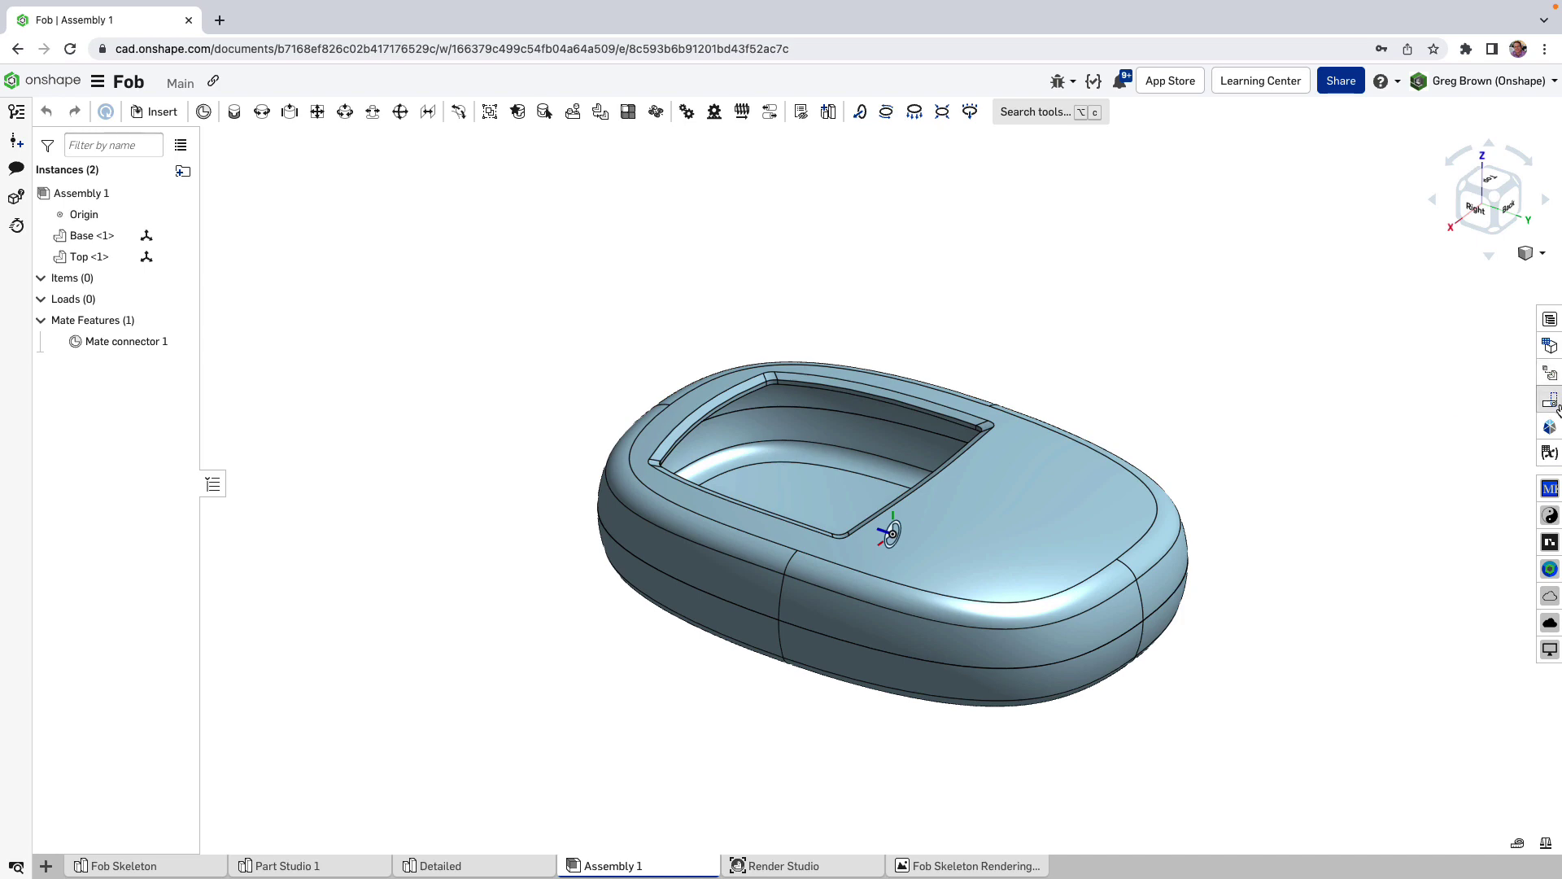
Display the exploded view Explode 1 of the fob assembly, and close it along with the list of exploded views.
{"action": "left_click", "coordinate": [1553, 377]}
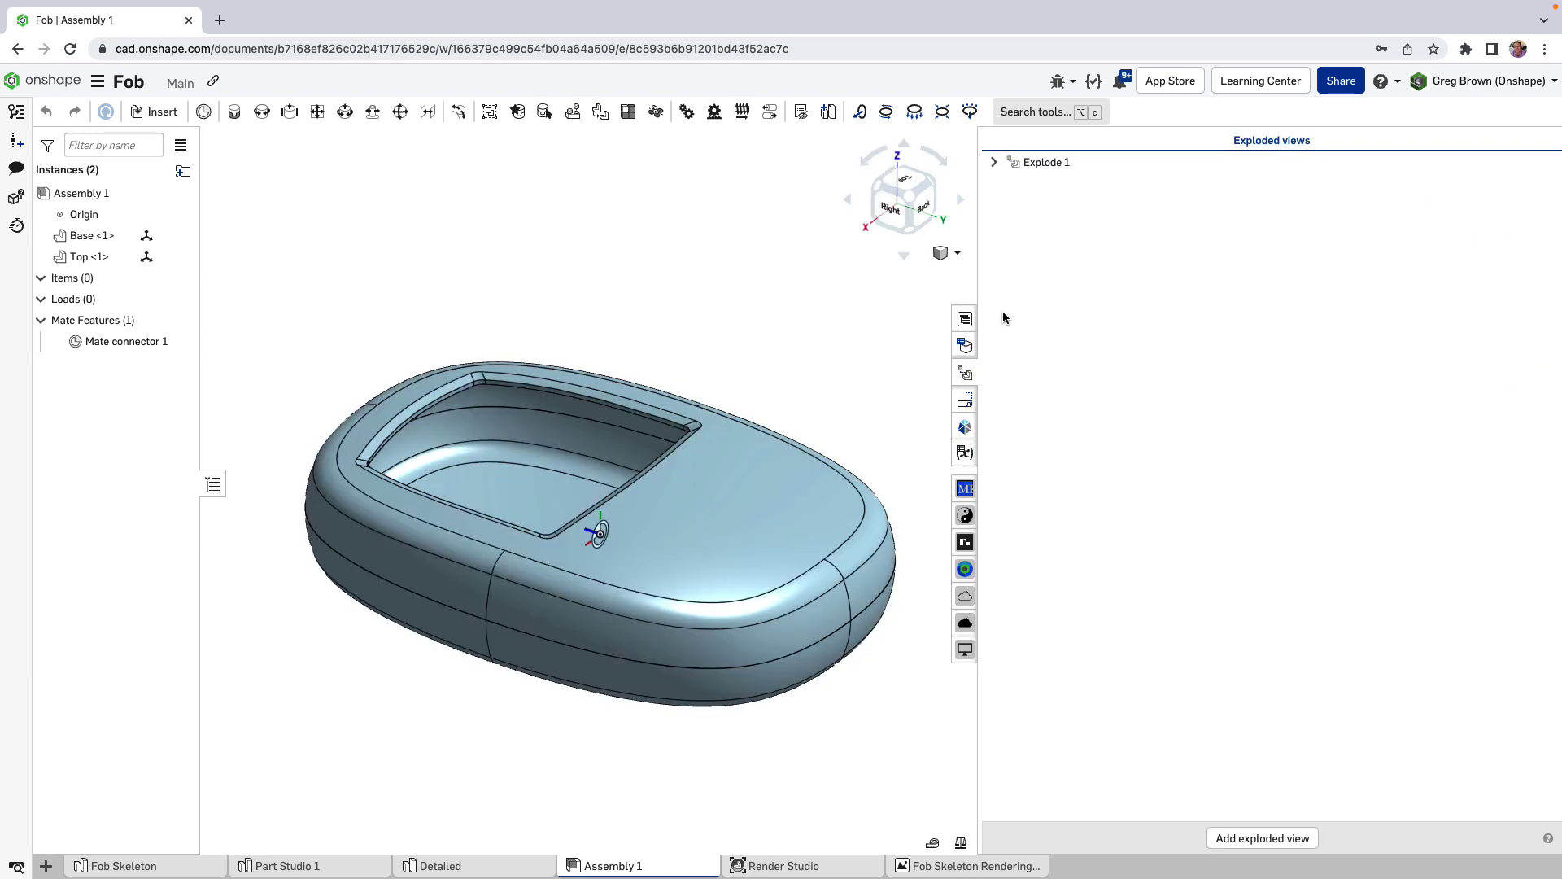
{"action": "double_click", "coordinate": [1045, 164]}
{"action": "mouse_move", "coordinate": [754, 370]}
{"action": "right_mouse_down"}
{"action": "mouse_move", "coordinate": [819, 316]}
{"action": "mouse_move", "coordinate": [736, 339]}
{"action": "mouse_move", "coordinate": [730, 301]}
{"action": "mouse_move", "coordinate": [764, 345]}
{"action": "right_mouse_up"}
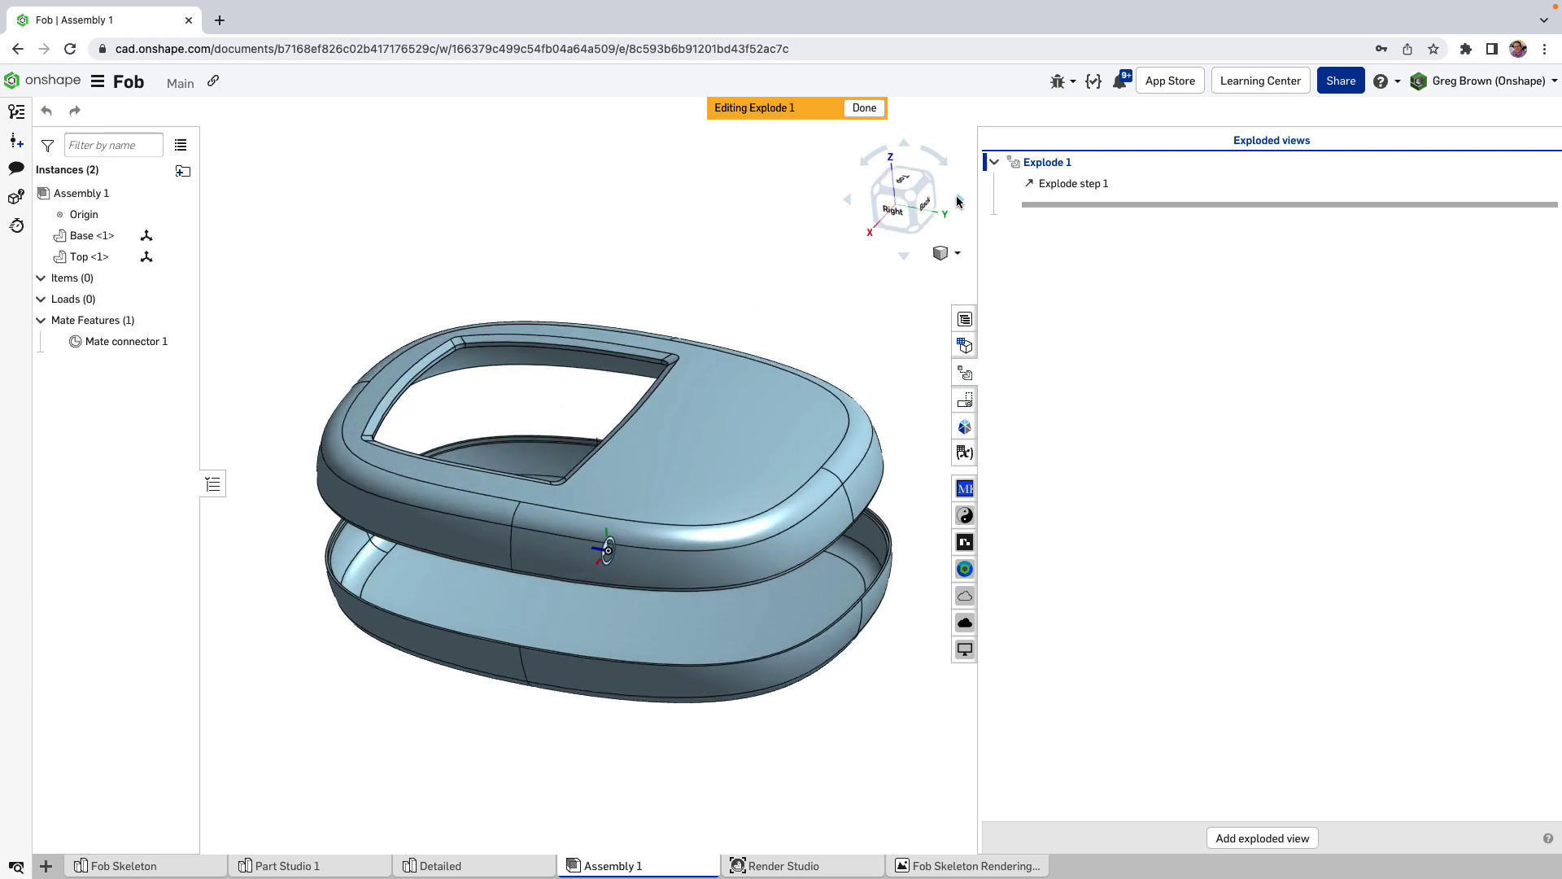
{"action": "left_click", "coordinate": [862, 109]}
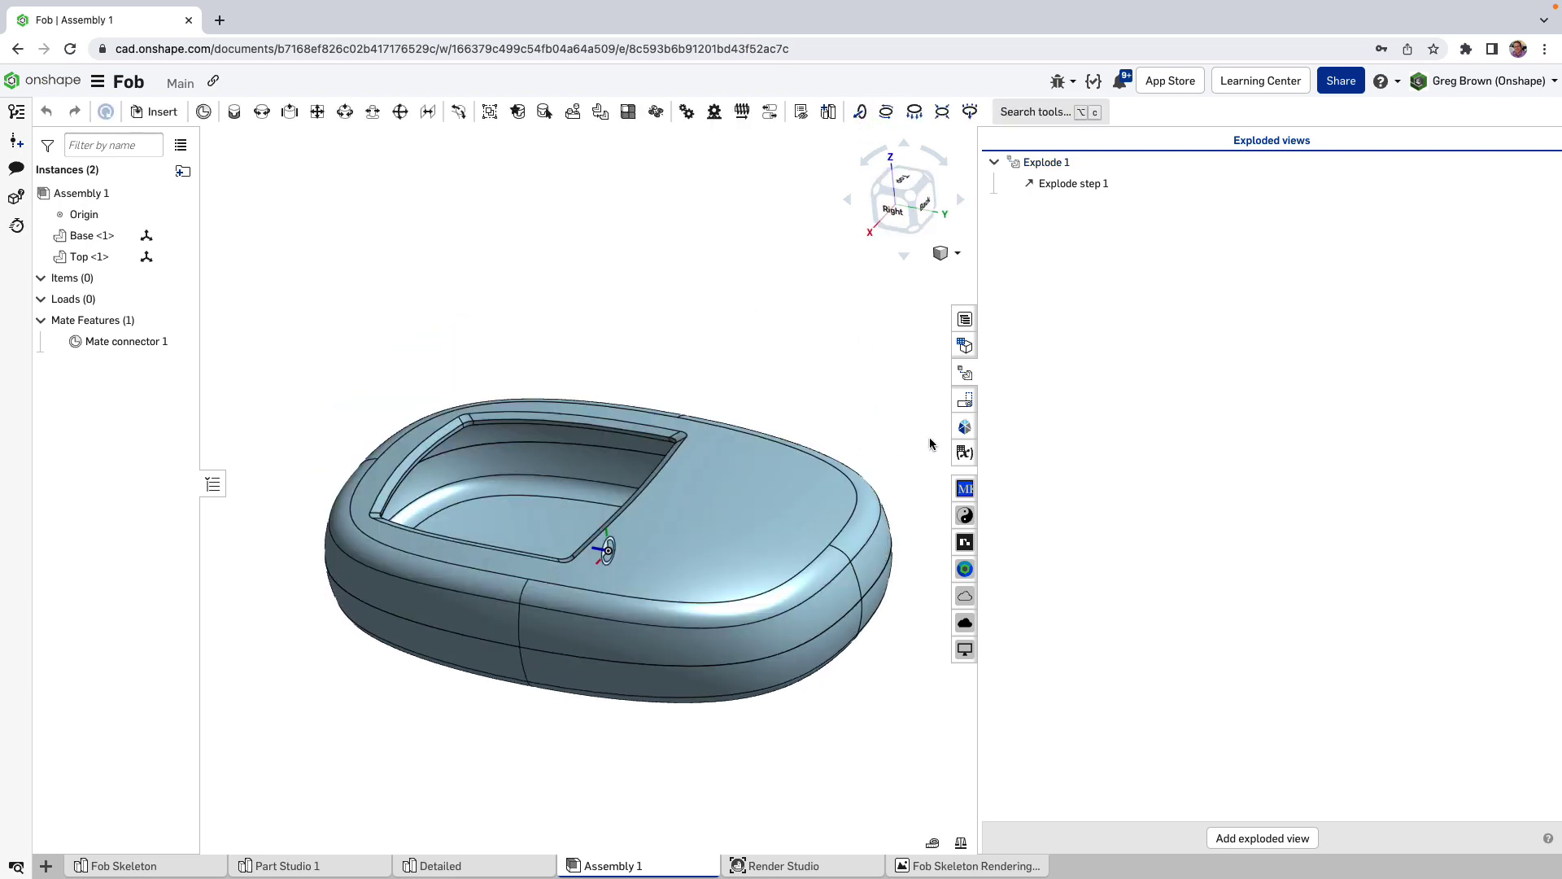
{"action": "left_click", "coordinate": [964, 373]}
View the assembled fob once more and open the Fob Skeleton rendering image.
{"action": "scroll", "coordinate": [1181, 623], "scroll_direction": "up", "scroll_amount": 3}
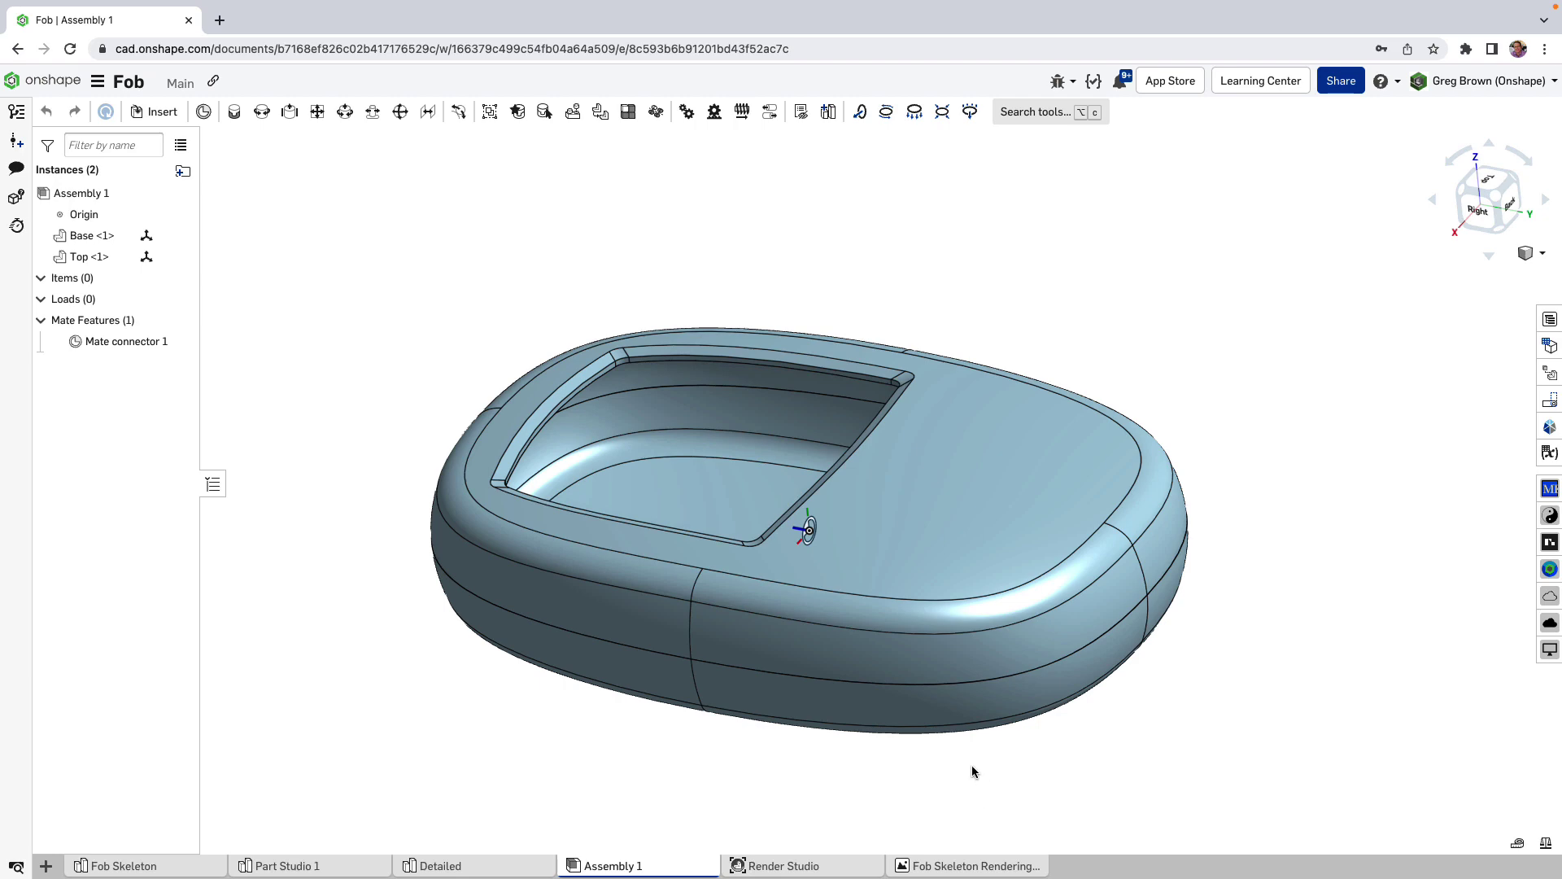
{"action": "mouse_move", "coordinate": [973, 771]}
{"action": "right_mouse_down"}
{"action": "mouse_move", "coordinate": [1008, 747]}
{"action": "mouse_move", "coordinate": [959, 765]}
{"action": "right_mouse_up"}
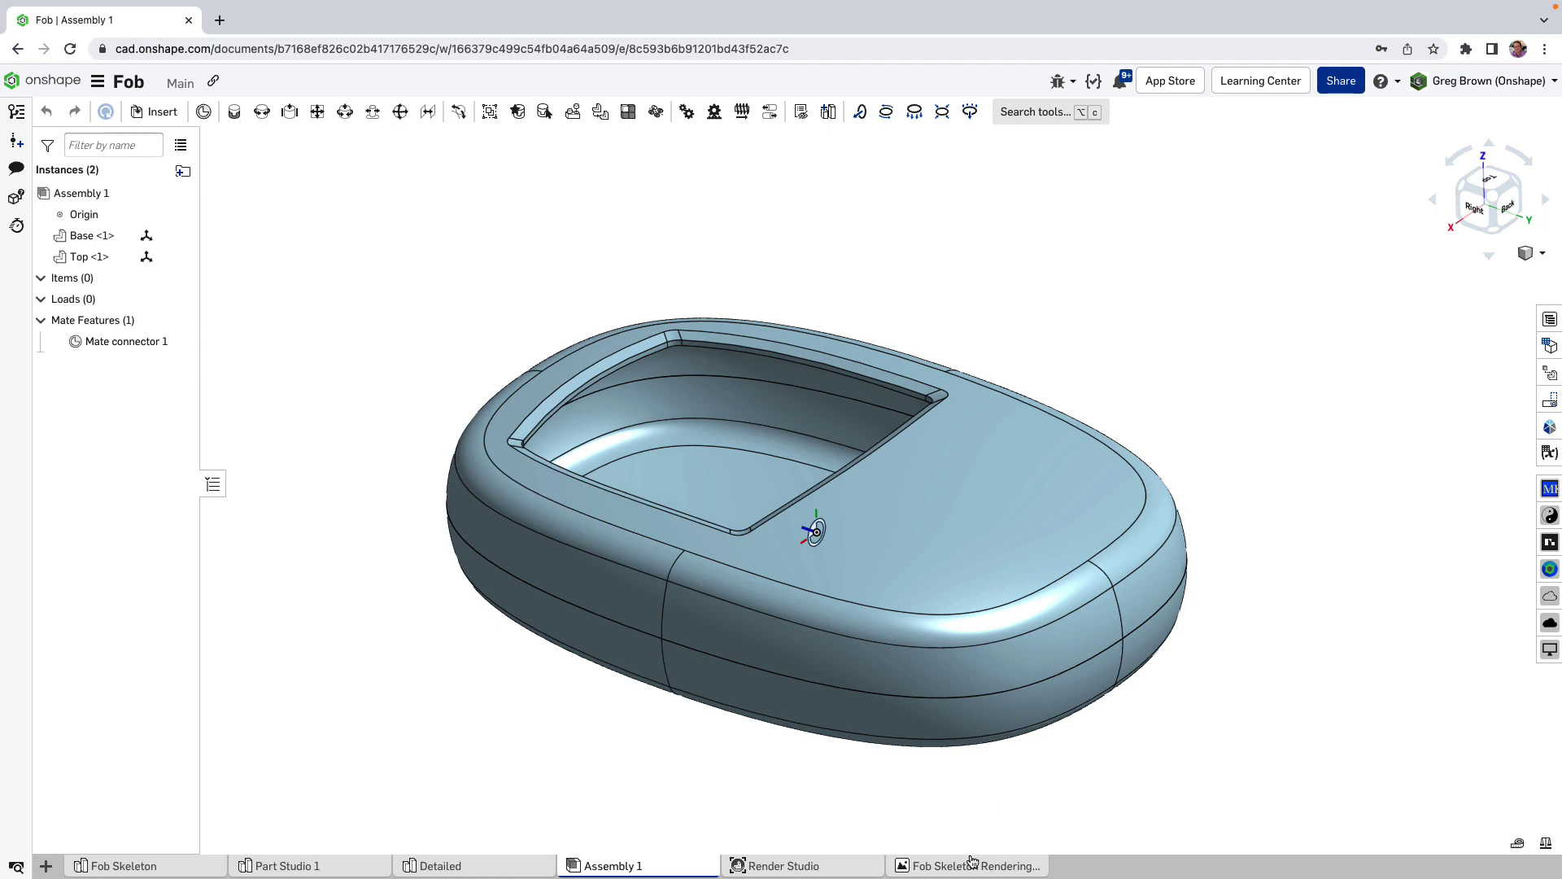
{"action": "left_click", "coordinate": [972, 862]}
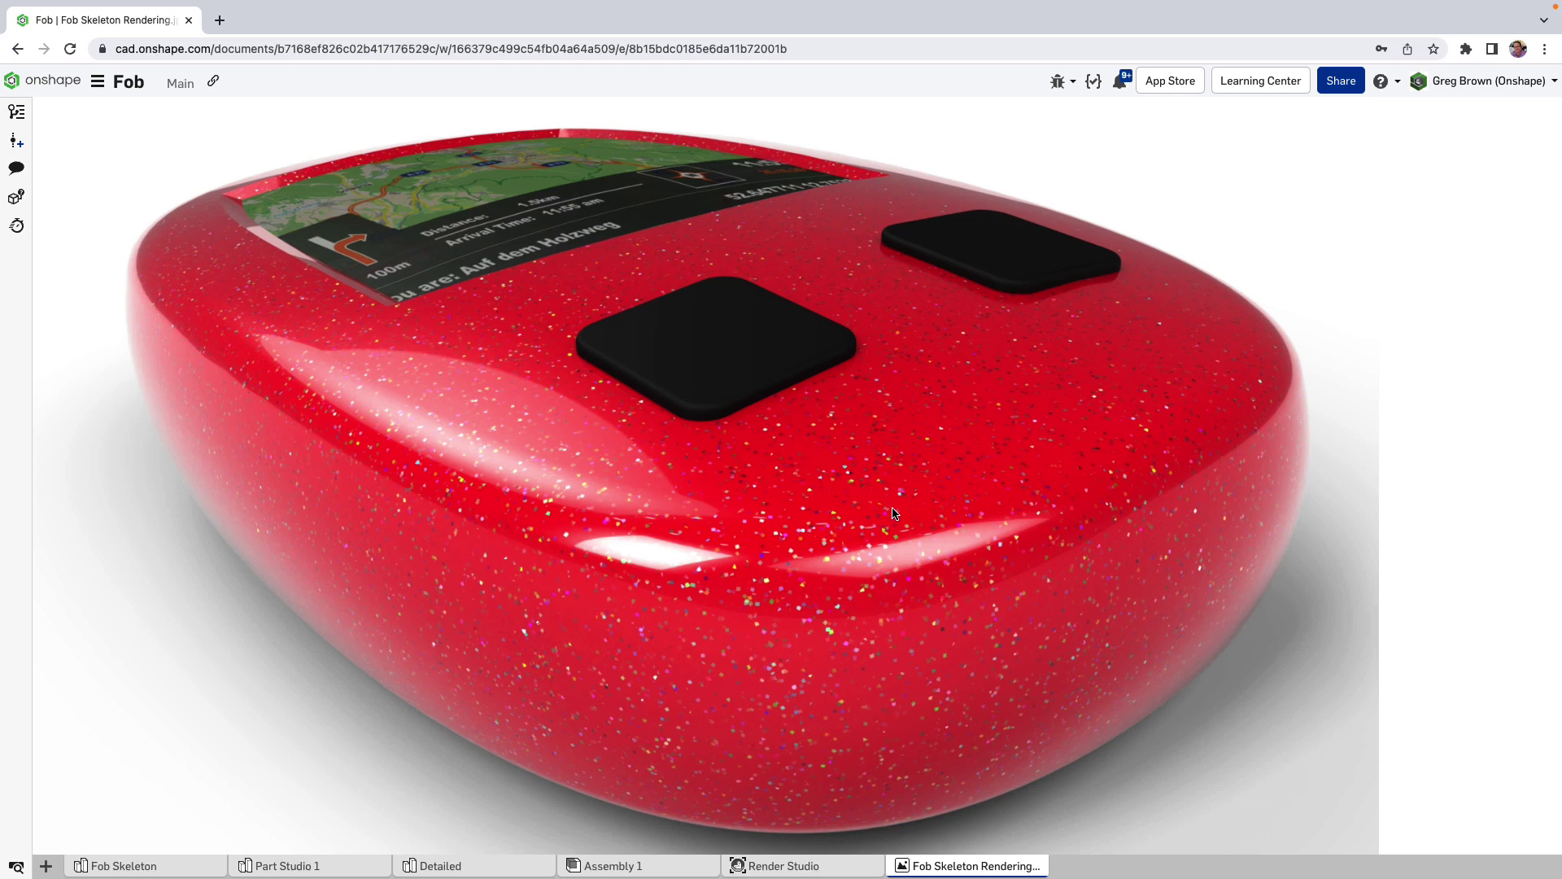
{"action": "mouse_move", "coordinate": [211, 868]}
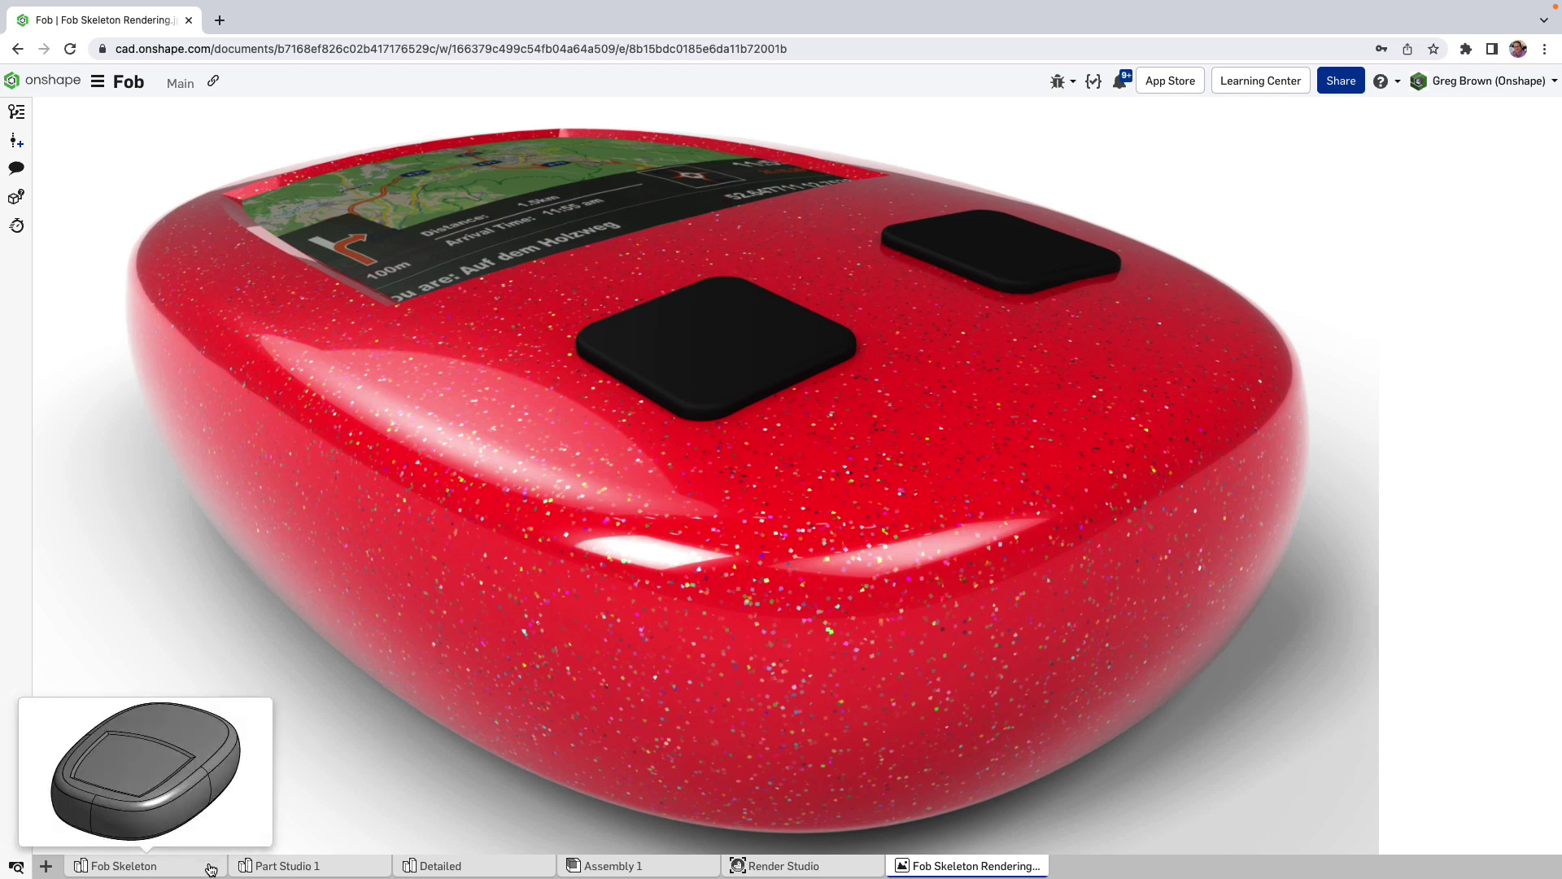